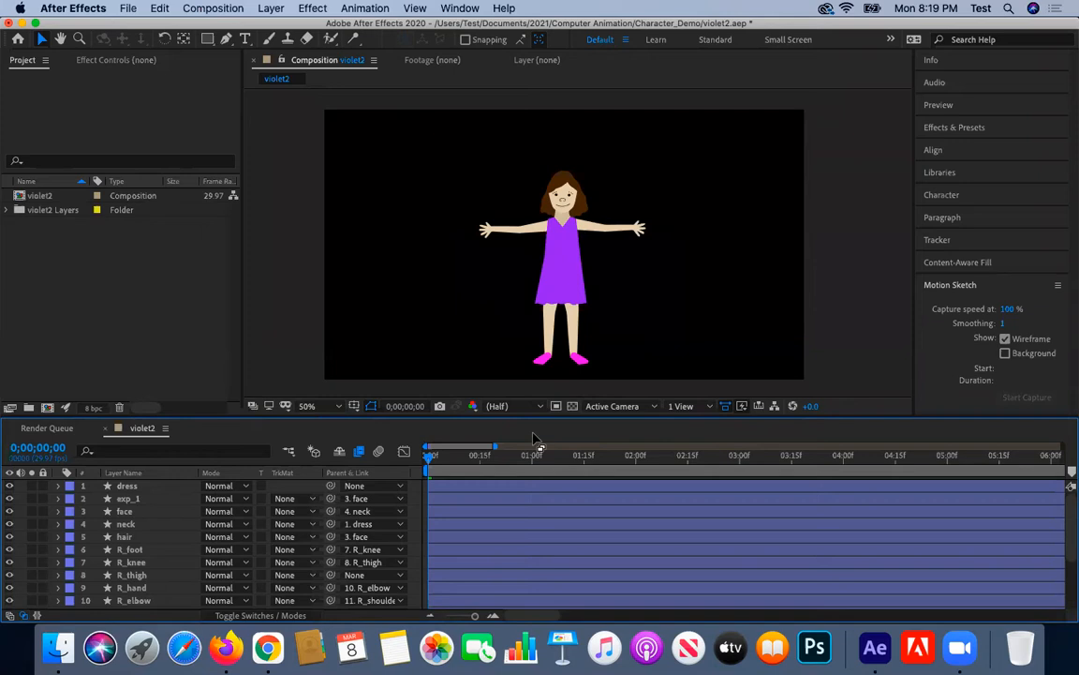
Preview the violet2 animation with the character's upper body framed in the composition view.
key("space")
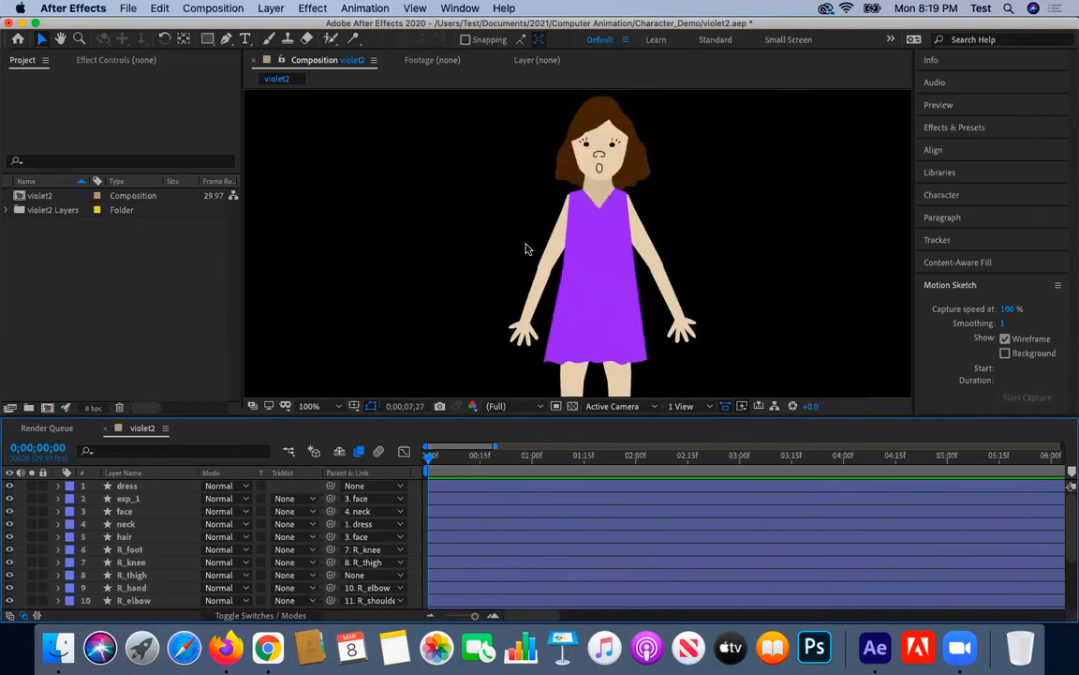
left_click(60, 38)
left_click_drag(711, 149, 659, 218)
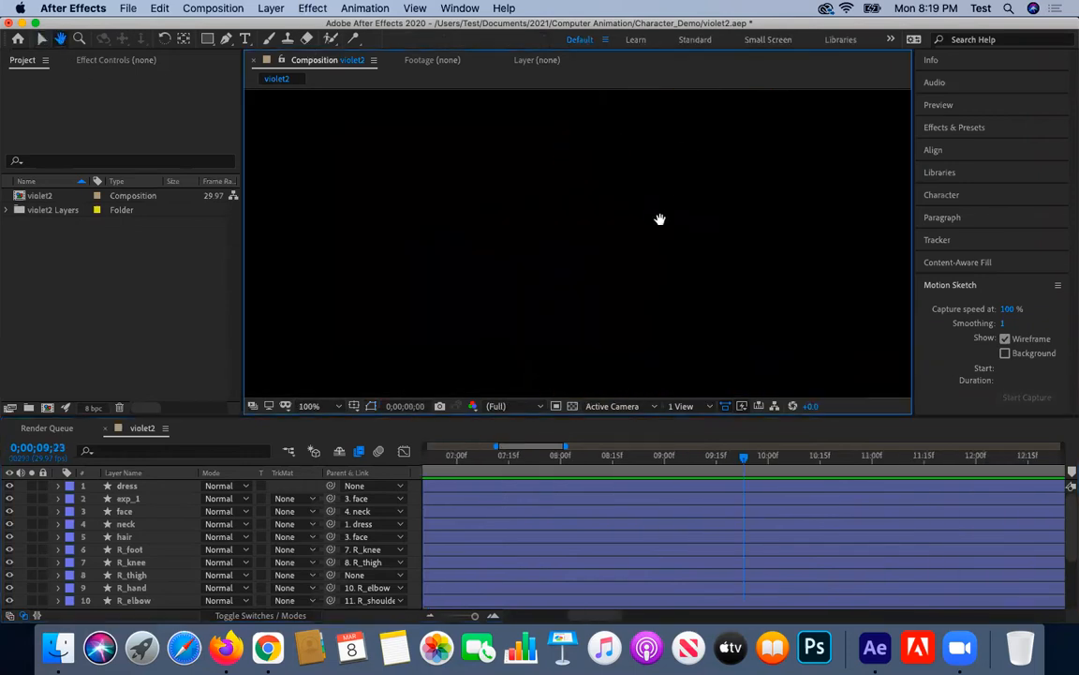
key("space")
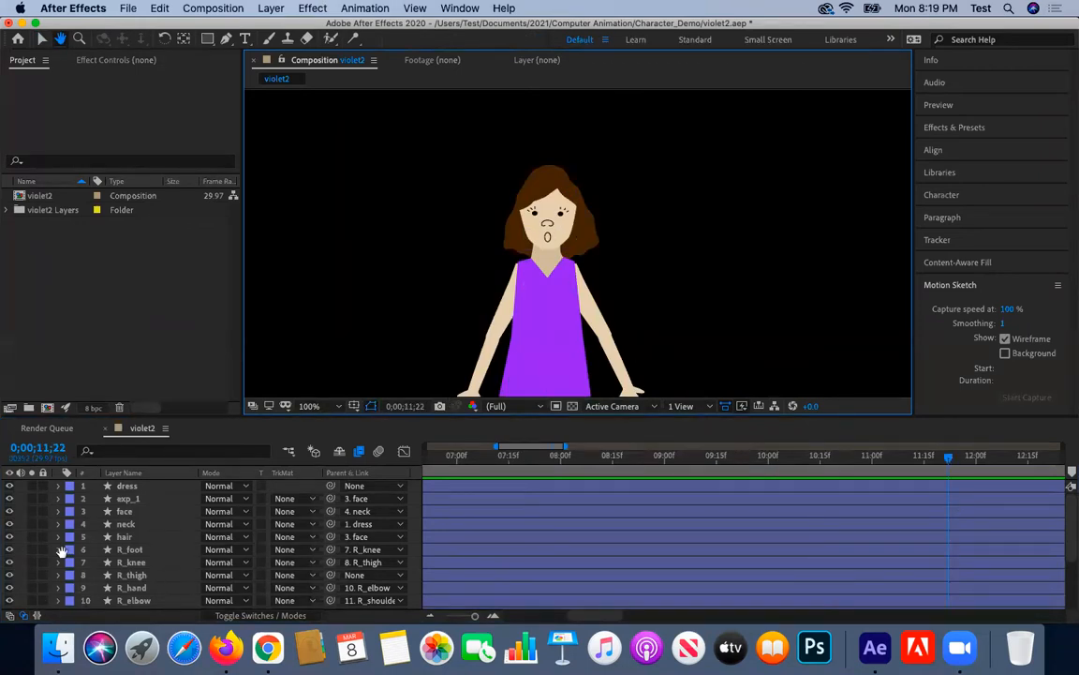
left_click(41, 38)
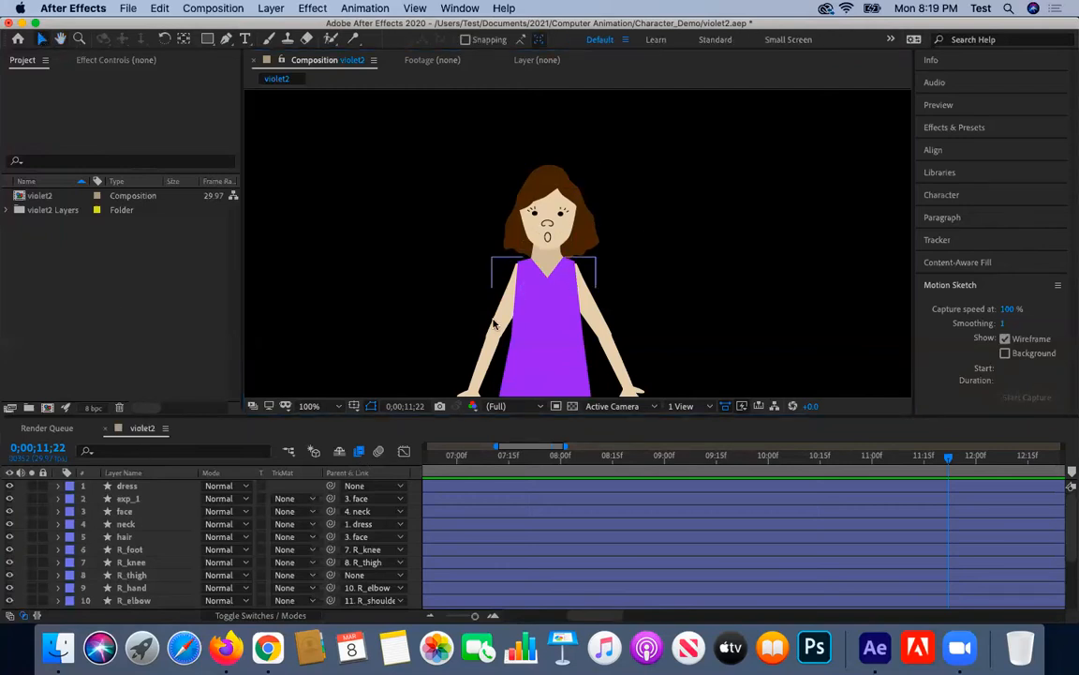
Reveal the Rotation keyframes of the R_shoulder layer and scrub the timeline back to 0;00;01;28 to examine the arm wave.
scroll(120, 579, "down", 1)
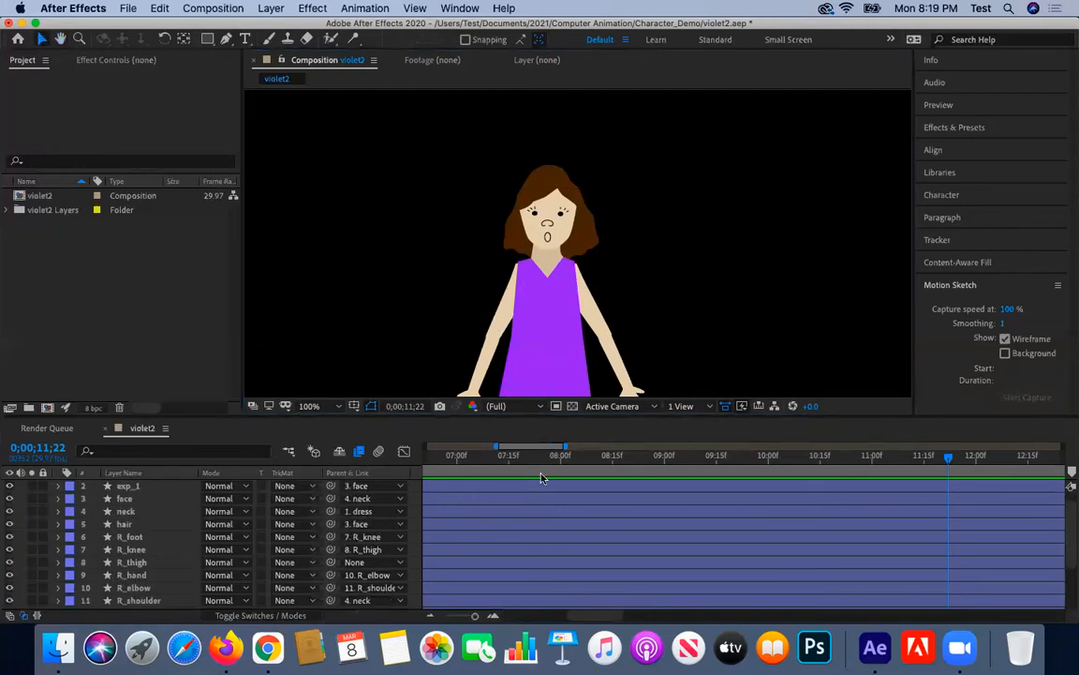
left_click(135, 600)
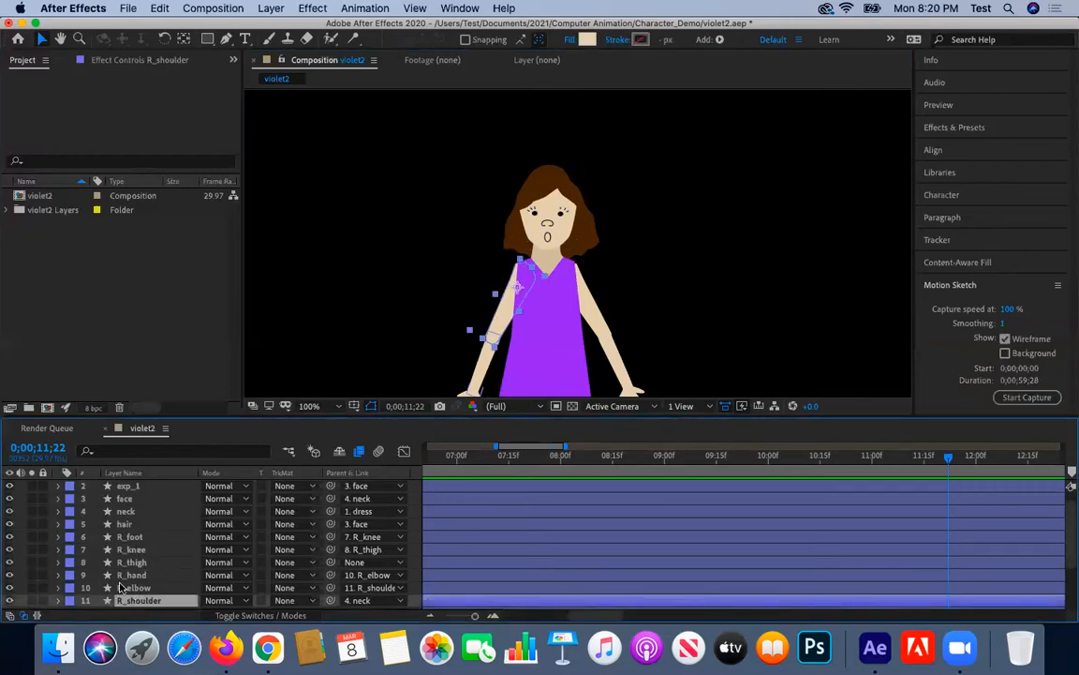
key("r")
scroll(140, 587, "down", 2)
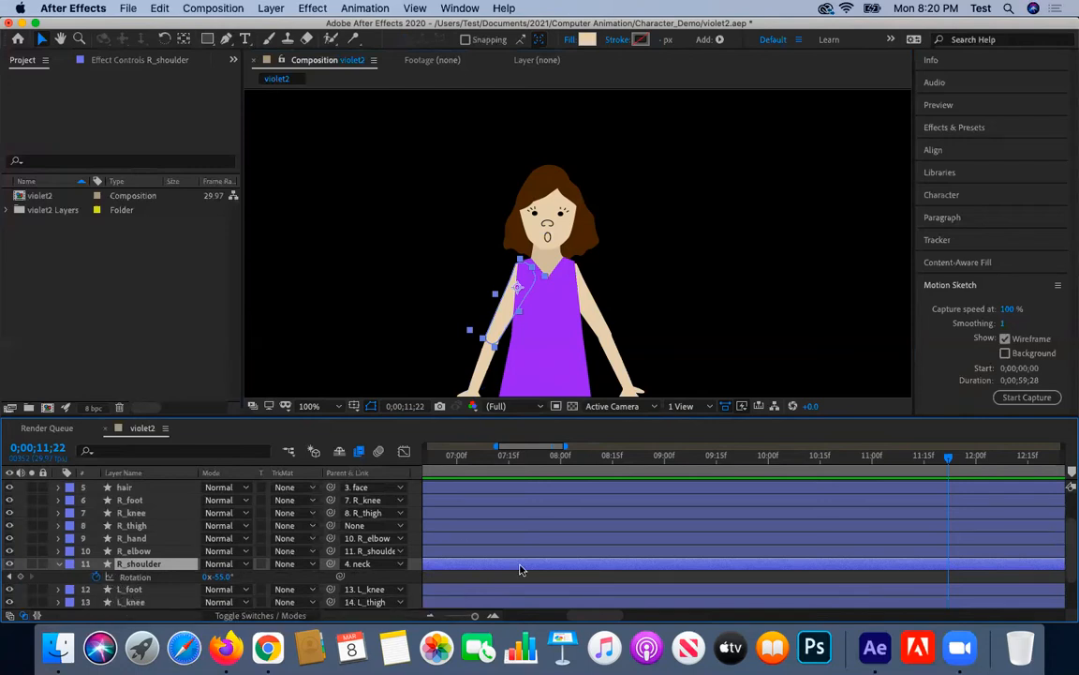
scroll(664, 576, "down", 3)
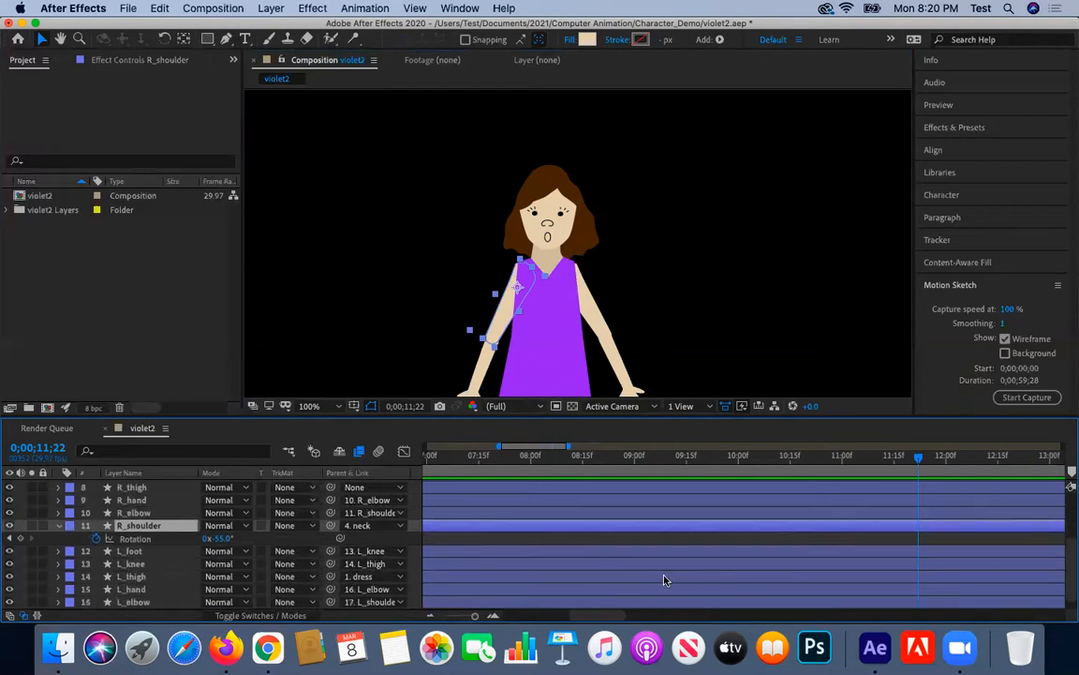
left_click_drag(923, 458, 626, 489)
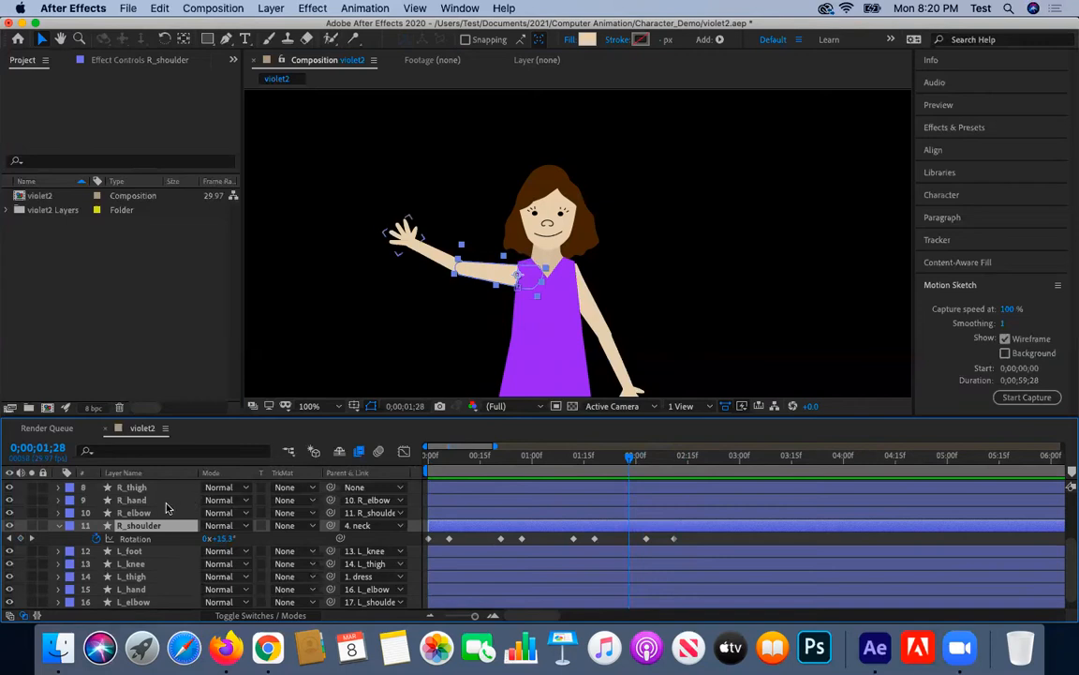
Show the R_shoulder layer's Position keyframes and scrub around the first one, returning to 0;00;01;28.
key("p")
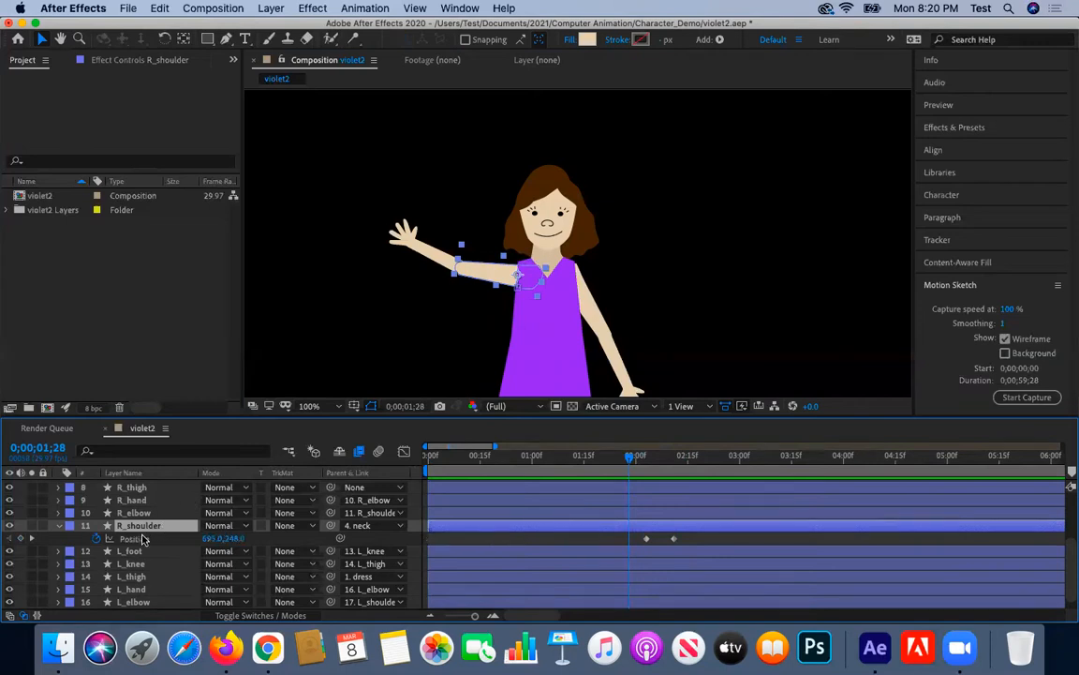
left_click(650, 460)
left_click_drag(651, 459, 630, 483)
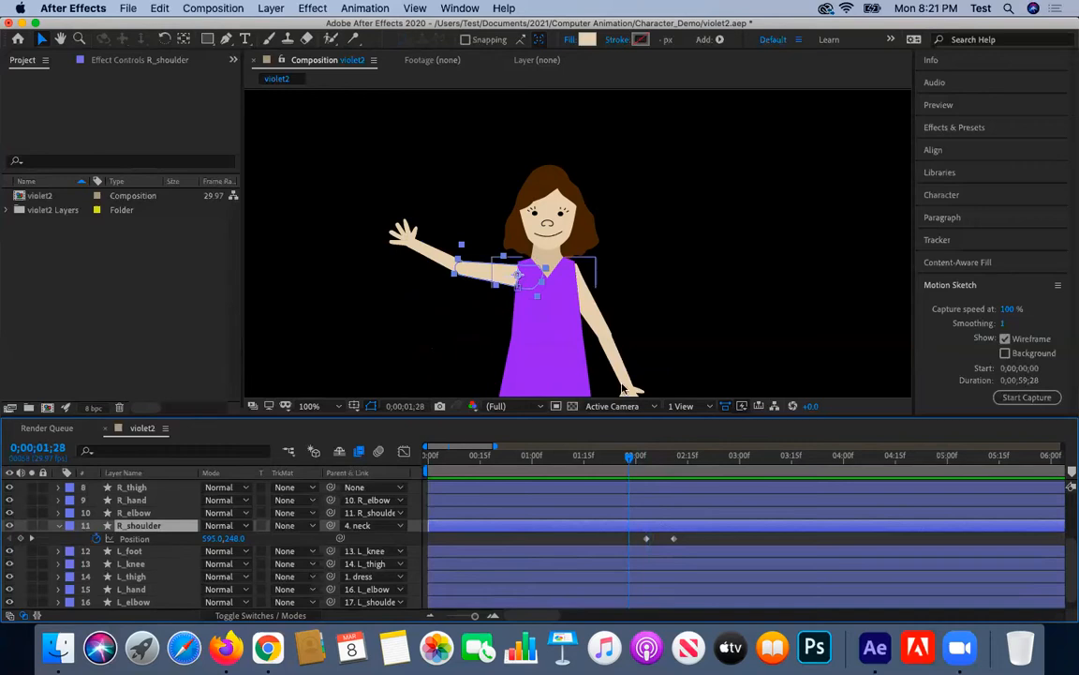
Expand the Contents of the exp_1 layer and select Group 10, the smiling mouth shape.
scroll(136, 528, "up", 5)
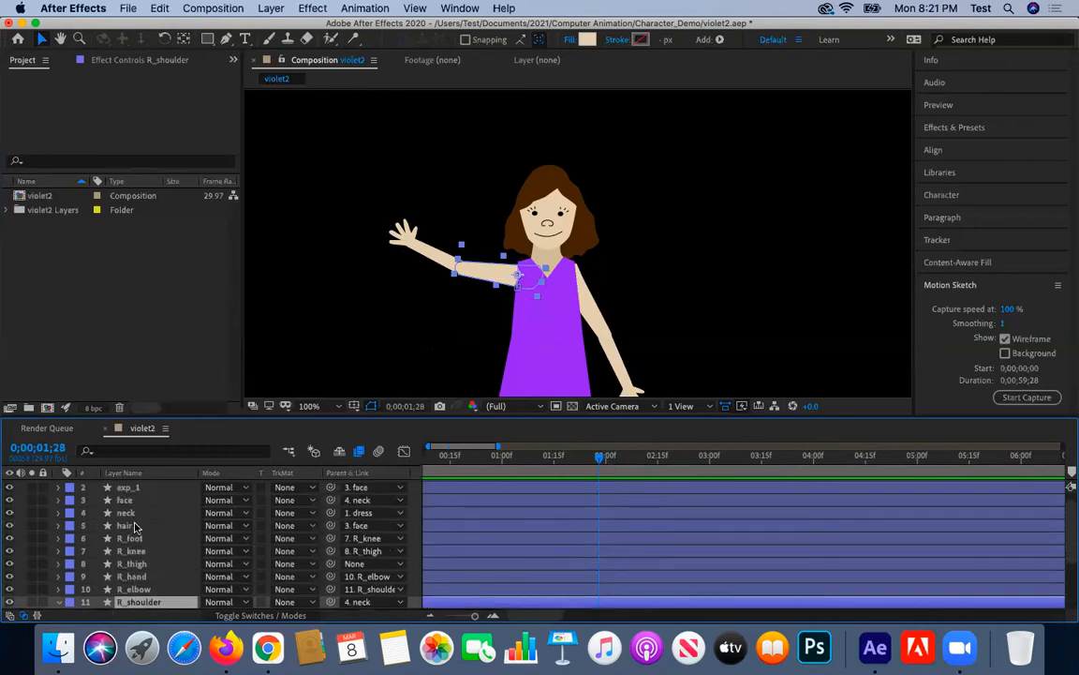
left_click(124, 488)
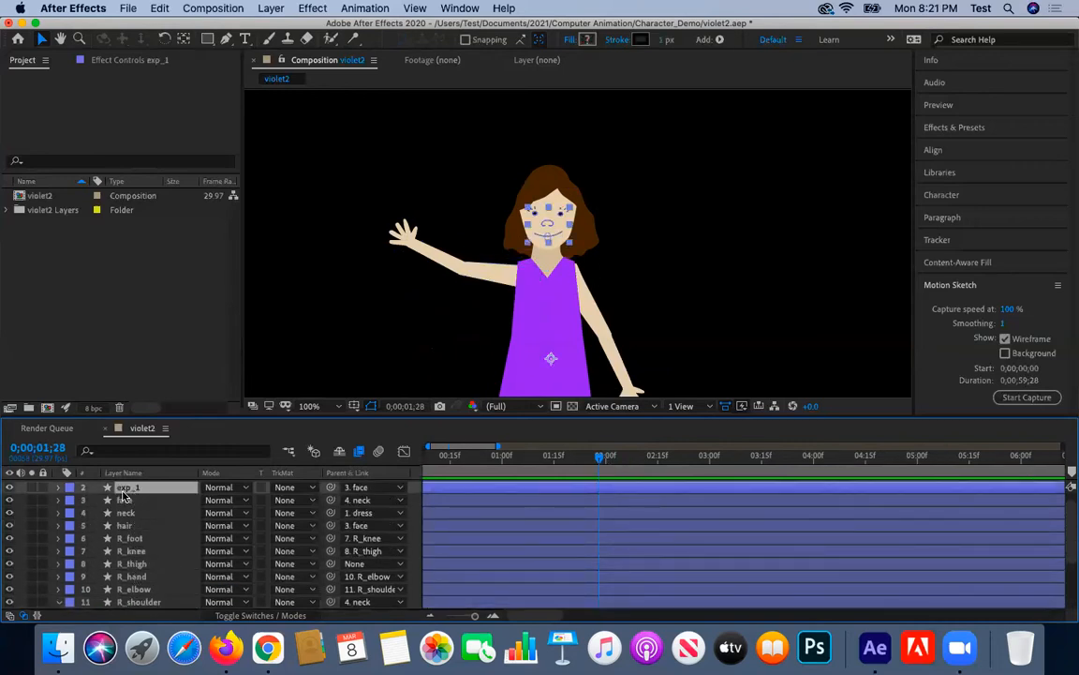
left_click(58, 488)
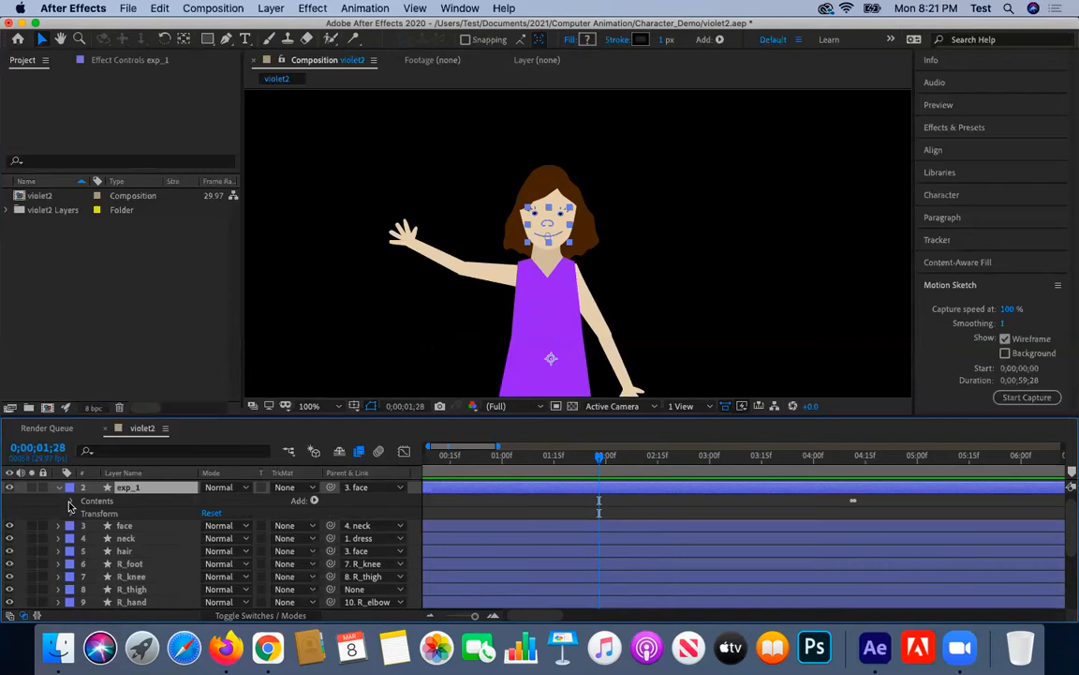
left_click(70, 501)
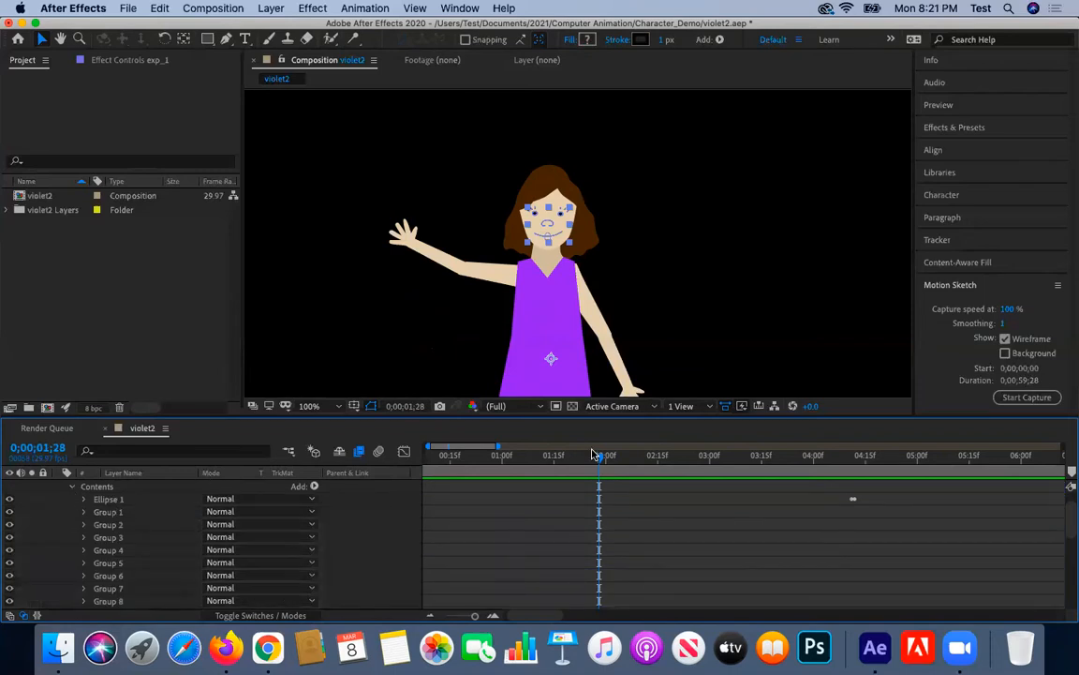
left_click_drag(600, 459, 586, 459)
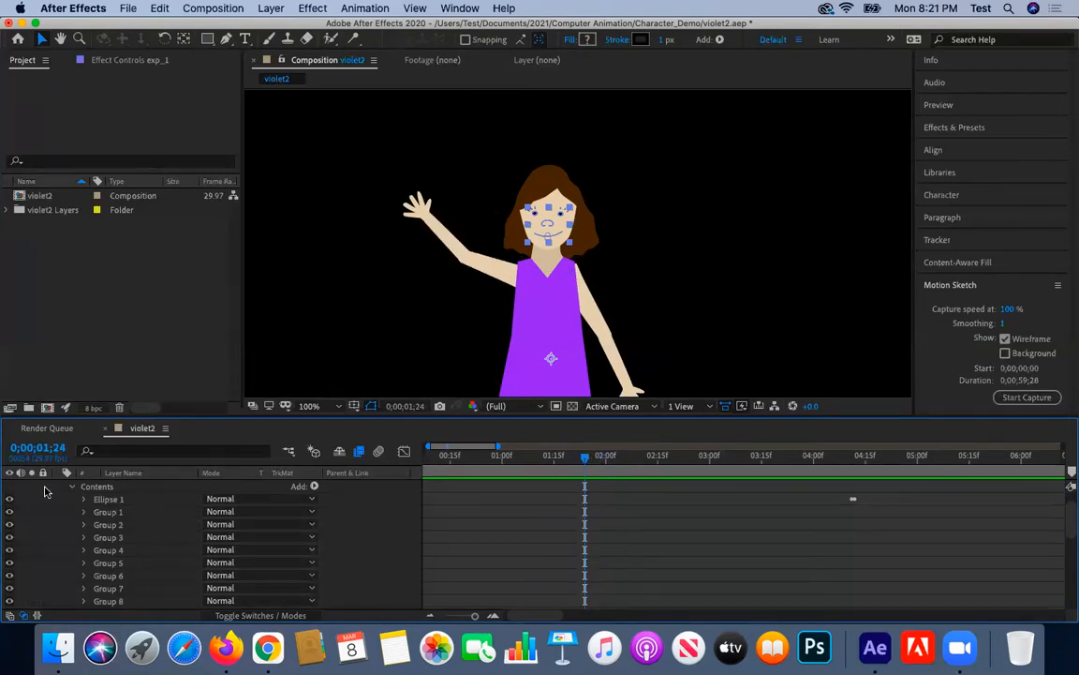
scroll(108, 511, "down", 1)
scroll(110, 582, "down", 3)
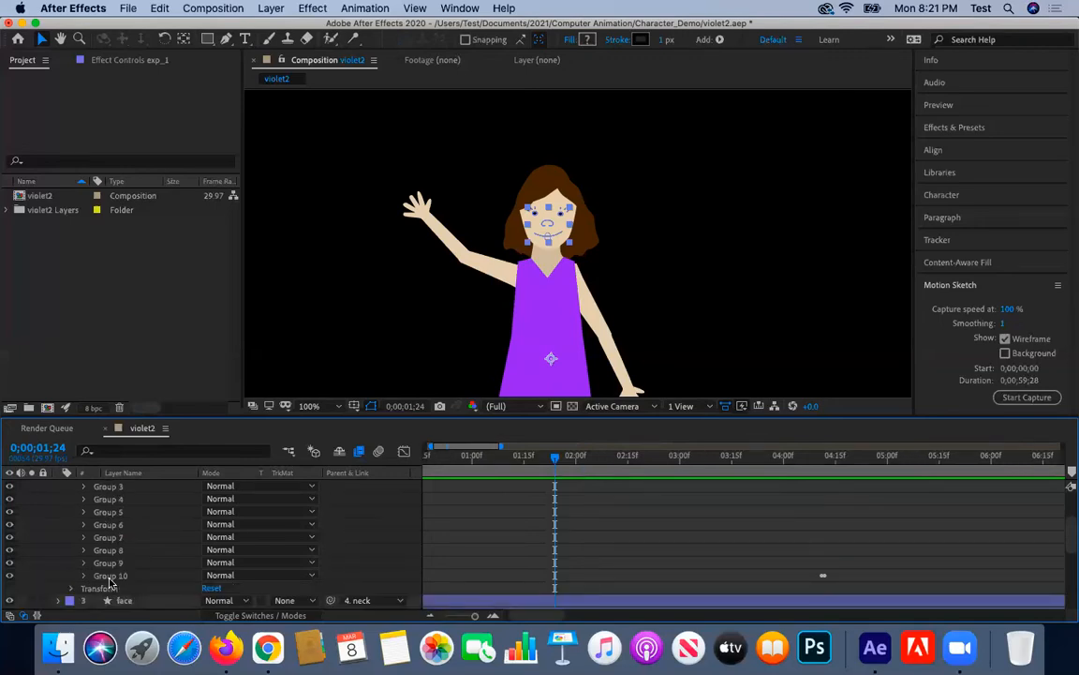
left_click(111, 577)
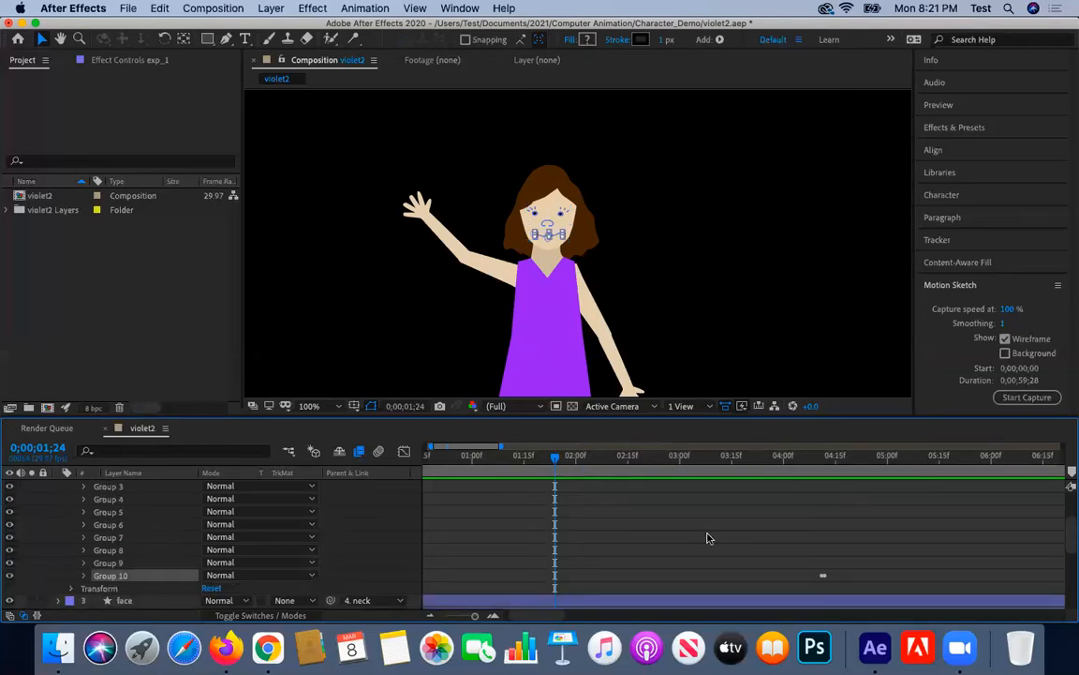
Move the current time to 0;00;04;10 and expand Group 10 within the exp_1 layer's Contents.
left_click_drag(555, 457, 819, 509)
key("t")
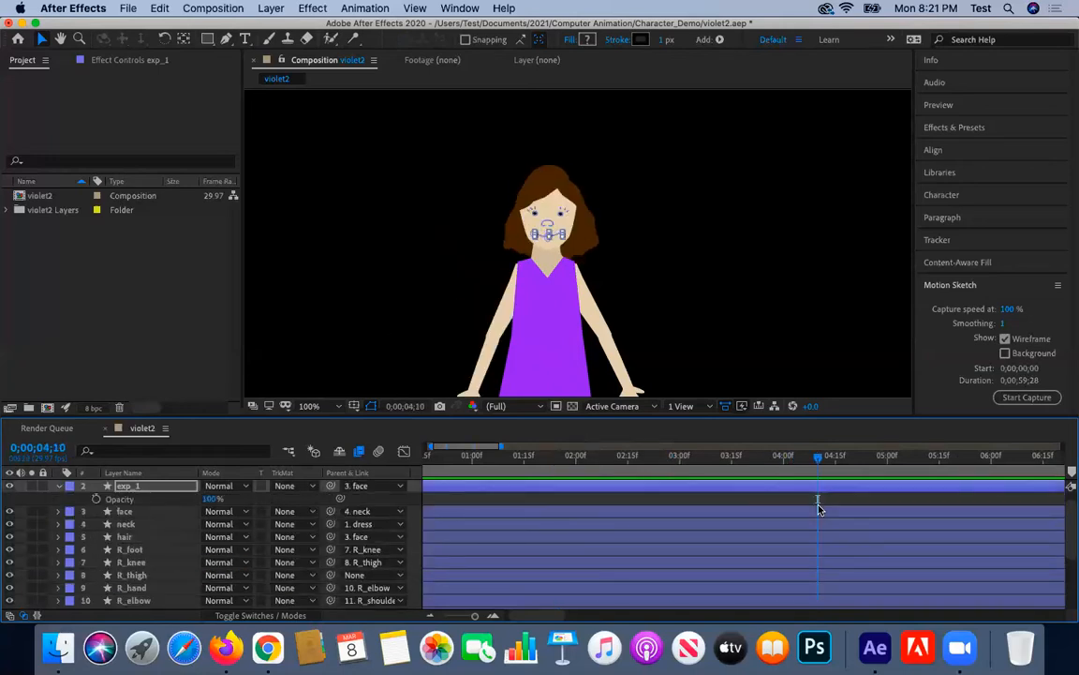
left_click(58, 487)
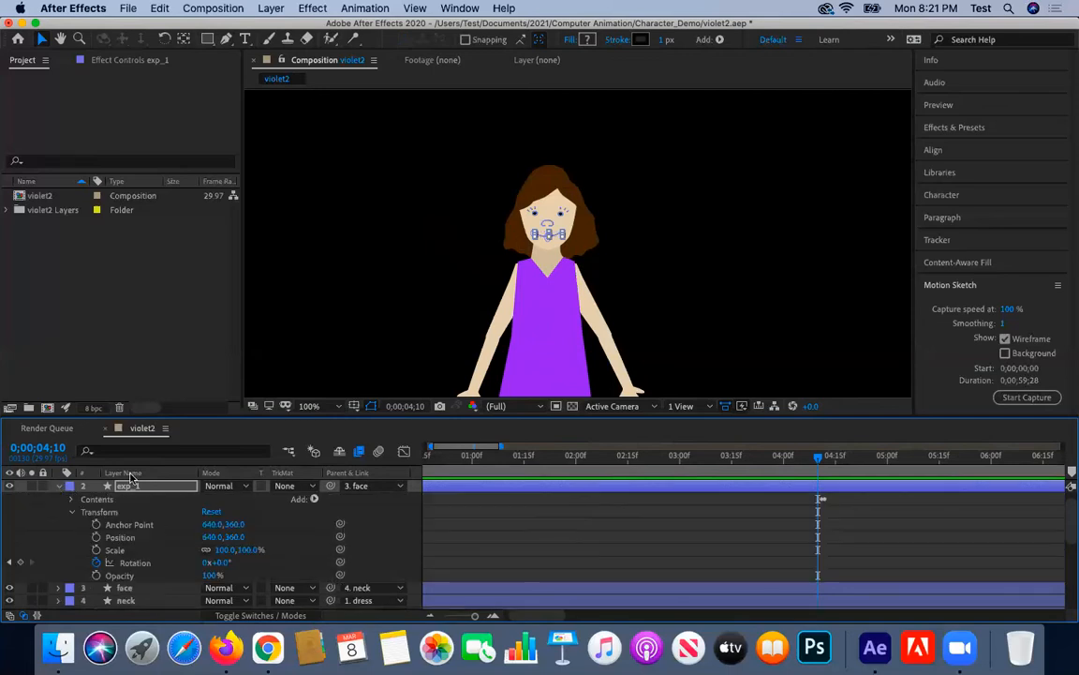
left_click(72, 499)
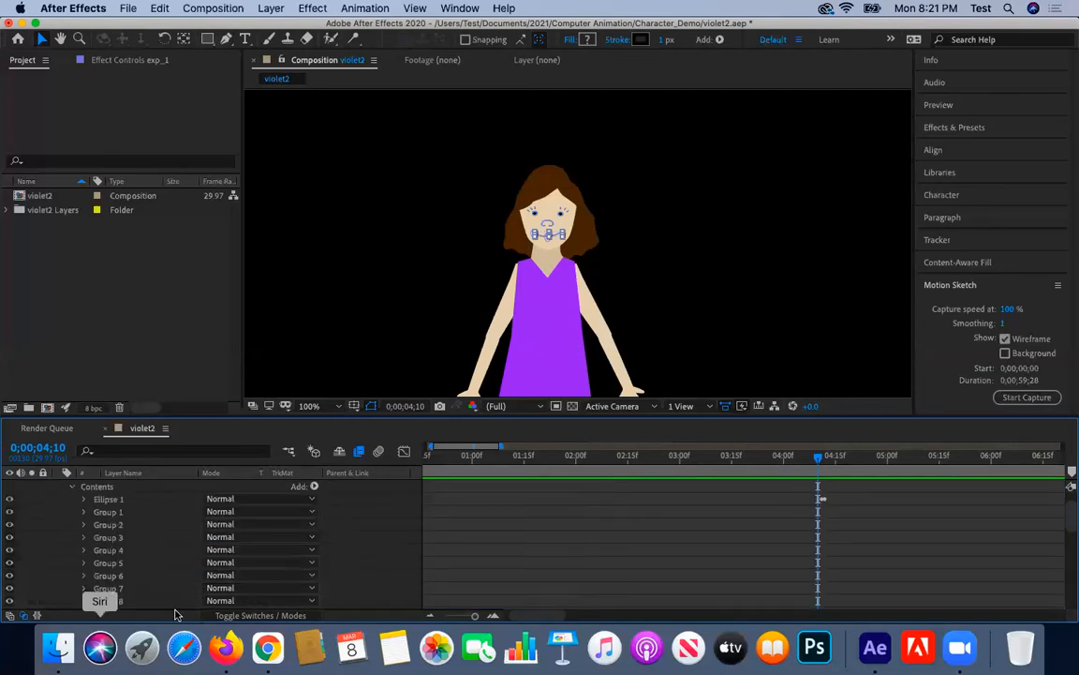
scroll(69, 549, "down", 3)
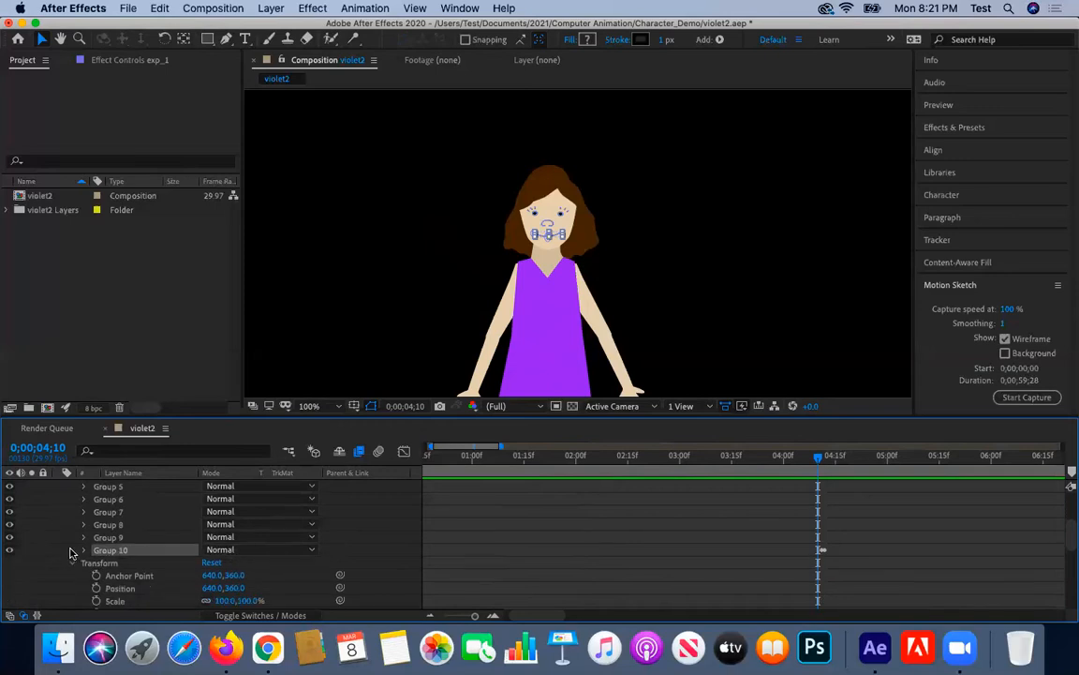
left_click(85, 550)
scroll(93, 525, "down", 2)
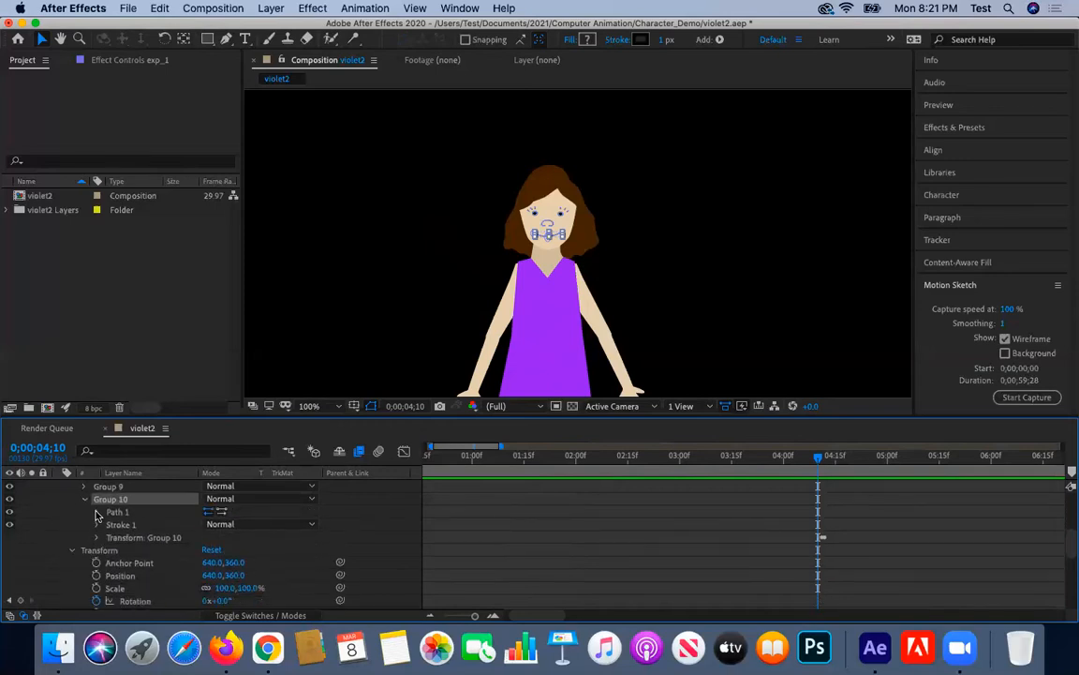
Examine Group 10's Path 1 and Stroke 1 properties and the exp_1 transform properties to locate the mouth's keyframes.
left_click(96, 525)
scroll(95, 528, "down", 1)
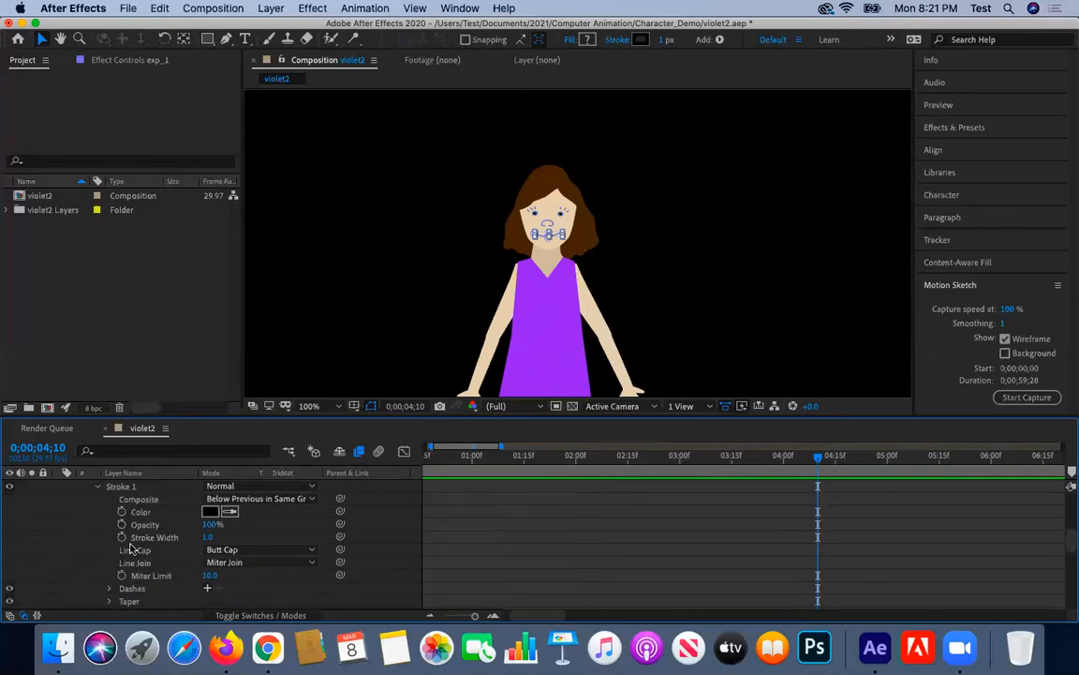
left_click(96, 488)
scroll(99, 514, "up", 3)
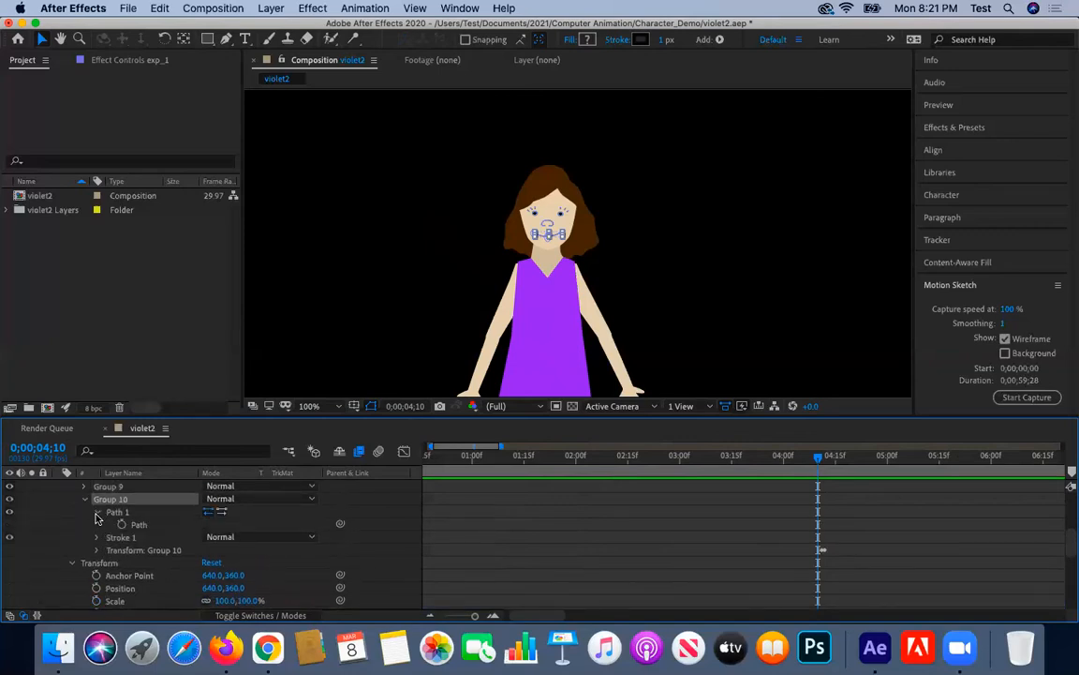
left_click(95, 525)
scroll(204, 552, "down", 1)
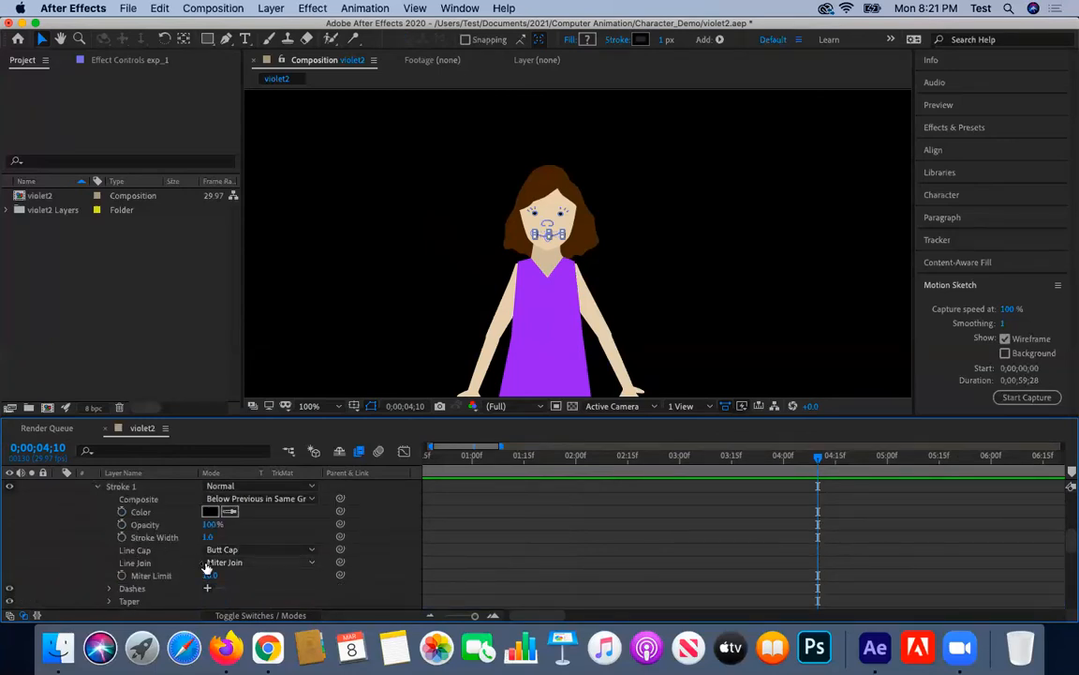
scroll(205, 568, "down", 2)
scroll(206, 568, "down", 3)
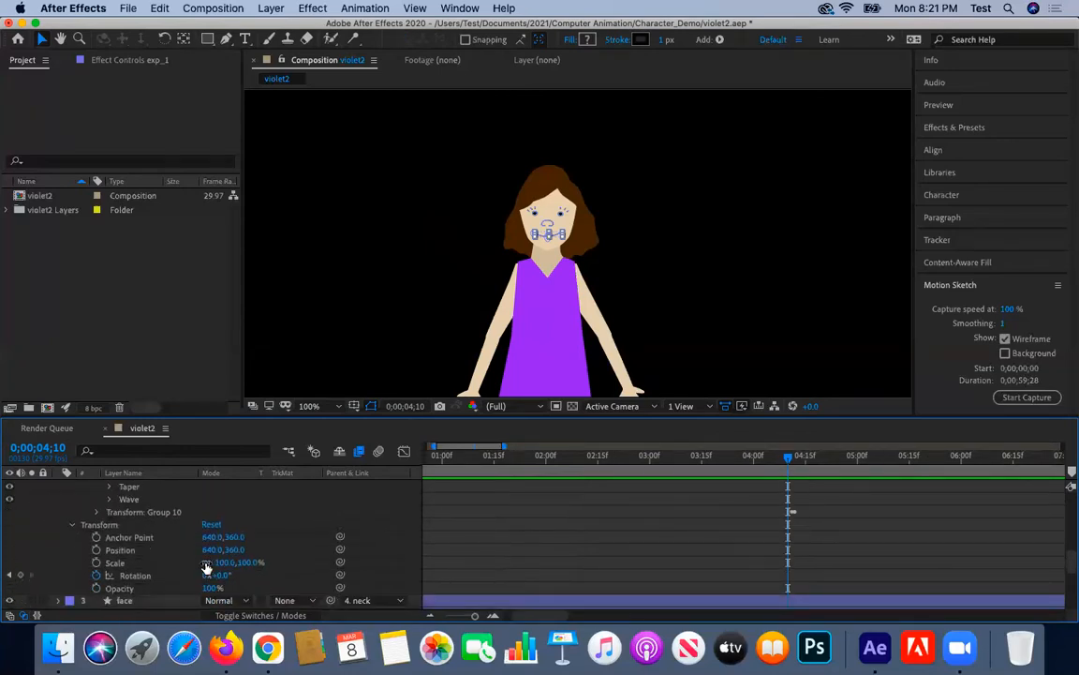
scroll(206, 567, "up", 15)
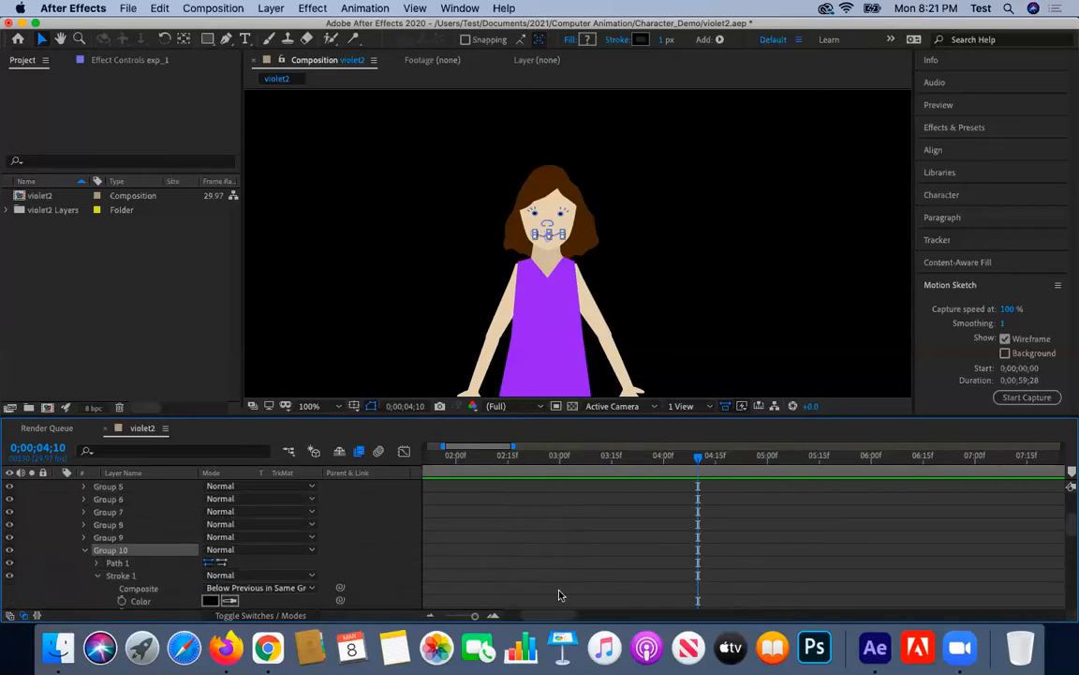
scroll(648, 497, "down", 14)
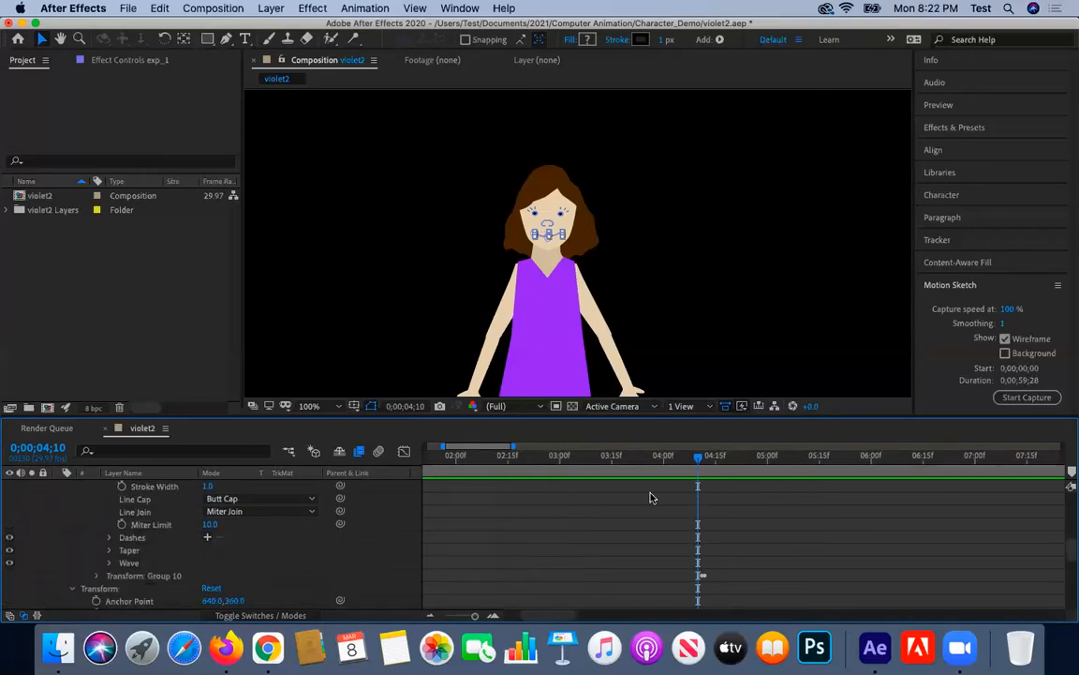
scroll(653, 497, "down", 15)
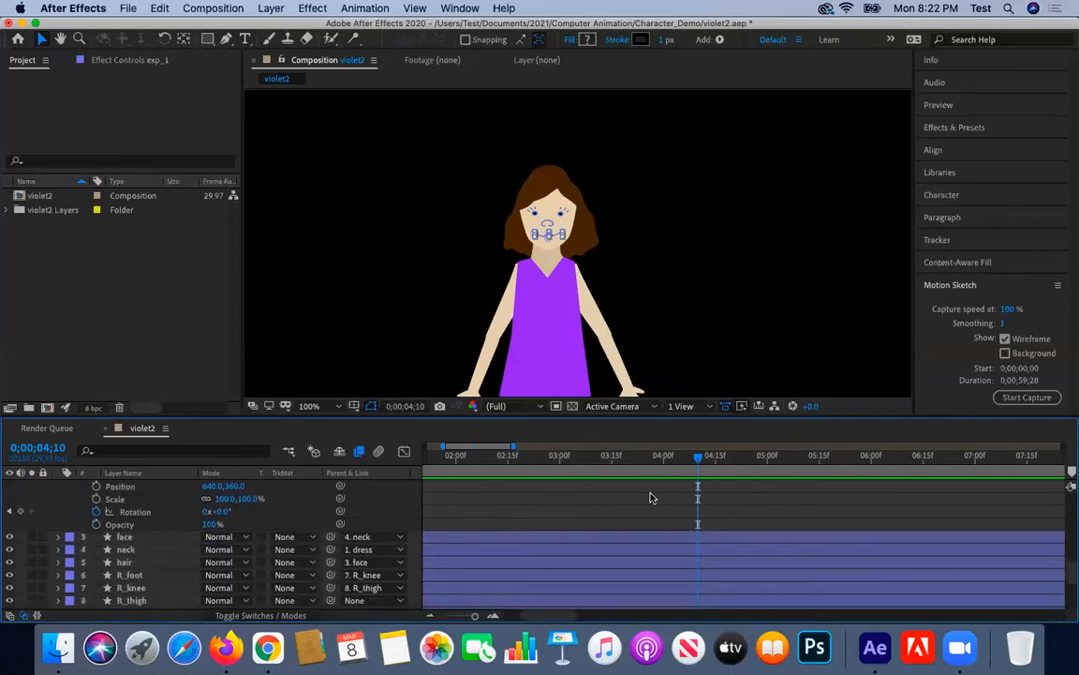
scroll(649, 498, "up", 8)
scroll(654, 499, "right", 1)
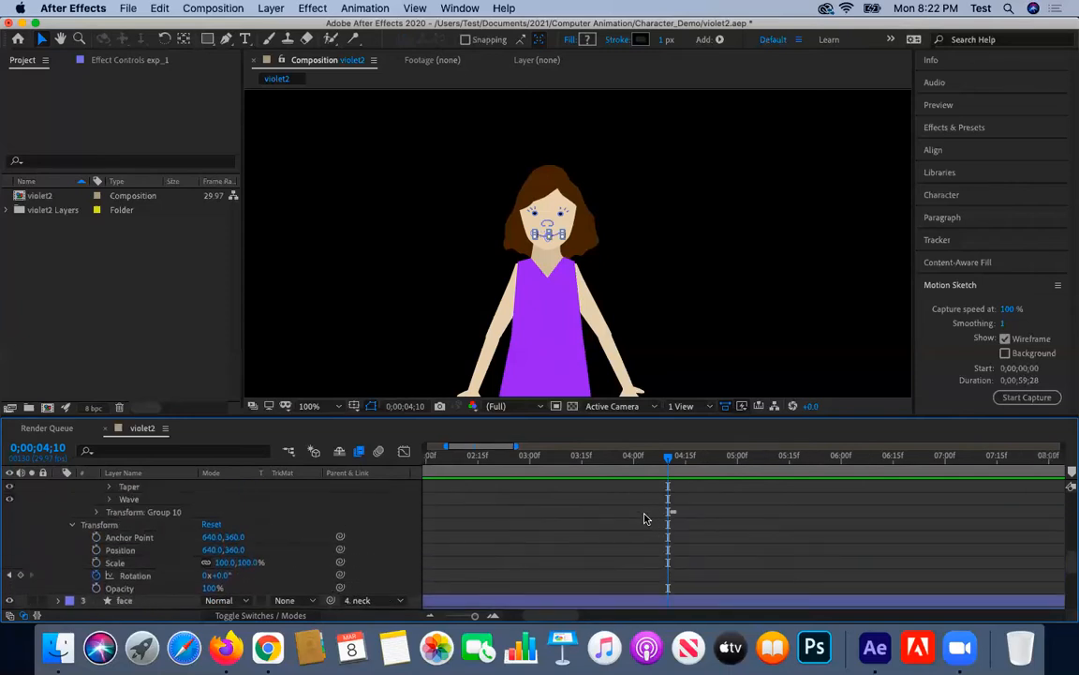
Expand Transform: Group 10 and inspect its Opacity keyframes at single-frame timeline scale, with the current time at 0;00;04;11.
left_click(136, 515)
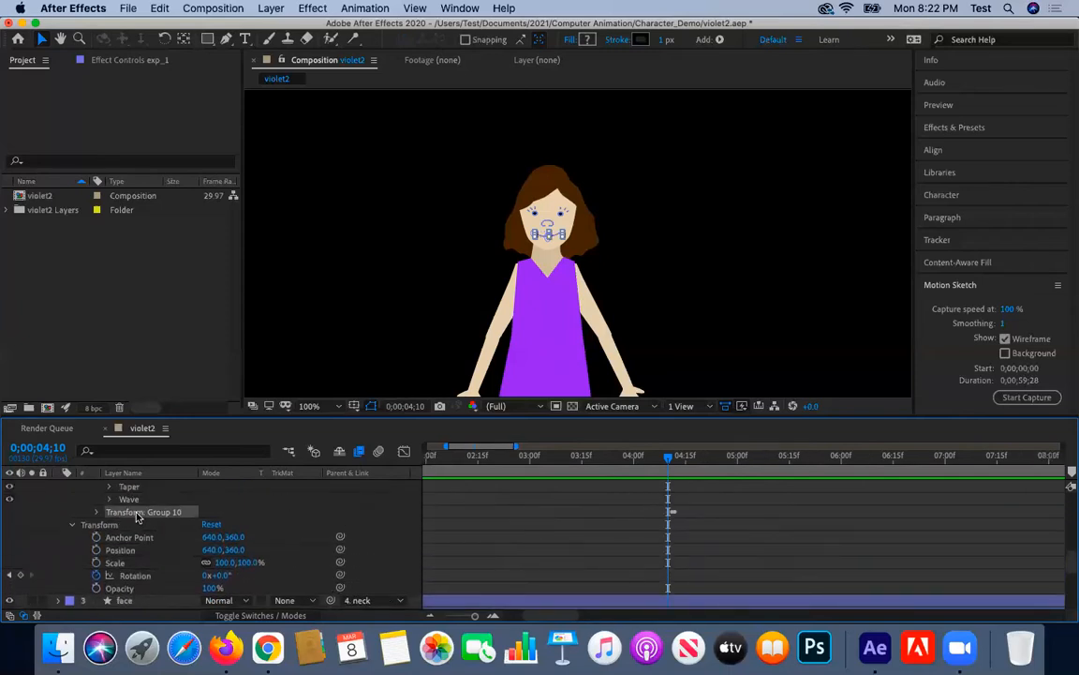
left_click(96, 512)
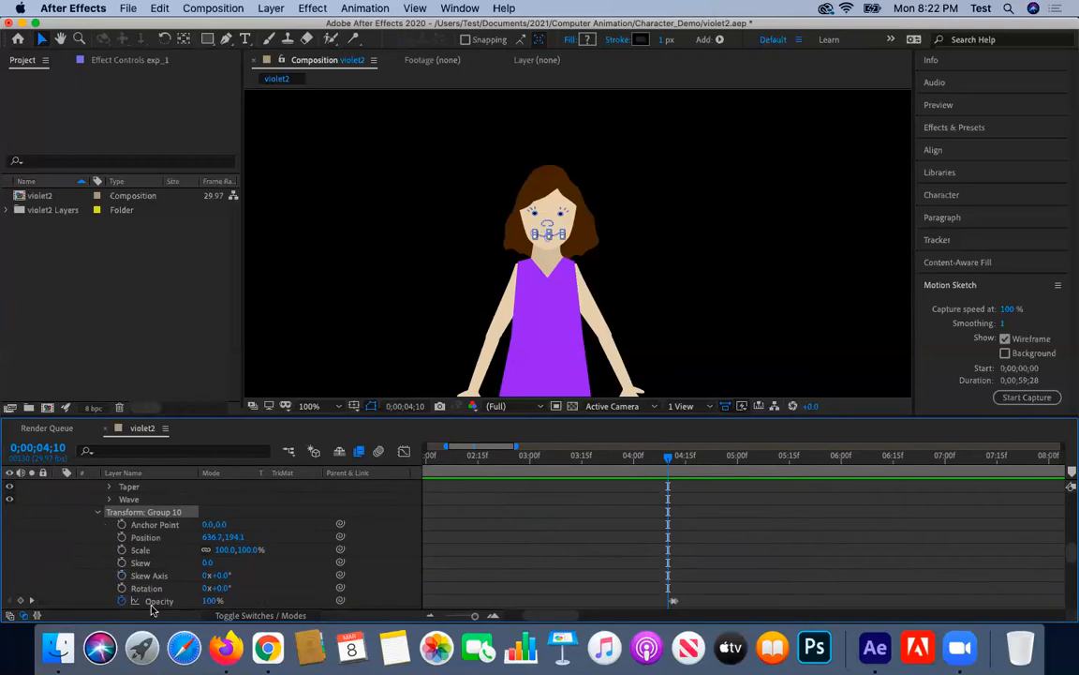
scroll(138, 593, "down", 1)
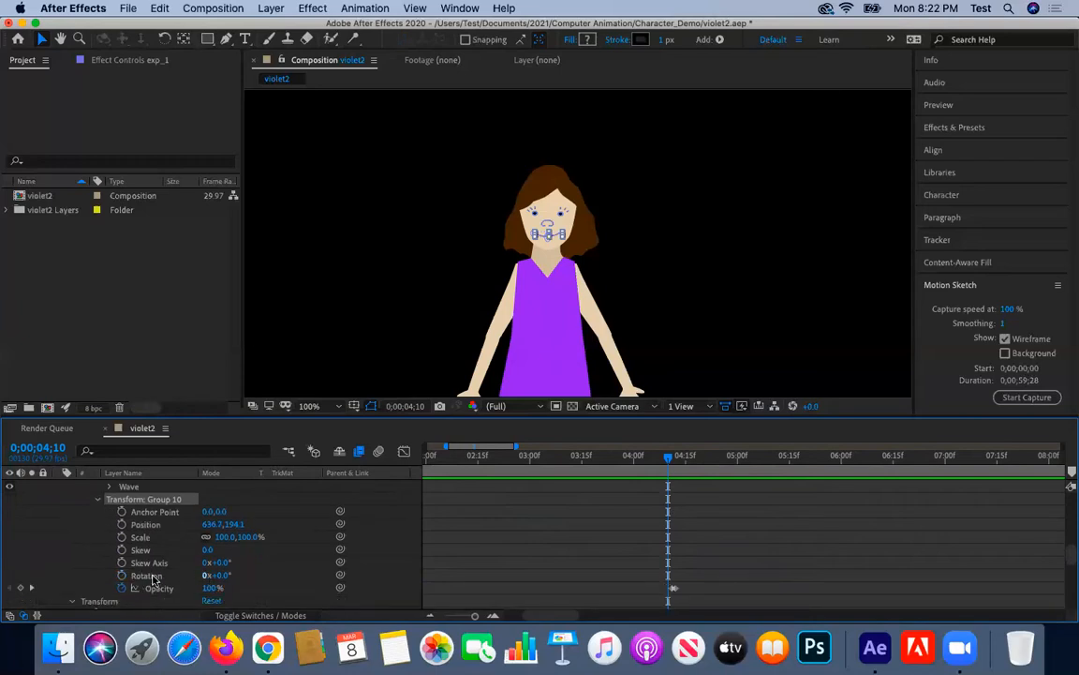
left_click_drag(671, 457, 670, 458)
mouse_move(475, 617)
left_mouse_down()
mouse_move(449, 618)
mouse_move(495, 612)
left_mouse_up()
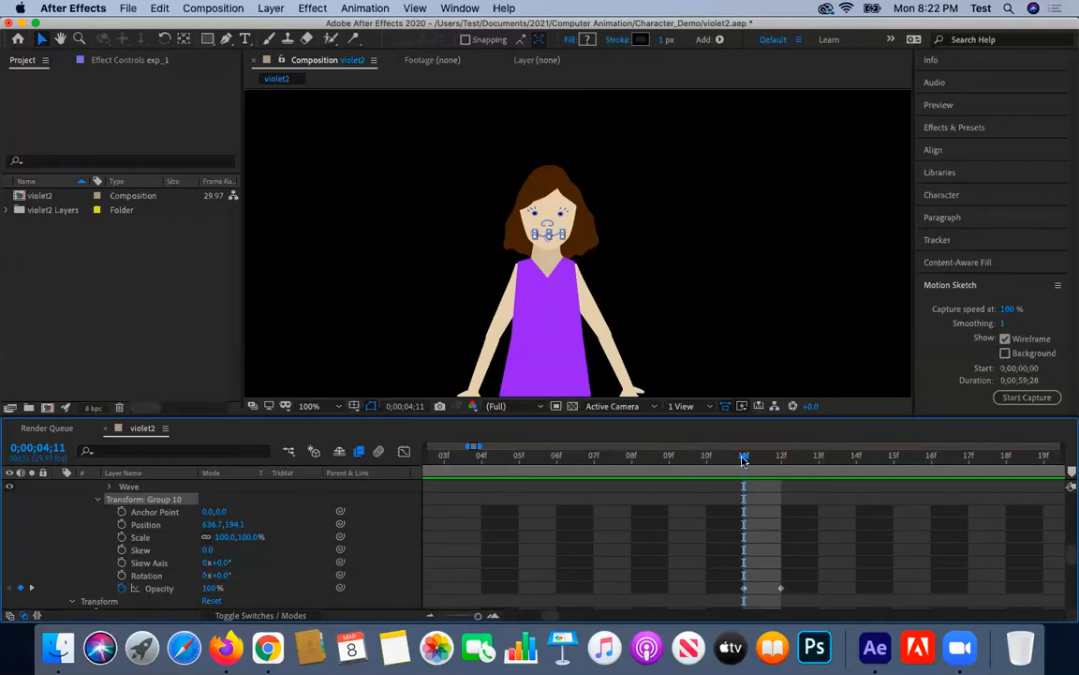
Move the current time to 0;00;04;12 and check Group 10's second Opacity keyframe on the smiling mouth.
mouse_move(744, 457)
left_mouse_down()
mouse_move(781, 459)
mouse_move(750, 459)
left_mouse_up()
left_click(780, 459)
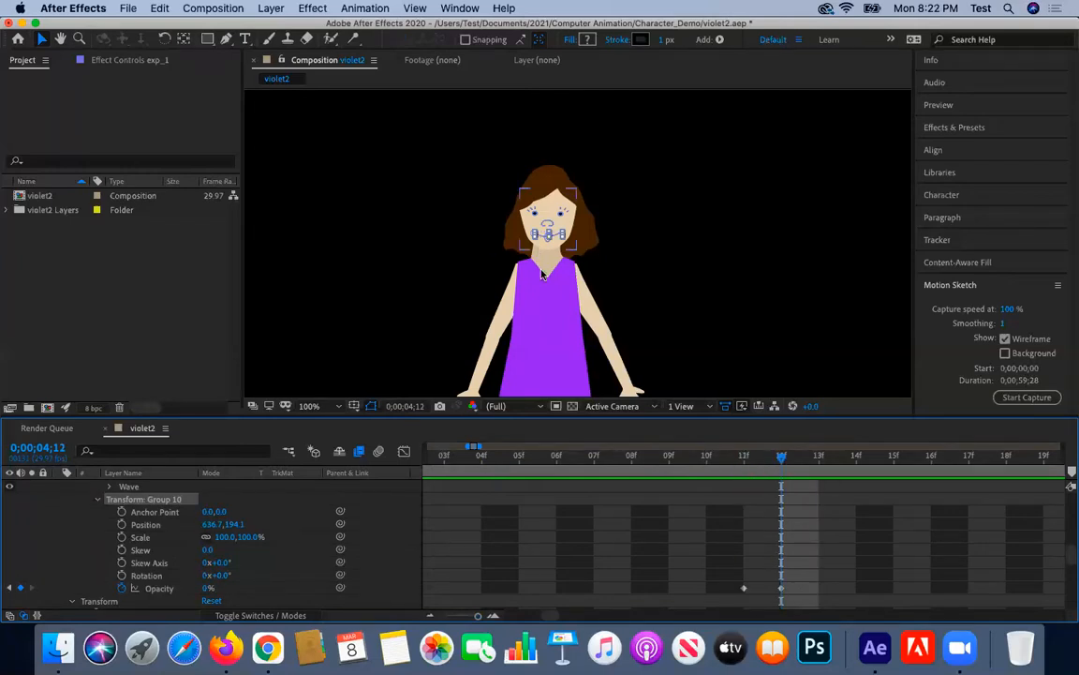
left_click(711, 547)
Expand Ellipse 1 and its Stroke 1 in the exp_1 layer and compare the stroke's Opacity keyframes at 0;00;04;11 and 0;00;04;12.
scroll(712, 547, "up", 5)
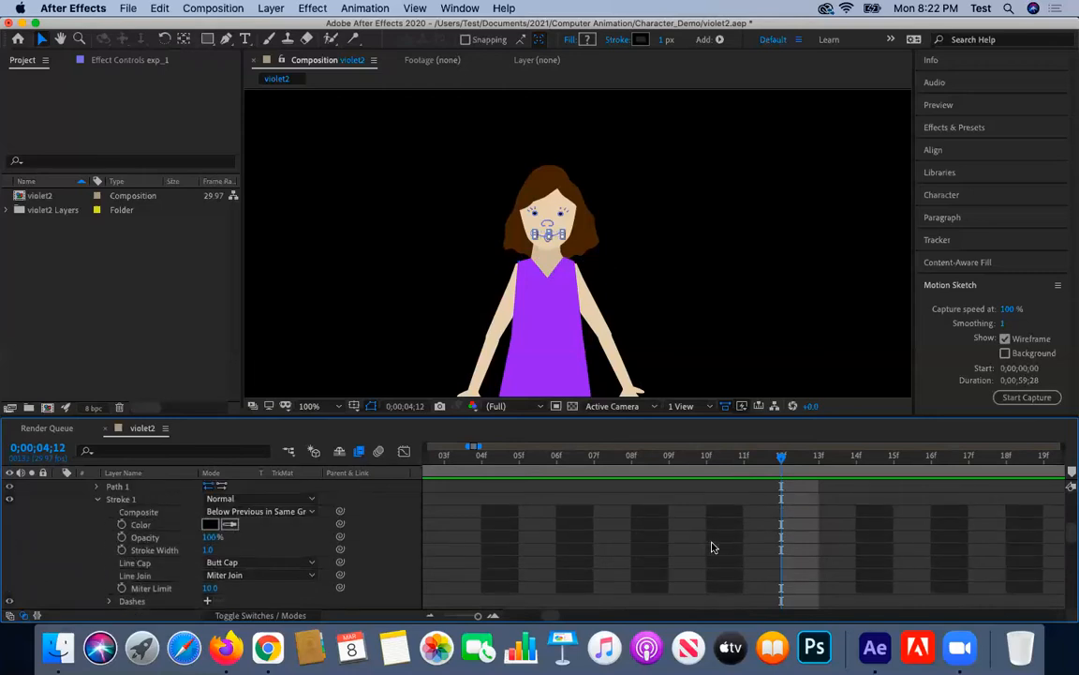
scroll(711, 548, "up", 8)
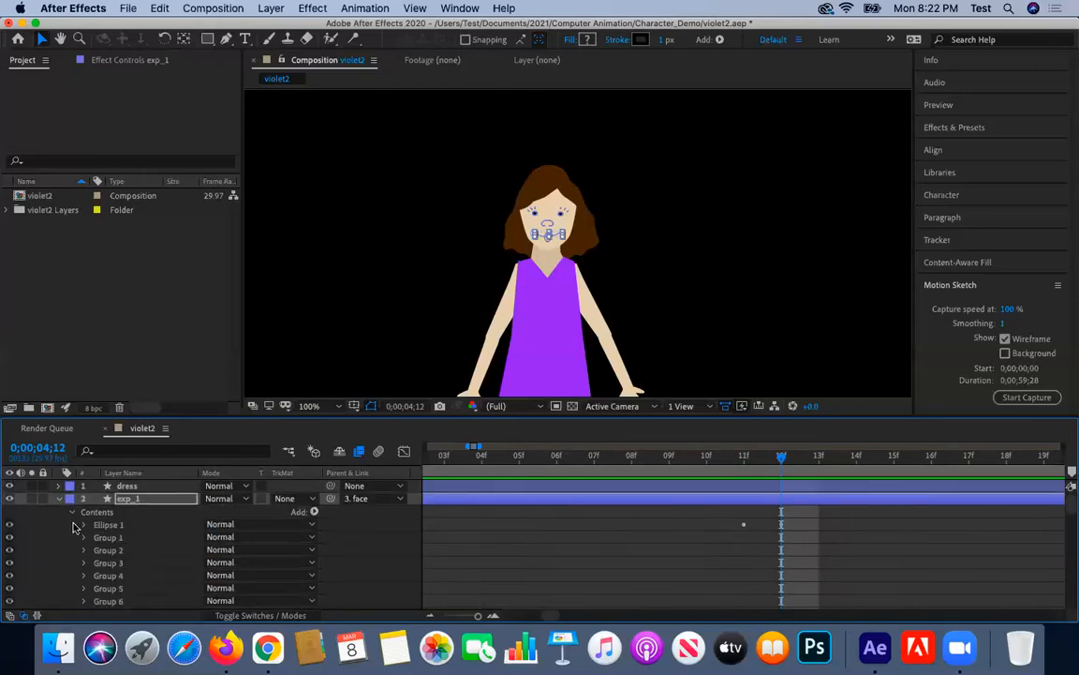
left_click(212, 44)
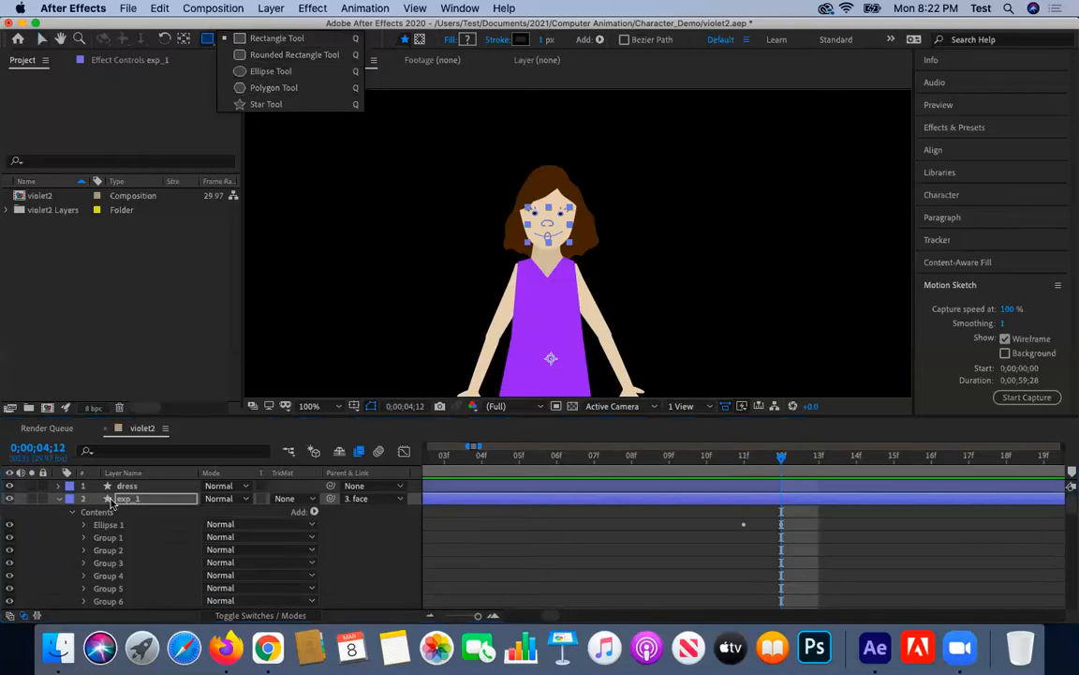
left_click(83, 525)
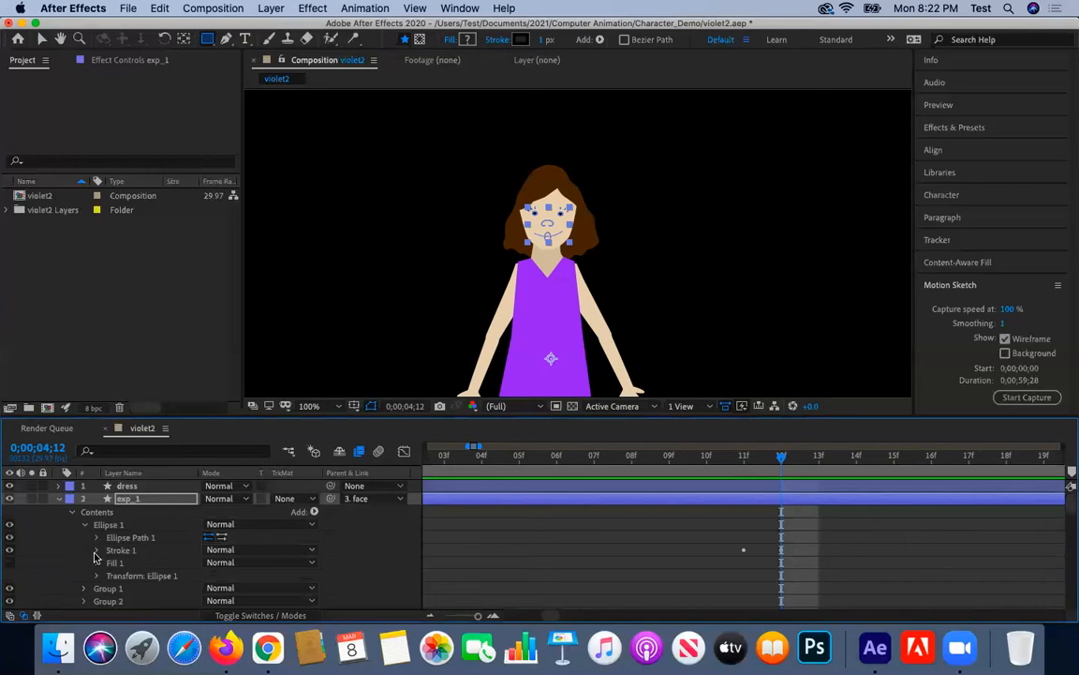
left_click(95, 552)
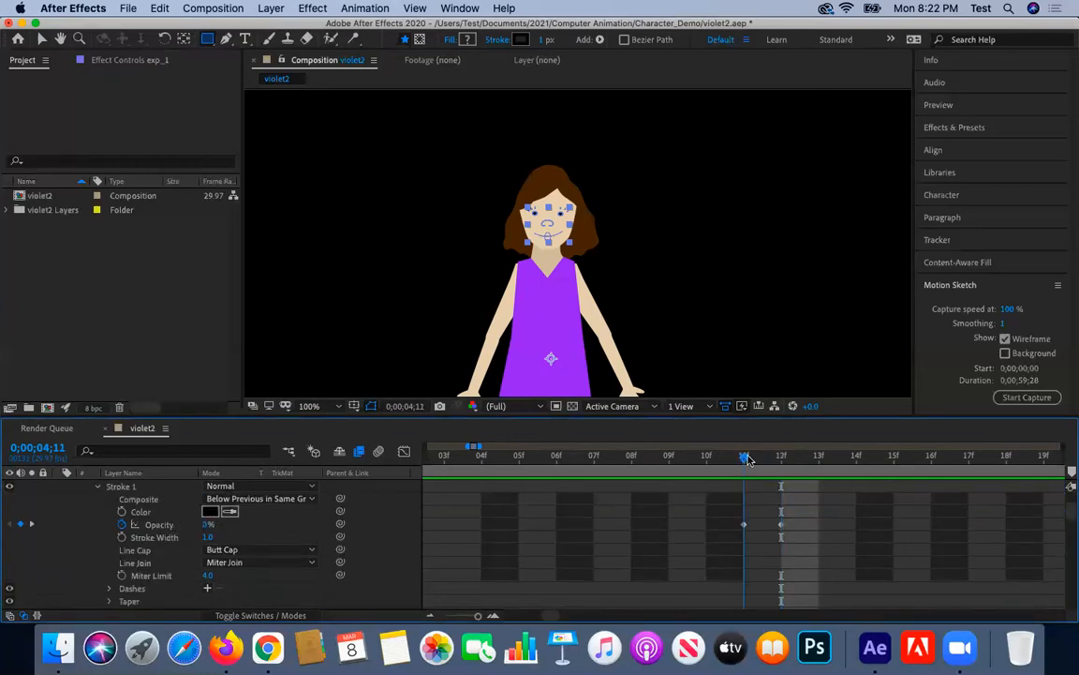
left_click(41, 41)
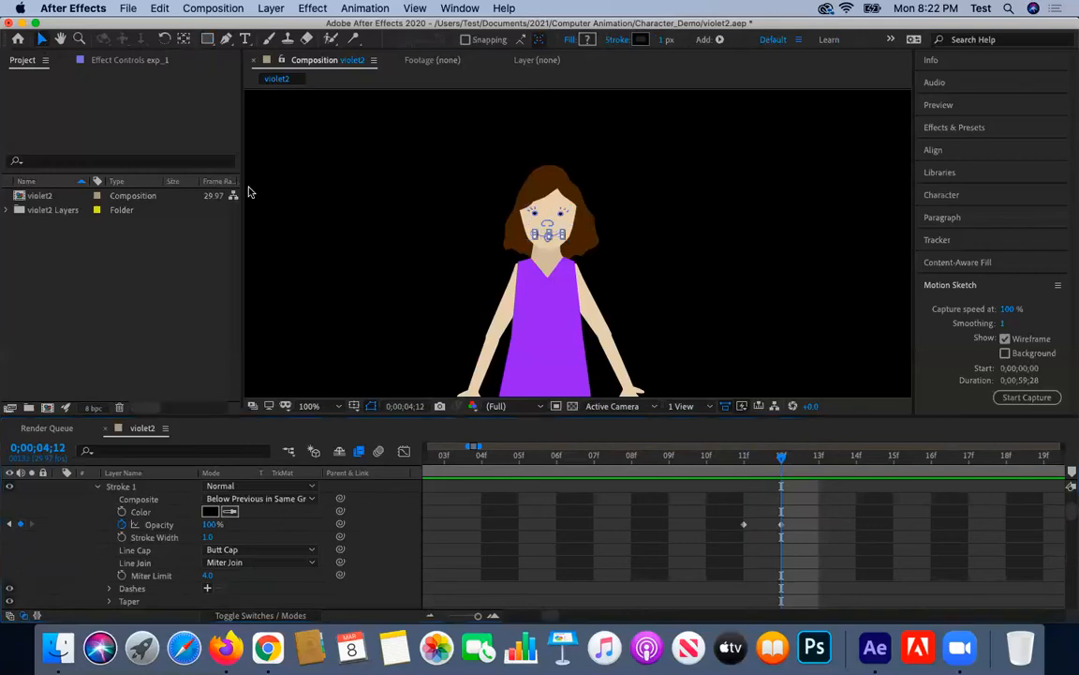
Deselect the facial shapes, scrub back to 0;00;03;16 and collapse the exp_1 layer.
left_click(267, 198)
left_click_drag(782, 460, 357, 442)
left_click_drag(553, 452, 446, 450)
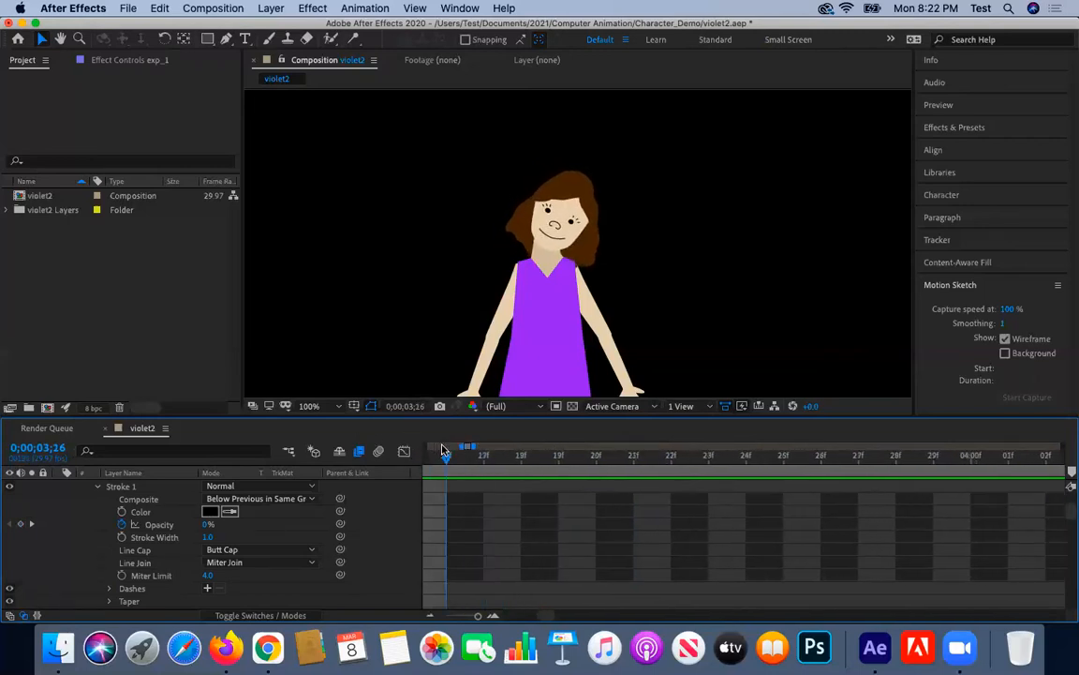
scroll(46, 510, "up", 3)
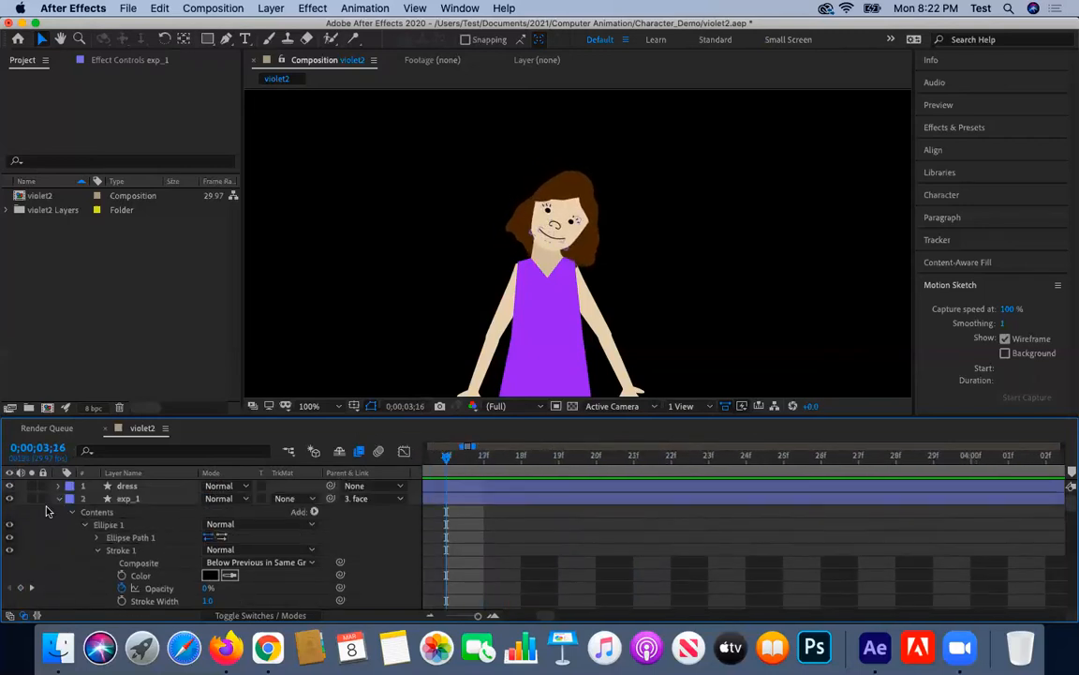
left_click(57, 498)
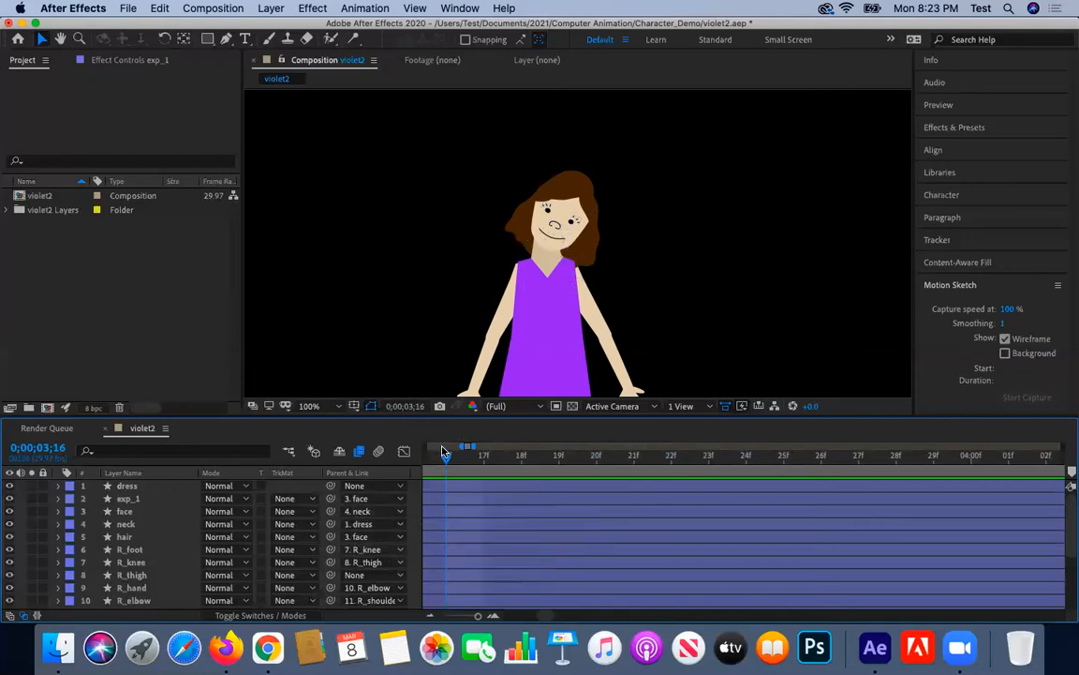
Move the current time to 0;00;03;01 and view the whole character along with its layer list.
left_click_drag(446, 457, 413, 454)
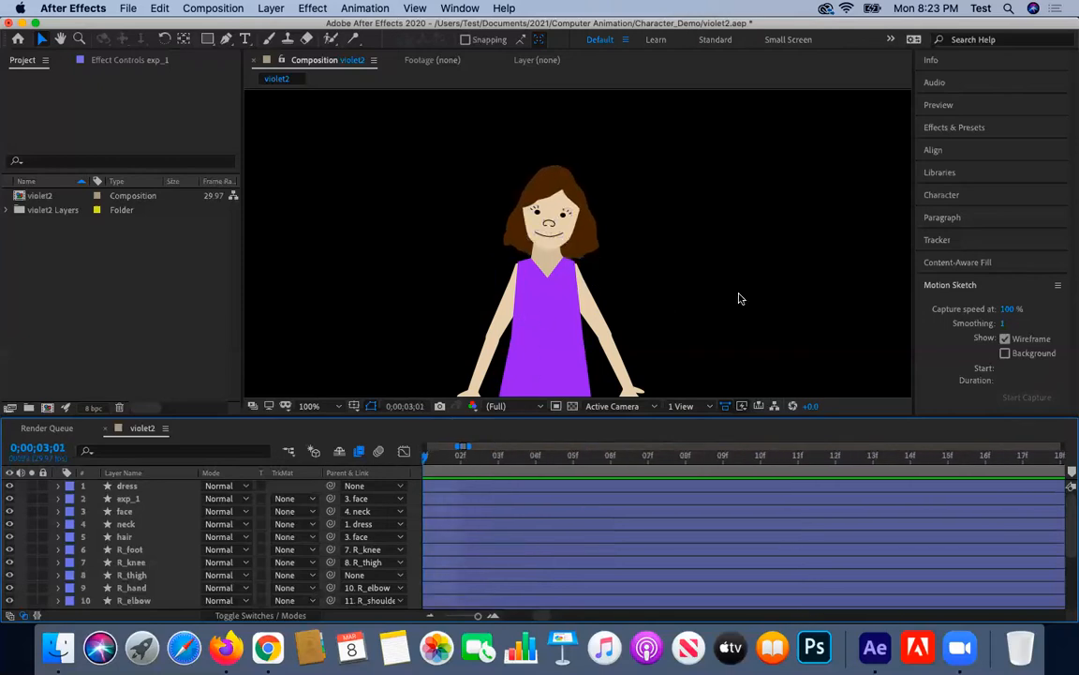
scroll(655, 301, "down", 2)
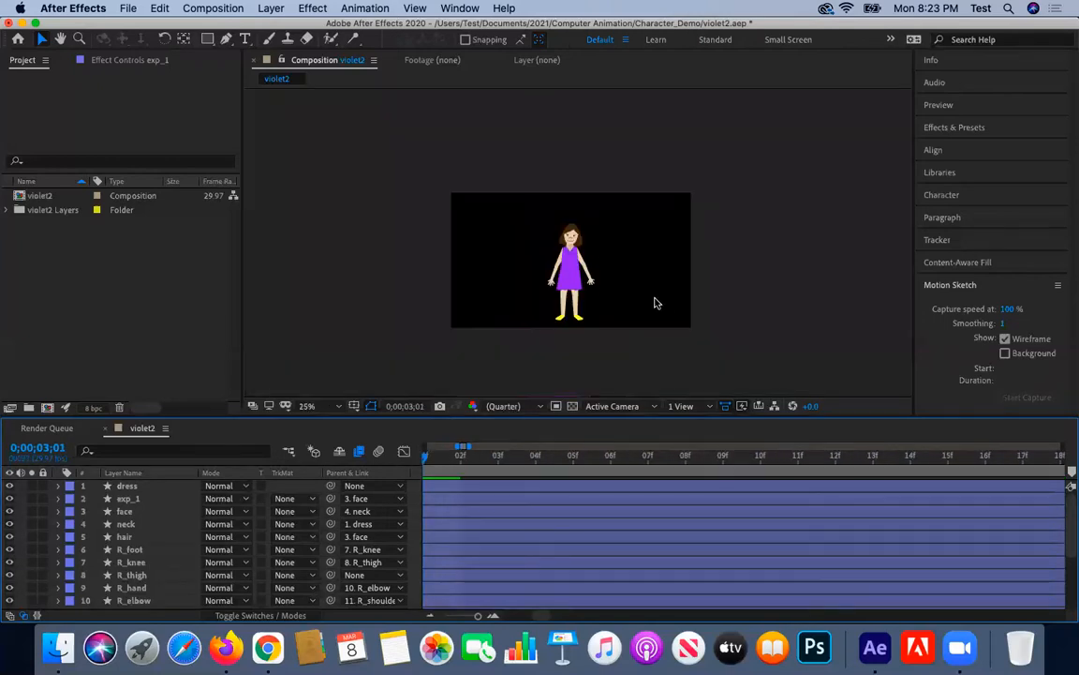
scroll(655, 302, "up", 2)
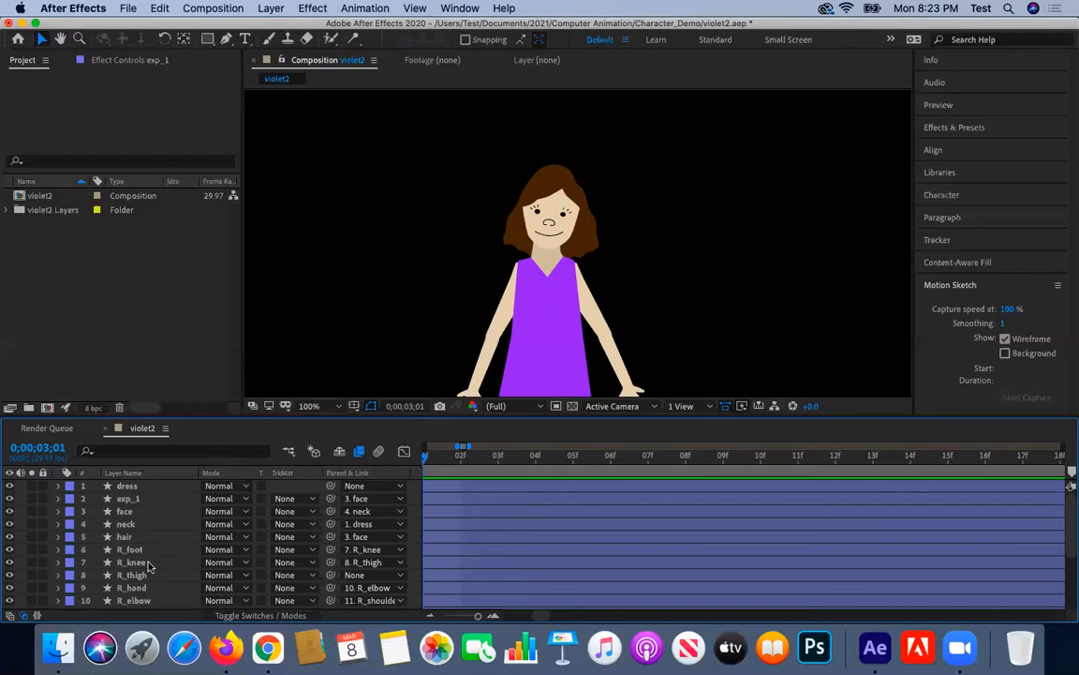
scroll(149, 566, "down", 2)
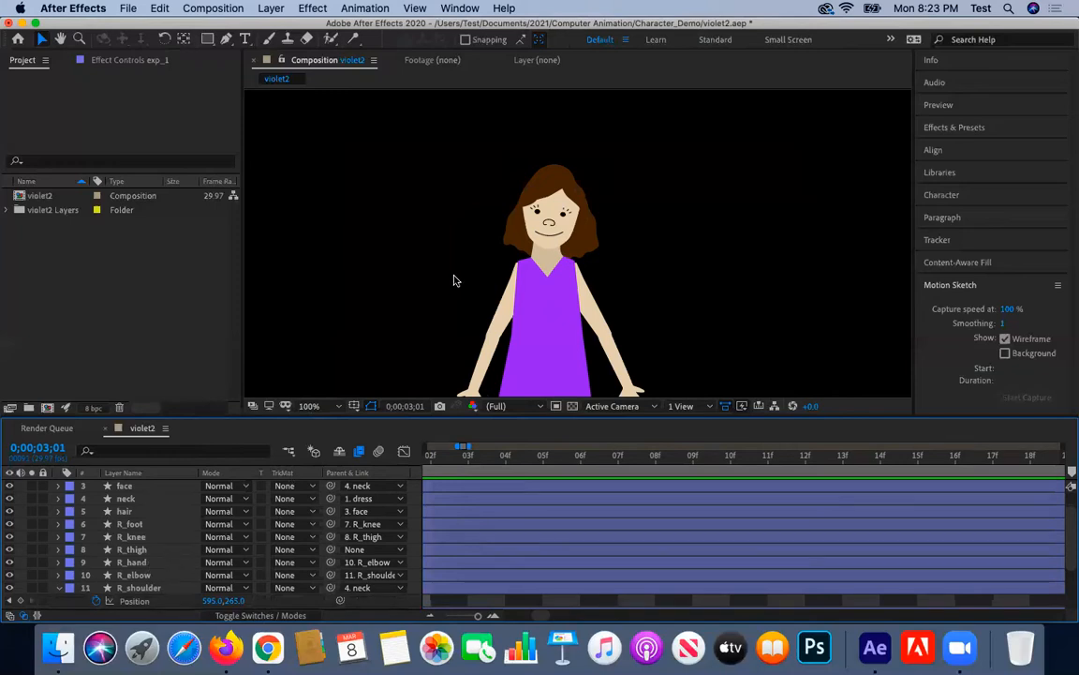
scroll(456, 280, "down", 1)
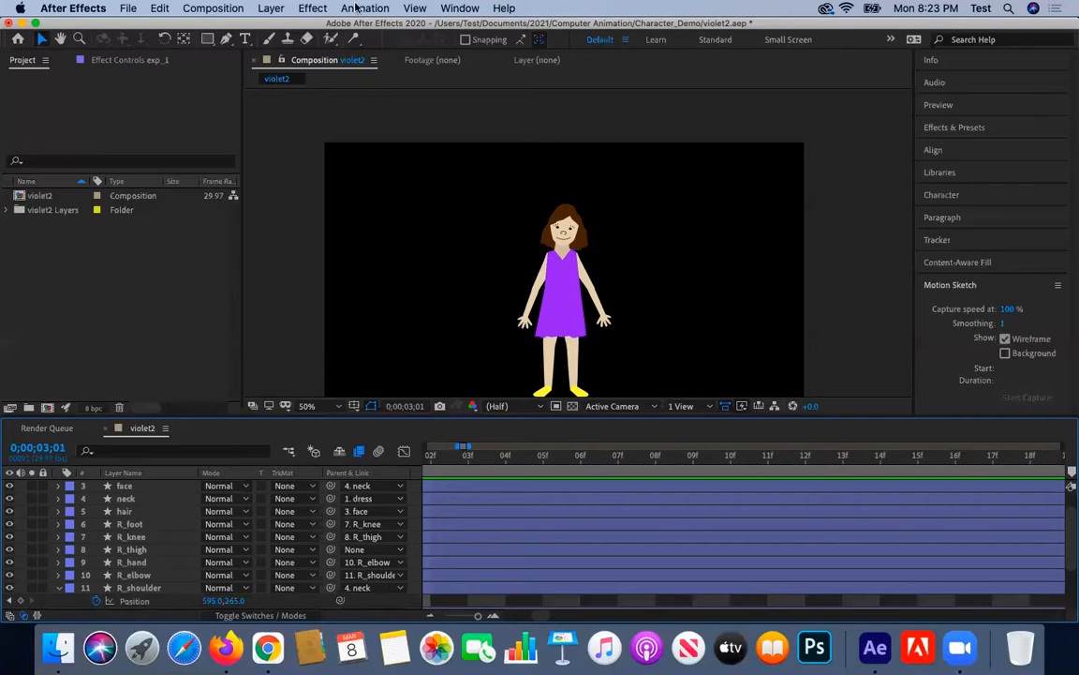
left_click(273, 9)
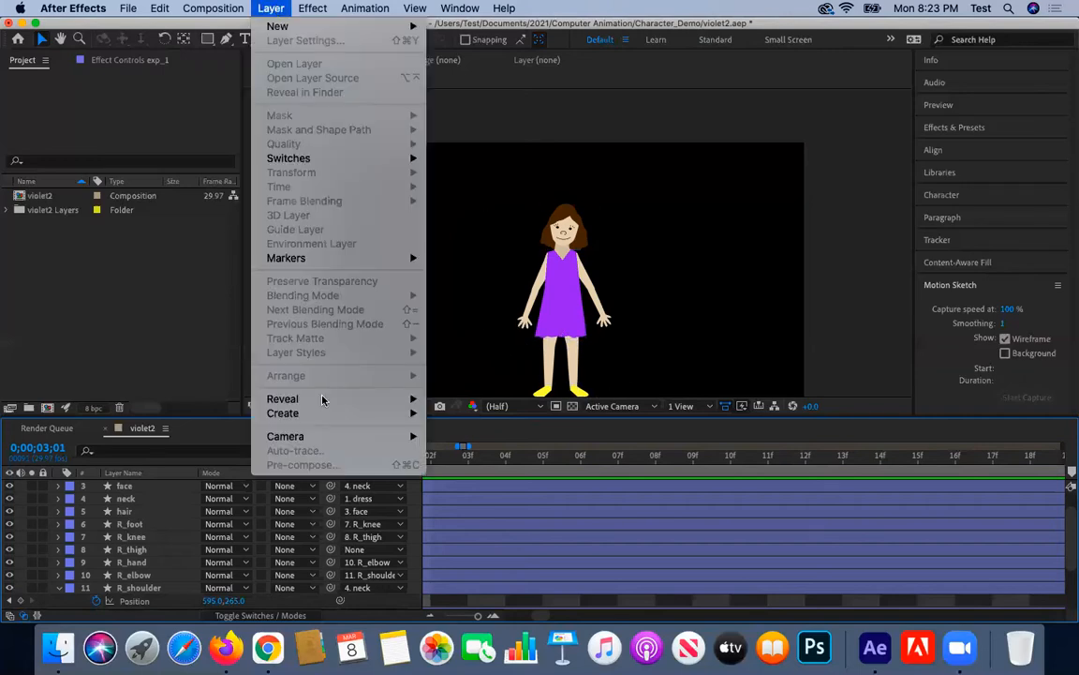
mouse_move(320, 420)
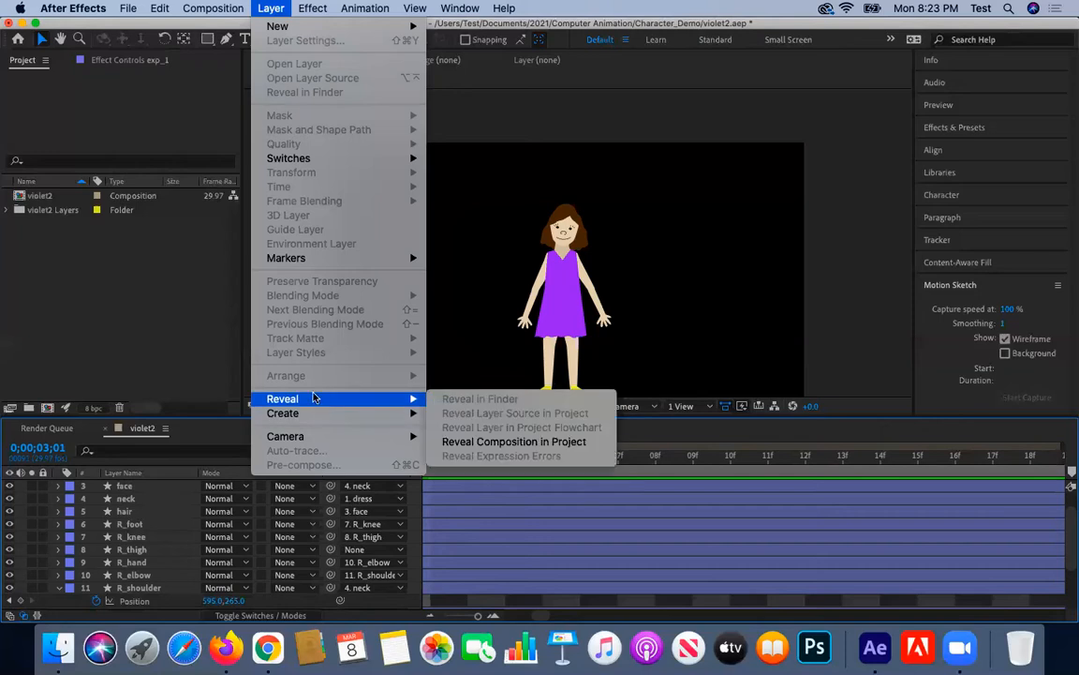
mouse_move(226, 8)
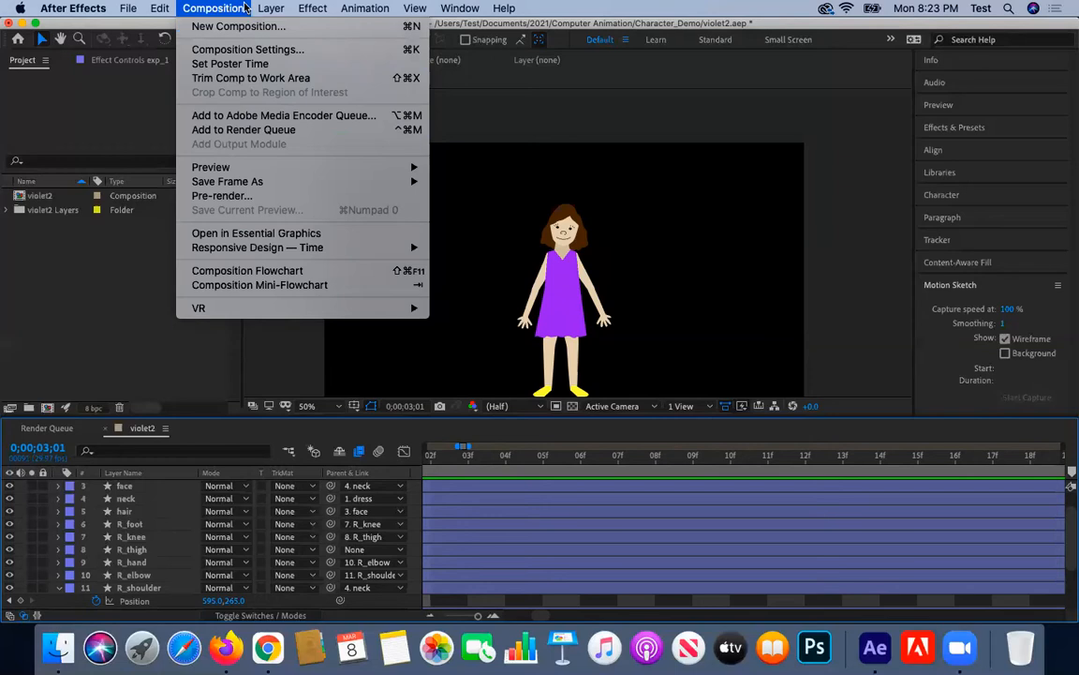
mouse_move(271, 8)
left_click(267, 6)
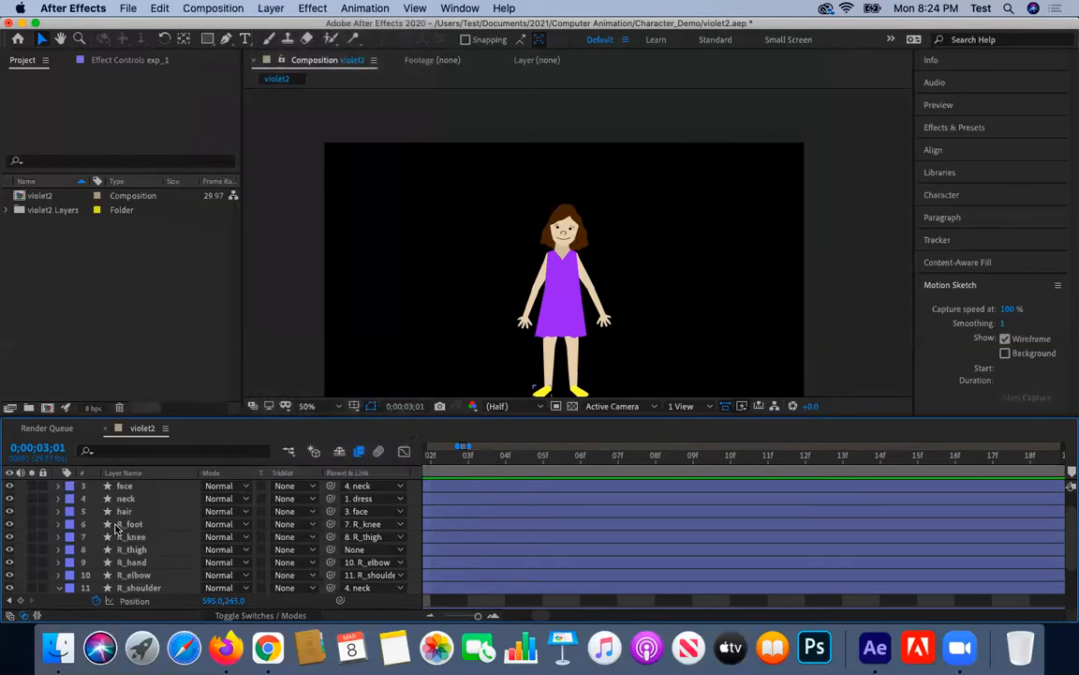
Pre-compose the R_hand, R_elbow and R_shoulder layers into a new composition named R_arm.
scroll(115, 529, "down", 3)
left_click(131, 551)
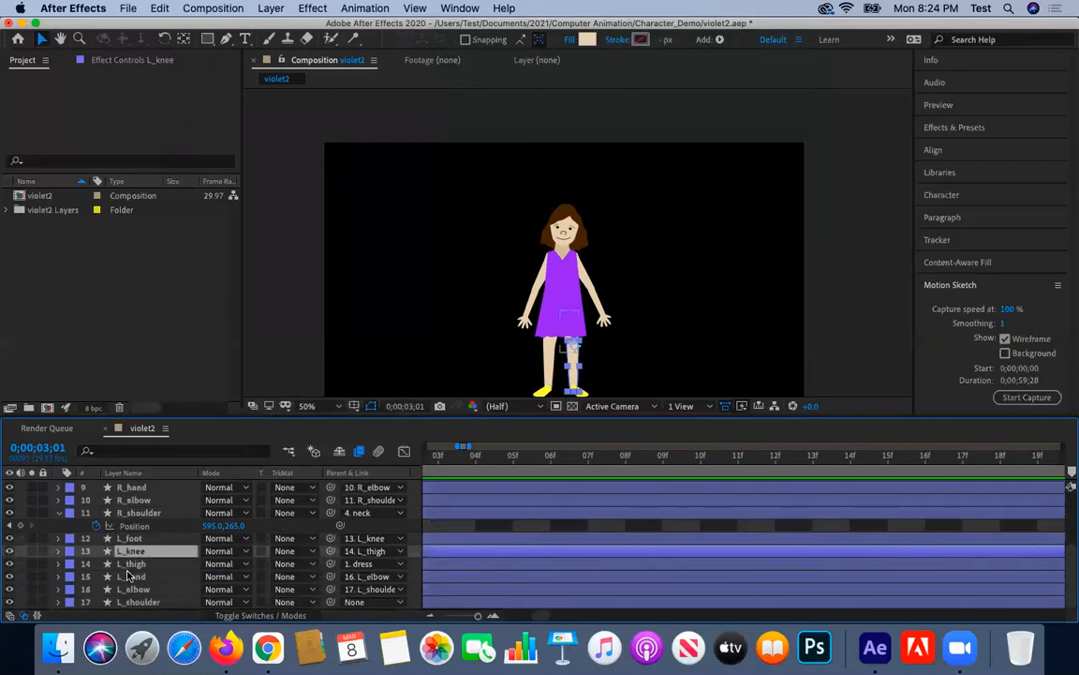
left_click(133, 499)
left_click(131, 487)
left_click(131, 513, "shift")
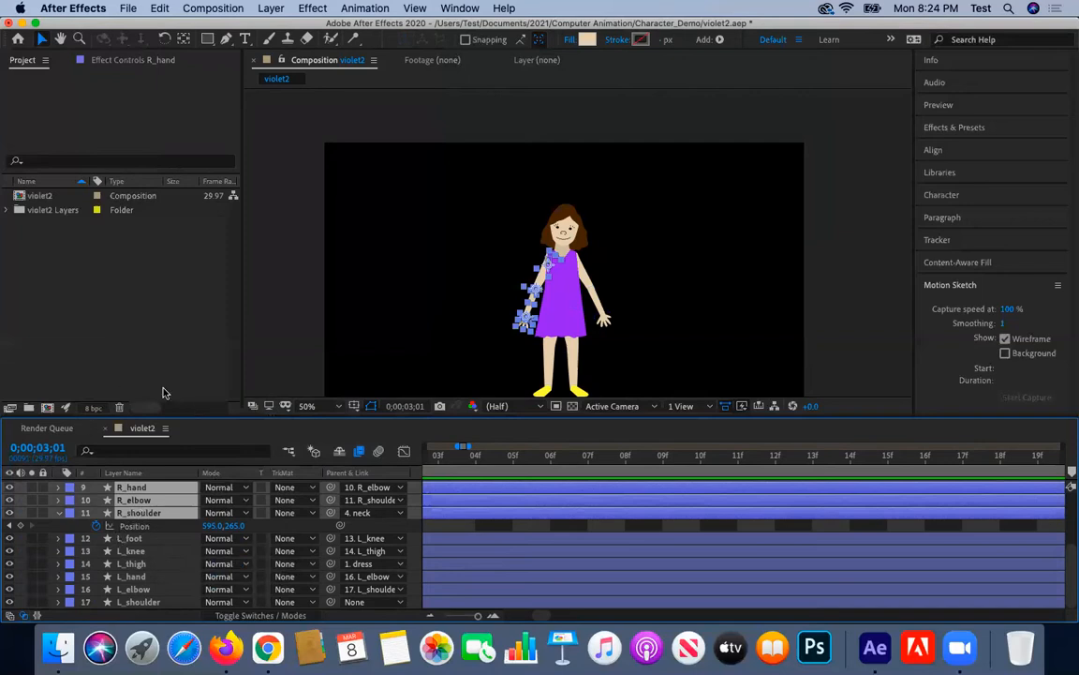
left_click(212, 10)
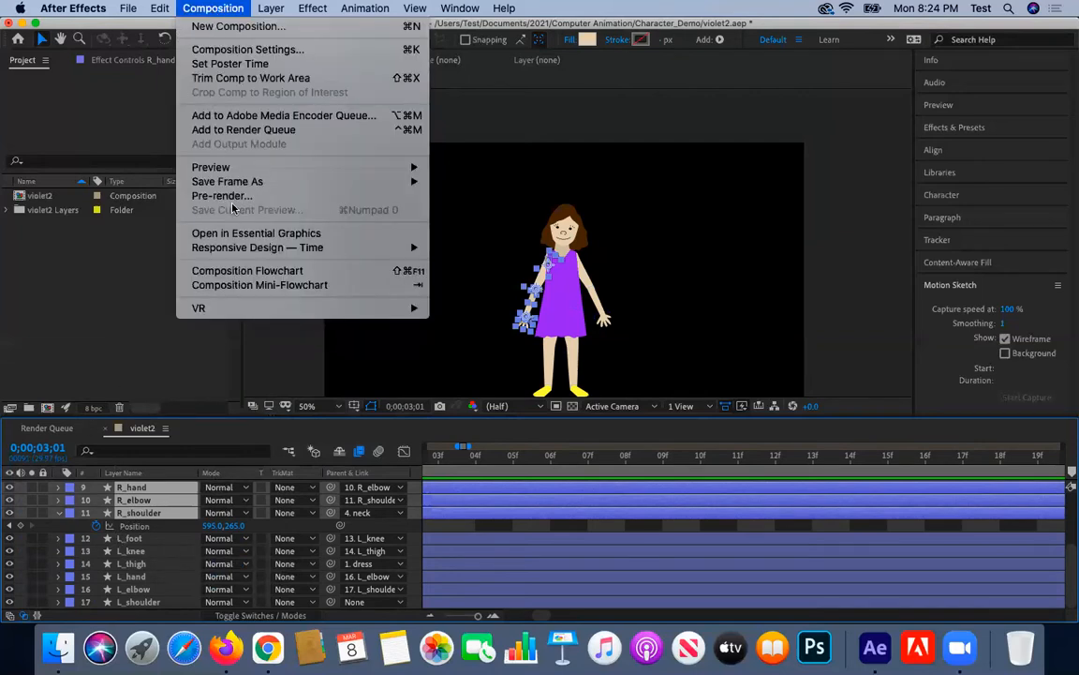
mouse_move(278, 8)
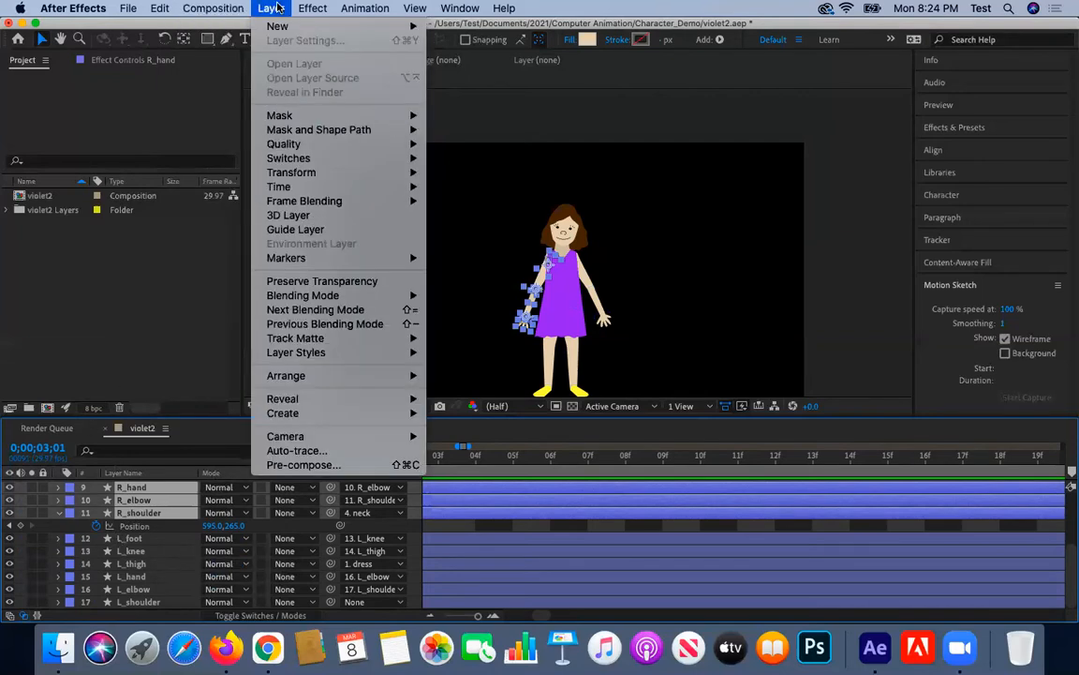
left_click(284, 464)
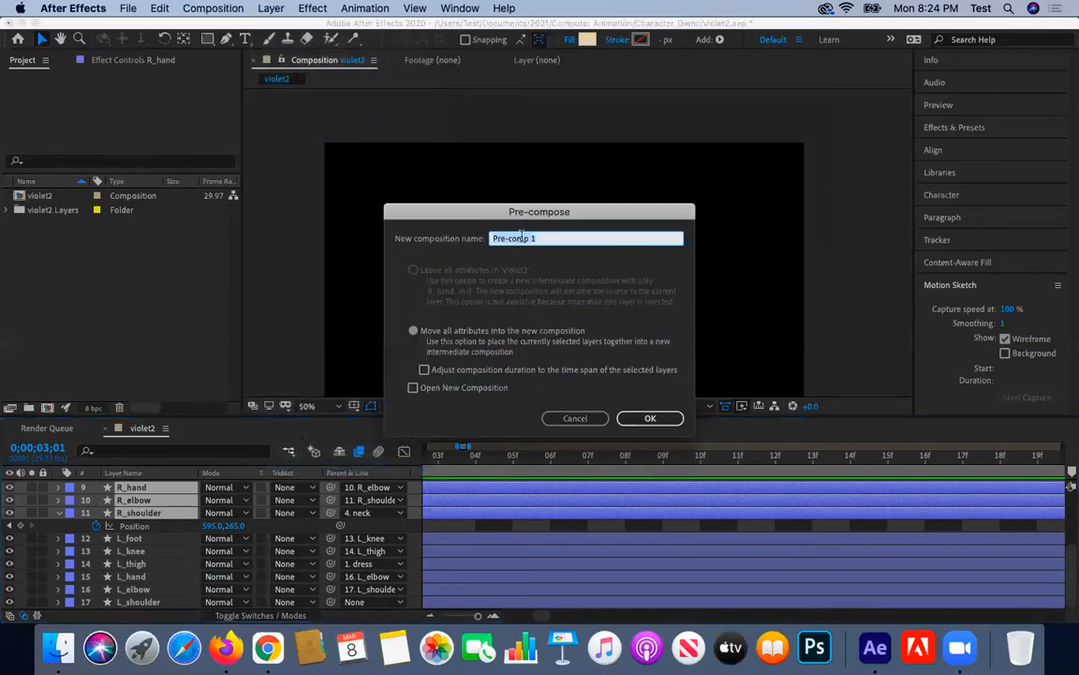
type("R_arm")
key("Return")
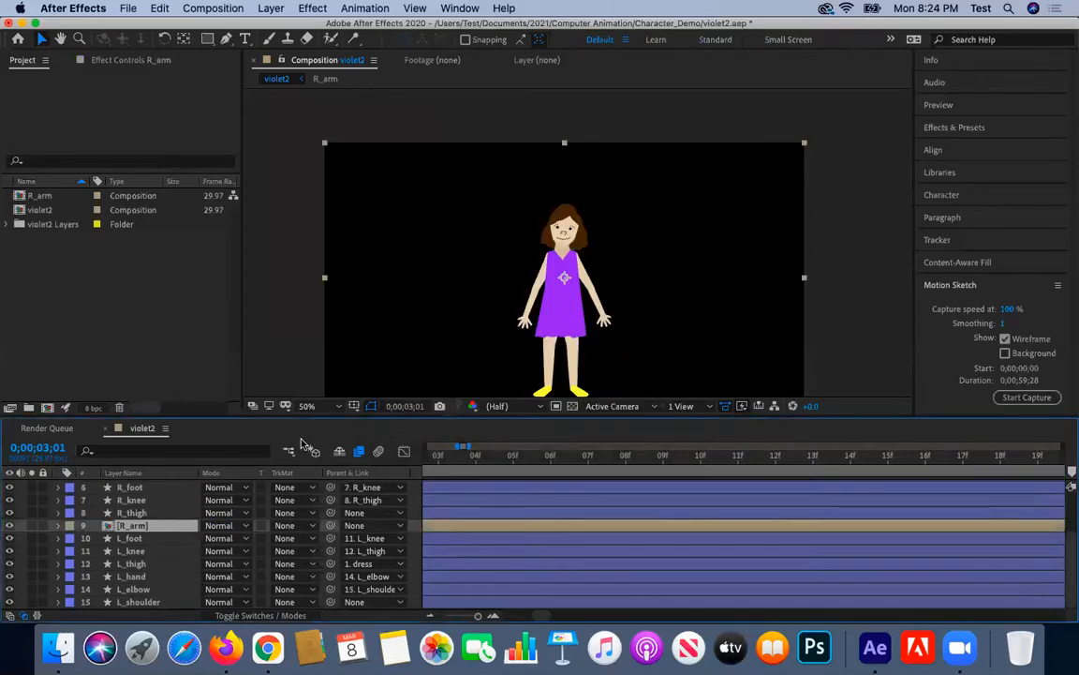
Open the R_arm composition and play its arm animation from the start.
left_click(40, 196)
double_click(40, 197)
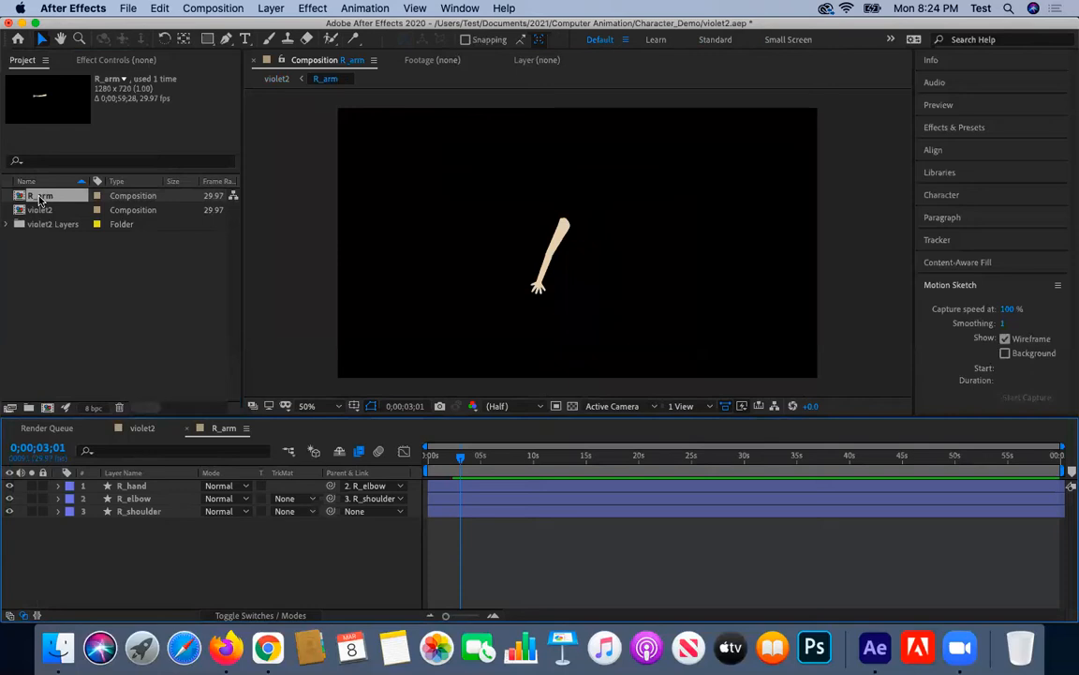
left_click_drag(461, 456, 421, 458)
key("space")
Create a new composition named Comp 2 with the default settings and add R_arm to it as a layer.
left_click(48, 407)
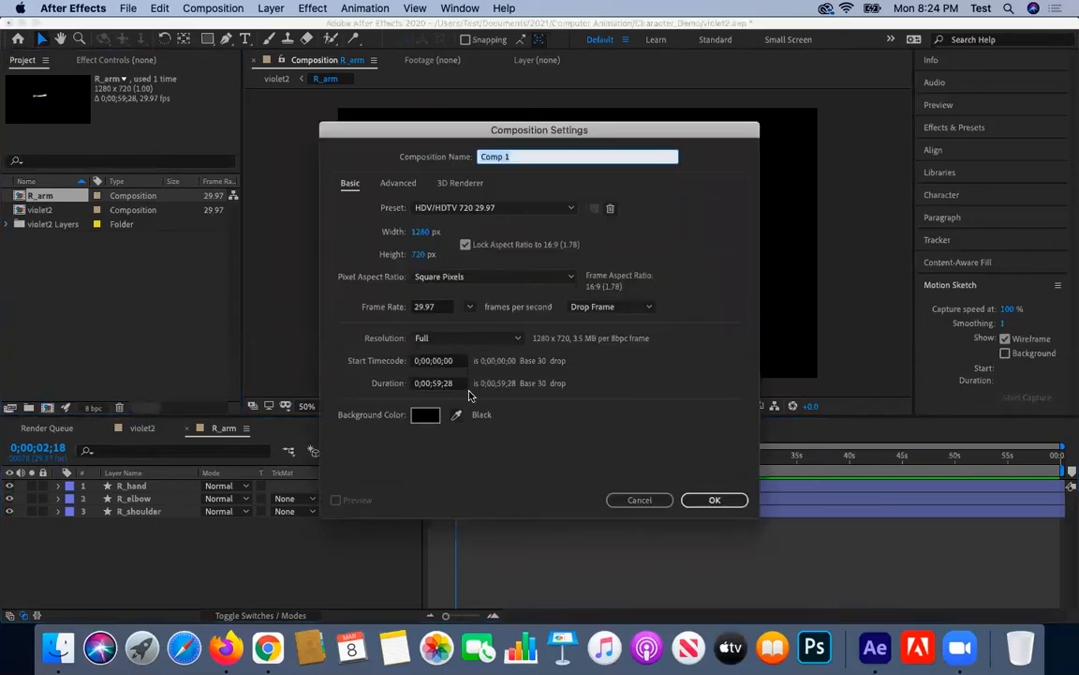
left_click(535, 156)
type("2")
key("Return")
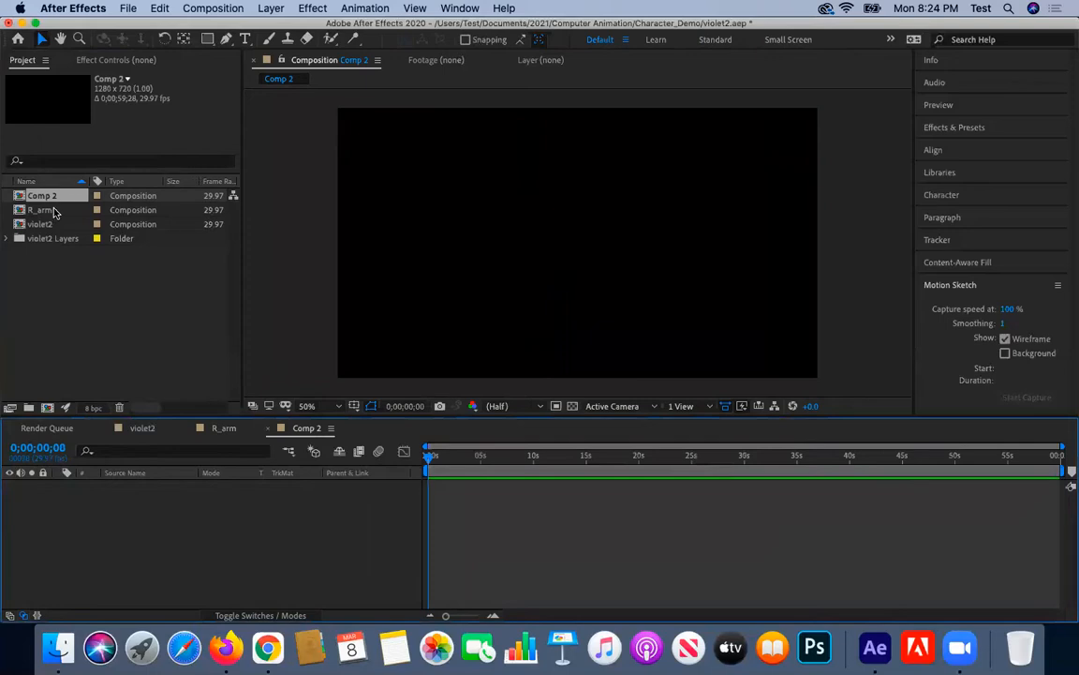
left_click_drag(47, 212, 94, 516)
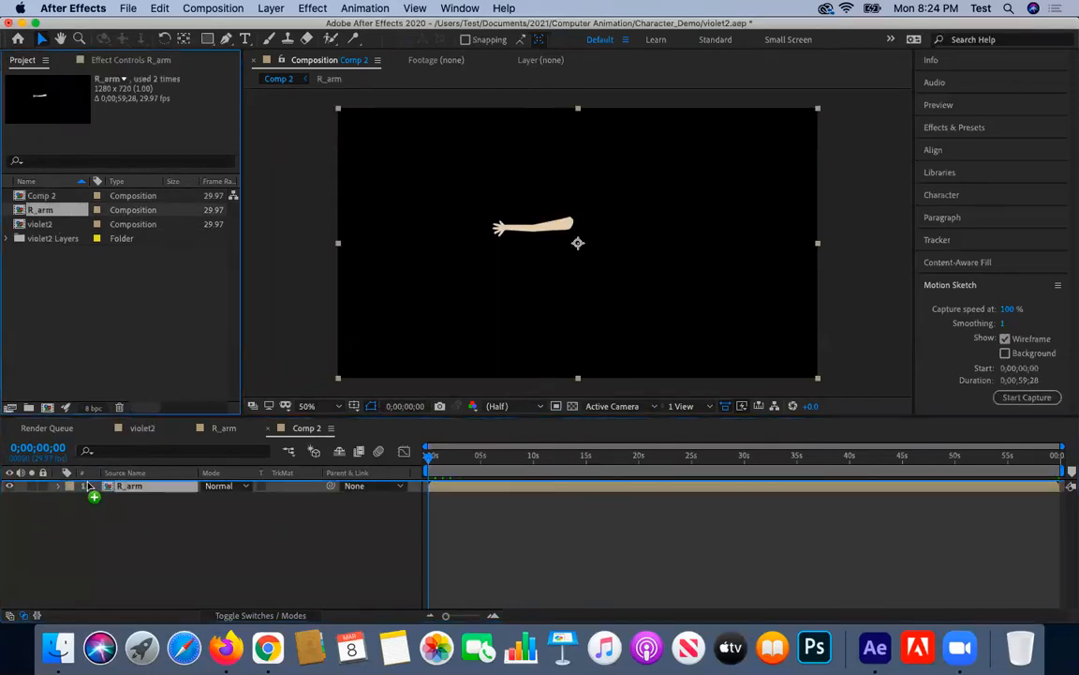
Duplicate the R_arm layer in Comp 2 and set layer 2's Position to 640.0, 492.0.
key("super+d")
key("p")
left_click_drag(235, 512, 323, 520)
Offset the second R_arm layer to start at about 1.5 seconds and preview the two staggered arms from the beginning.
left_click_drag(501, 498, 548, 499)
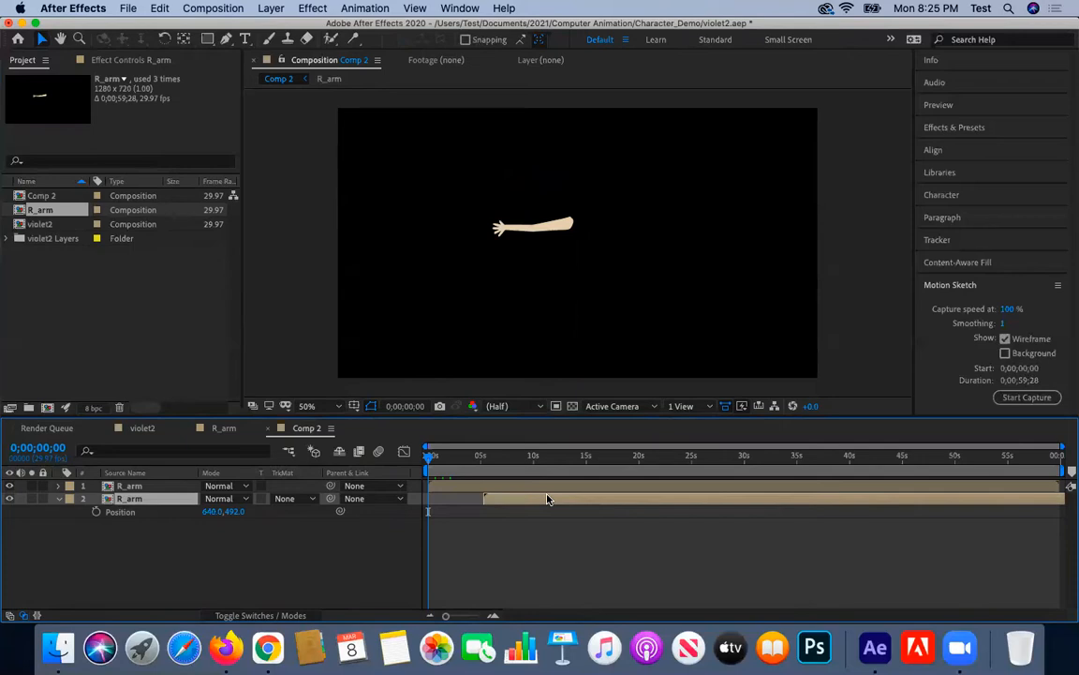
key("space")
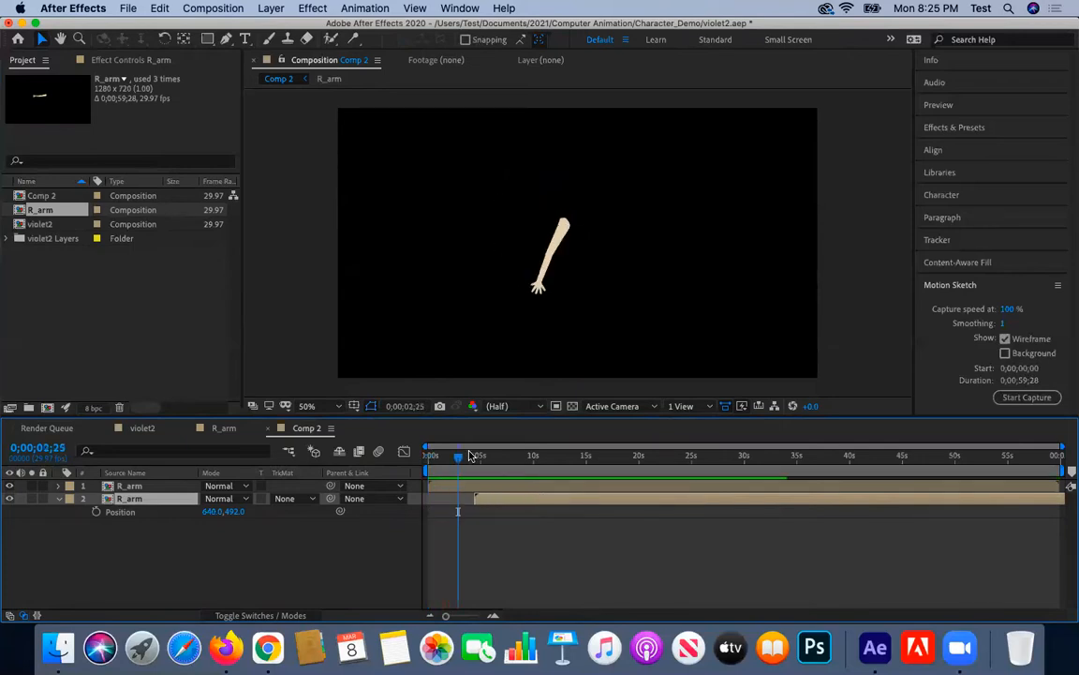
key("space")
left_click_drag(490, 503, 457, 503)
left_click_drag(443, 459, 420, 458)
key("space")
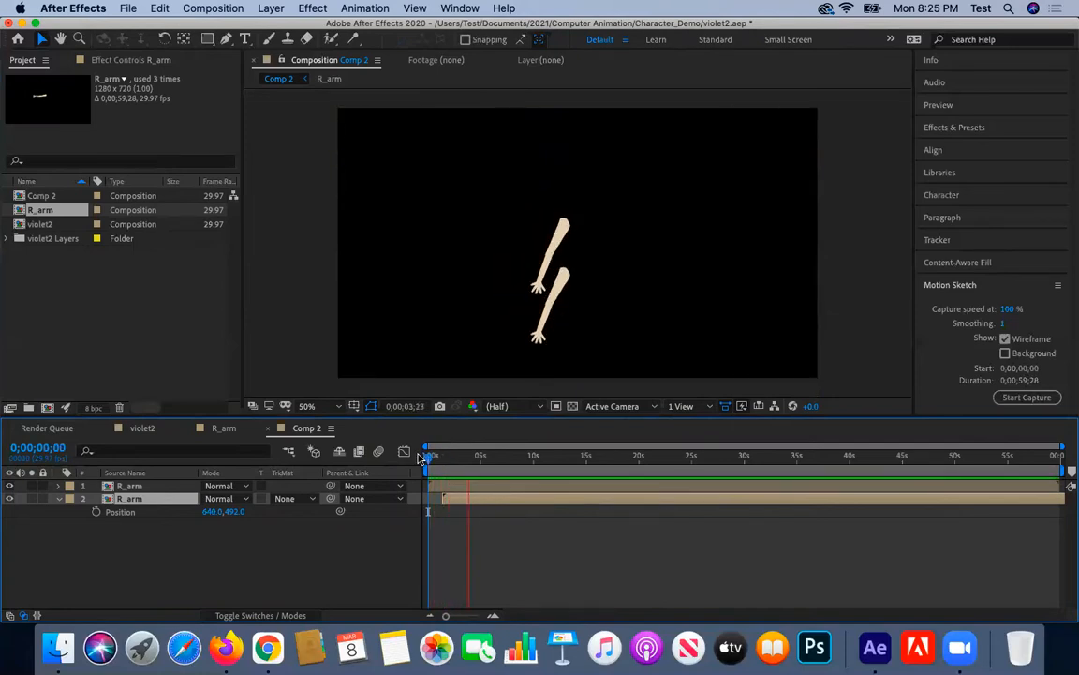
key("space")
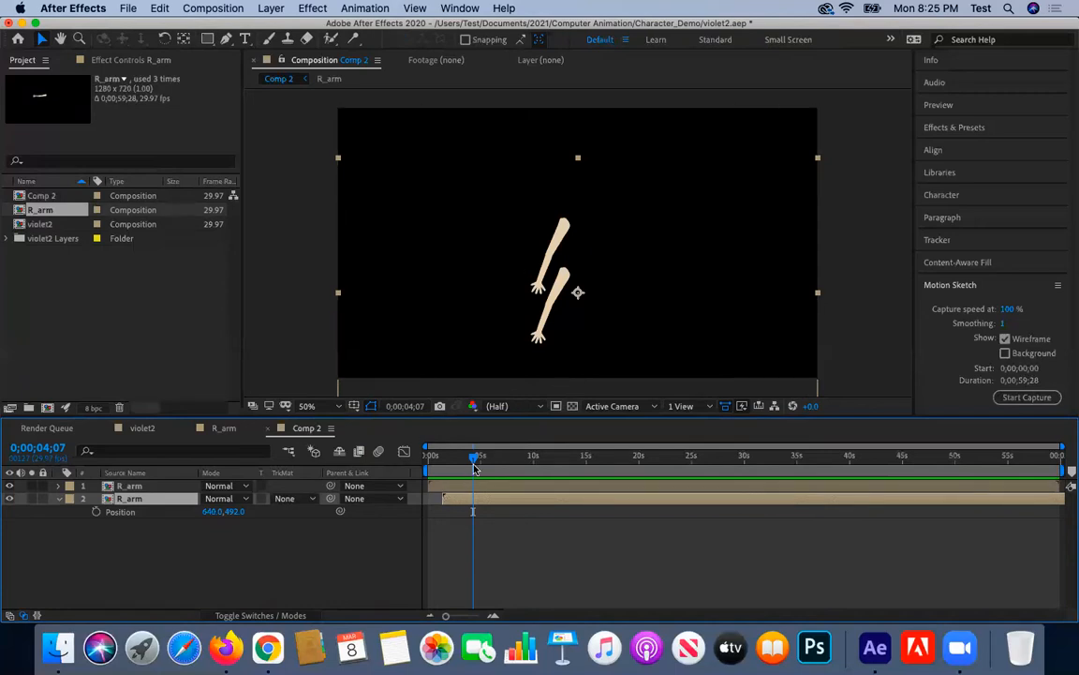
Check both arms in Comp 2 at 0;00;04;14 and return to the violet2 composition.
mouse_move(473, 457)
left_mouse_down()
mouse_move(431, 463)
mouse_move(478, 466)
left_mouse_up()
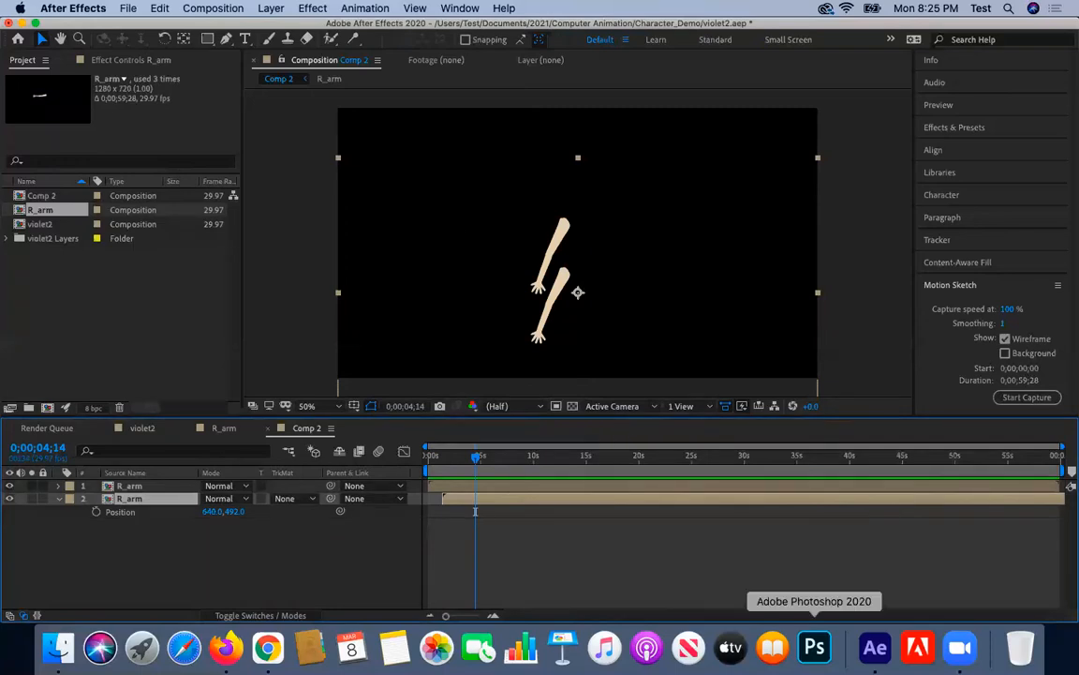
double_click(41, 224)
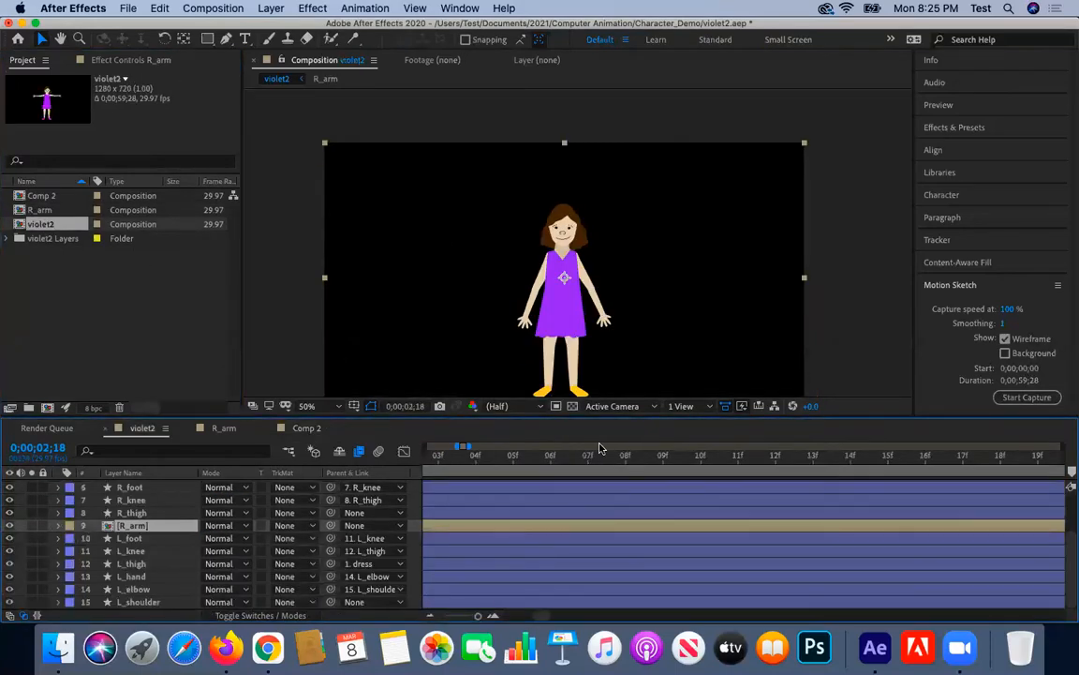
Duplicate the violet2 composition in the project and open the copy.
scroll(495, 485, "right", 3)
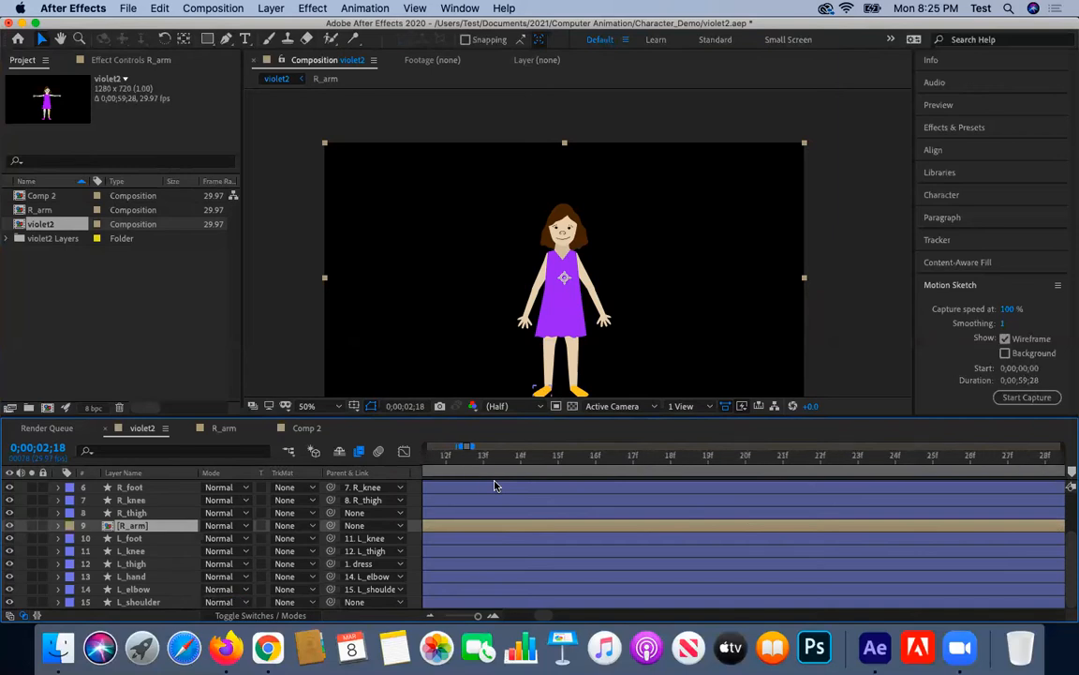
scroll(497, 485, "up", 3)
scroll(497, 485, "left", 3)
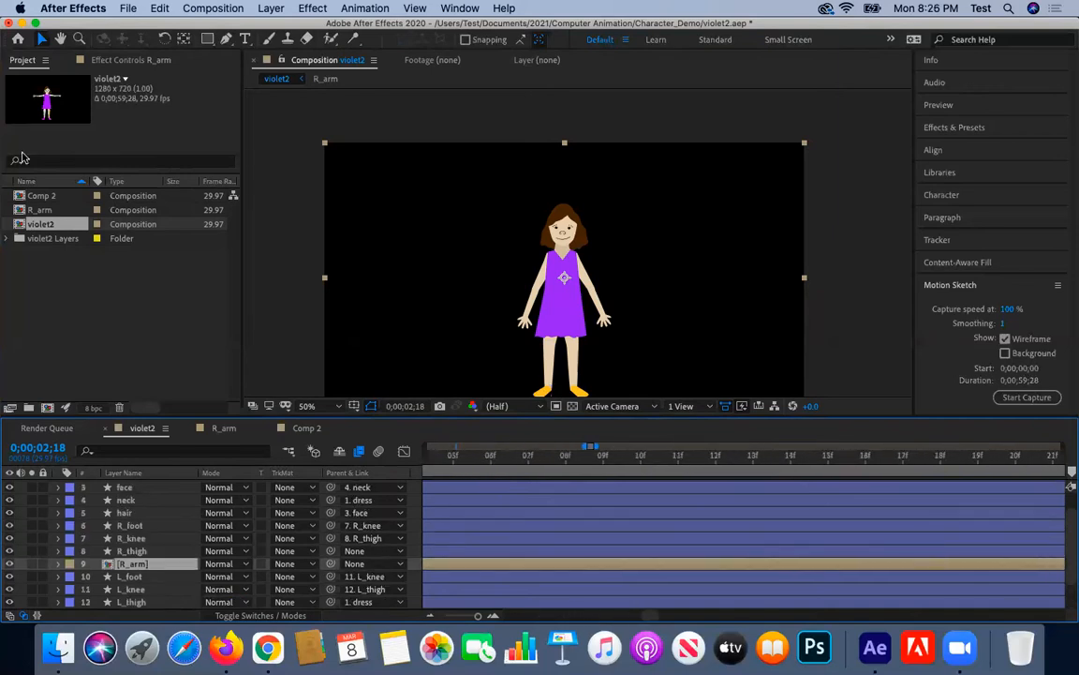
left_click(70, 224)
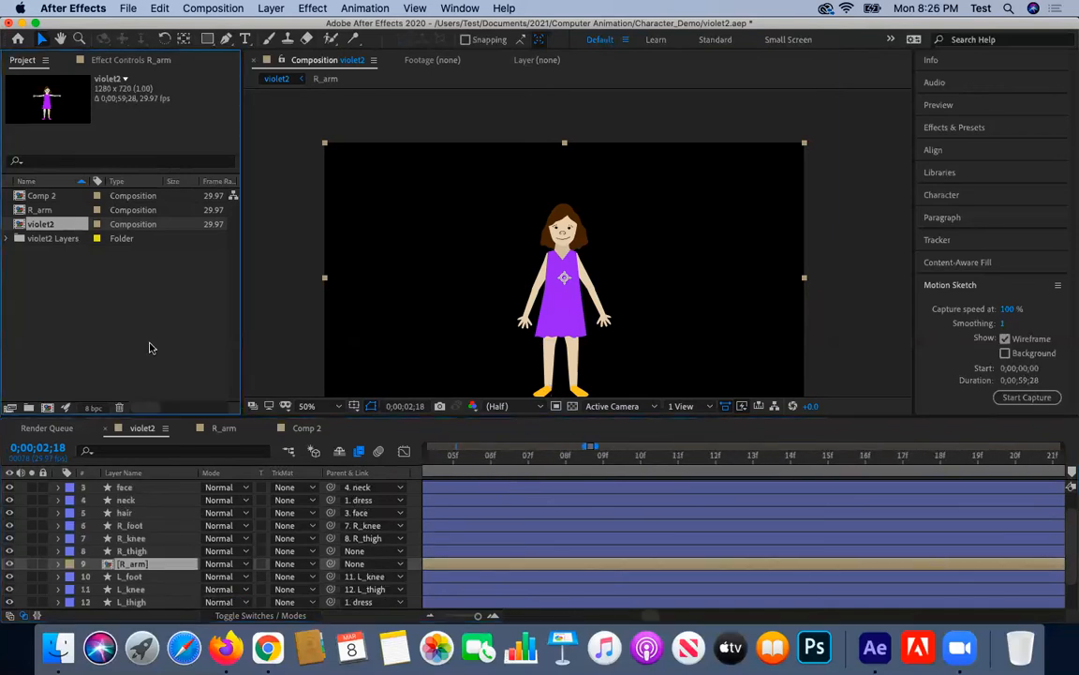
key("super+d")
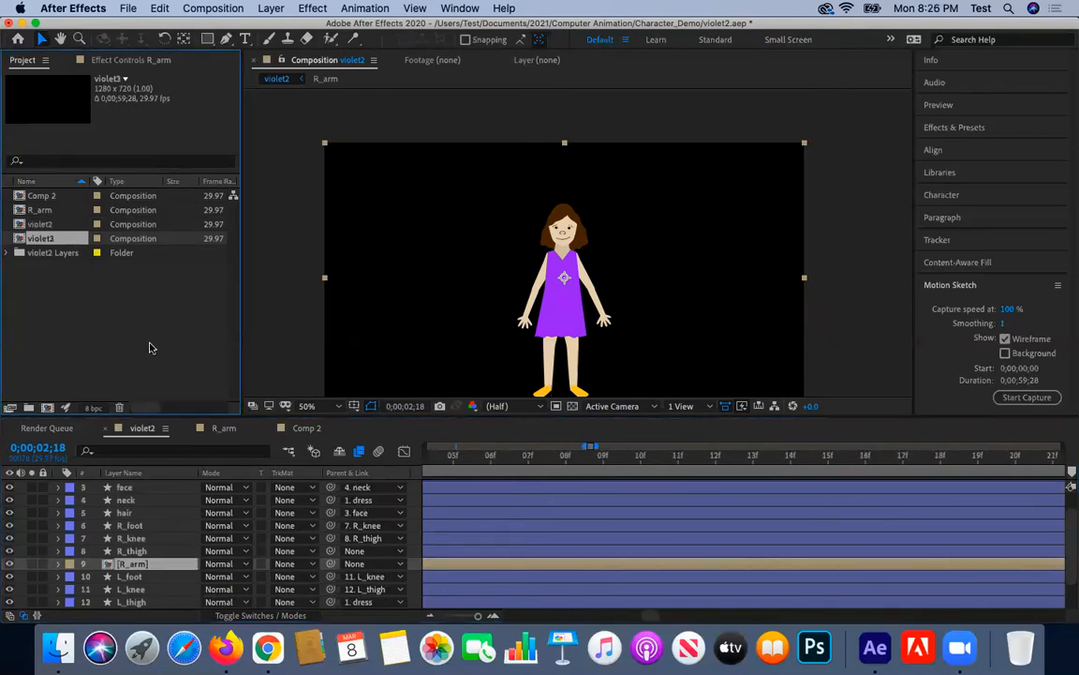
double_click(66, 242)
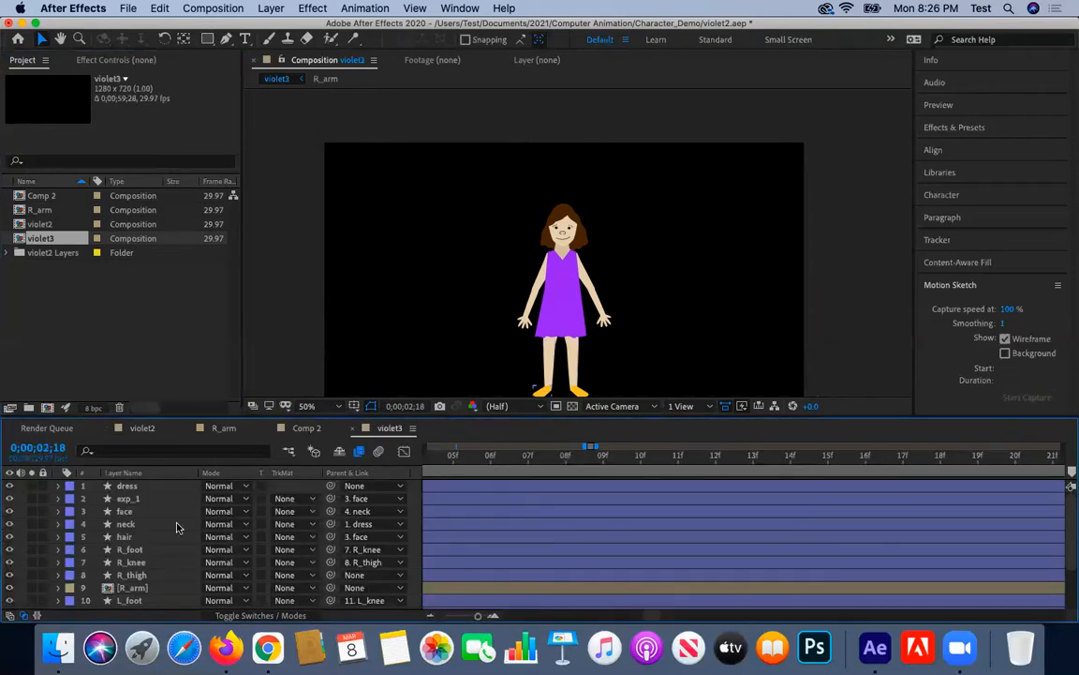
Reveal Rotation for all layers in violet3 and reset it on the dress and exp_1 layers at 0;00;02;18.
key("r")
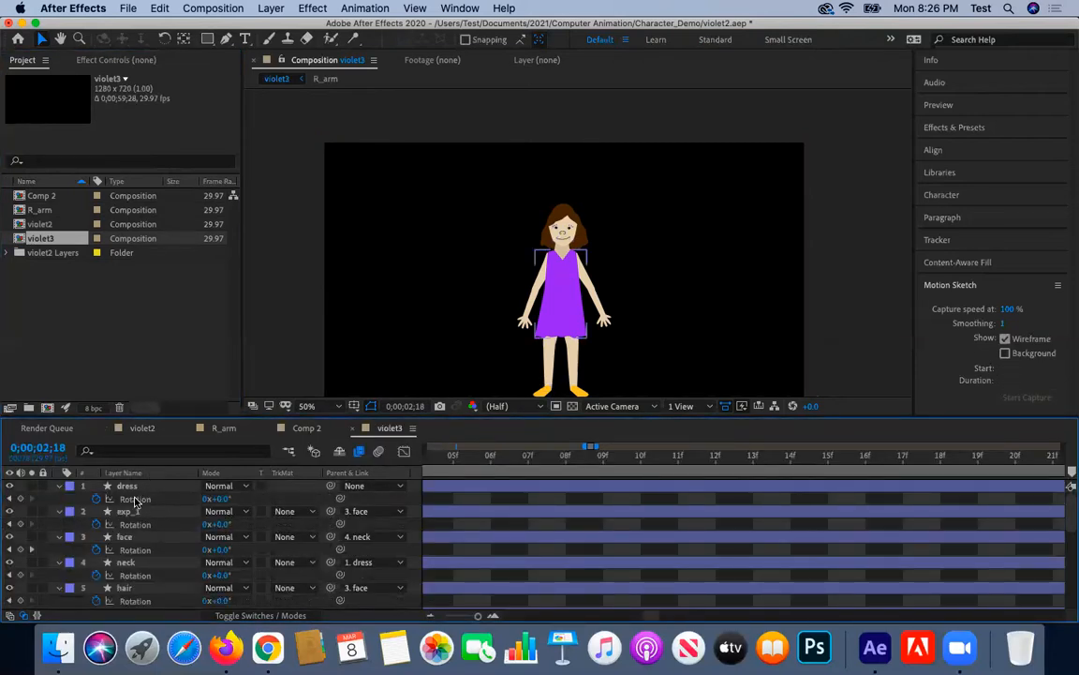
right_click(134, 503)
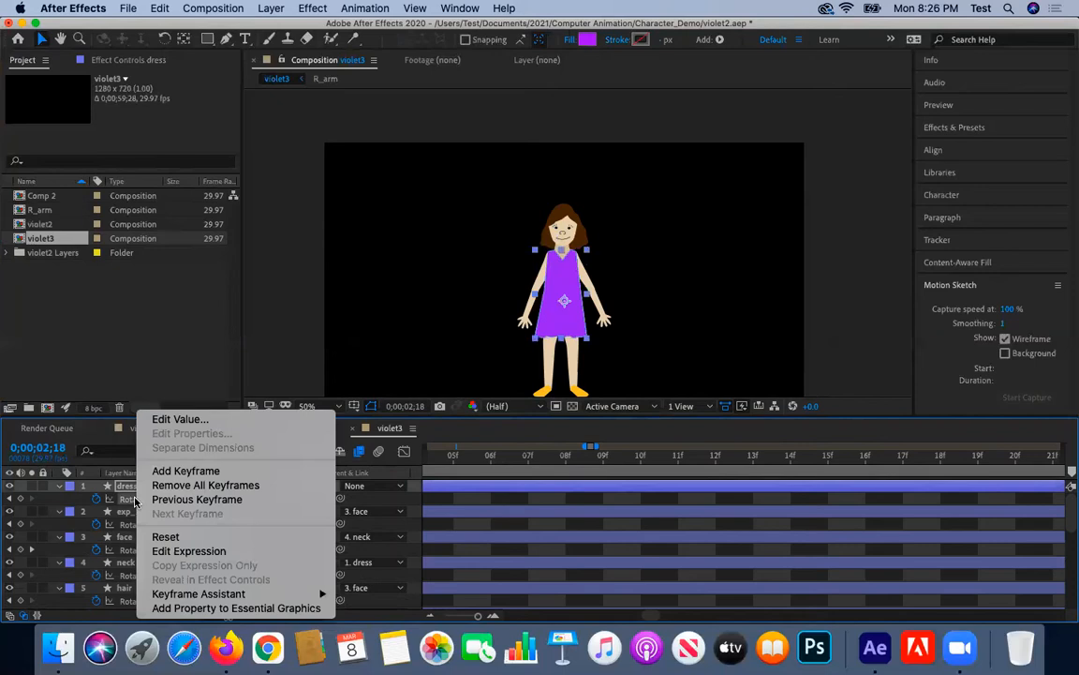
left_click(155, 538)
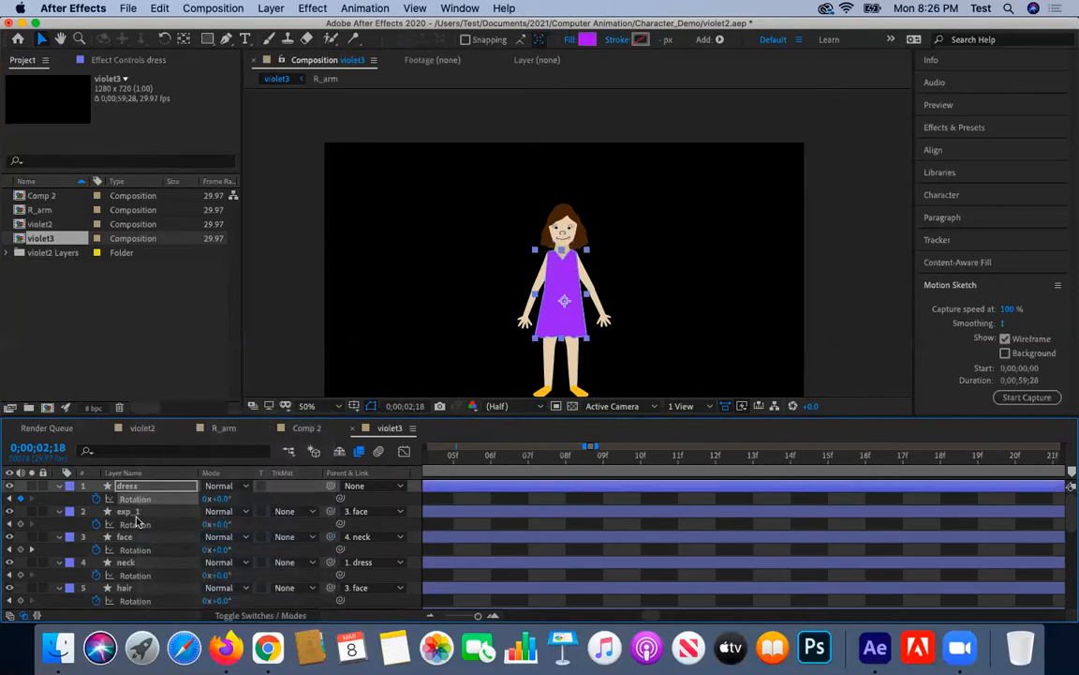
right_click(137, 530)
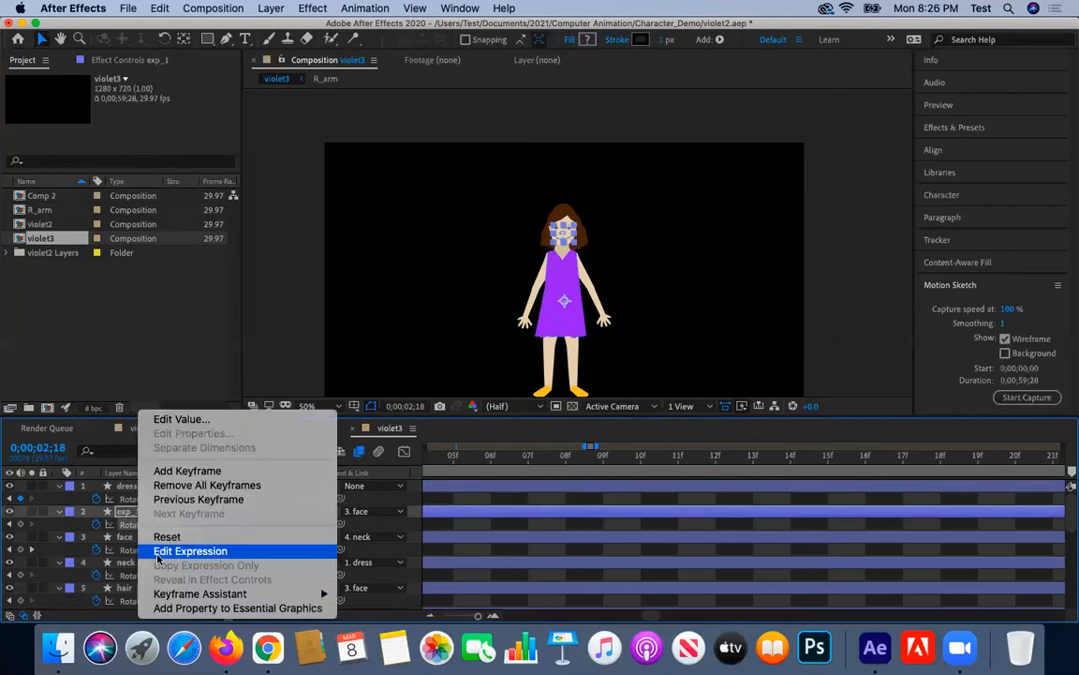
left_click(164, 536)
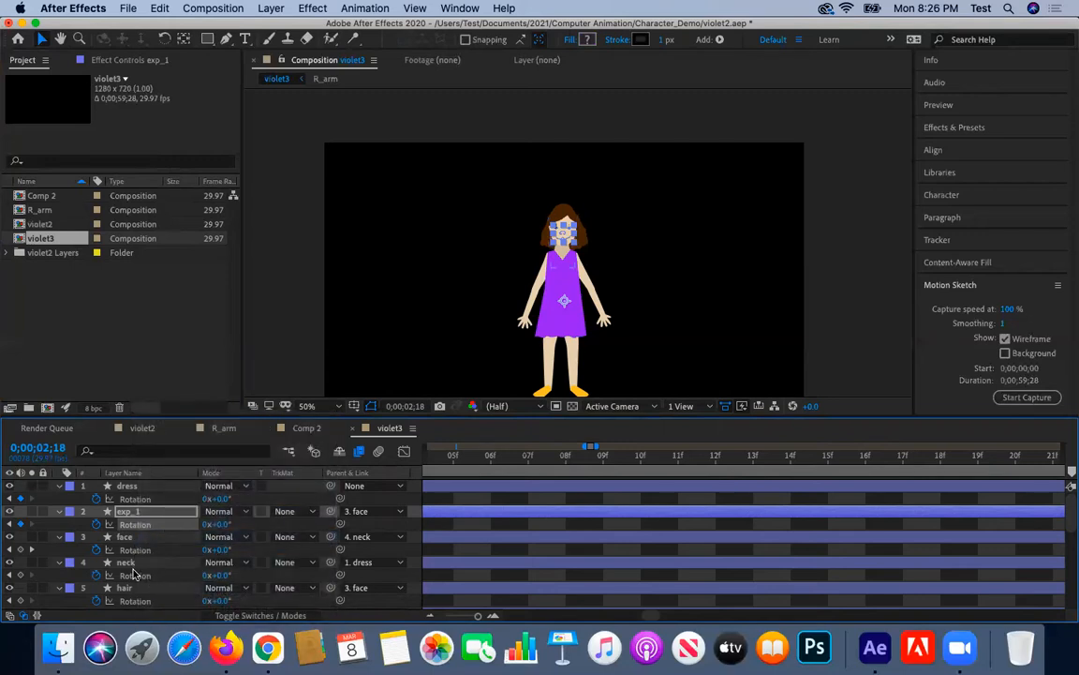
Reset the Rotation of the L_elbow and L_shoulder layers at 0;00;02;18.
scroll(134, 576, "down", 10)
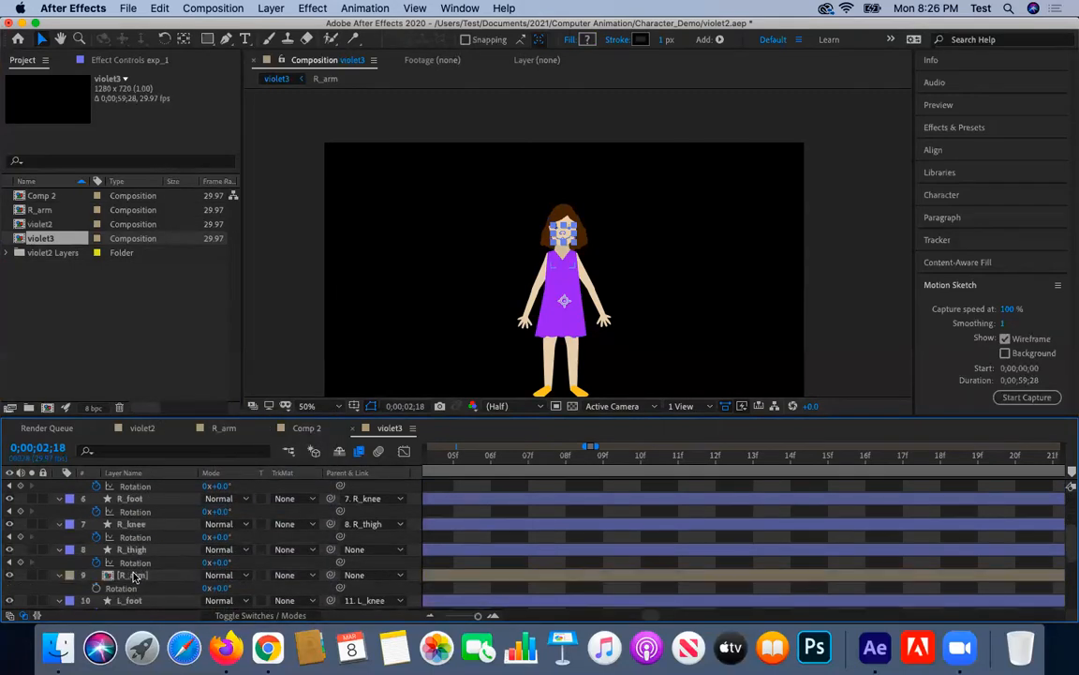
scroll(134, 575, "down", 6)
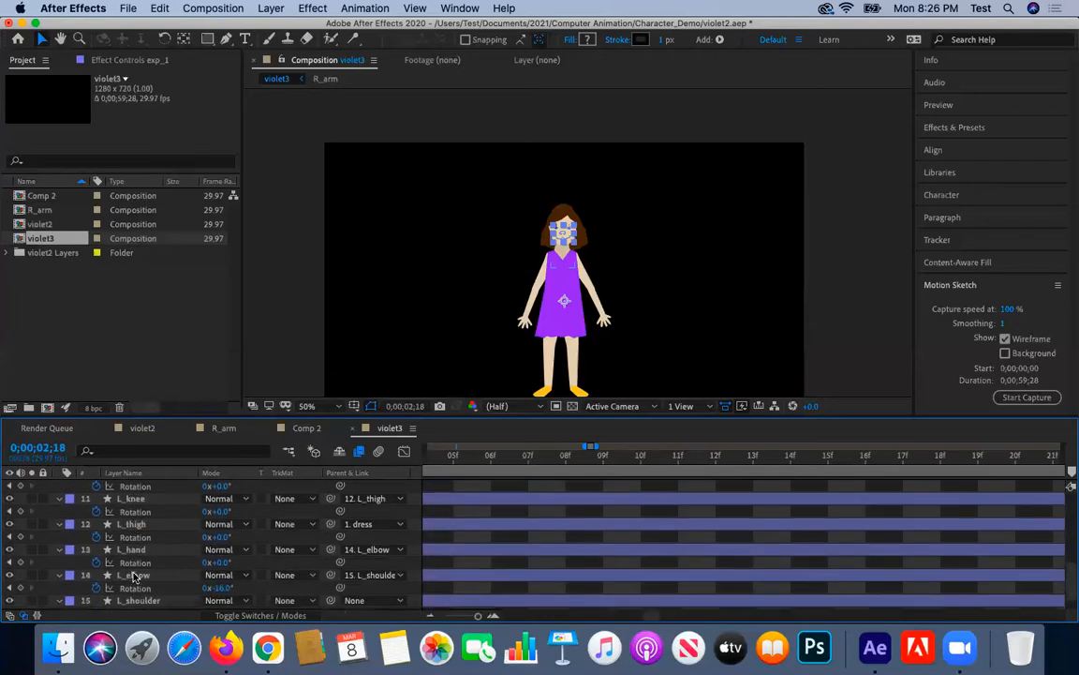
right_click(136, 575)
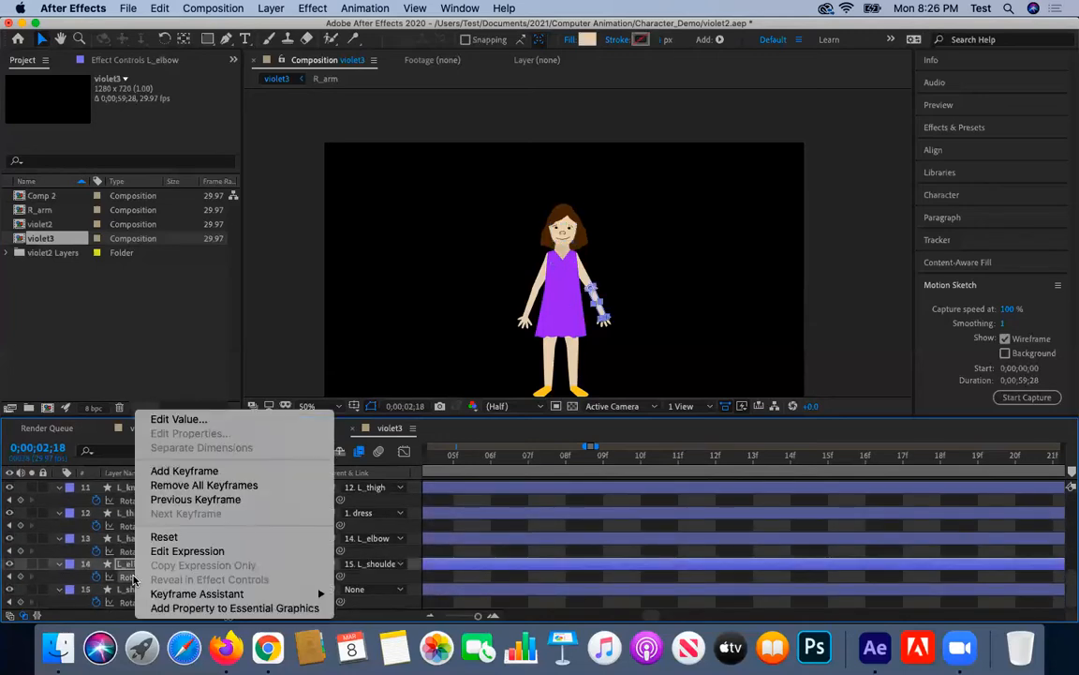
left_click(163, 536)
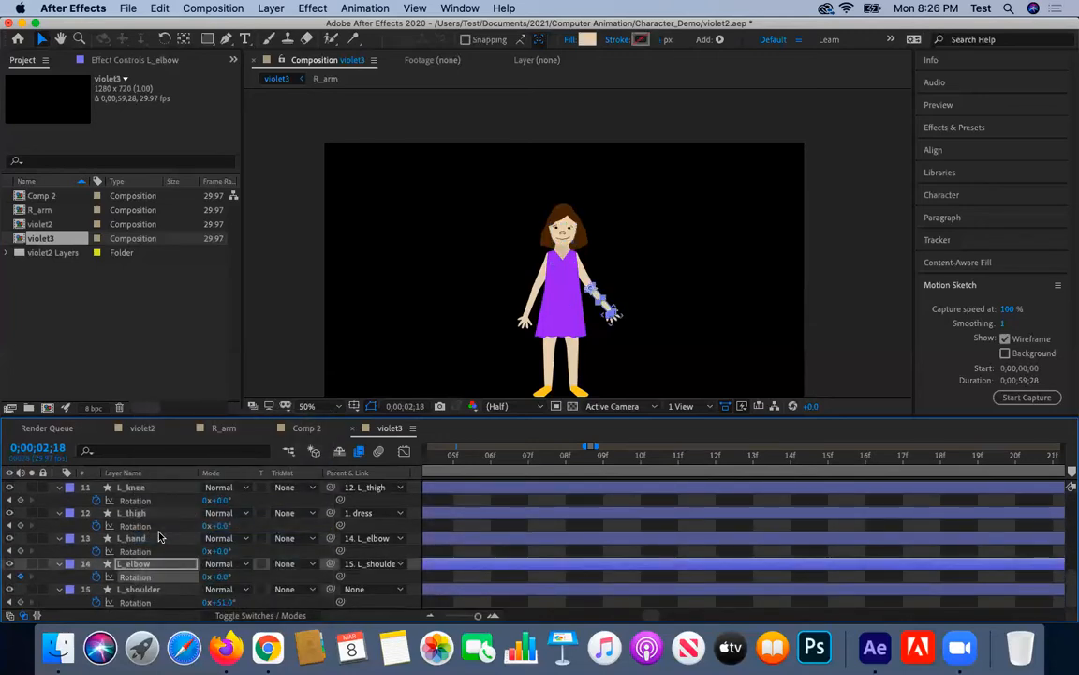
right_click(138, 601)
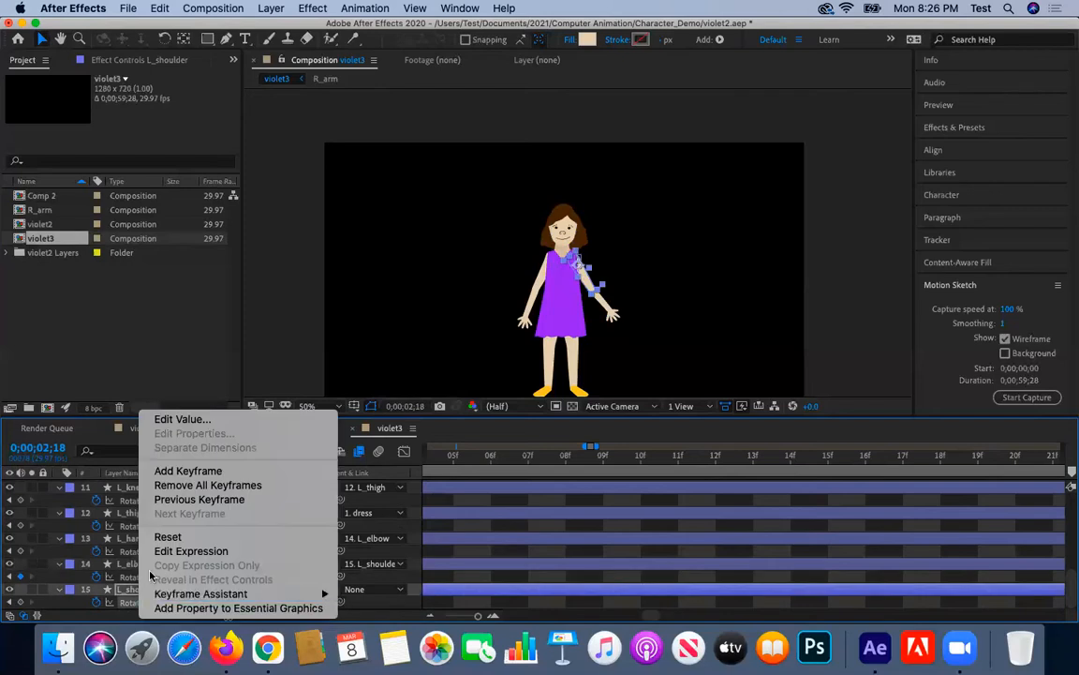
left_click(160, 539)
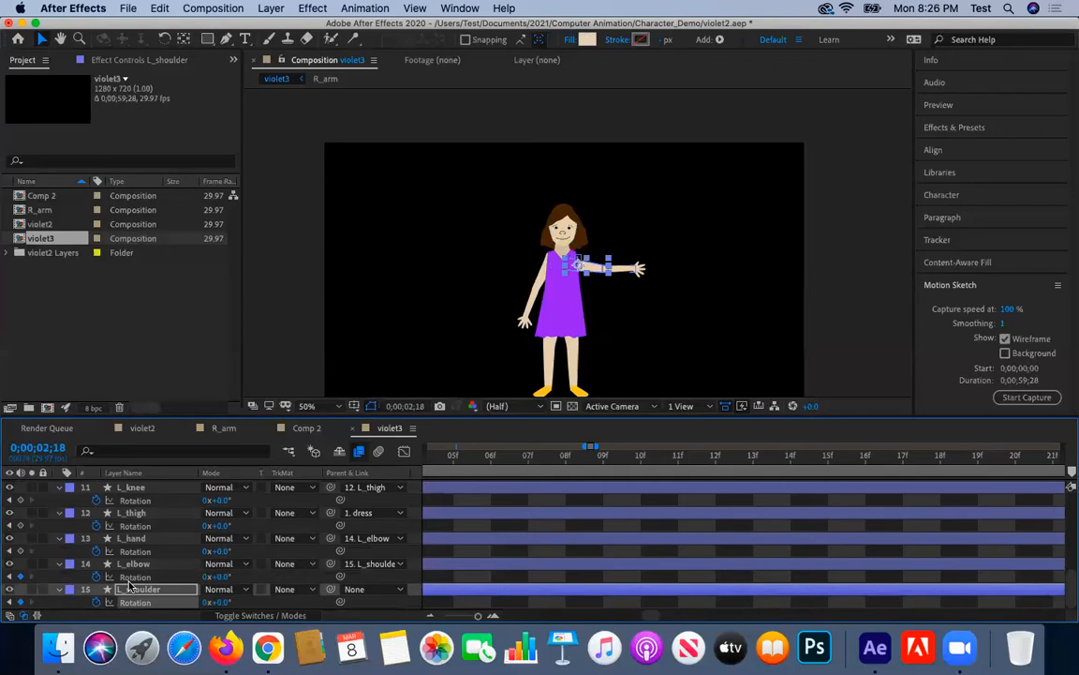
Try resetting the Position of the L_shoulder layer and undo it.
key("p")
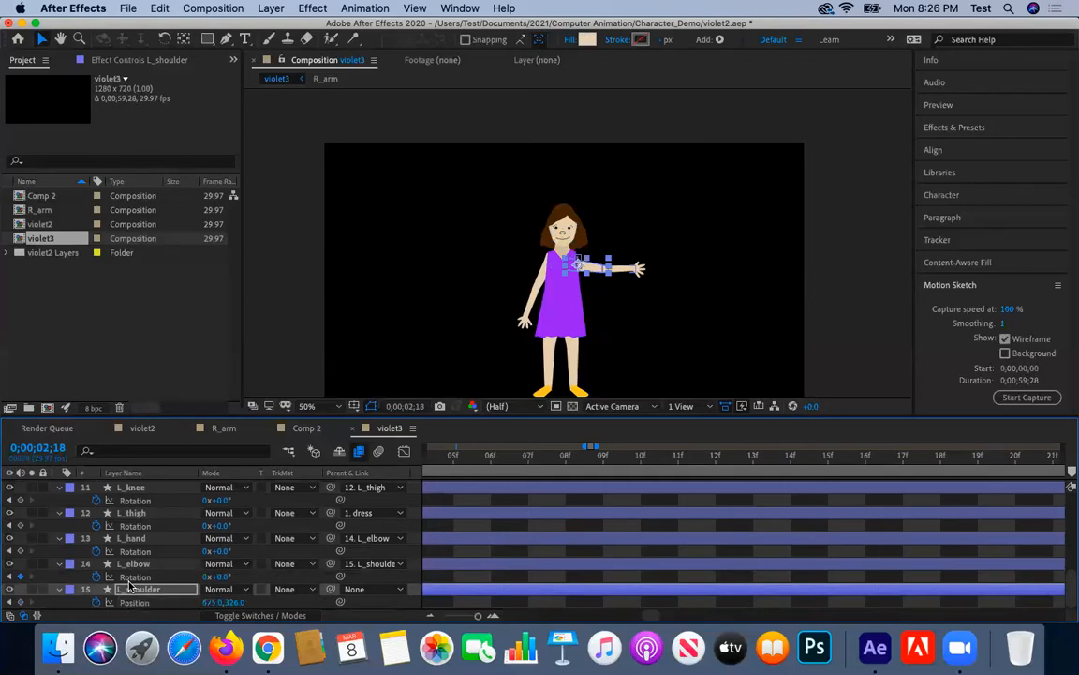
right_click(134, 602)
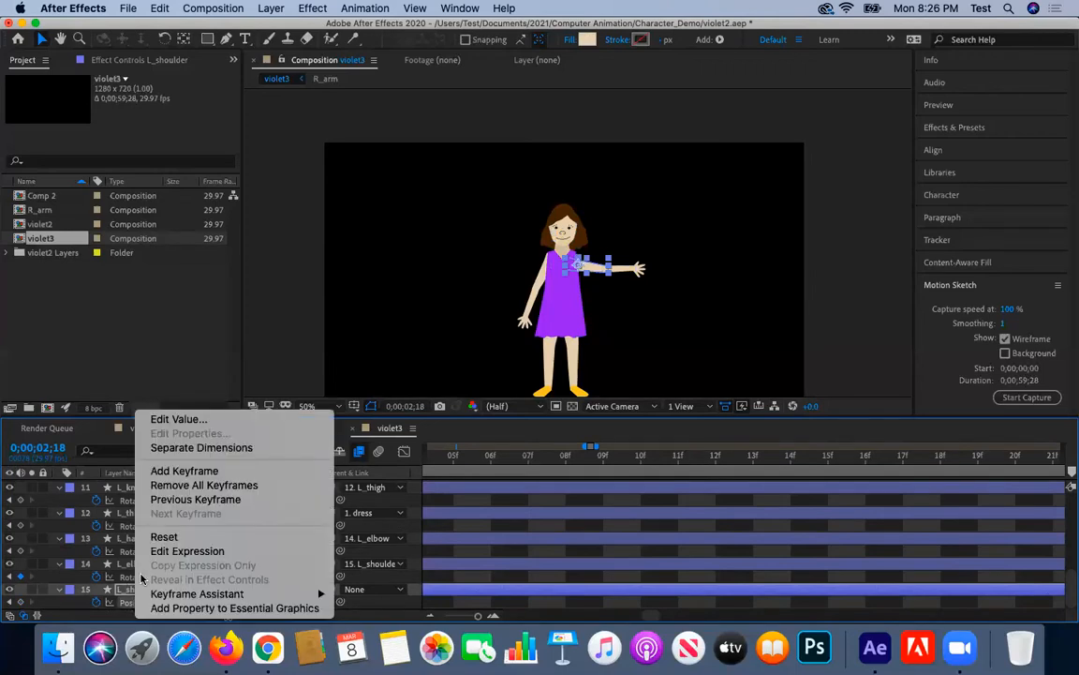
left_click(147, 540)
key("super+z")
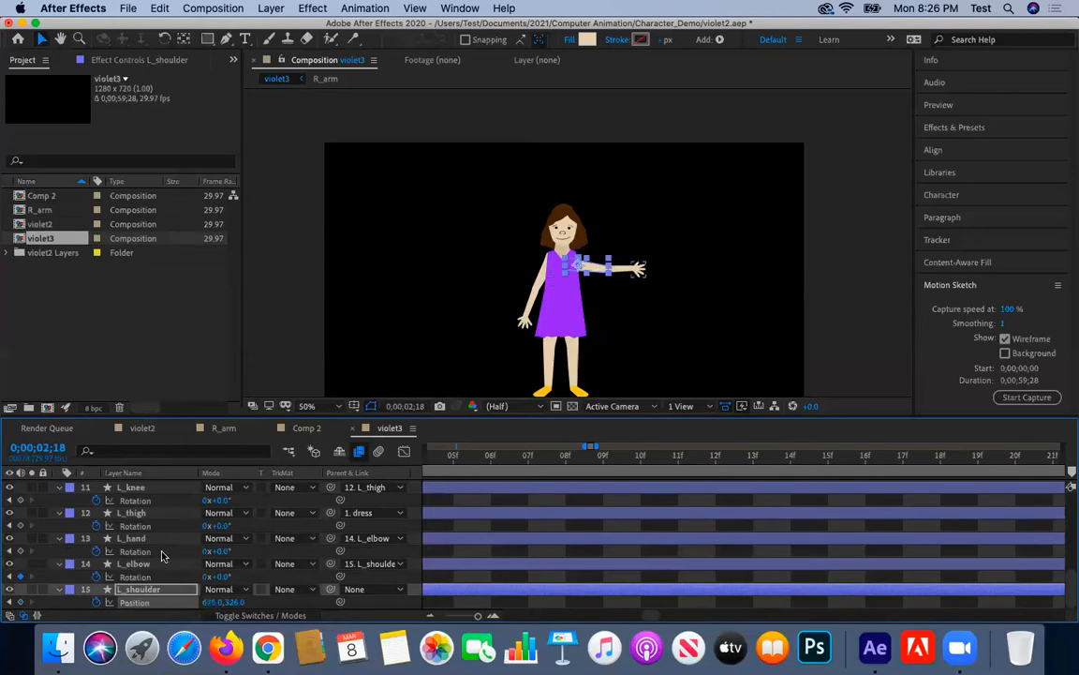
Undo the rotation resets and the duplication of the violet2 composition.
left_click_drag(236, 602, 225, 590)
key("super+z")
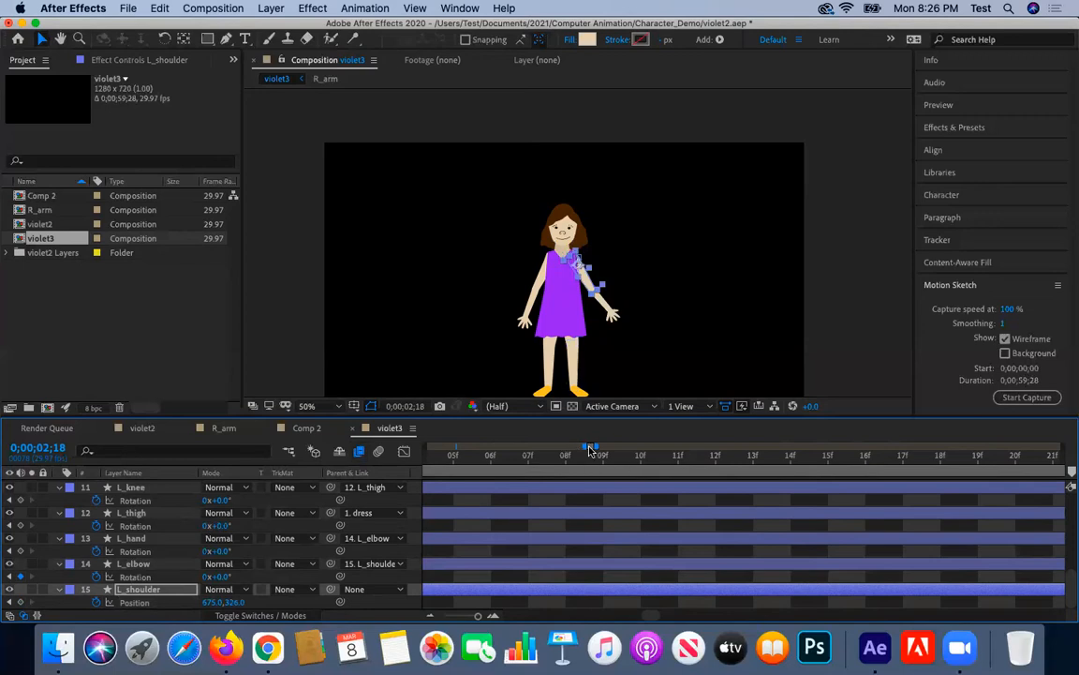
key("super+z")
key("super+z")
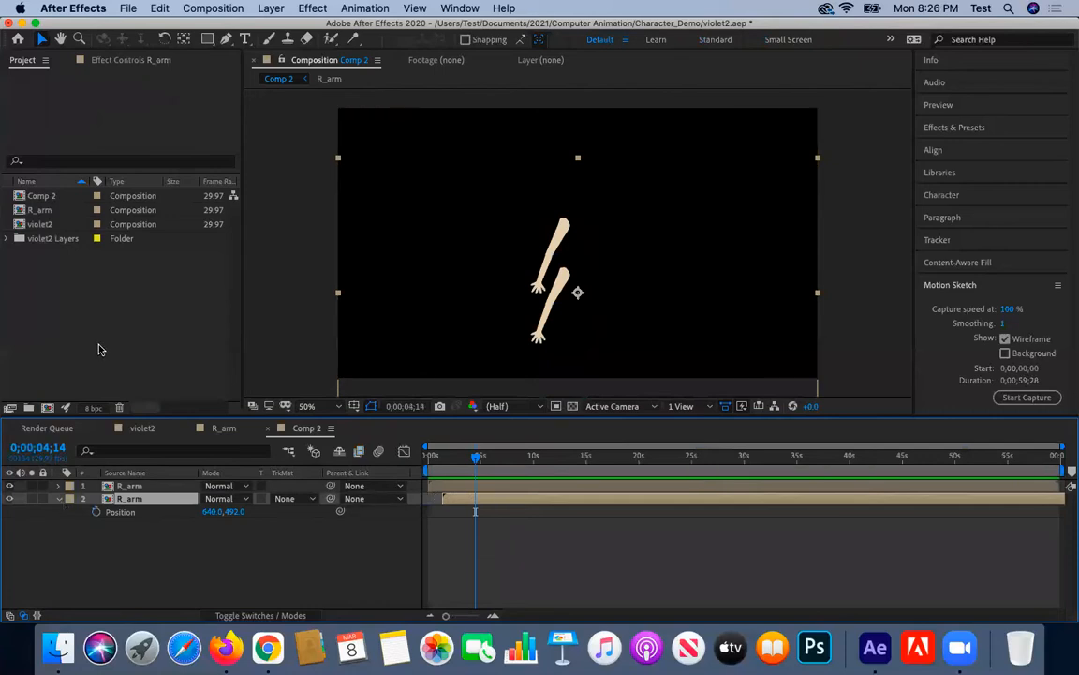
Duplicate the violet2 composition again, open the violet3 copy and move to 0;00;00;00 with the whole timeline in view.
left_click(45, 225)
key("super+d")
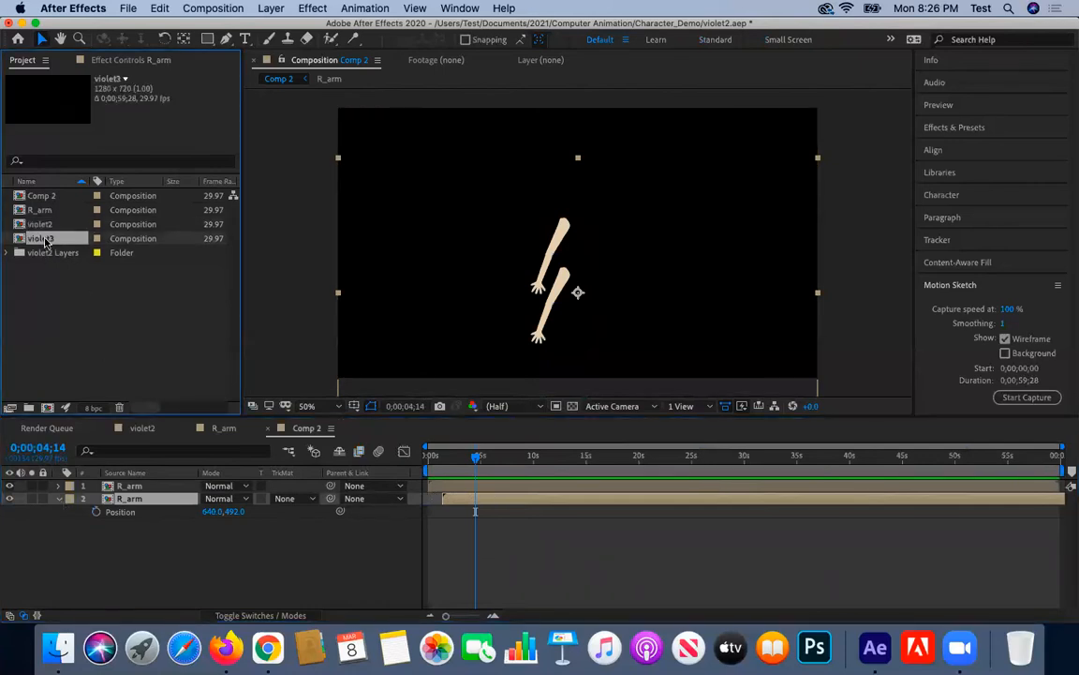
double_click(41, 239)
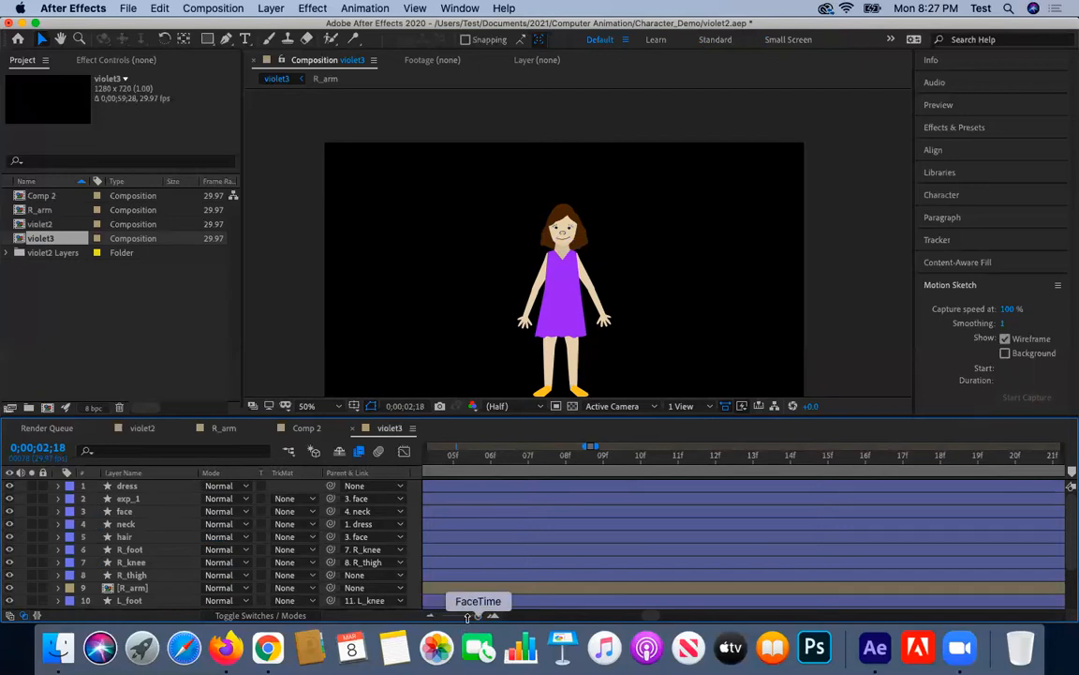
left_click_drag(478, 617, 428, 617)
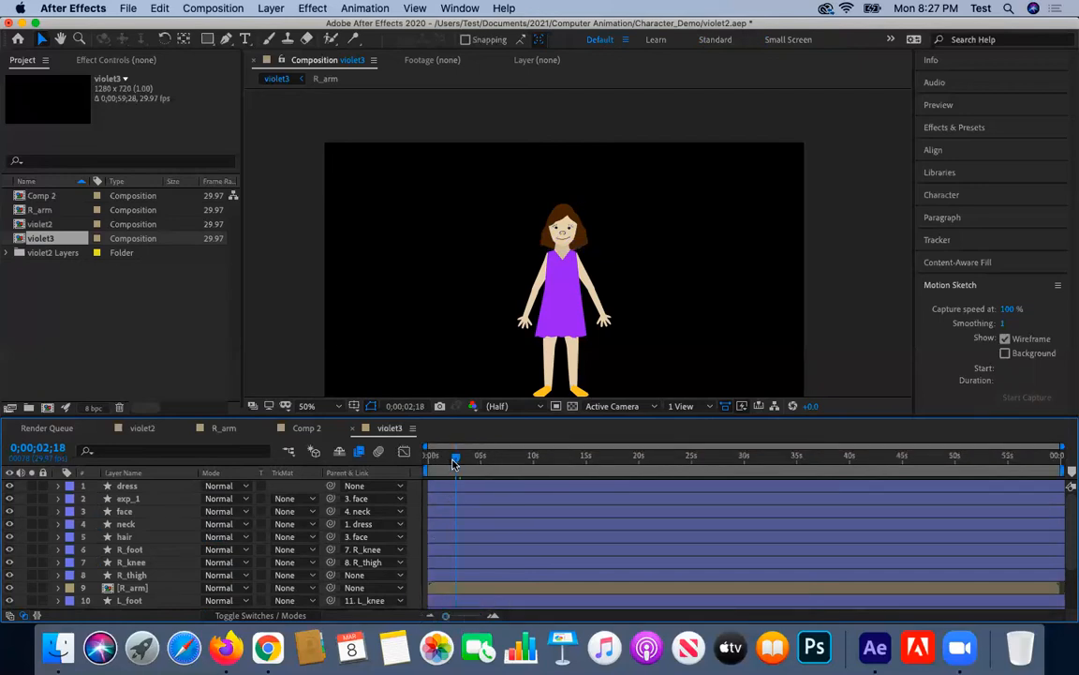
left_click_drag(456, 461, 415, 463)
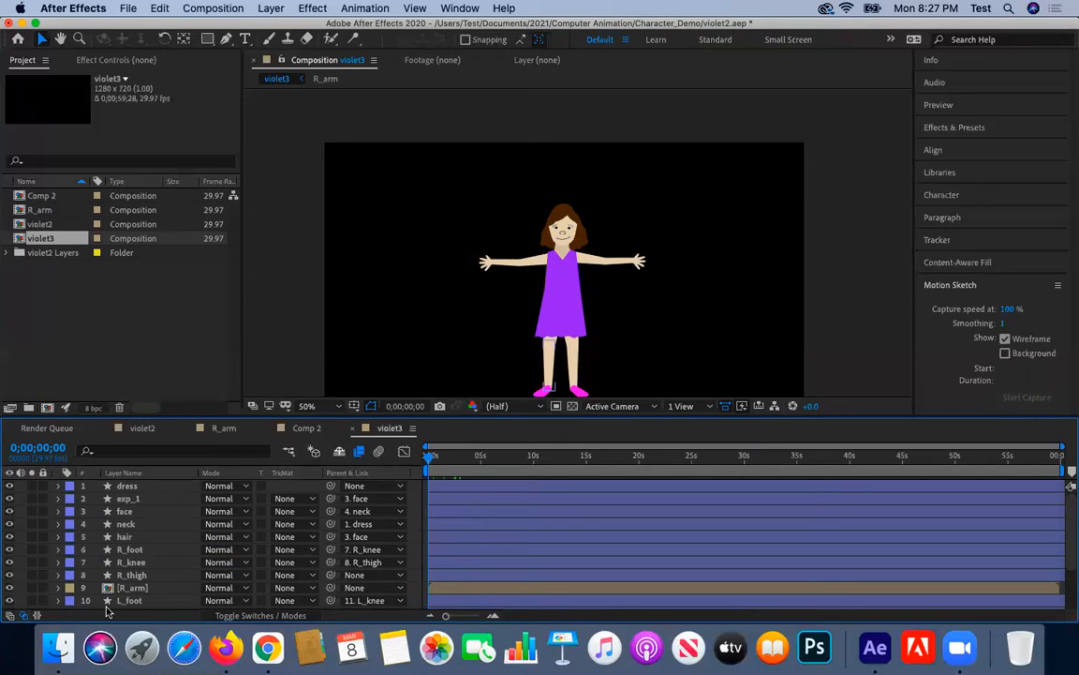
Reveal Rotation for all layers and remove its keyframes from the dress, exp_1, face, neck and hair layers.
key("r")
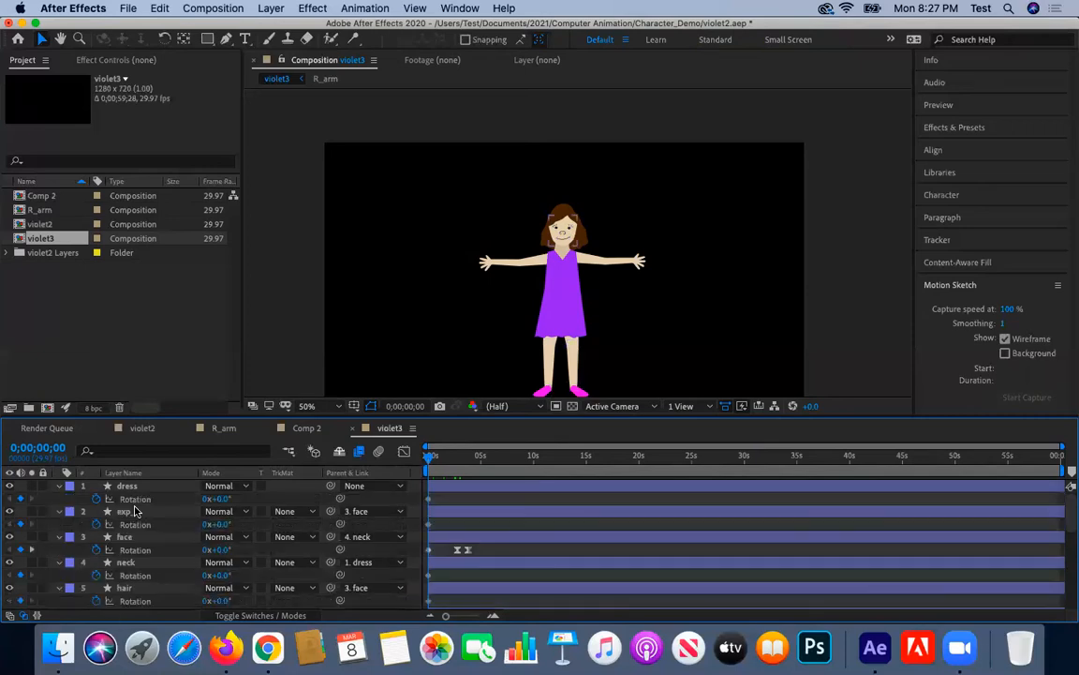
left_click(97, 502)
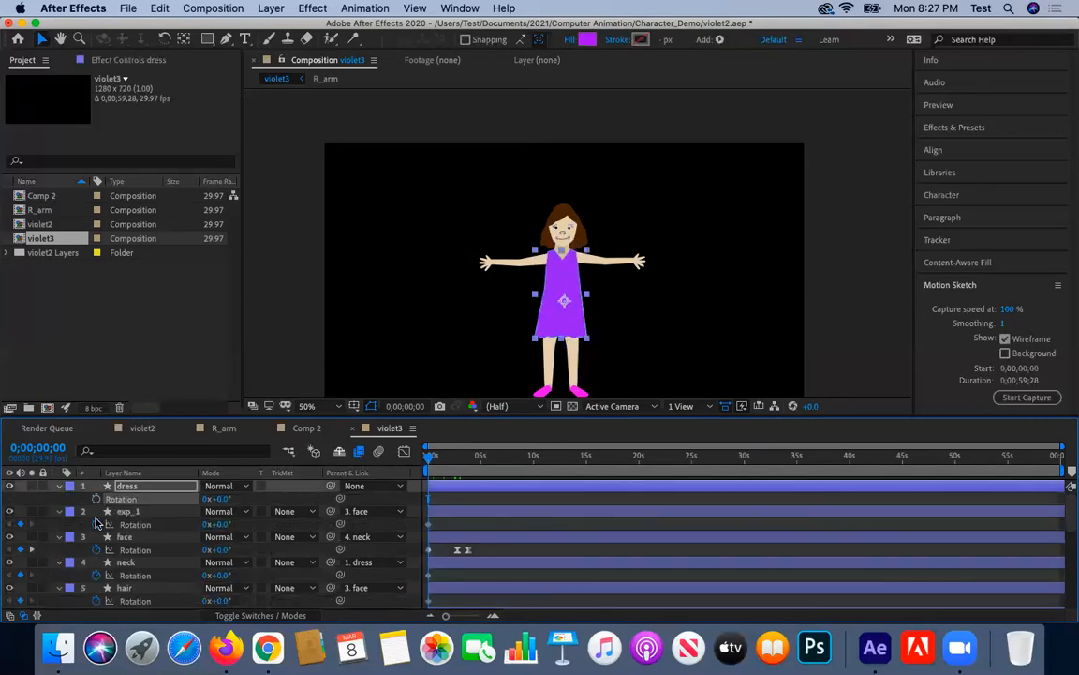
left_click(95, 513)
left_click(94, 538)
left_click(95, 563)
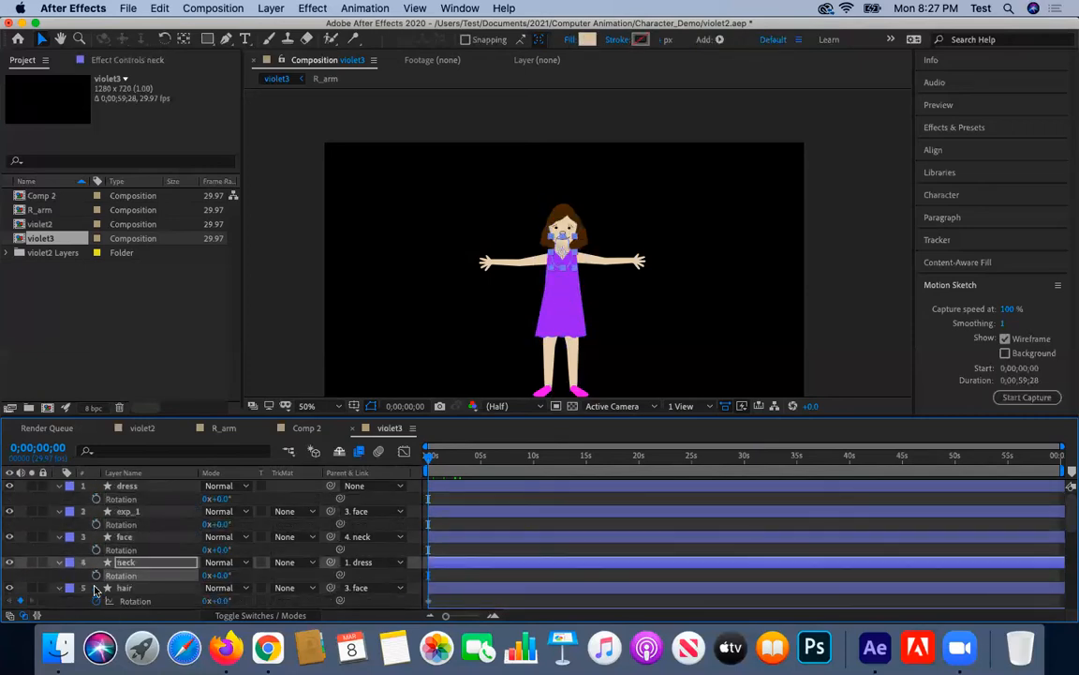
left_click(96, 601)
Remove the Rotation keyframes from the R_foot, R_knee and R_thigh layers.
scroll(96, 602, "down", 3)
left_click(96, 563)
left_click(95, 588)
scroll(94, 581, "down", 2)
left_click(95, 576)
scroll(95, 576, "down", 2)
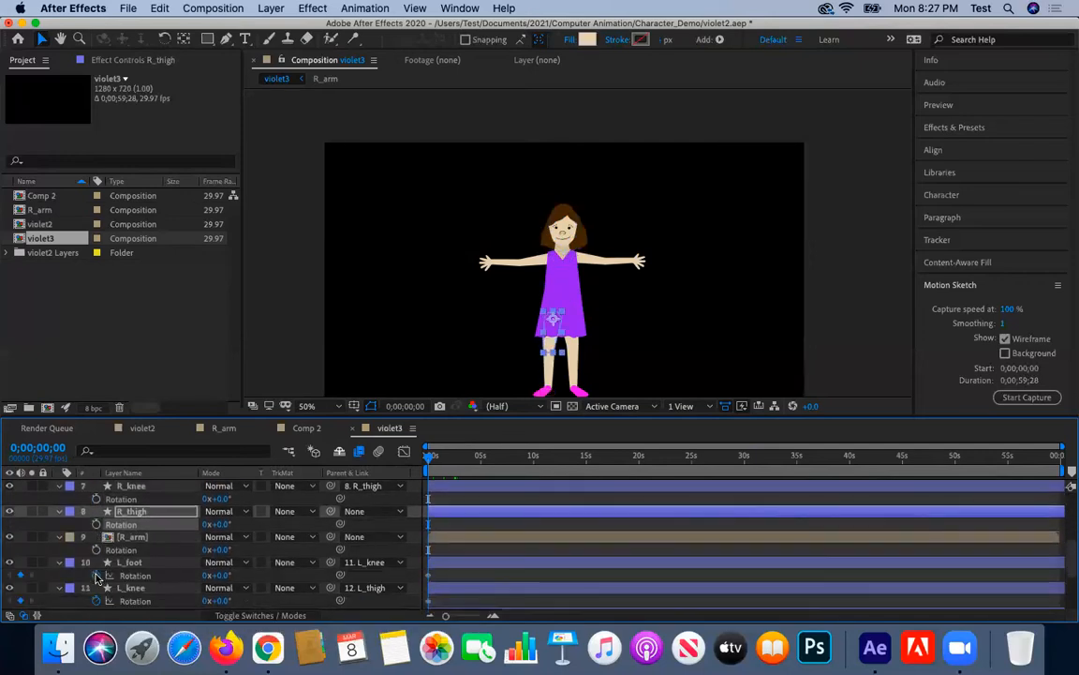
Remove the Rotation keyframes from the L_foot, L_knee, L_thigh and L_hand layers.
left_click(95, 576)
left_click(95, 600)
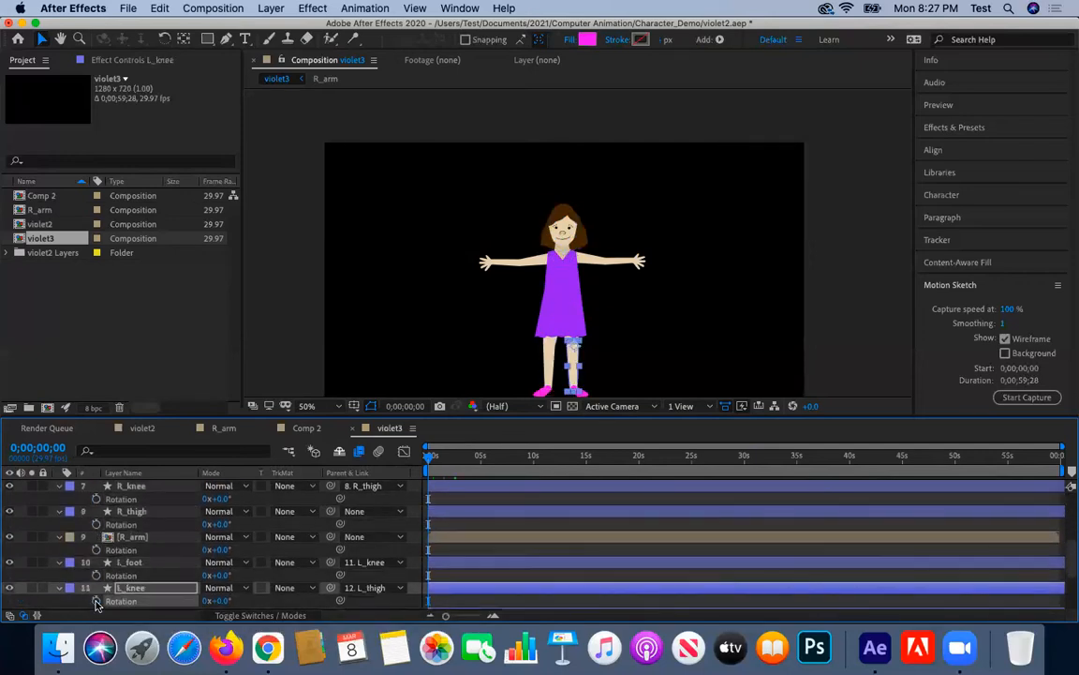
scroll(97, 604, "down", 3)
left_click(95, 537)
left_click(95, 563)
scroll(95, 565, "up", 1)
left_click(118, 513)
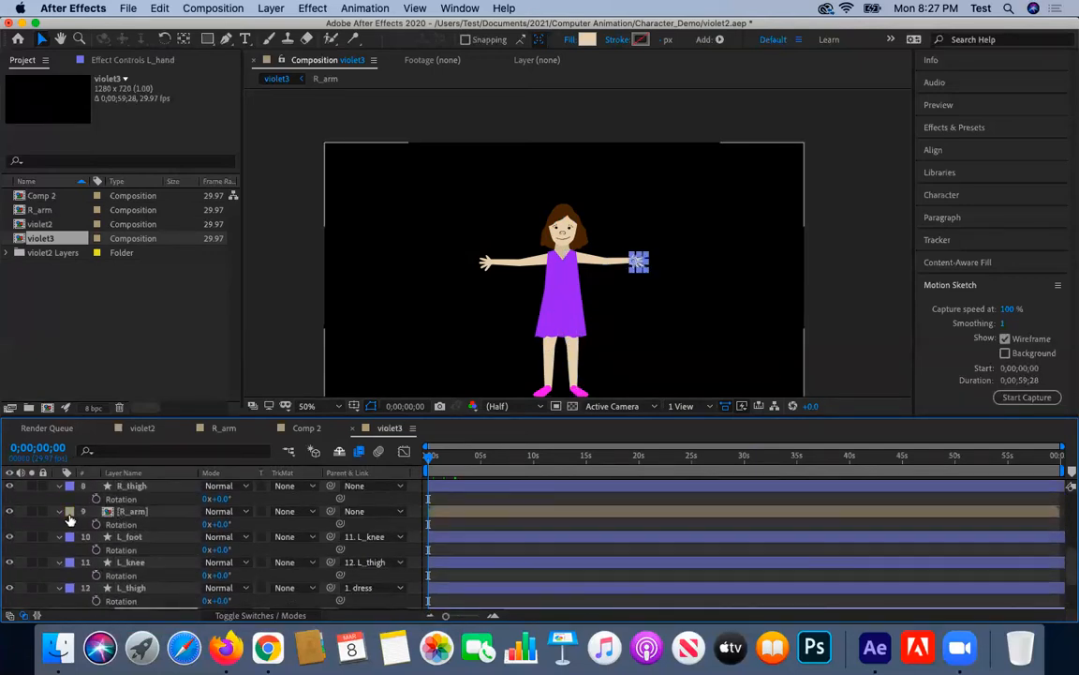
left_click(129, 604)
left_click(127, 548)
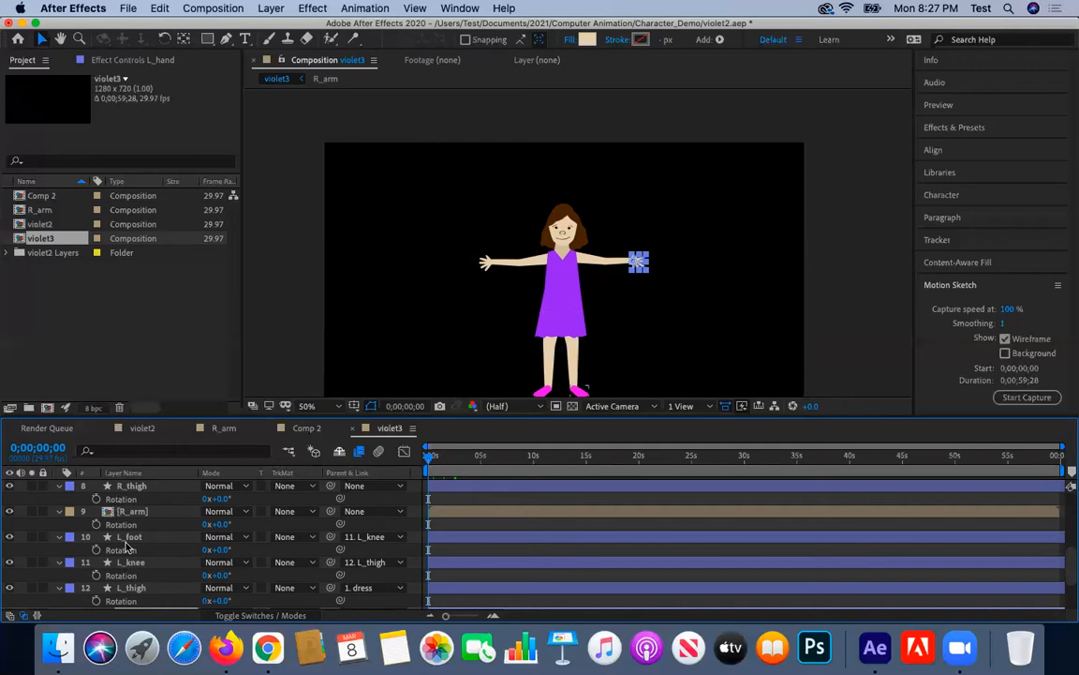
left_click(125, 523)
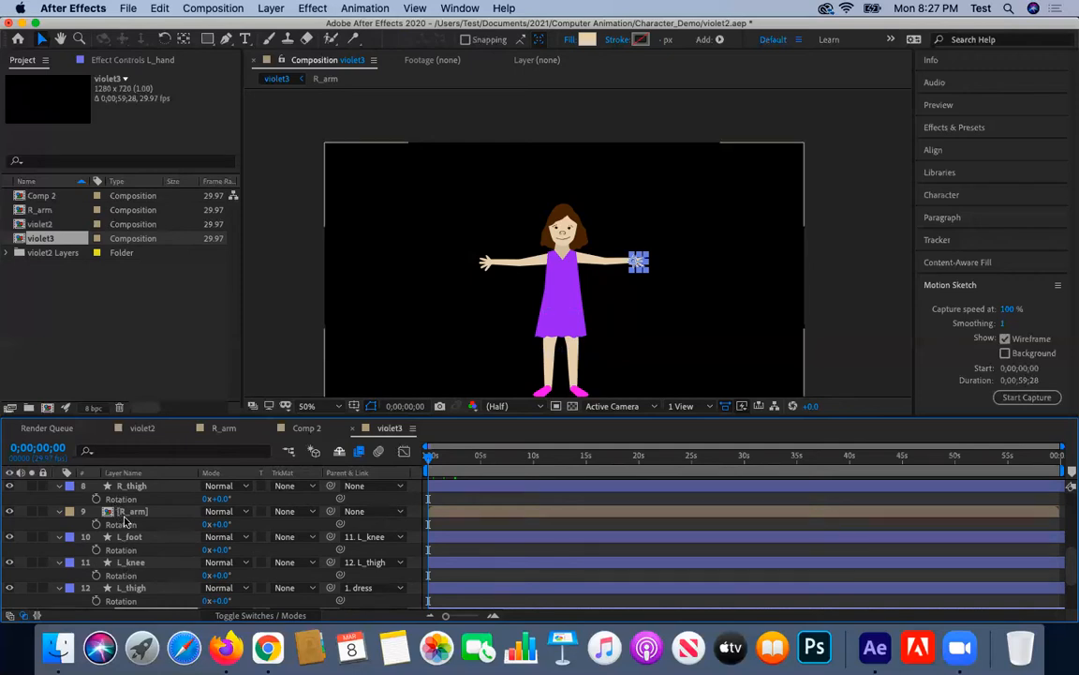
Undo the removal of the Rotation keyframes from the body layers in violet3.
key("super+z")
key("super+z")
key("super+z")
key("super+z")
key("super+z")
key("super+z")
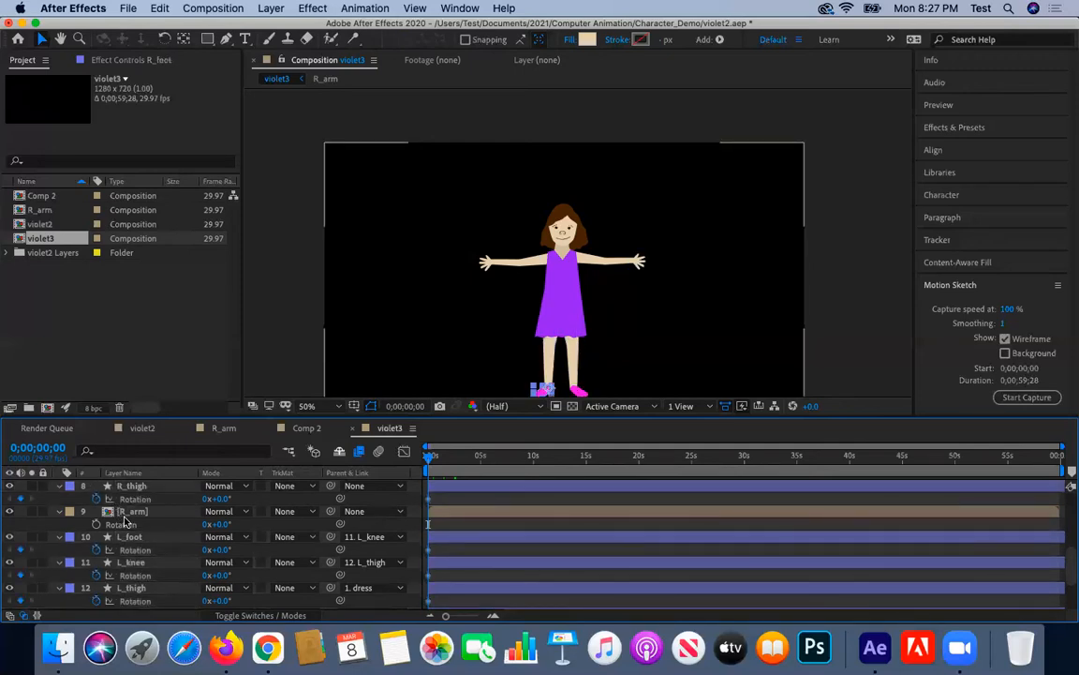
key("super+z")
key("super+z")
key("super+z")
key("super+z")
key("super+z")
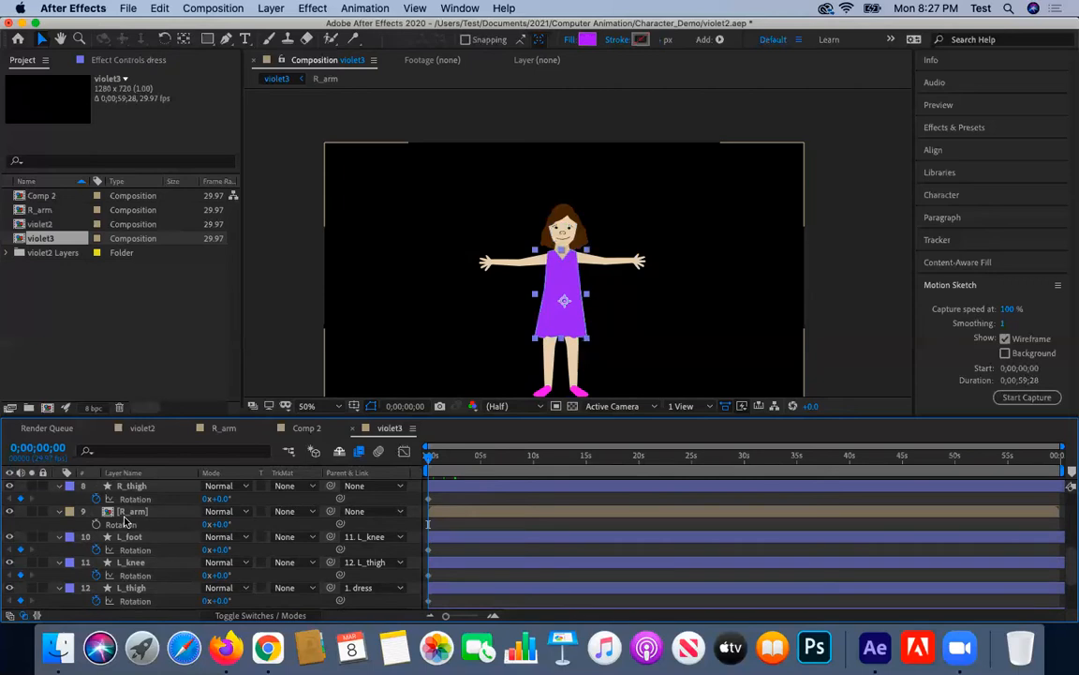
Undo the violet3 duplicate, the Comp 2 arm composition and the R_arm pre-composition, back to the separate arm layers in violet2.
key("super+z")
key("super+z")
key("super+z")
key("super+z")
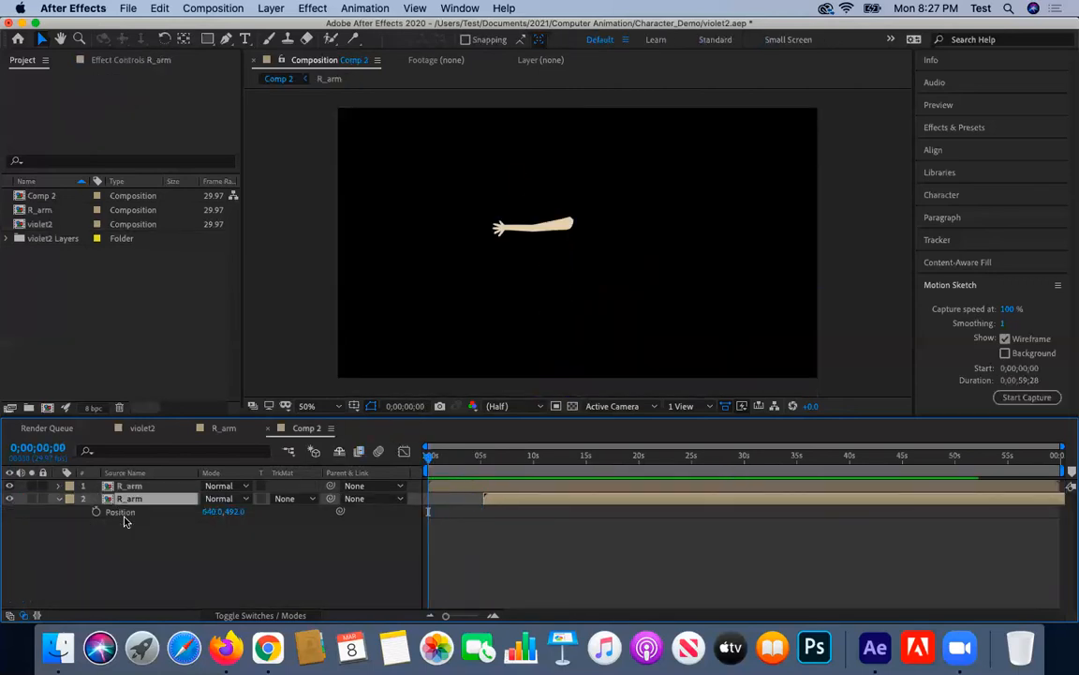
key("super+z")
key("super+z")
key("super+z")
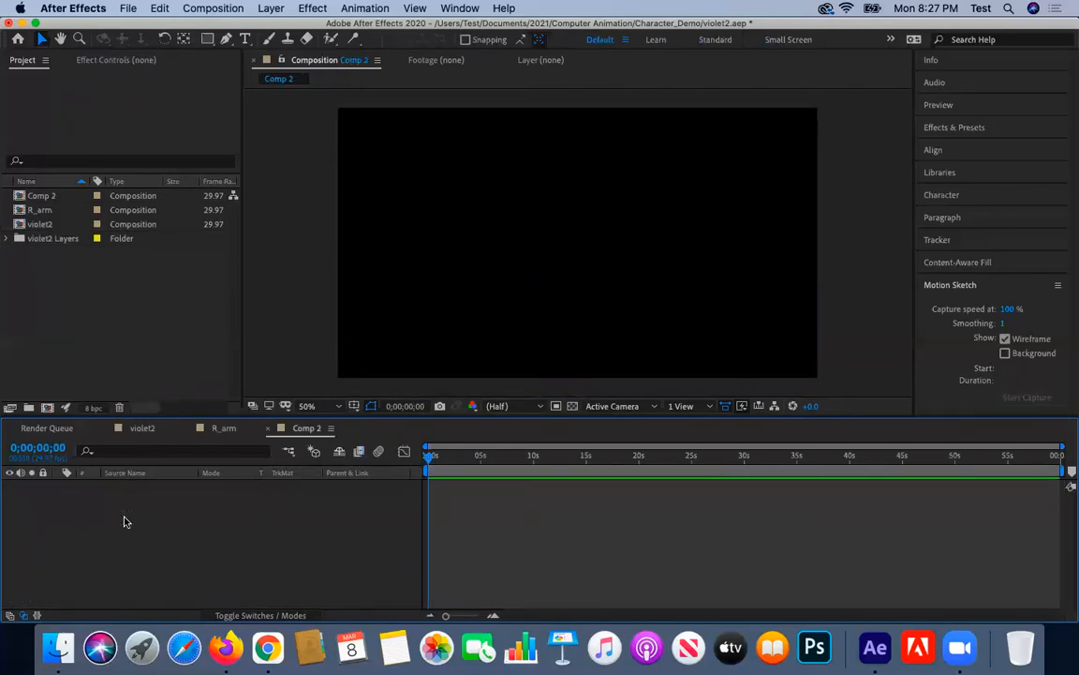
key("super+z")
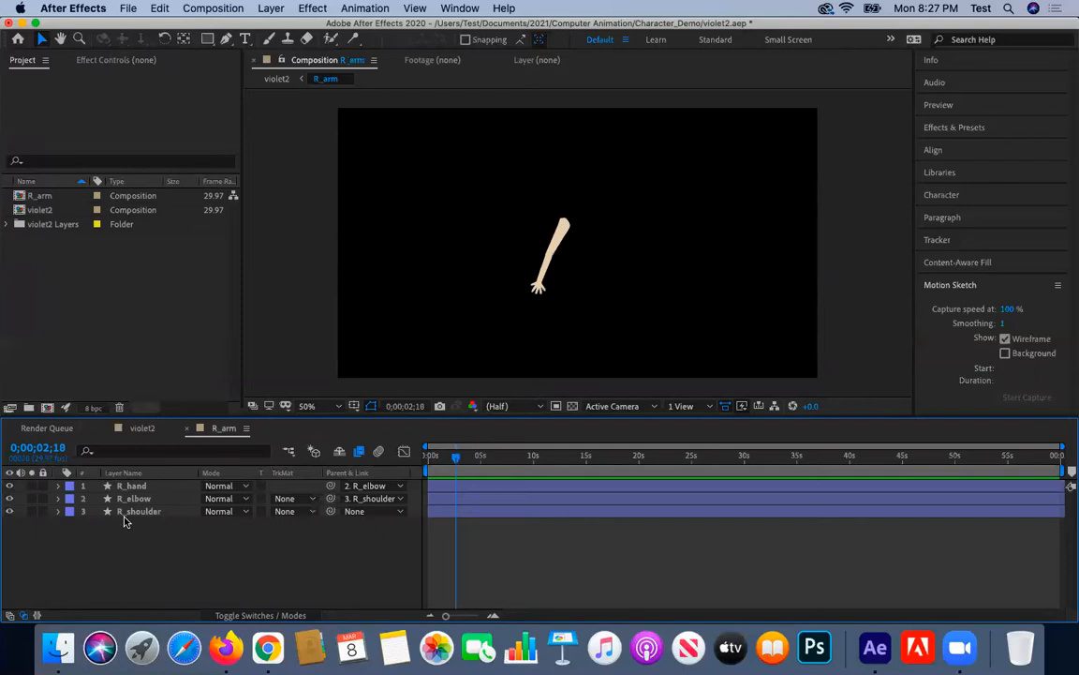
key("super+z")
key("super+z")
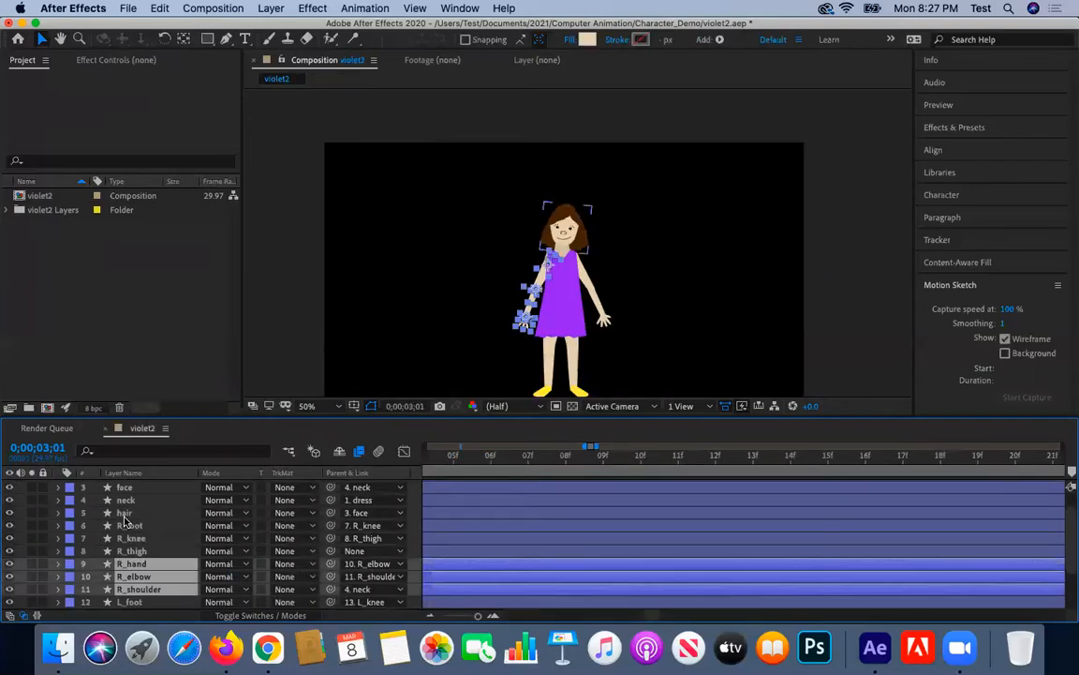
Duplicate the violet2 composition as violet3, open the copy and set its current time to 0;00;00;00 with the whole timeline shown.
left_click(51, 197)
key("super+d")
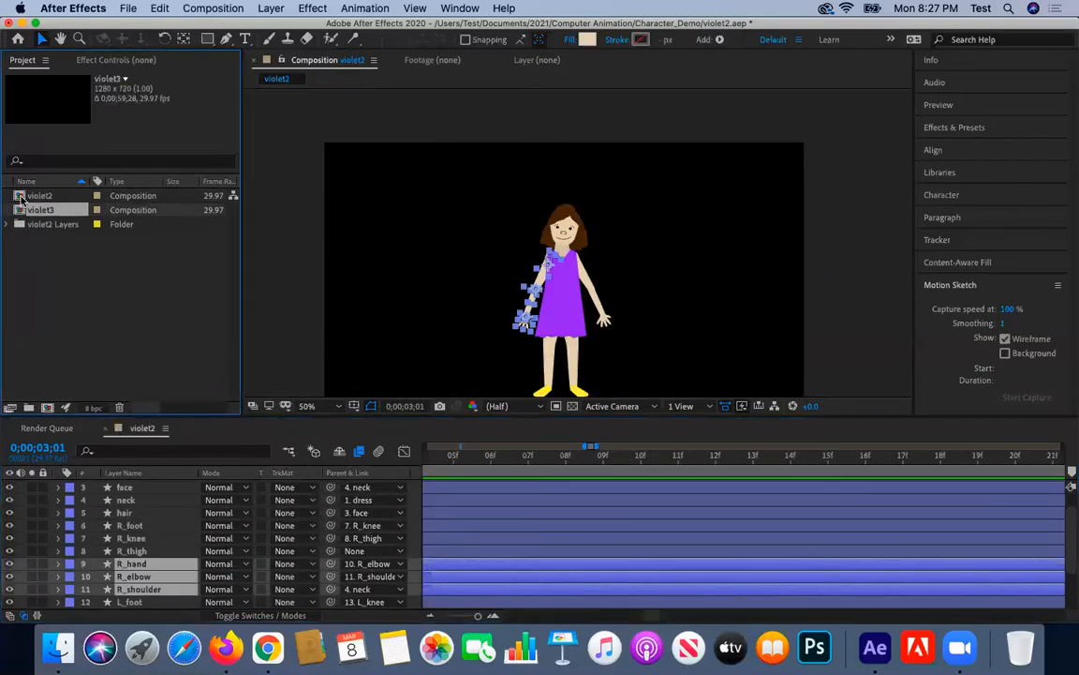
double_click(28, 210)
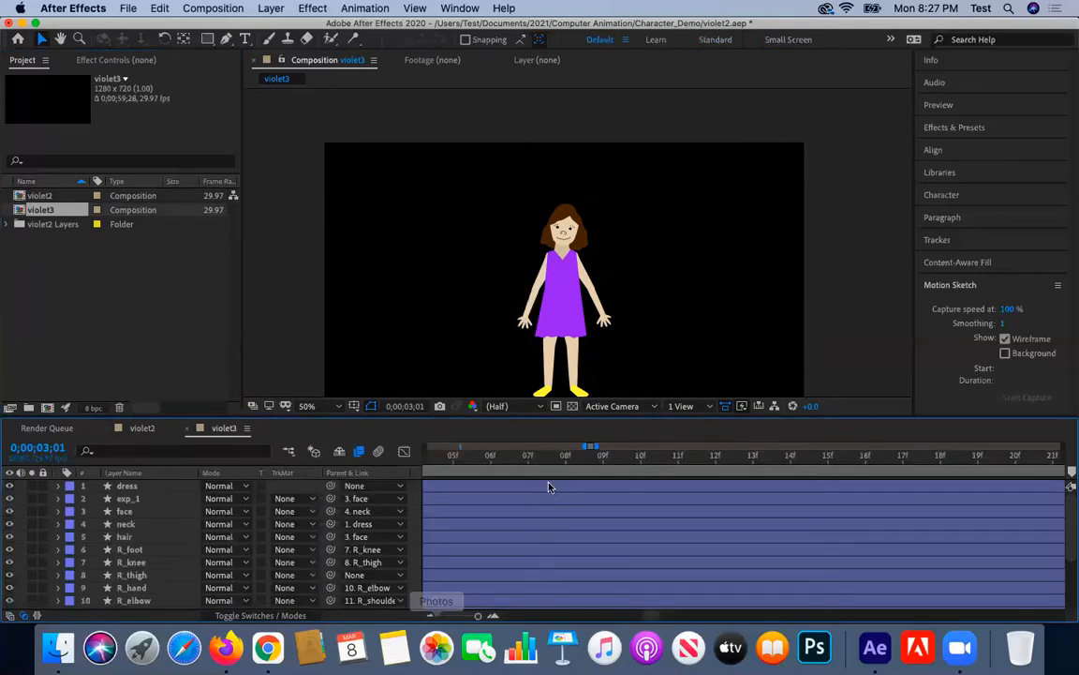
key(";")
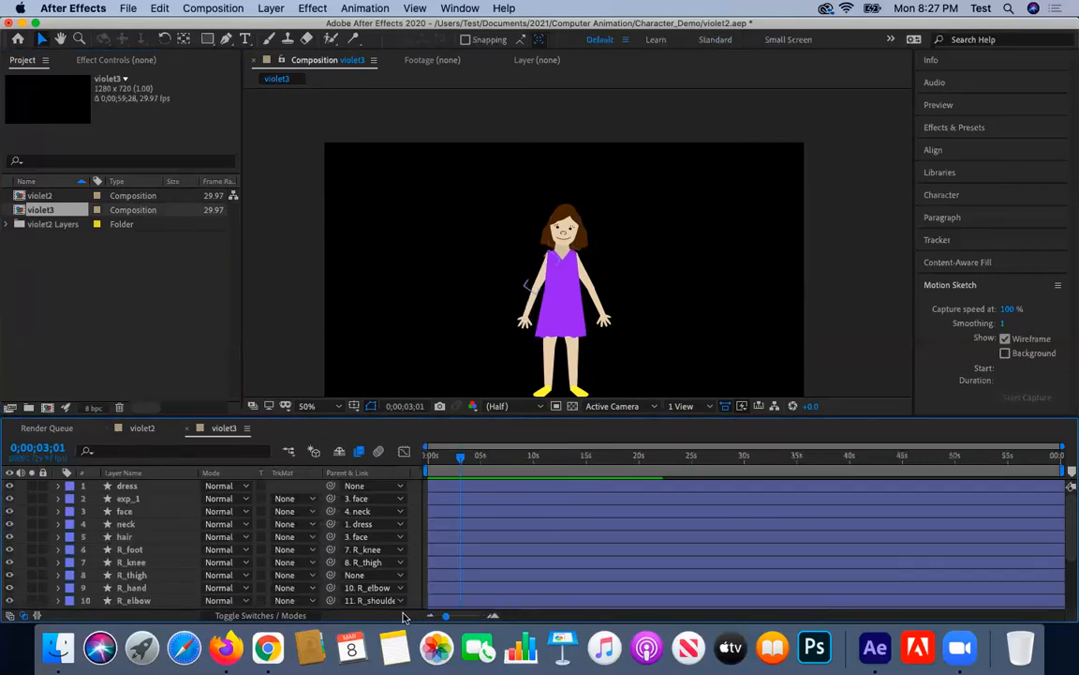
left_click_drag(466, 472, 430, 469)
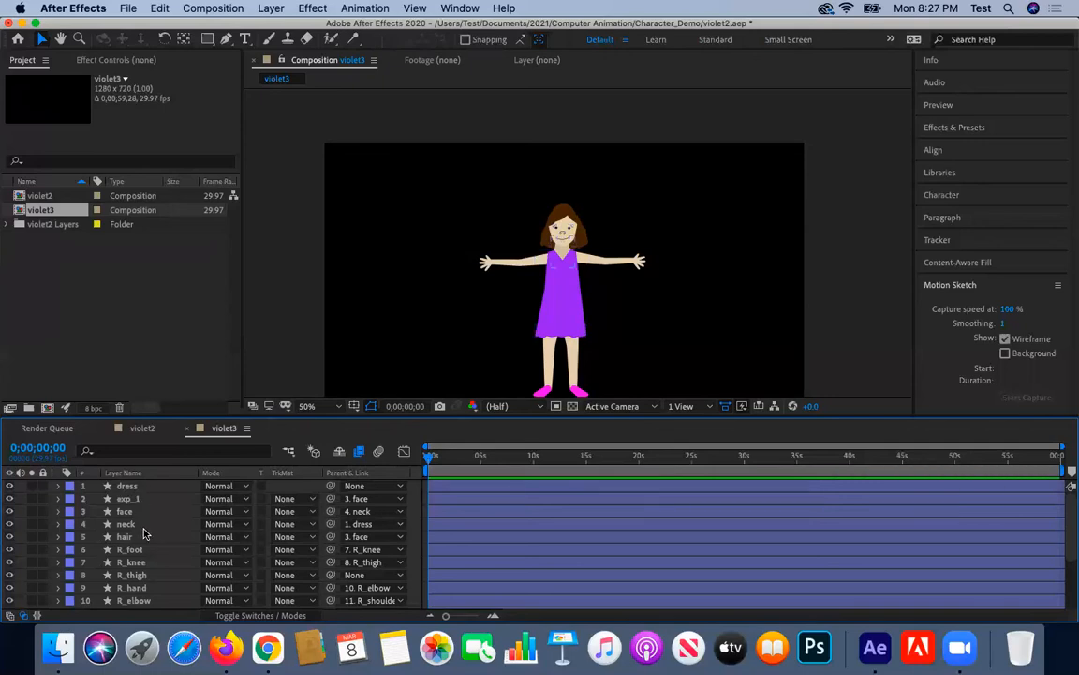
Reveal Rotation for all violet3 layers and remove its keyframes from the dress, exp_1, face, neck and hair layers.
left_click(106, 487)
key("r")
left_click(125, 512)
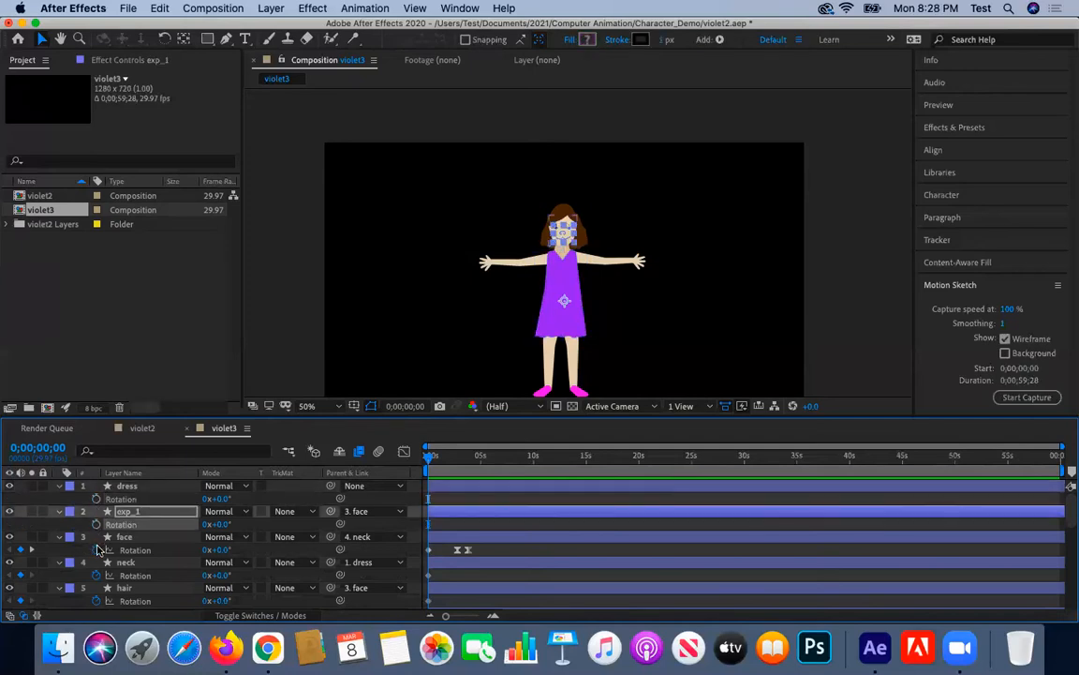
left_click(97, 538)
left_click(96, 562)
left_click(94, 585)
left_click(96, 576)
Remove the Rotation keyframes from the R_foot, R_knee, R_thigh and R_hand layers.
scroll(95, 575, "down", 5)
left_click(95, 564)
left_click(95, 587)
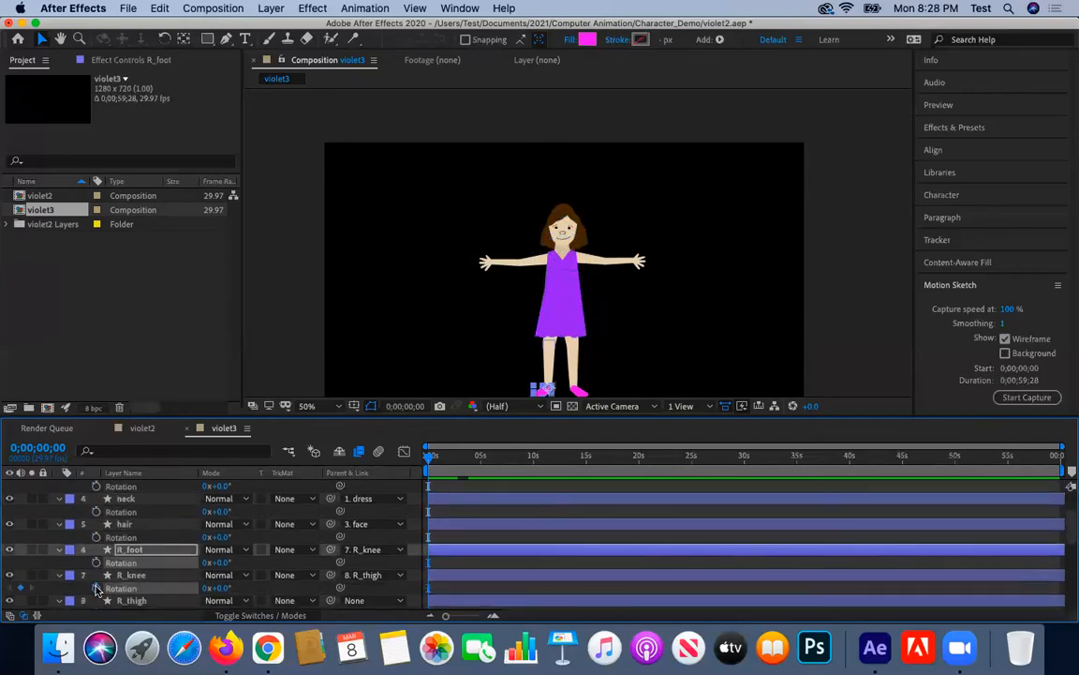
scroll(96, 590, "down", 6)
left_click(96, 537)
left_click(96, 563)
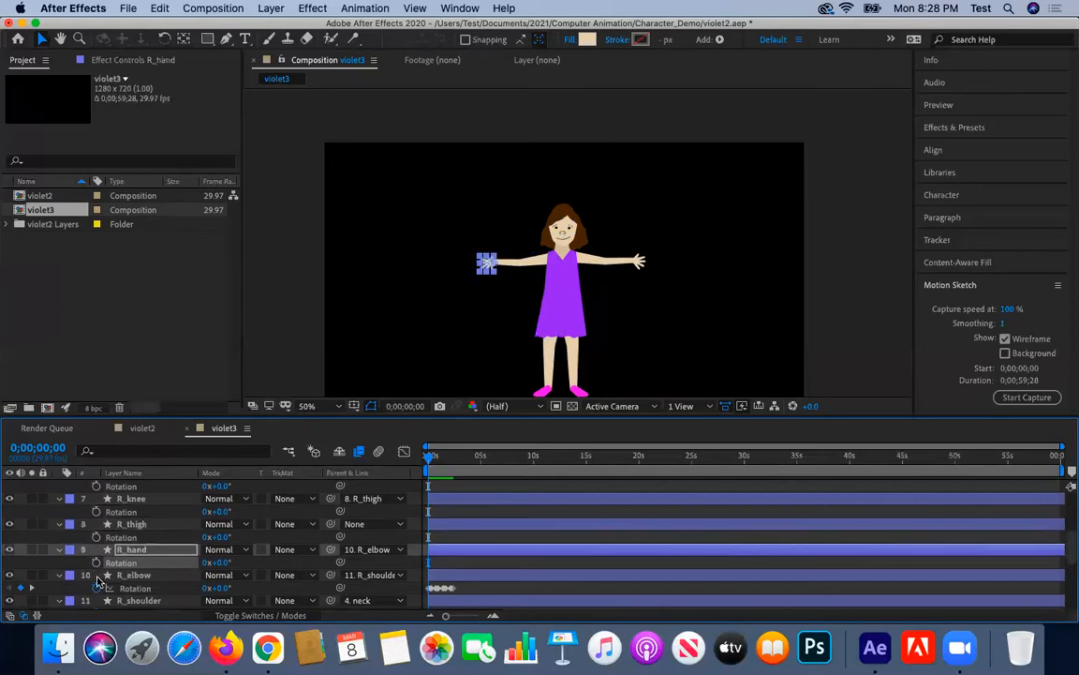
Remove the Rotation keyframes from the R_elbow, R_shoulder, L_foot and L_knee layers.
left_click(96, 586)
scroll(96, 562, "down", 3)
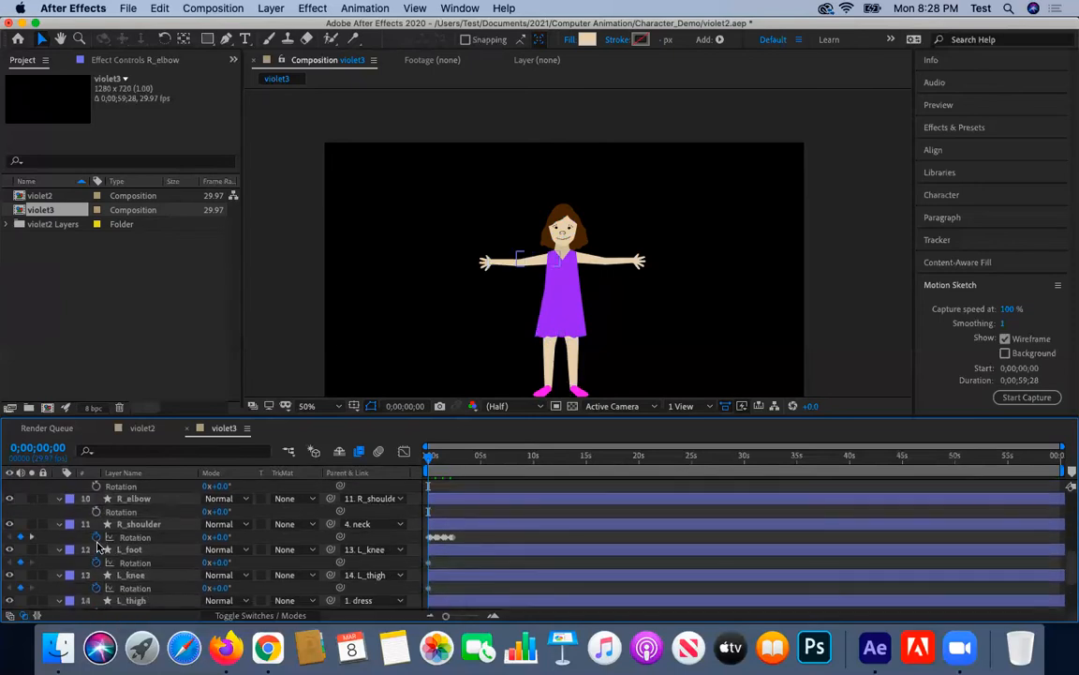
left_click(96, 538)
left_click(96, 563)
left_click(97, 587)
scroll(96, 587, "down", 4)
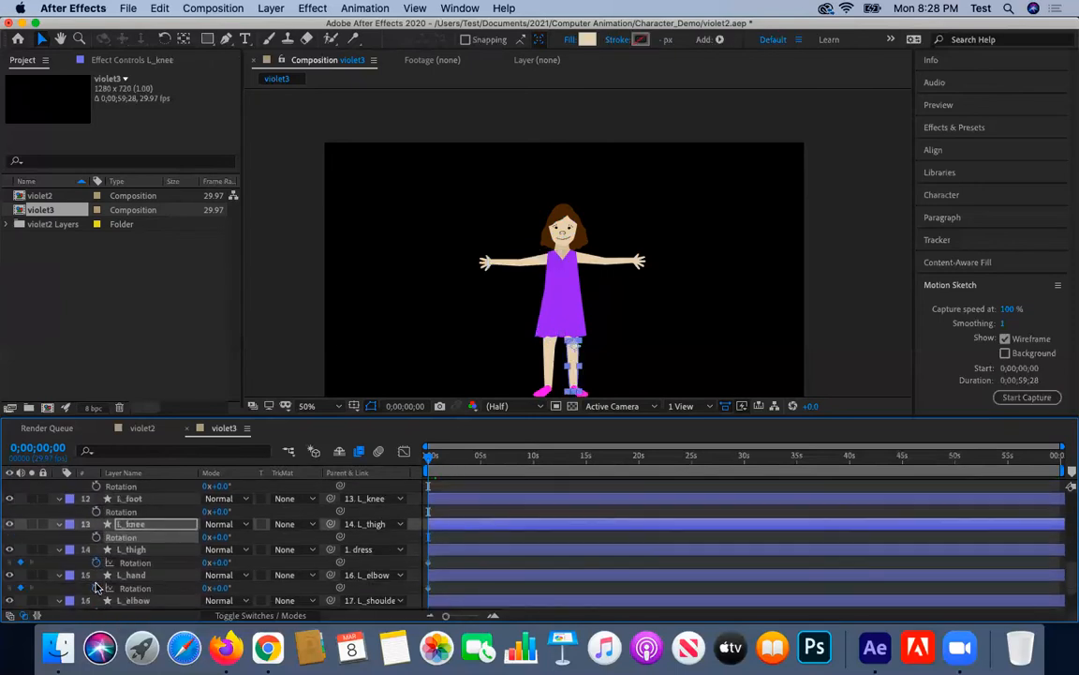
Remove the Rotation keyframes from the L_thigh, L_hand, L_elbow and L_shoulder layers.
scroll(96, 587, "down", 1)
left_click(97, 550)
left_click(96, 575)
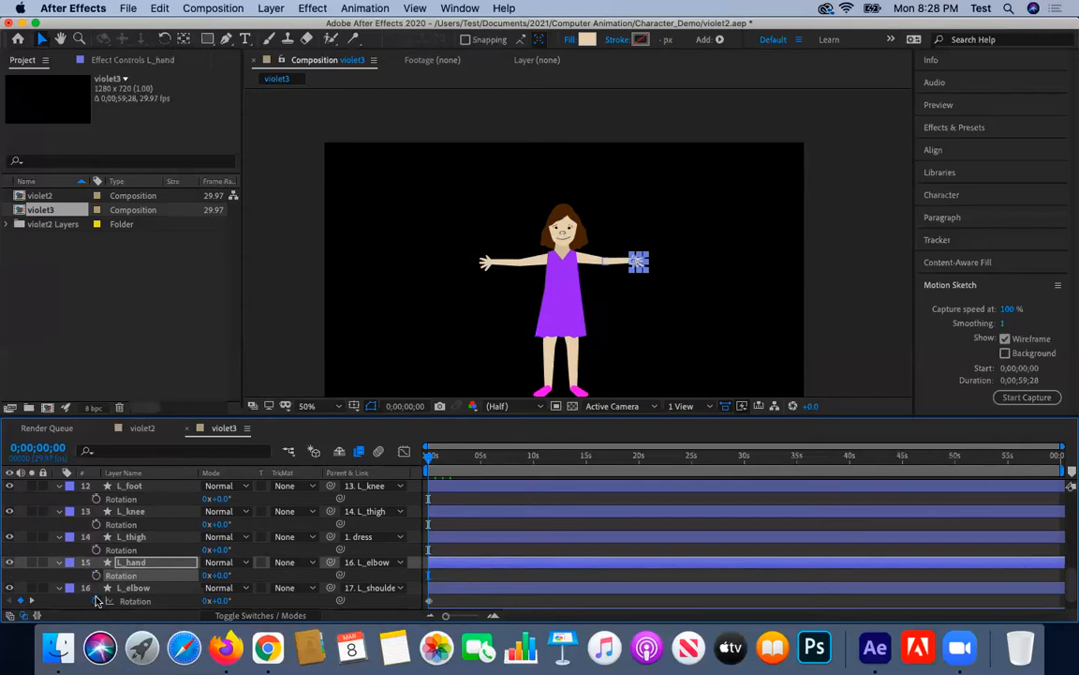
left_click(96, 601)
scroll(96, 601, "down", 1)
left_click(96, 603)
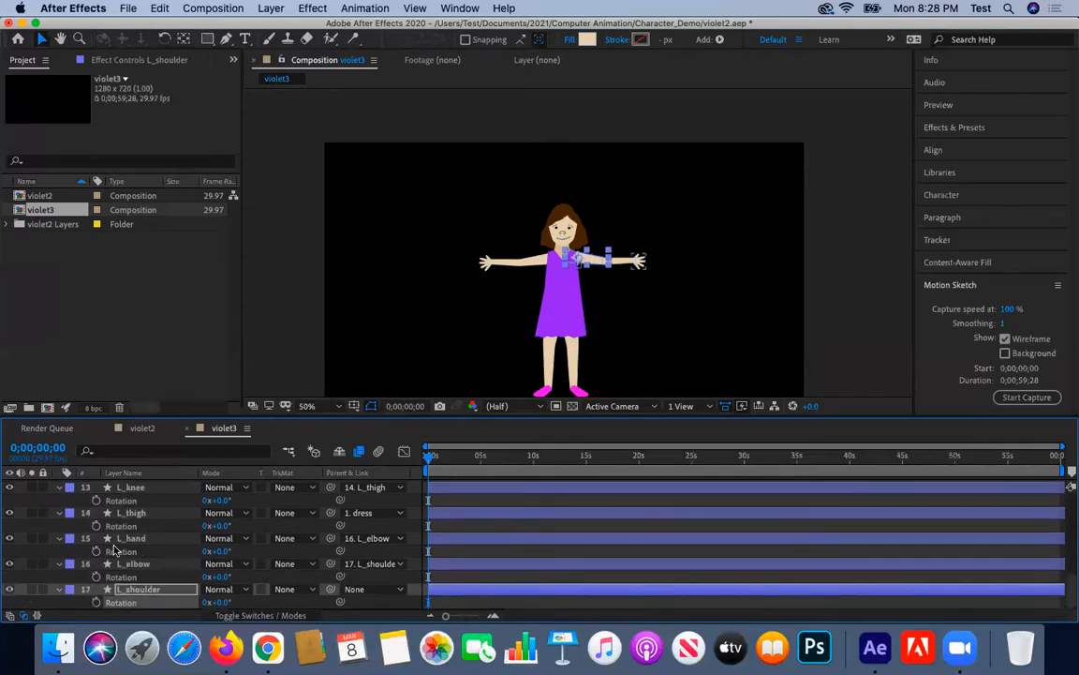
Reveal Position for all layers, remove the L_shoulder Position keyframes, then collapse the properties and deselect the layers.
key("alt+shift+p")
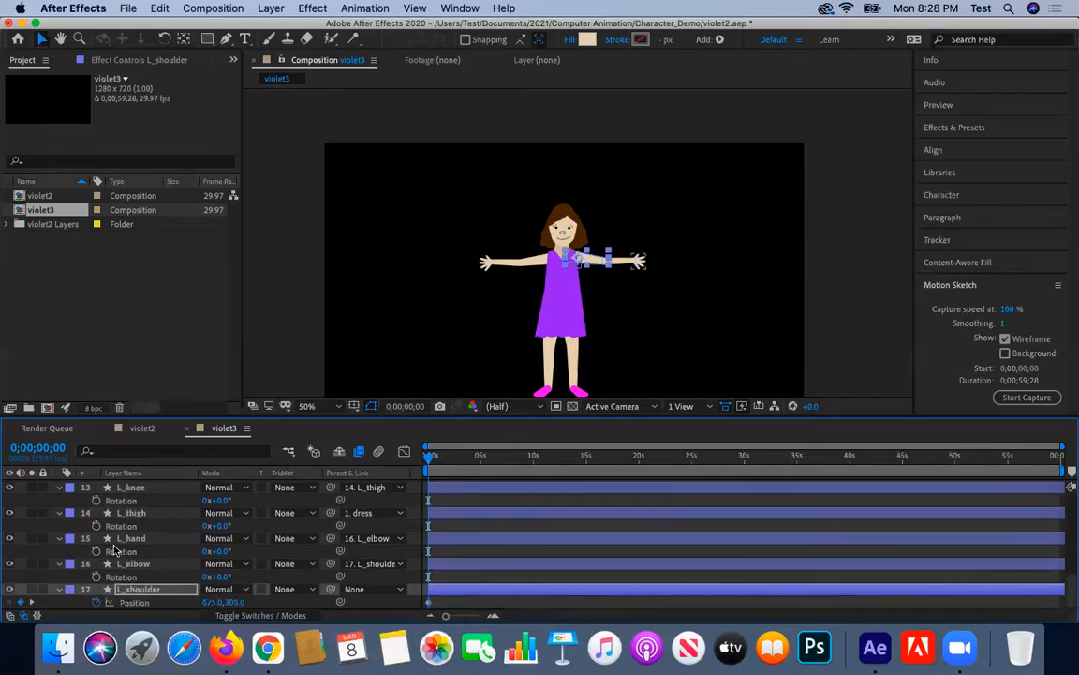
scroll(113, 551, "up", 1)
scroll(136, 506, "up", 10)
left_click(150, 487)
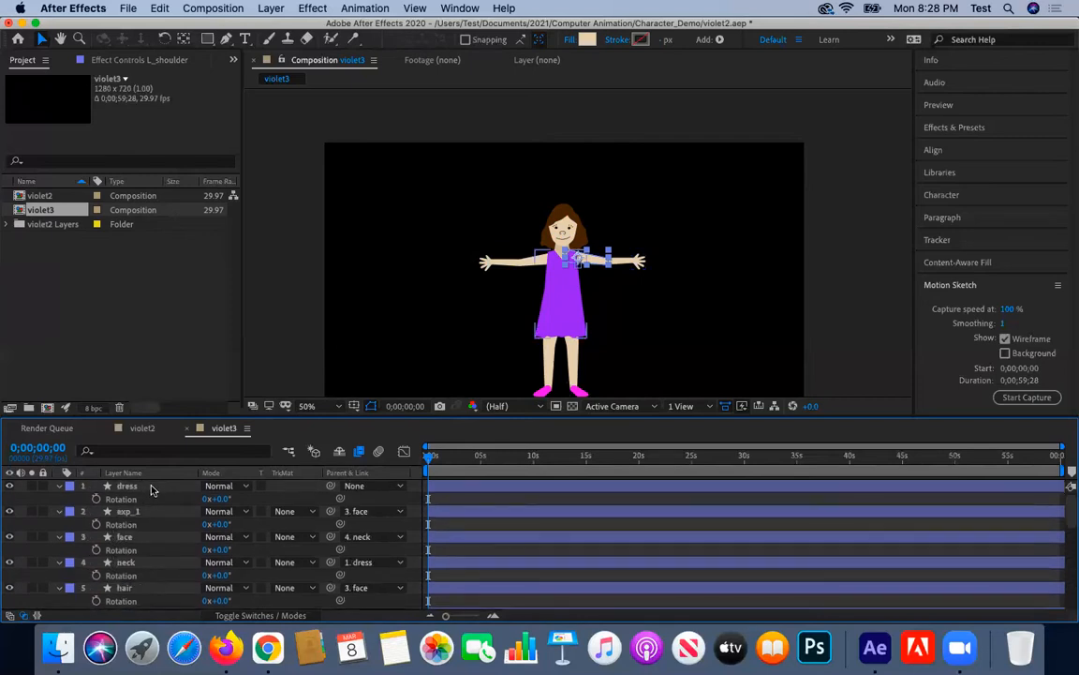
key("super+a")
key("p")
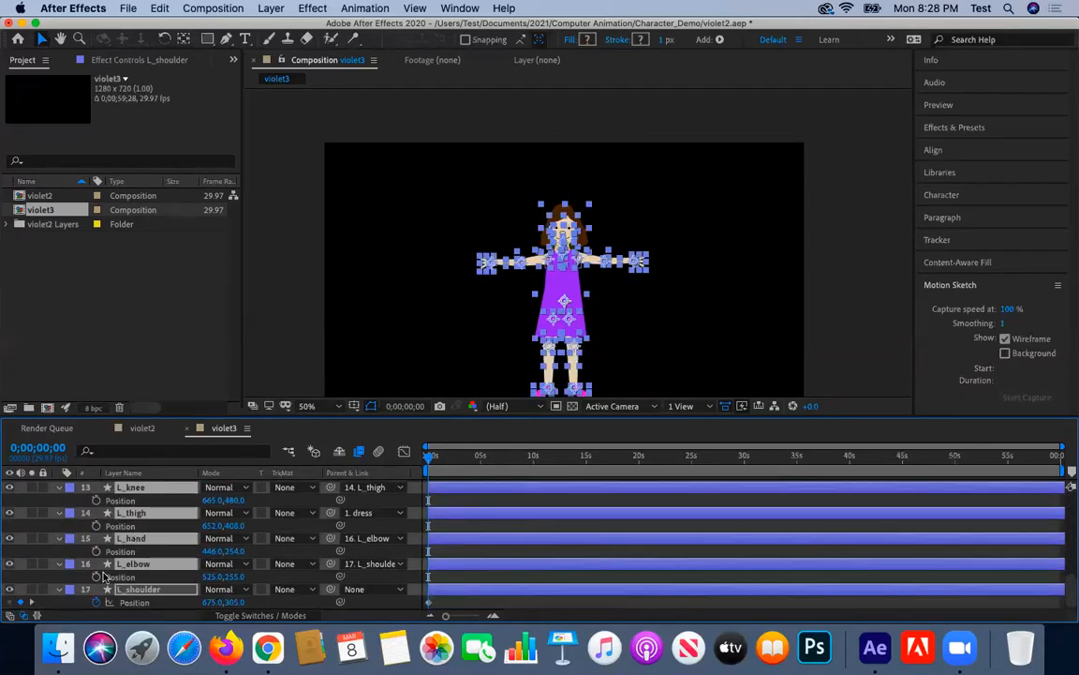
scroll(147, 509, "up", 3)
scroll(147, 509, "up", 3)
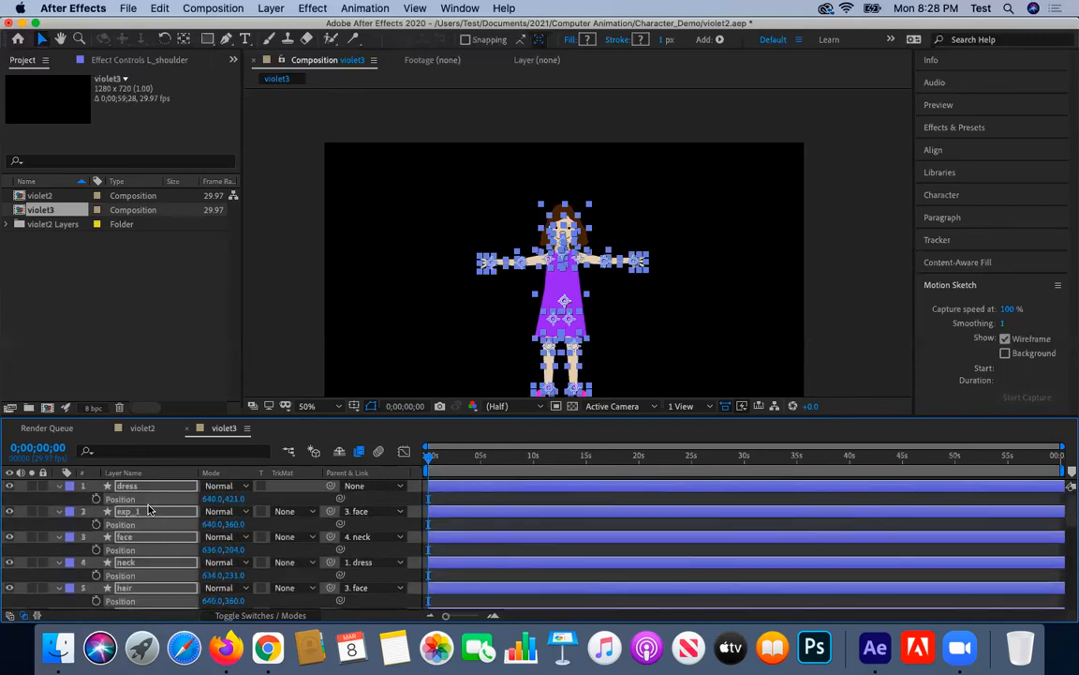
scroll(147, 509, "down", 5)
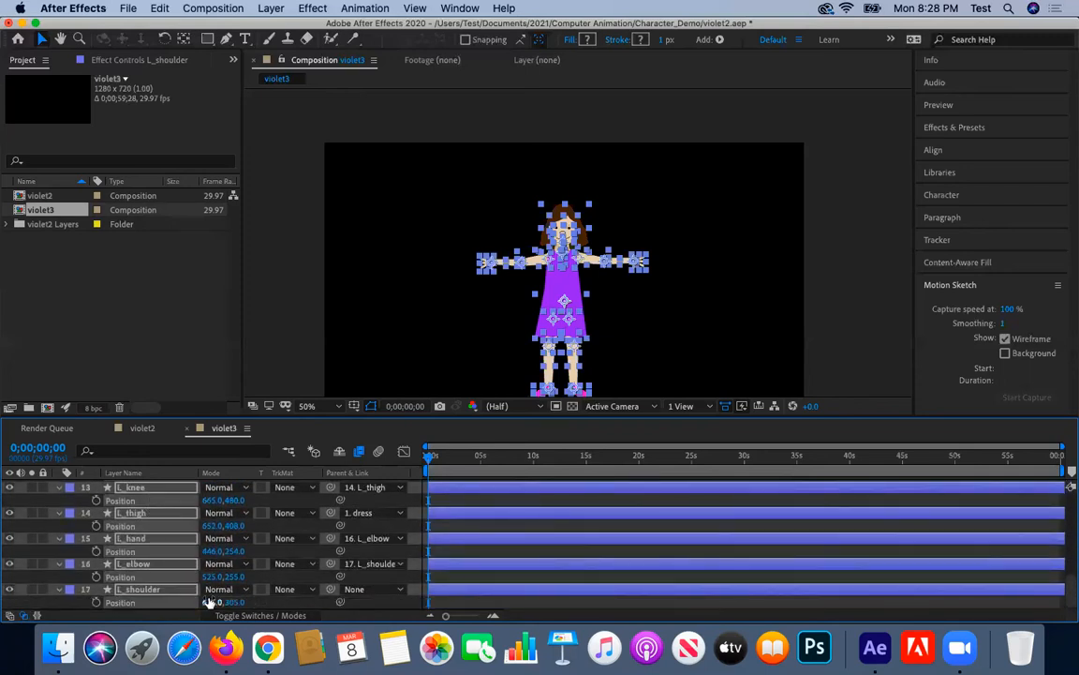
key("p")
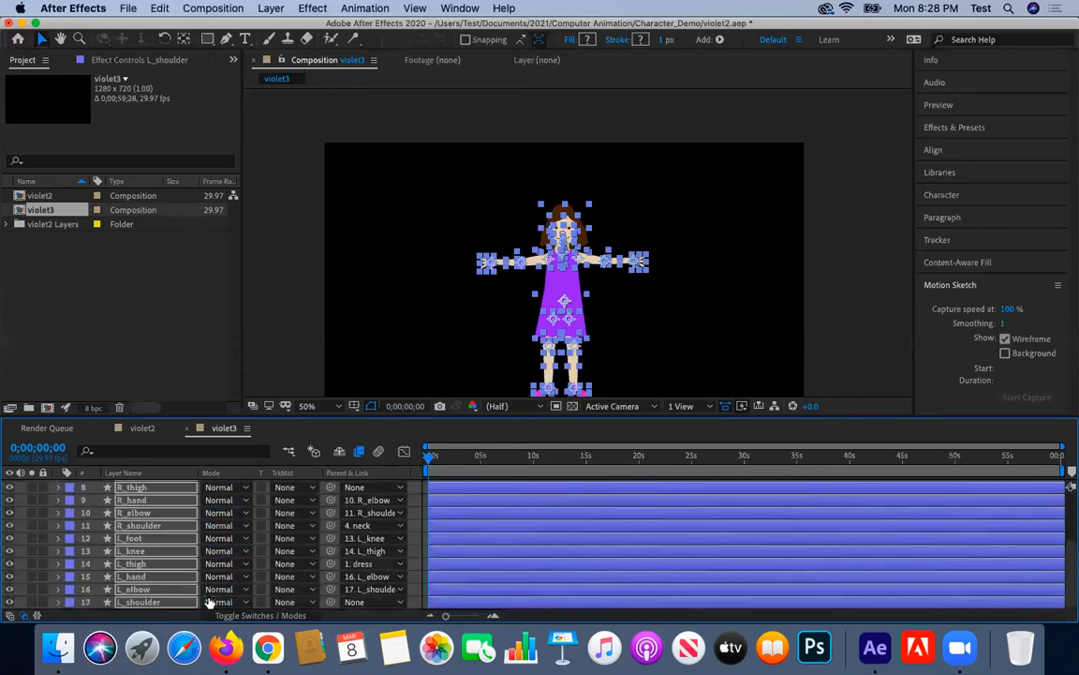
left_click(191, 379)
left_click(447, 279)
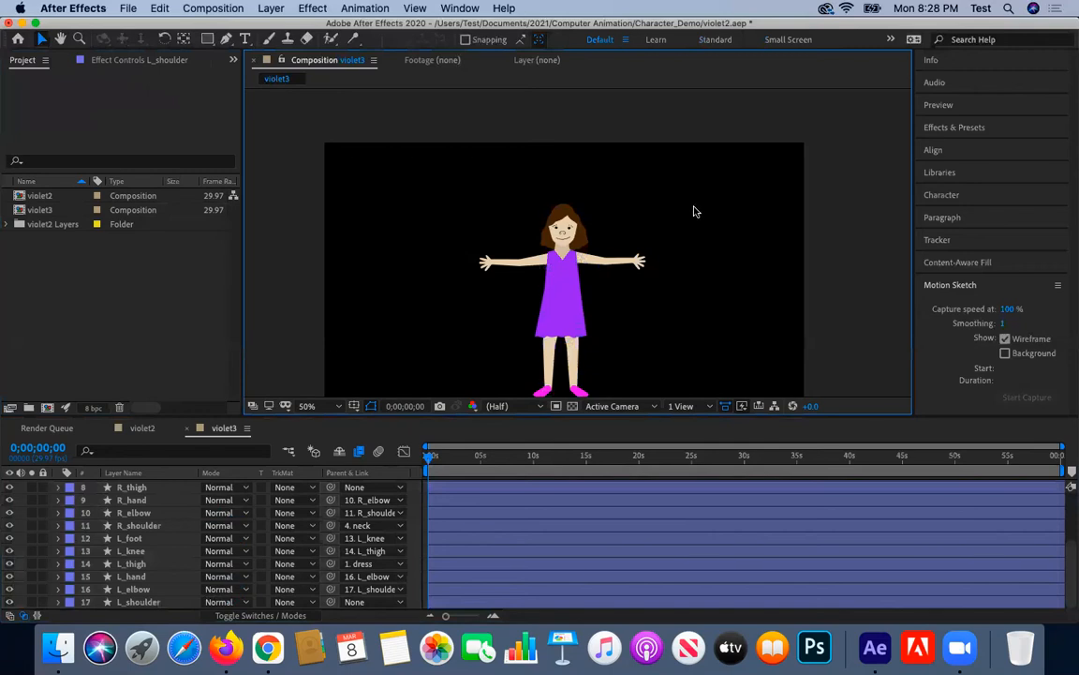
Bring the whole character into view in the composition and look over the available Puppet Pin tools.
left_click(60, 39)
left_click_drag(417, 246, 413, 226)
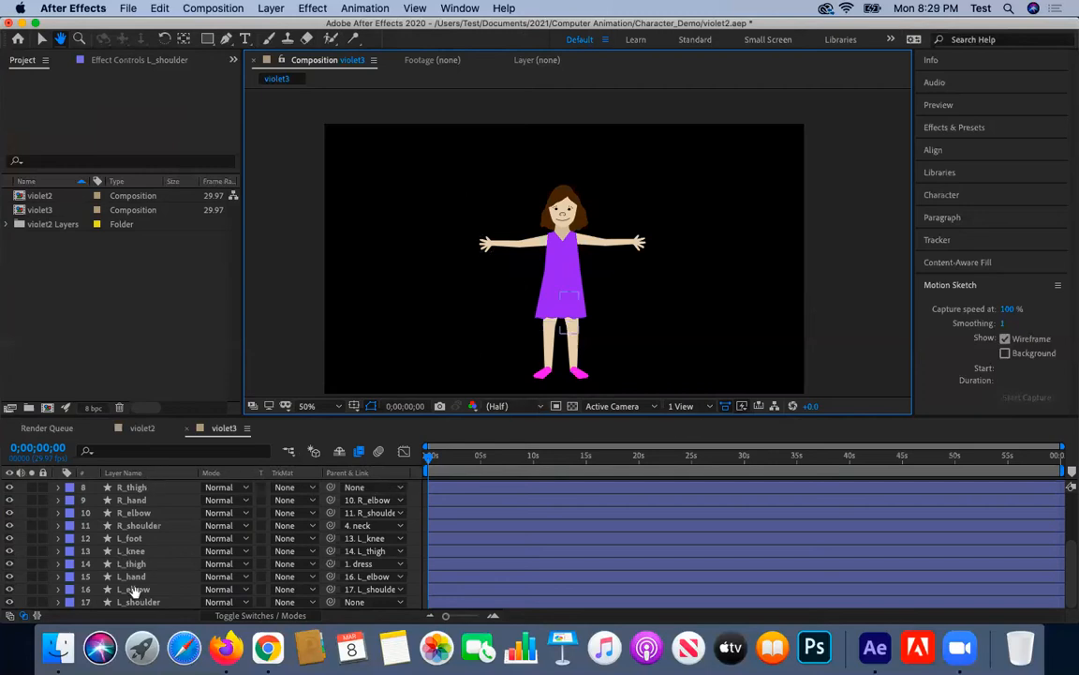
left_click(41, 41)
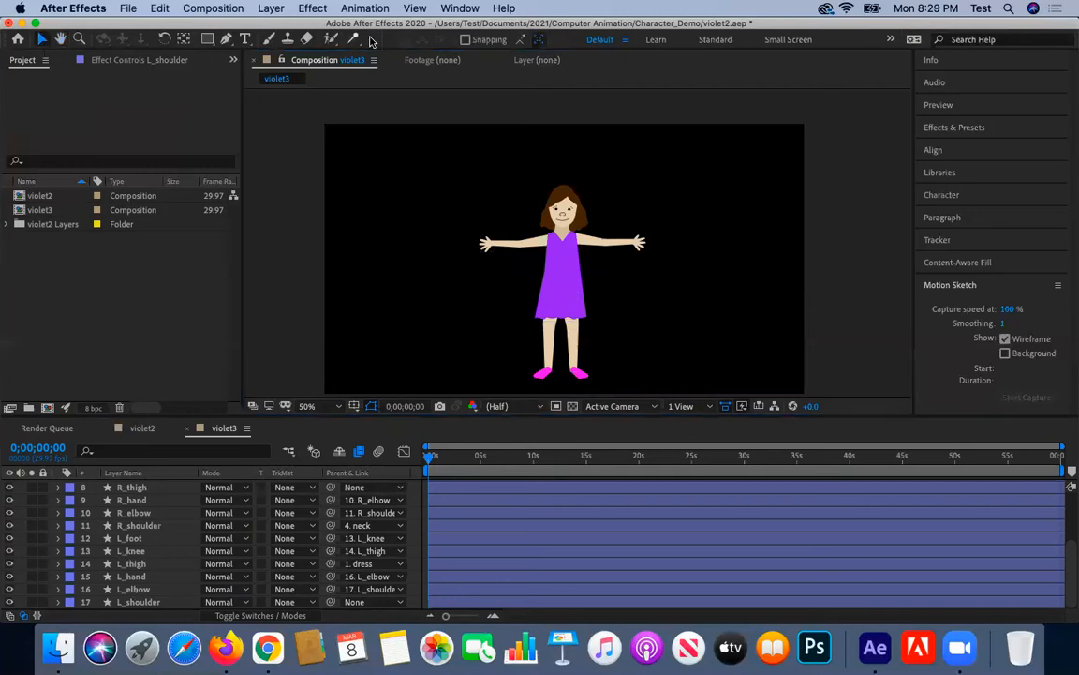
left_click(360, 42)
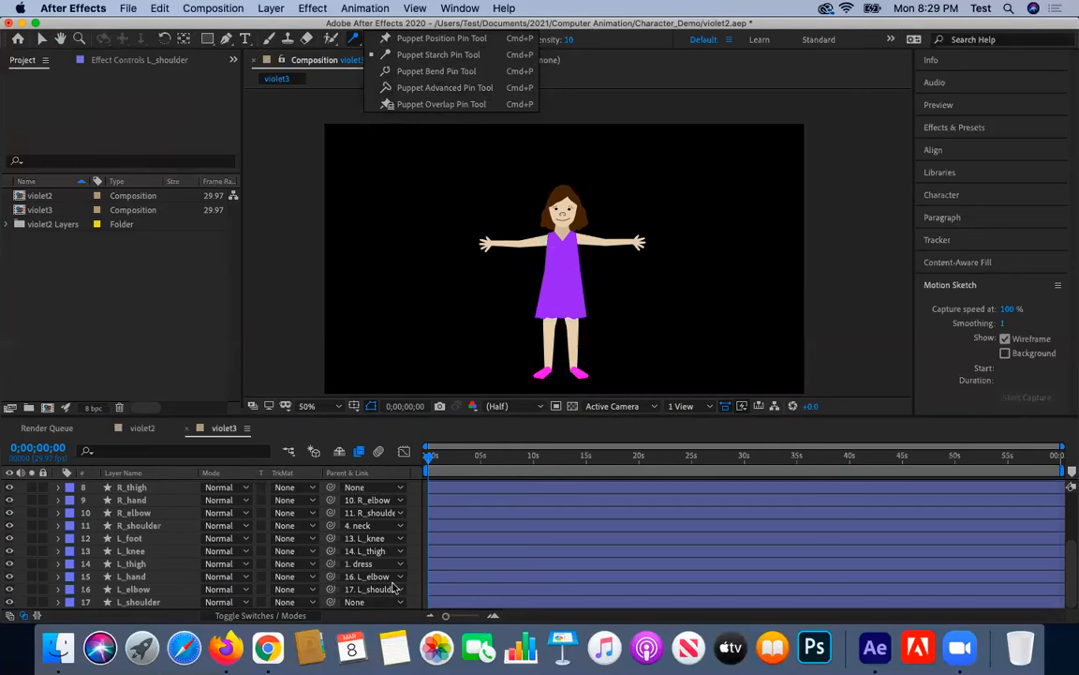
left_click(291, 363)
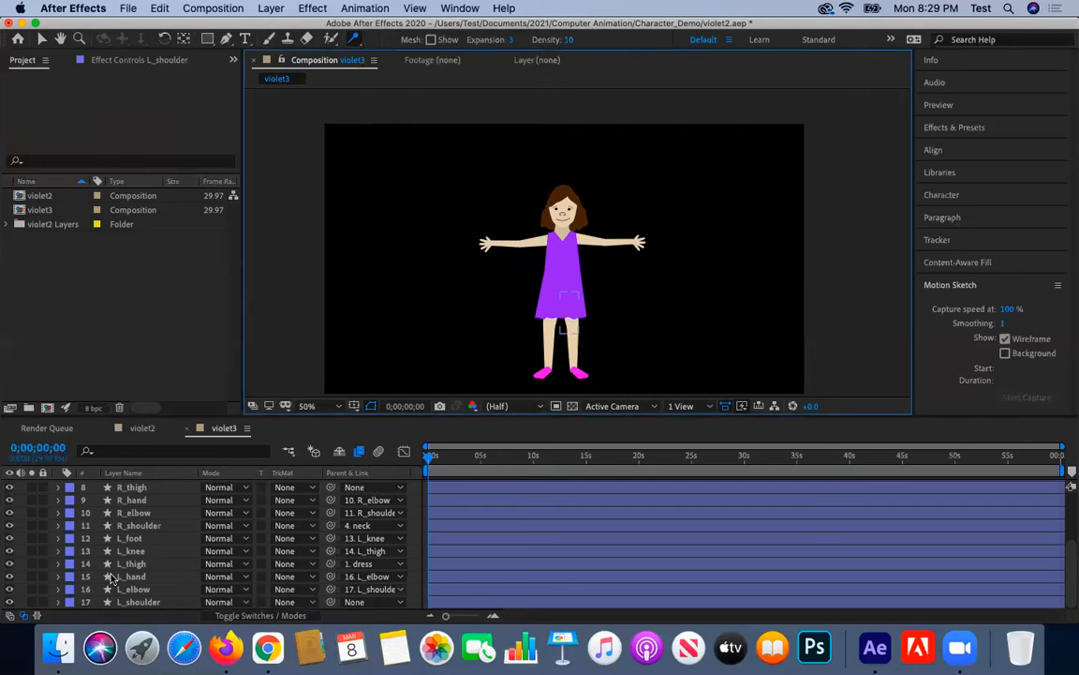
Select the R_elbow and L_elbow layers together and set their Rotation to 81° so both forearms bend upward.
left_click(140, 514)
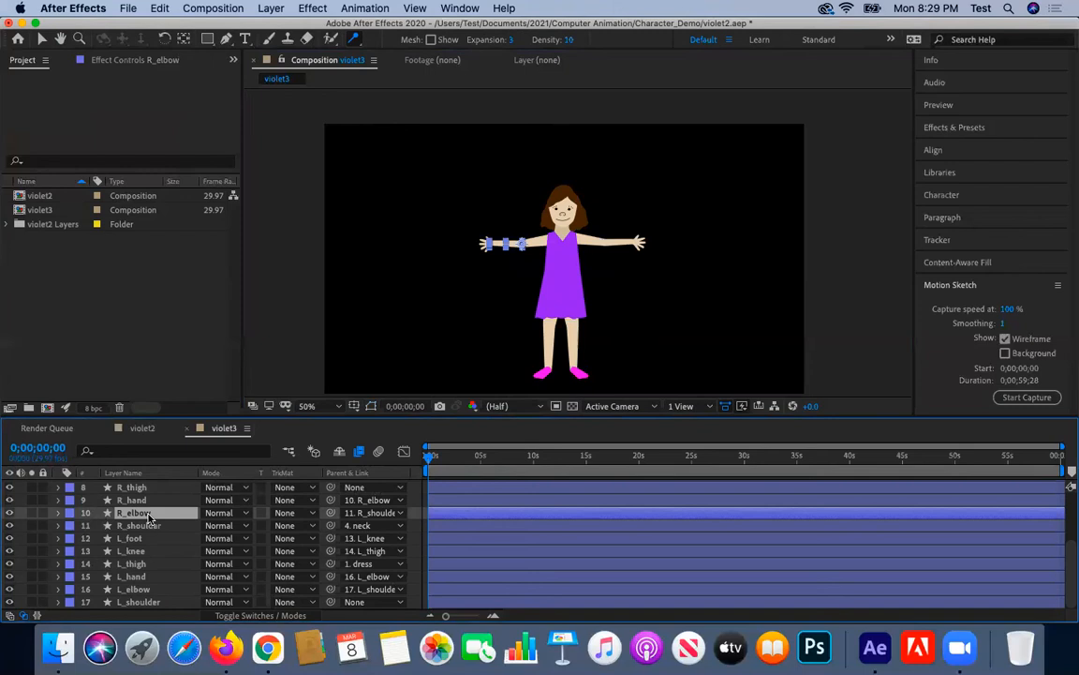
left_click(152, 591, "shift")
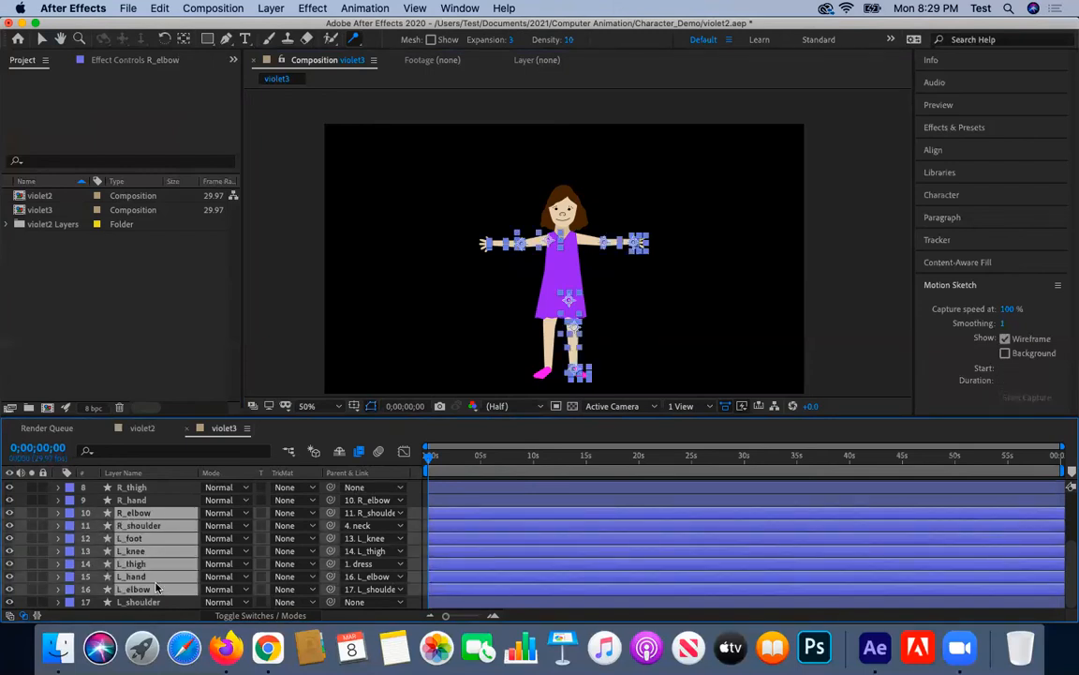
left_click(140, 514)
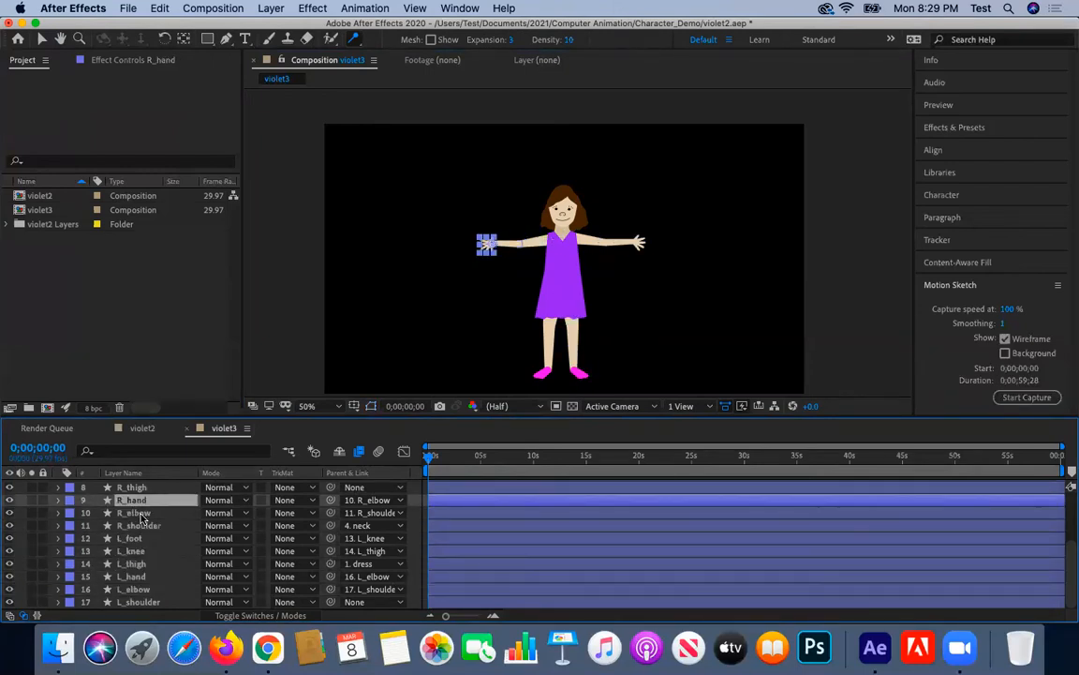
left_click(155, 589, "super")
key("r")
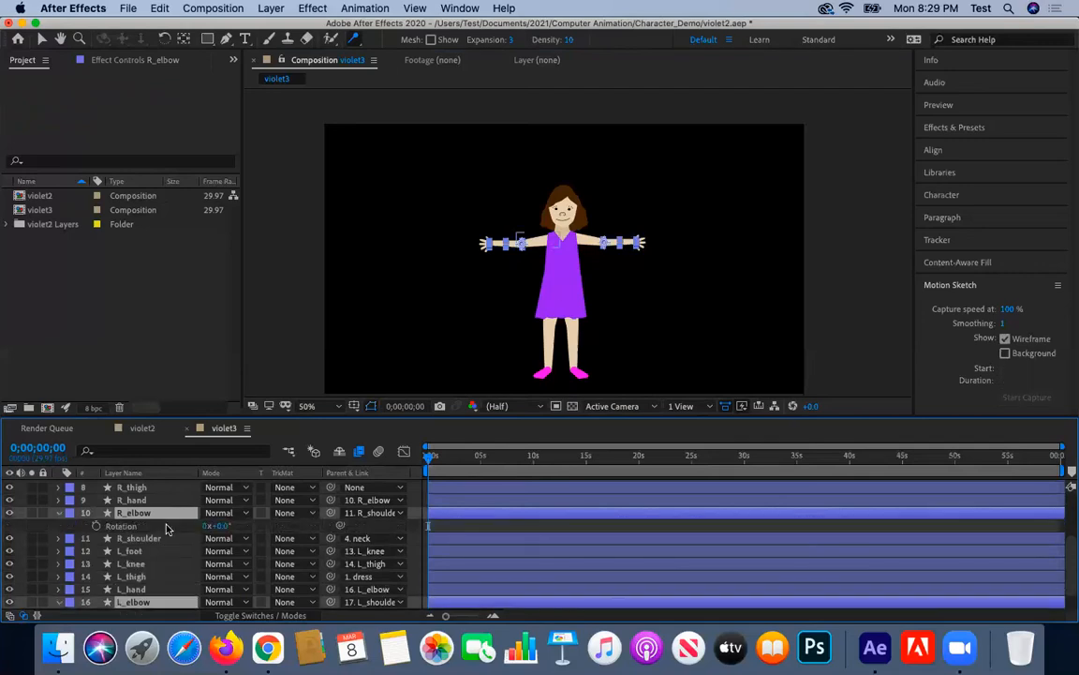
left_click_drag(218, 525, 282, 523)
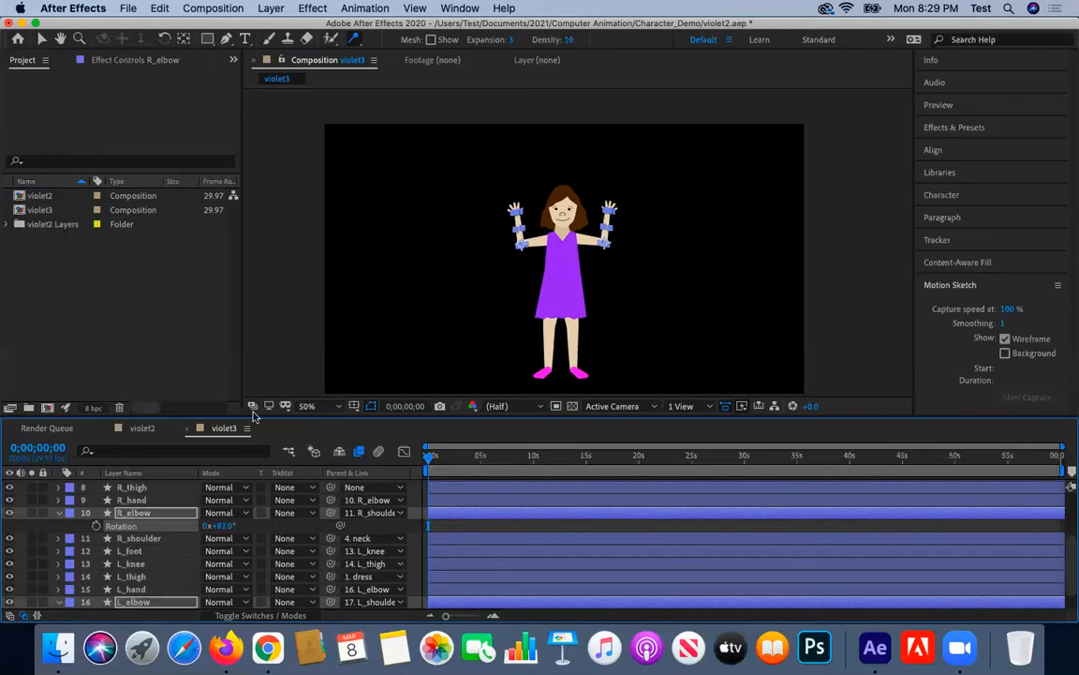
left_click(265, 531)
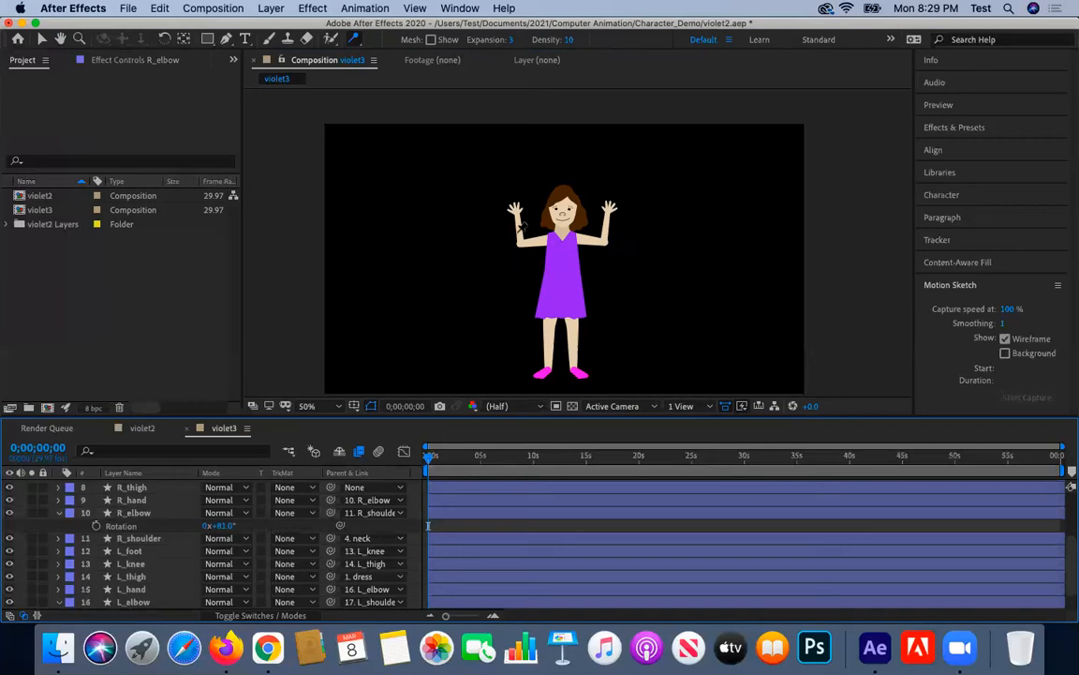
Try a Puppet Starch pin on the R_hand layer, then switch to the Puppet Advanced Pin tool and try the other hand.
left_click(514, 208)
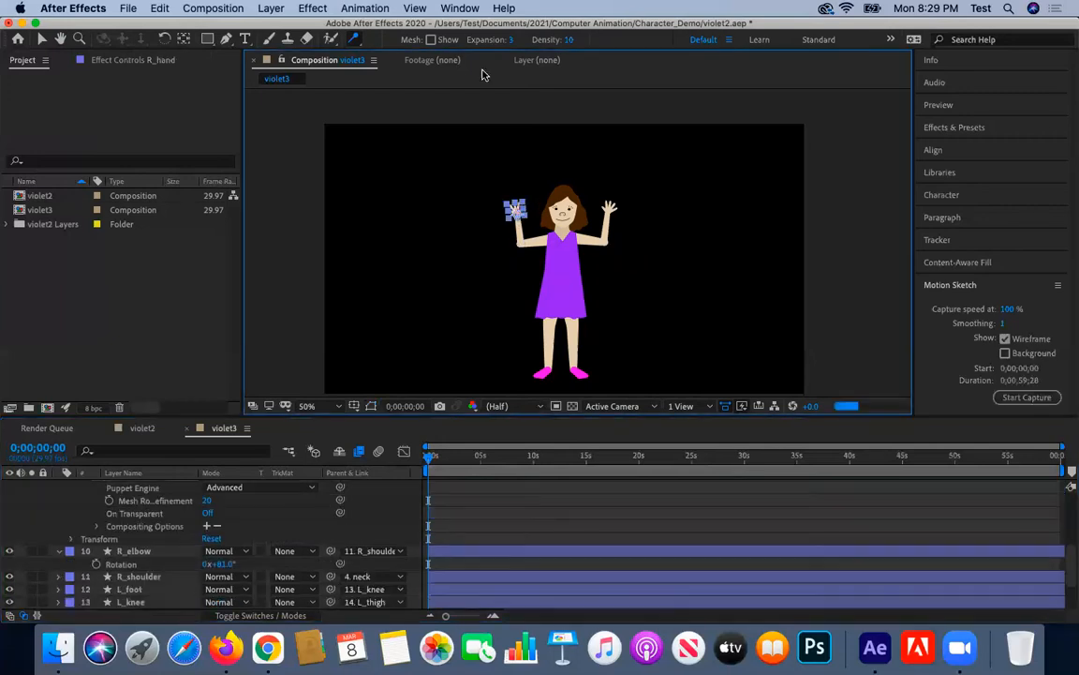
left_click(360, 43)
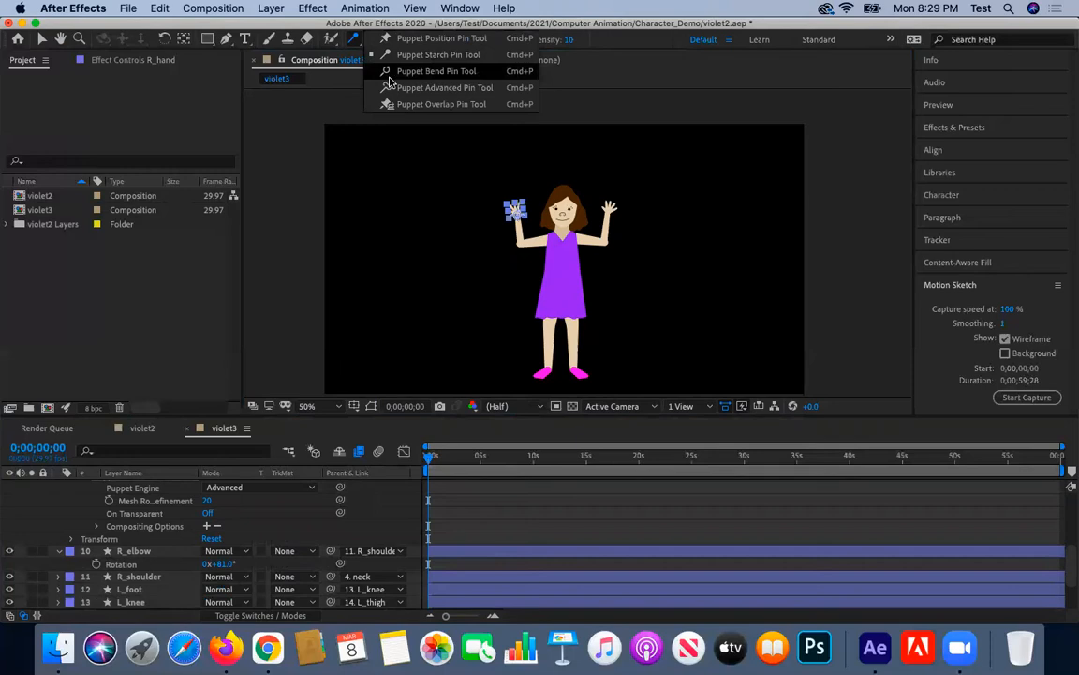
left_click(433, 87)
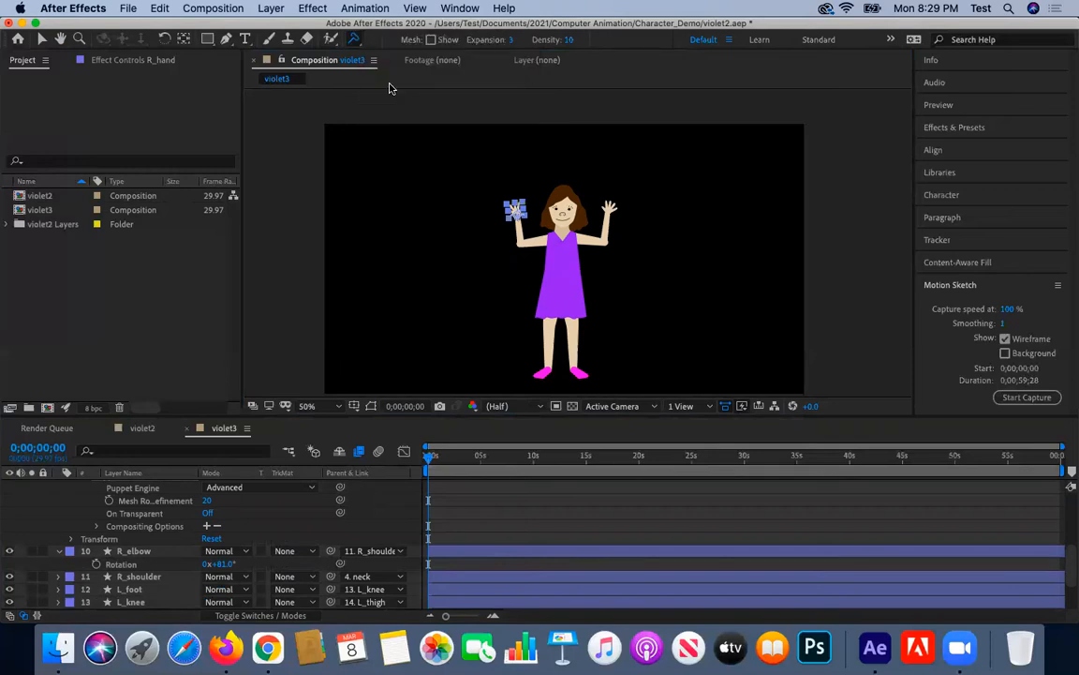
left_click(609, 214)
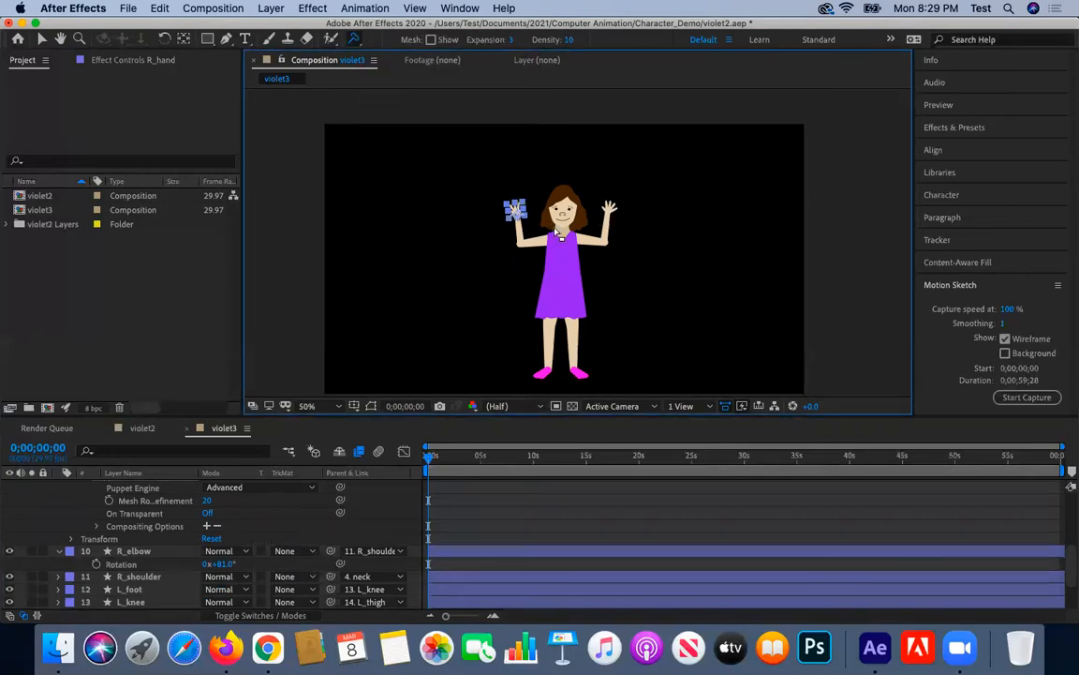
Remove the Puppet effect from the R_hand layer and collapse the R_hand and R_elbow properties.
left_click(50, 211)
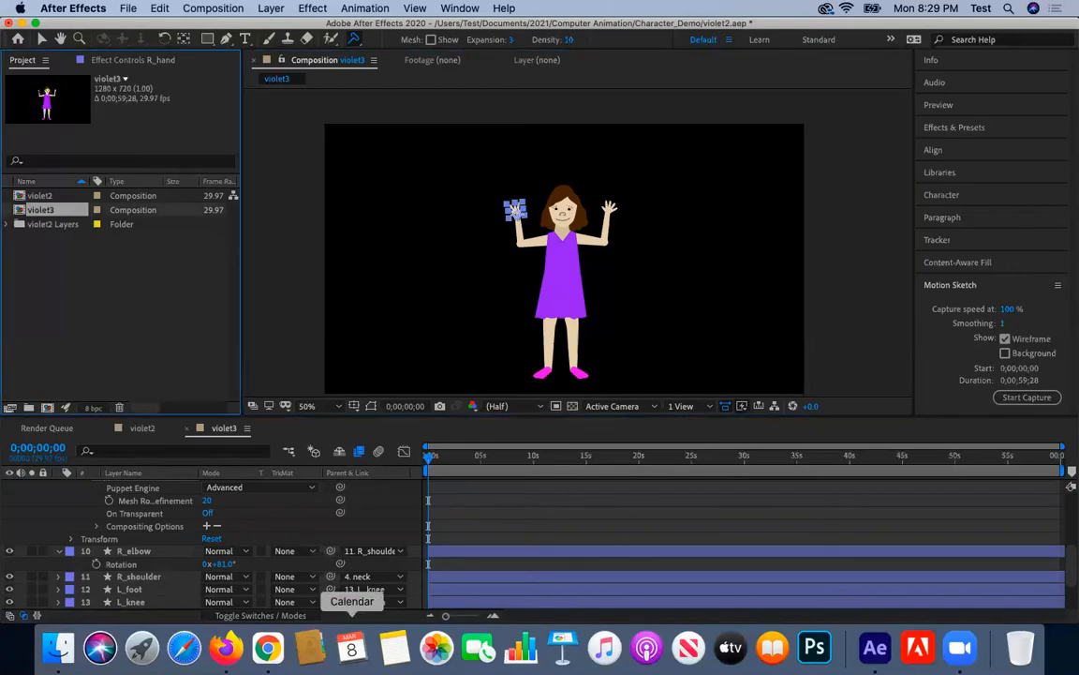
scroll(161, 580, "up", 5)
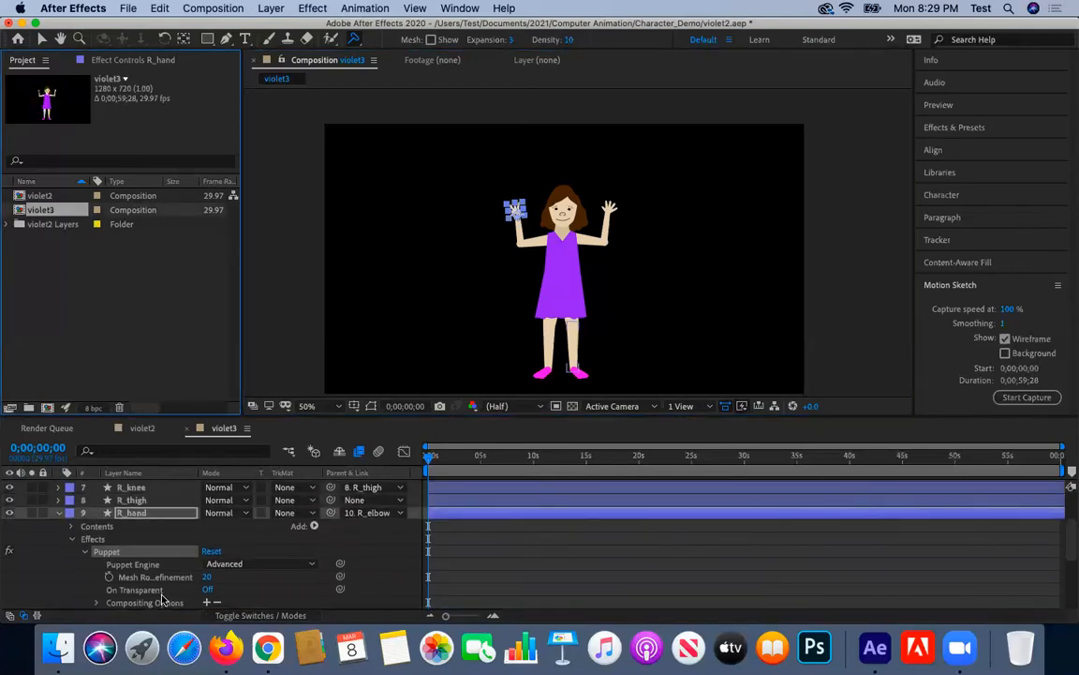
key("super+z")
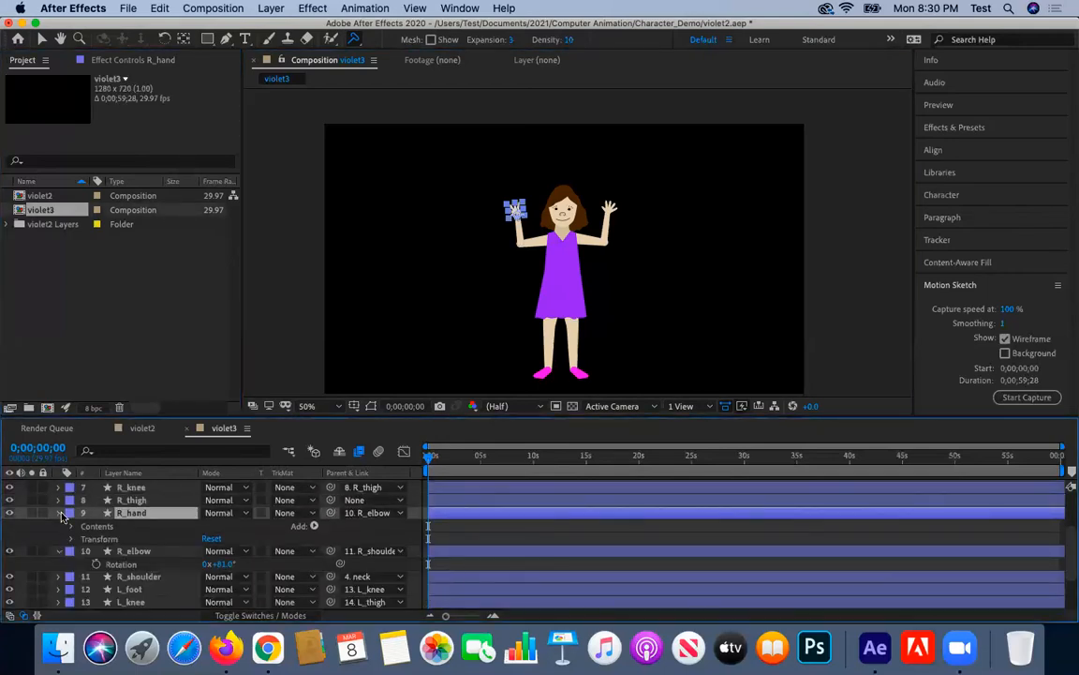
left_click(58, 512)
left_click(60, 526)
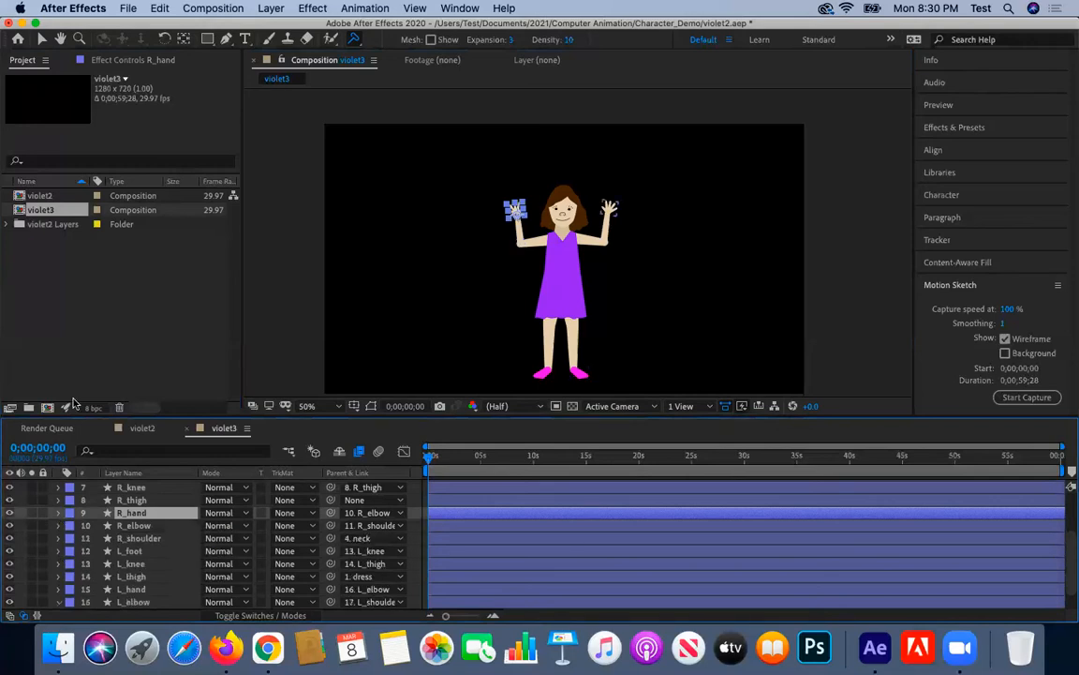
Create a new composition with the offered settings, nest violet3 in it as a layer and preview the playback.
left_click(58, 213)
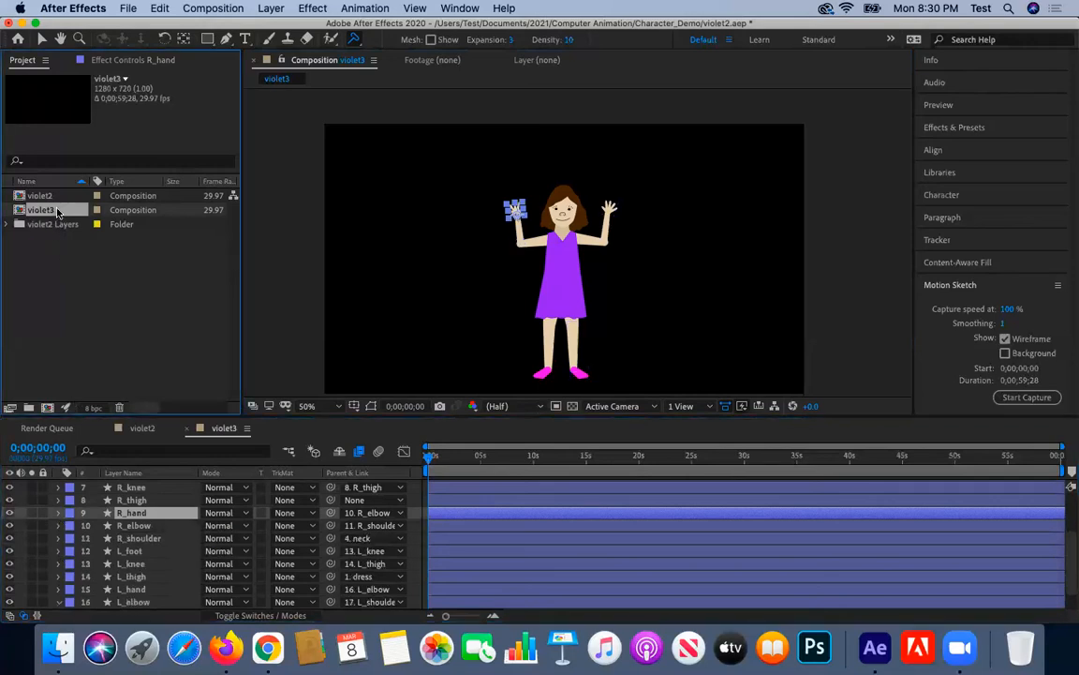
left_click(62, 269)
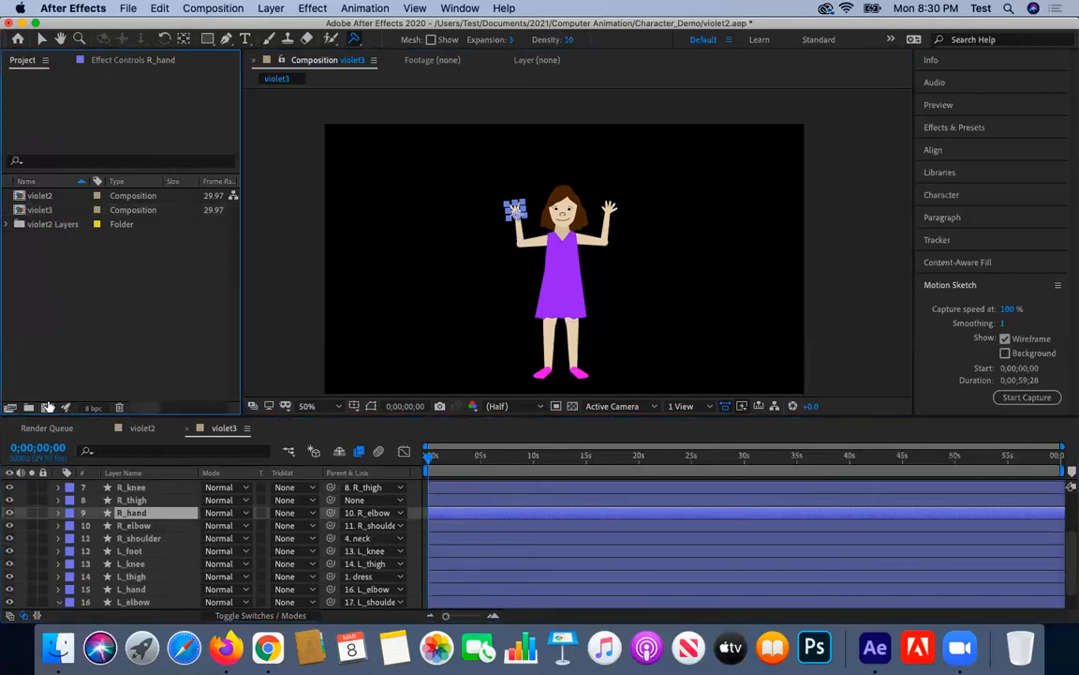
key("super+n")
left_click(713, 500)
left_click_drag(52, 229, 96, 556)
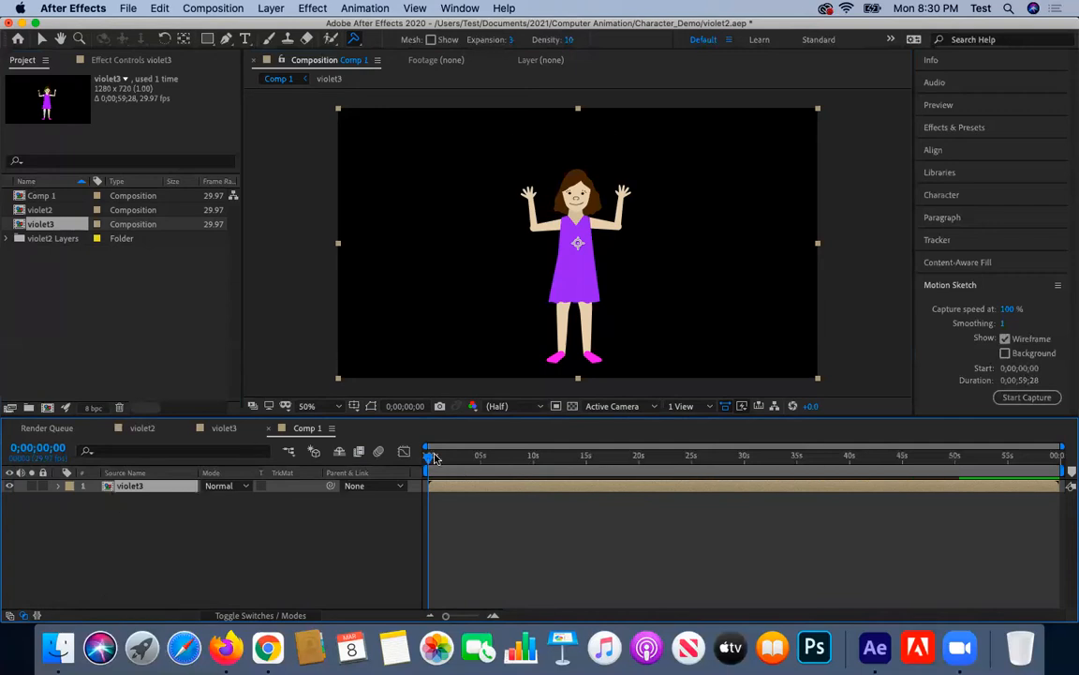
key("space")
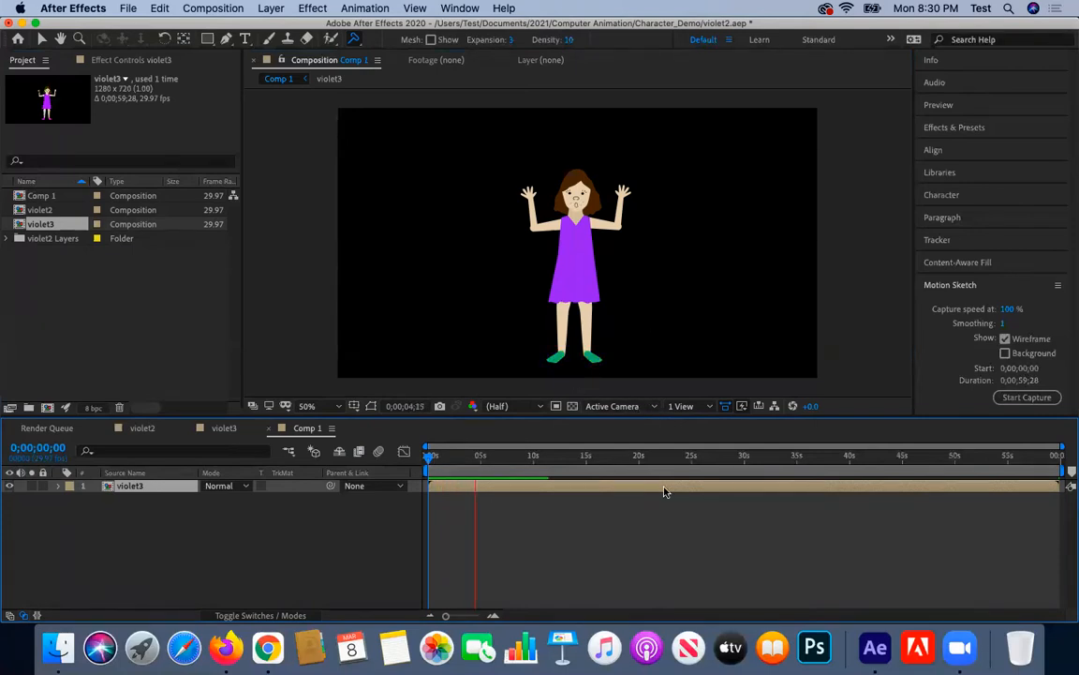
key("space")
In the violet3 composition, delete the Ellipse 1 shape from the contents of the exp_1 layer.
double_click(42, 225)
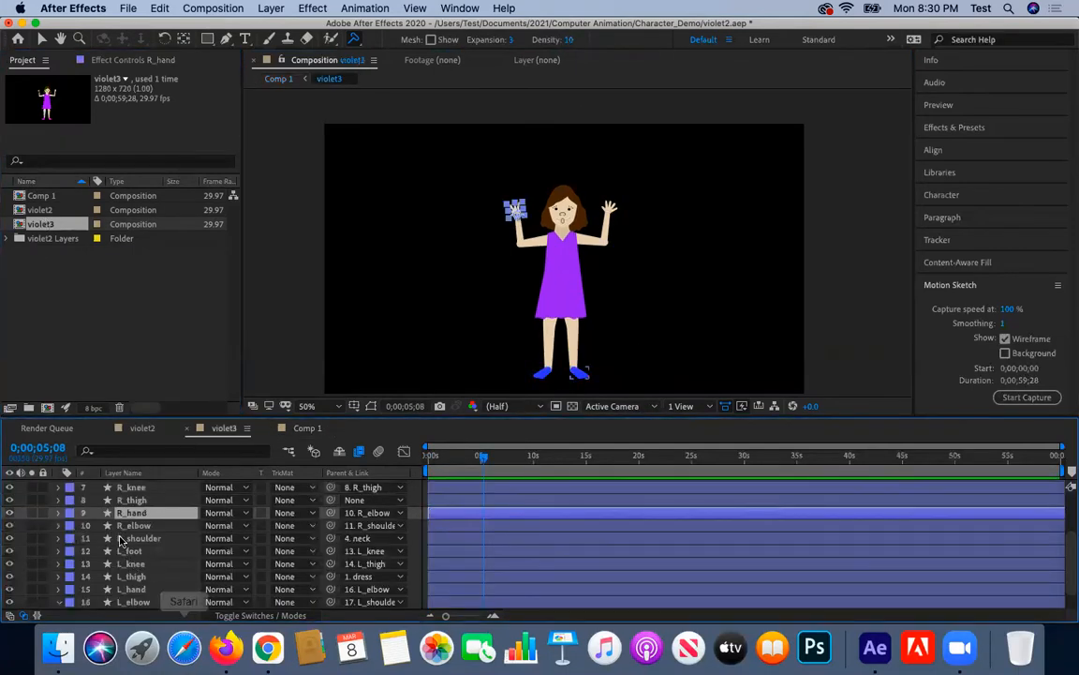
scroll(120, 541, "up", 3)
left_click(59, 499)
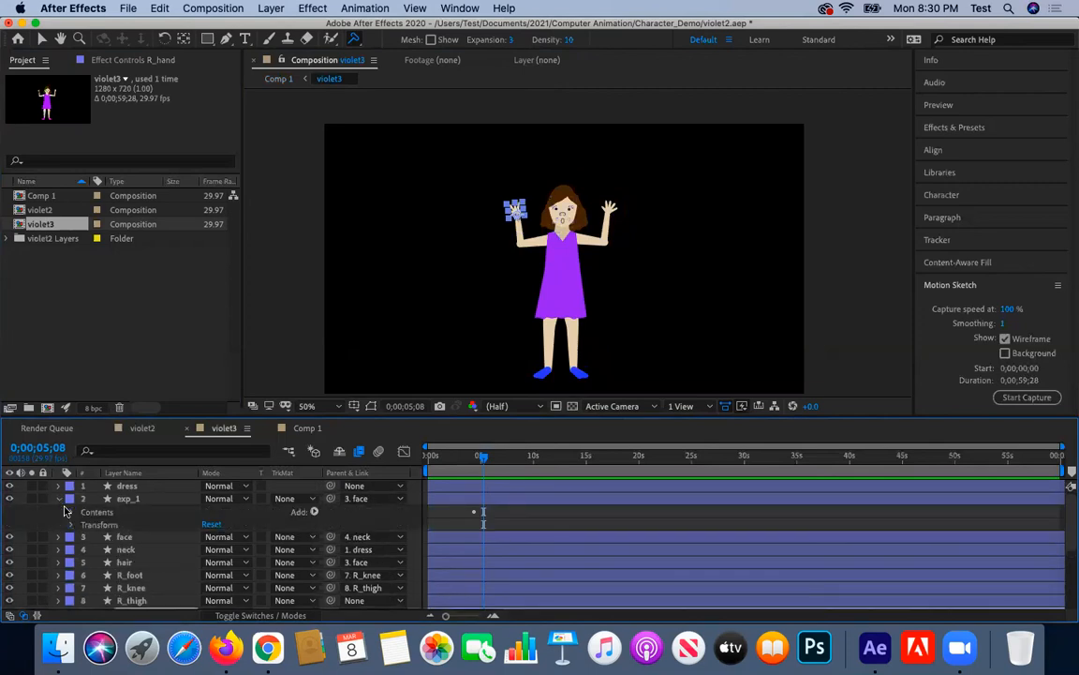
left_click(70, 512)
left_click(105, 500)
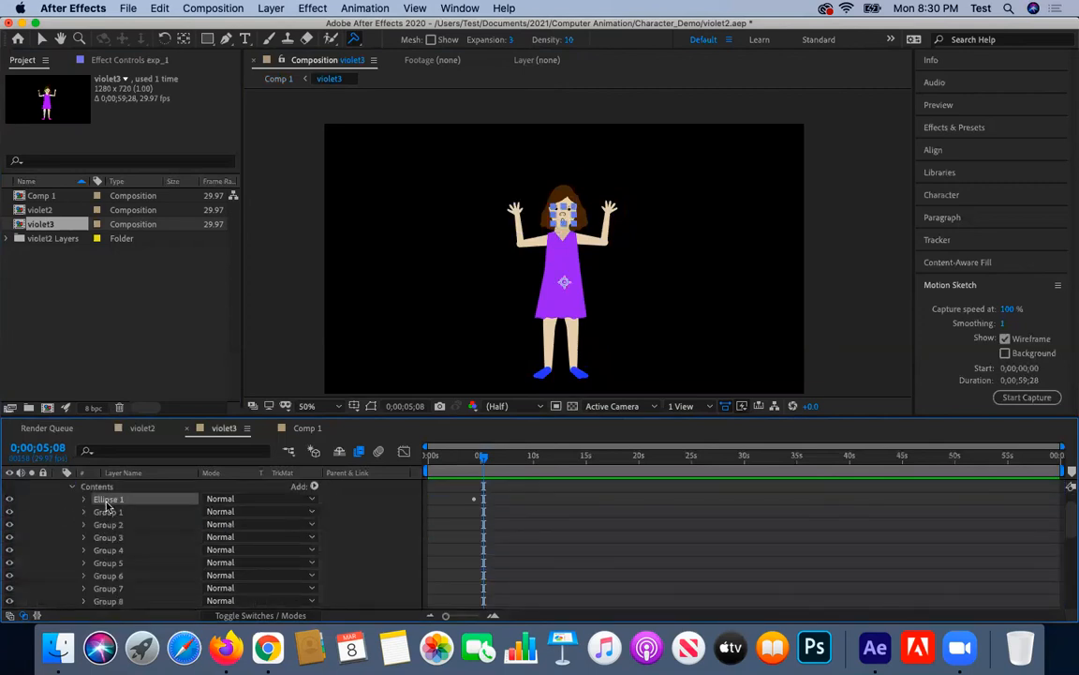
Remove the Opacity keyframes from the transform of Group 10 in exp_1 and set its Opacity to 100%.
scroll(92, 591, "down", 2)
left_click(83, 576)
scroll(109, 590, "down", 2)
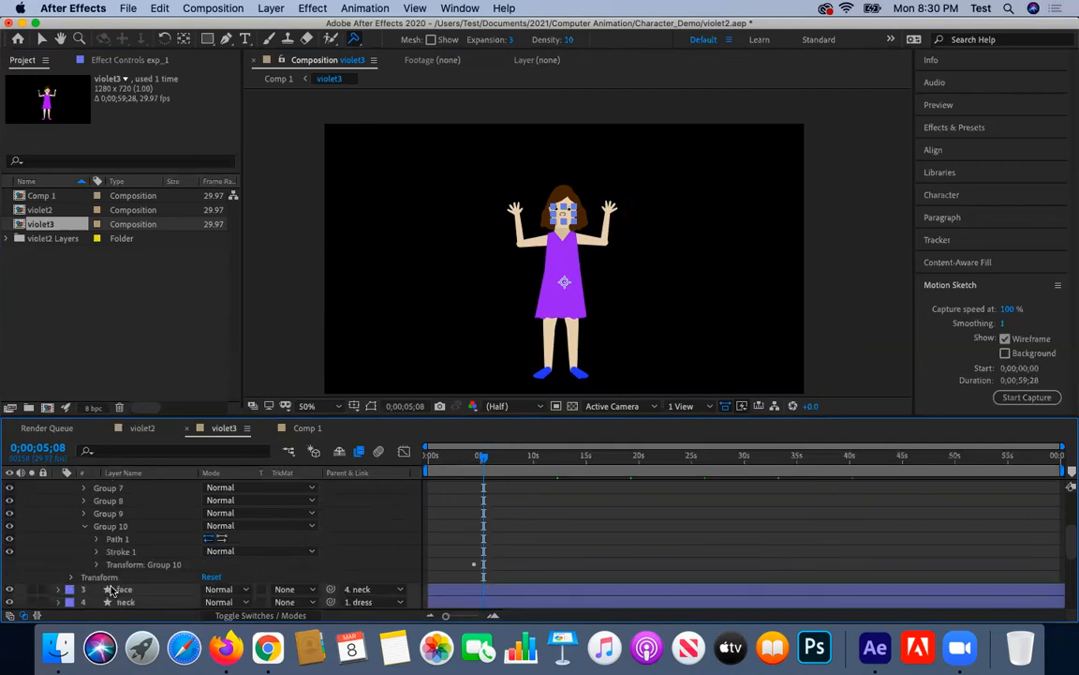
left_click(96, 540)
left_click(96, 540)
left_click(97, 551)
scroll(244, 548, "down", 5)
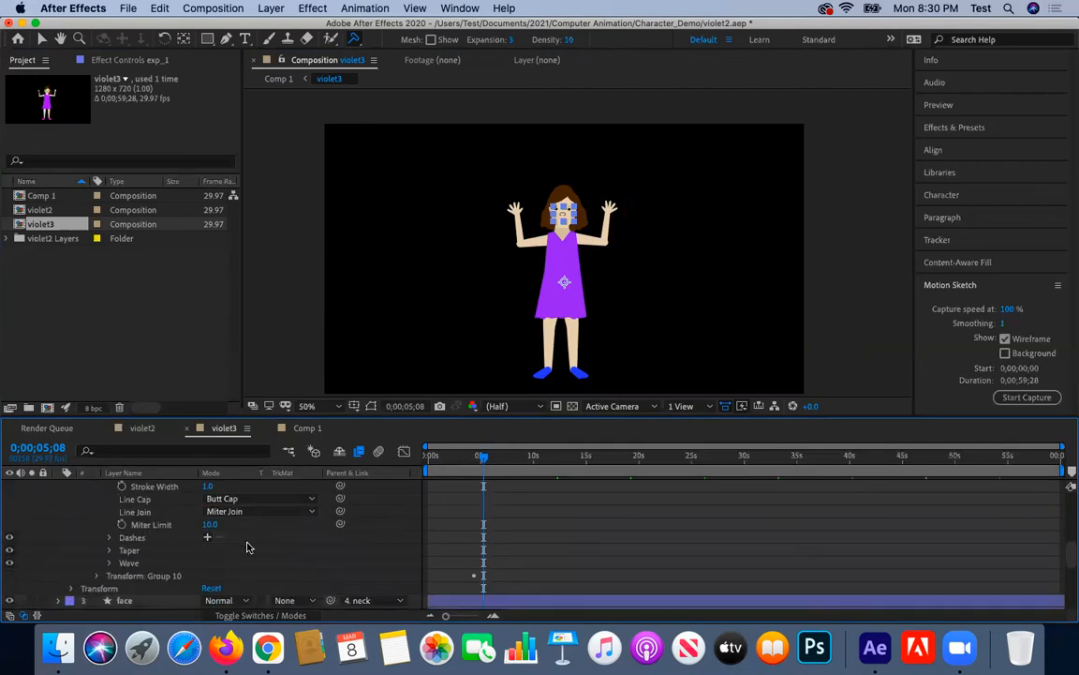
scroll(246, 549, "up", 4)
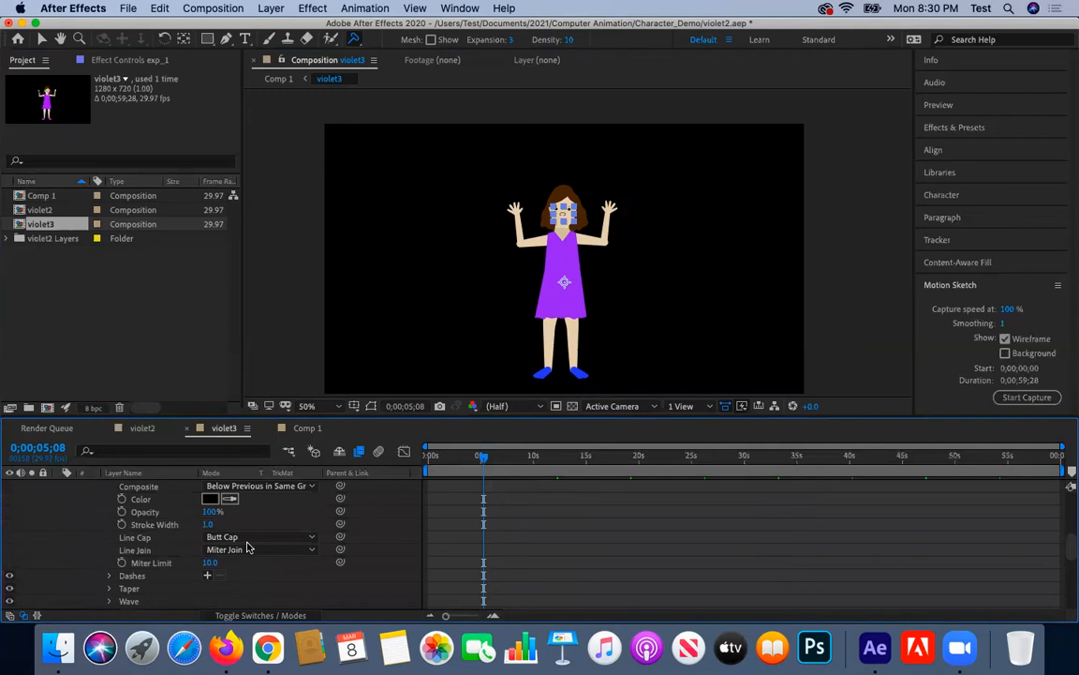
scroll(248, 548, "up", 3)
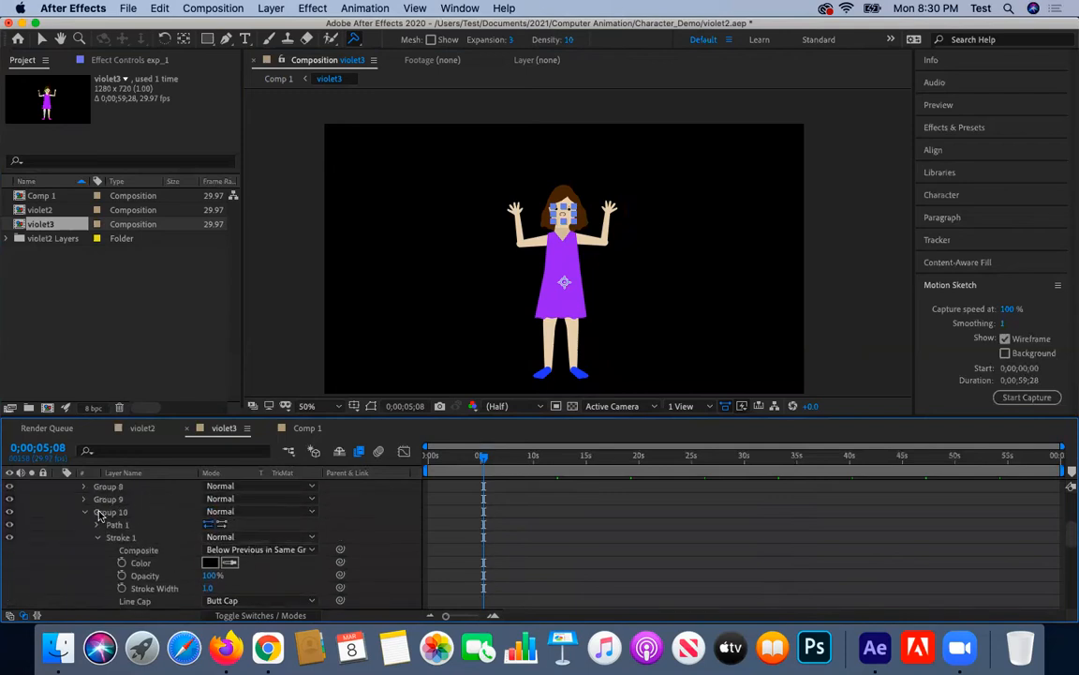
scroll(501, 512, "down", 5)
scroll(501, 513, "down", 2)
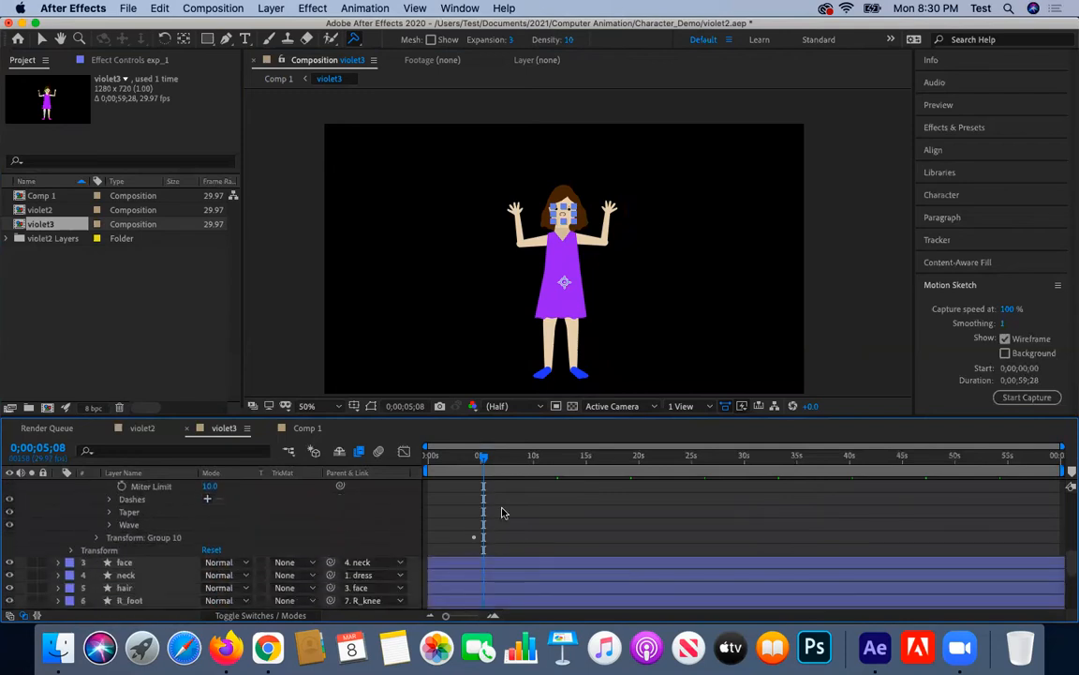
left_click(99, 541)
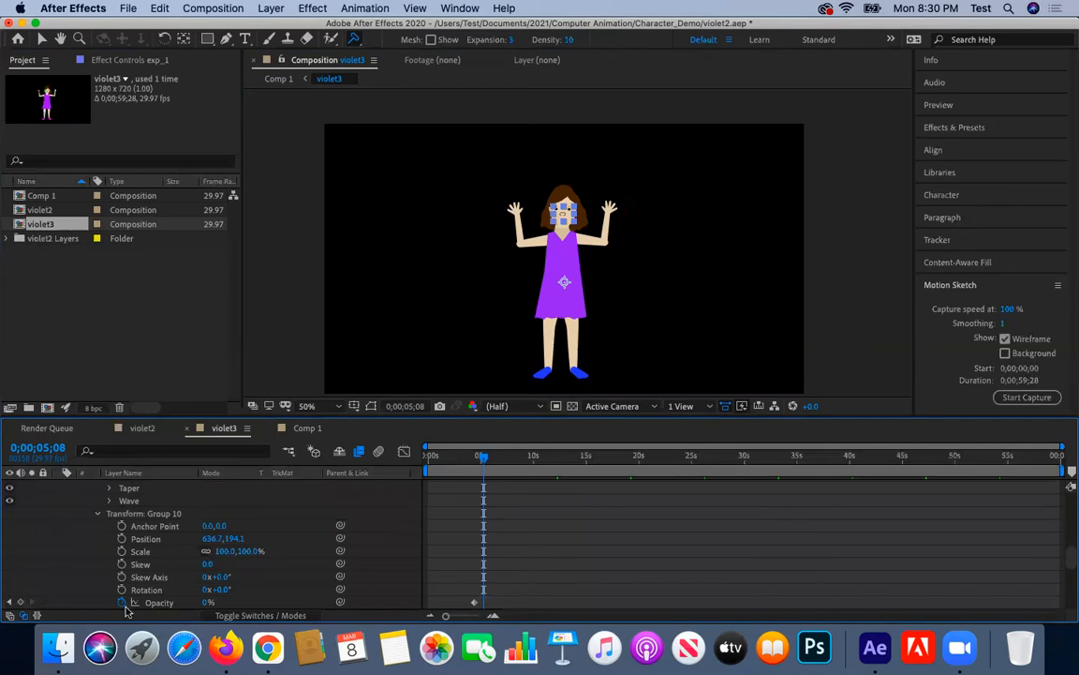
left_click(207, 603)
key("Return")
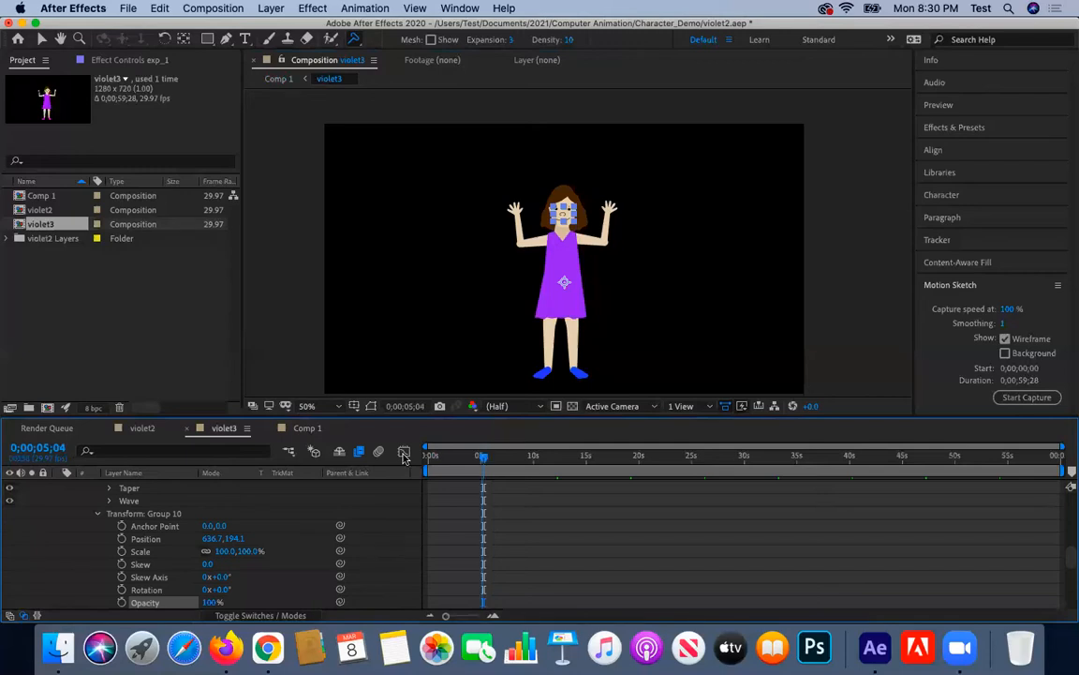
Return violet3 to its first frame to check the mouth shape in Group 10, then collapse the exp_1 layer.
key("Home")
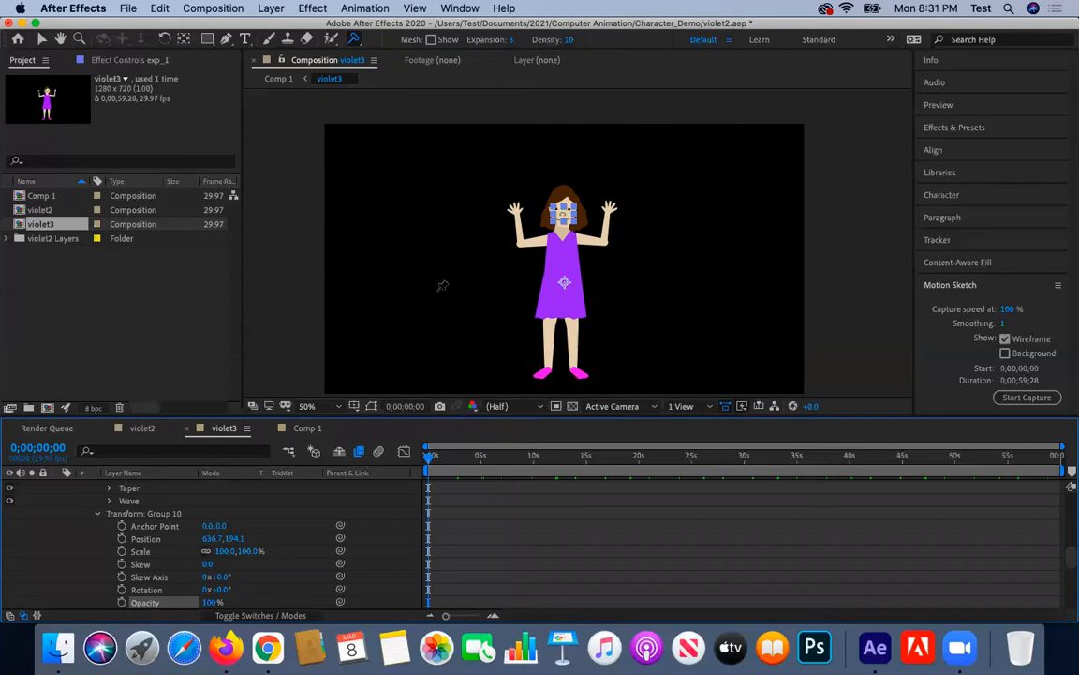
scroll(234, 562, "up", 5)
scroll(238, 574, "up", 2)
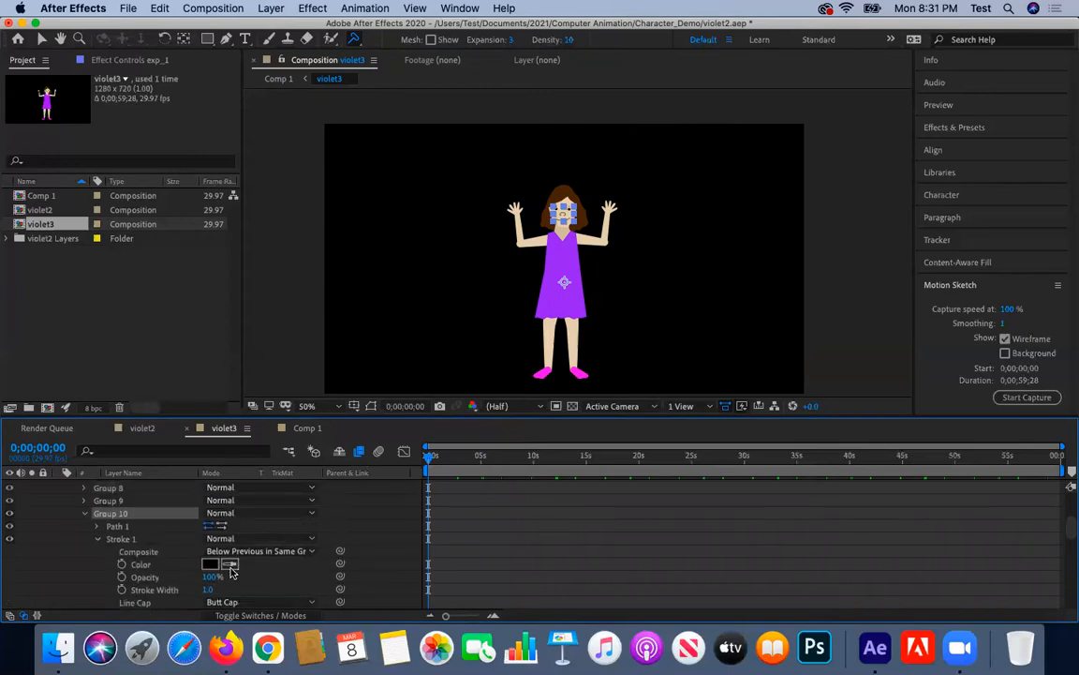
left_click(122, 528)
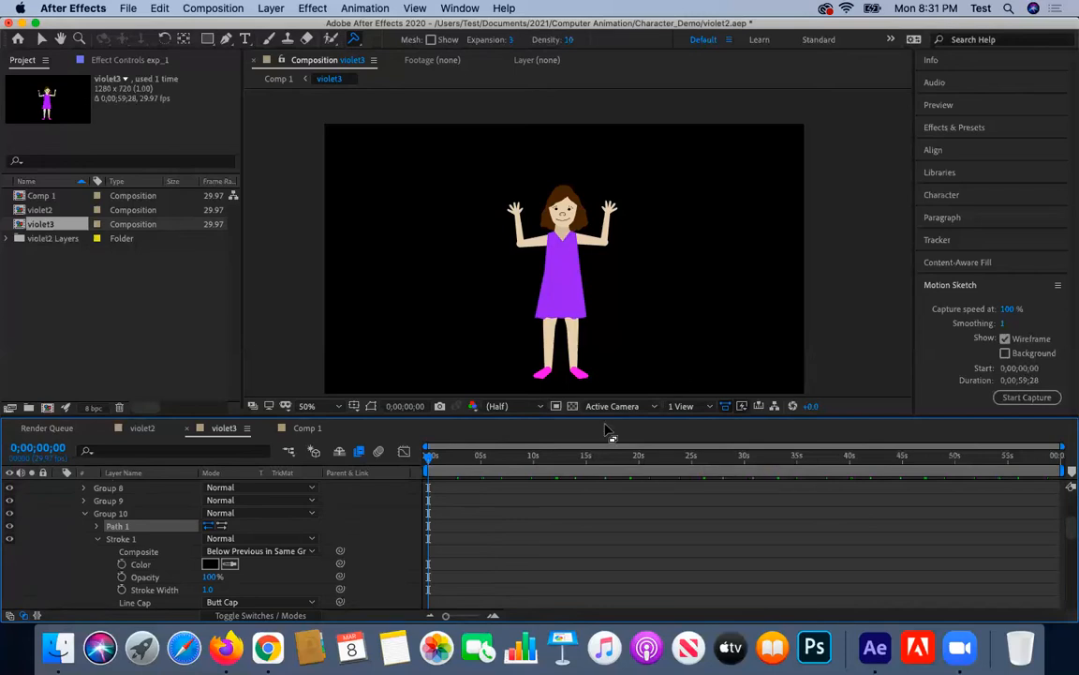
scroll(179, 562, "up", 5)
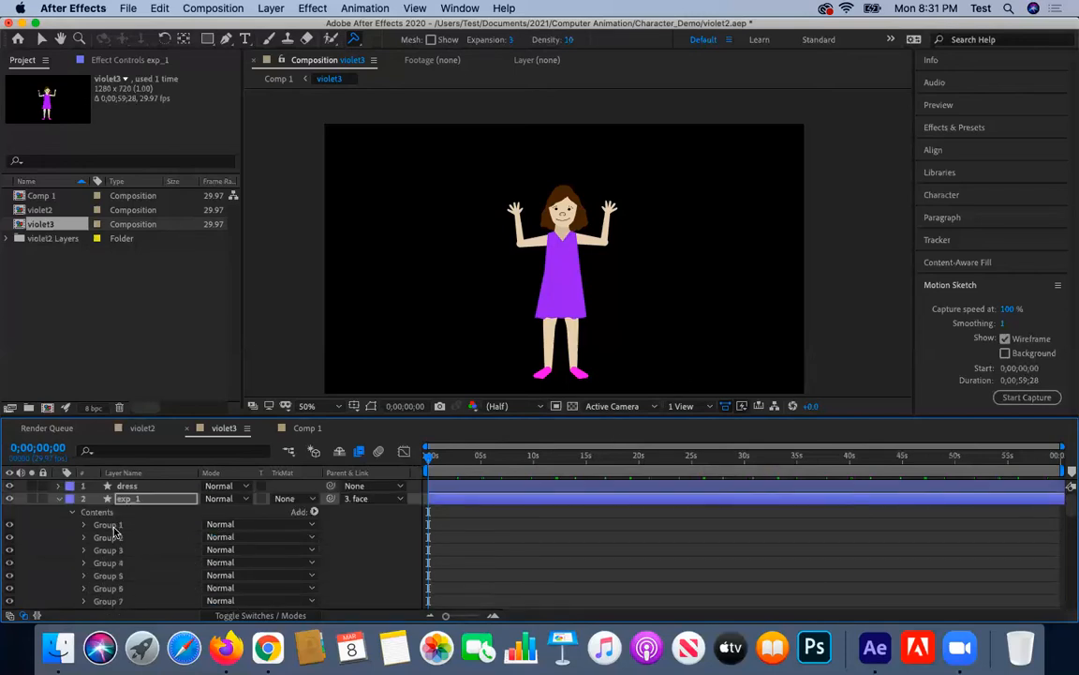
left_click(58, 500)
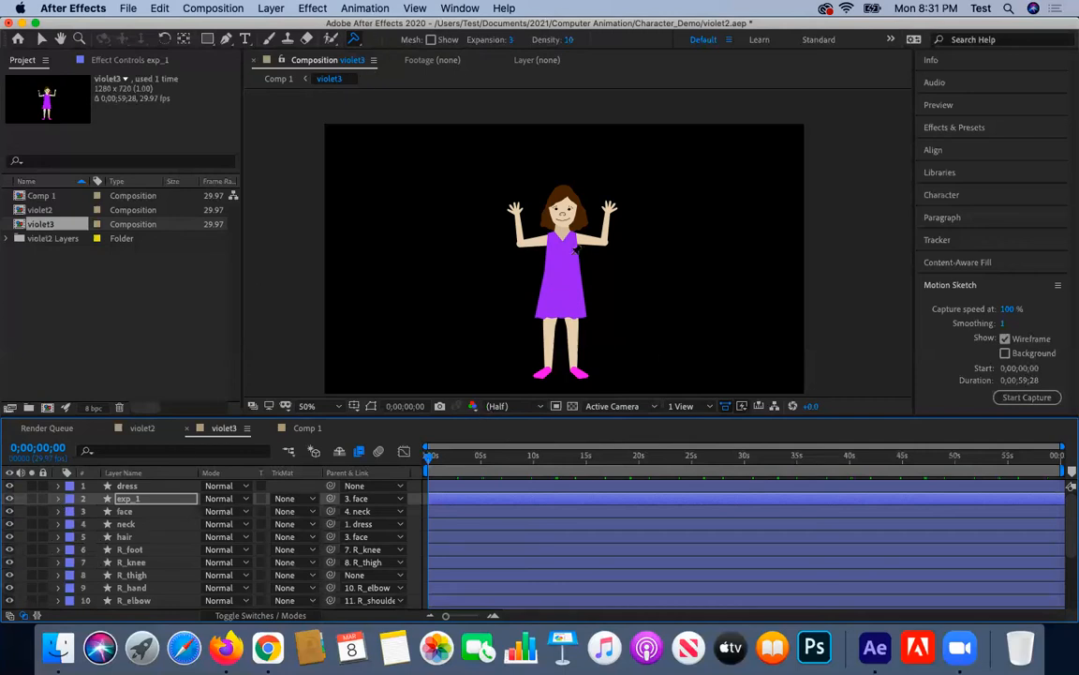
In Comp 1 at the first frame, place Puppet Advanced pins on both hands and both elbows of the nested violet3 layer.
double_click(41, 196)
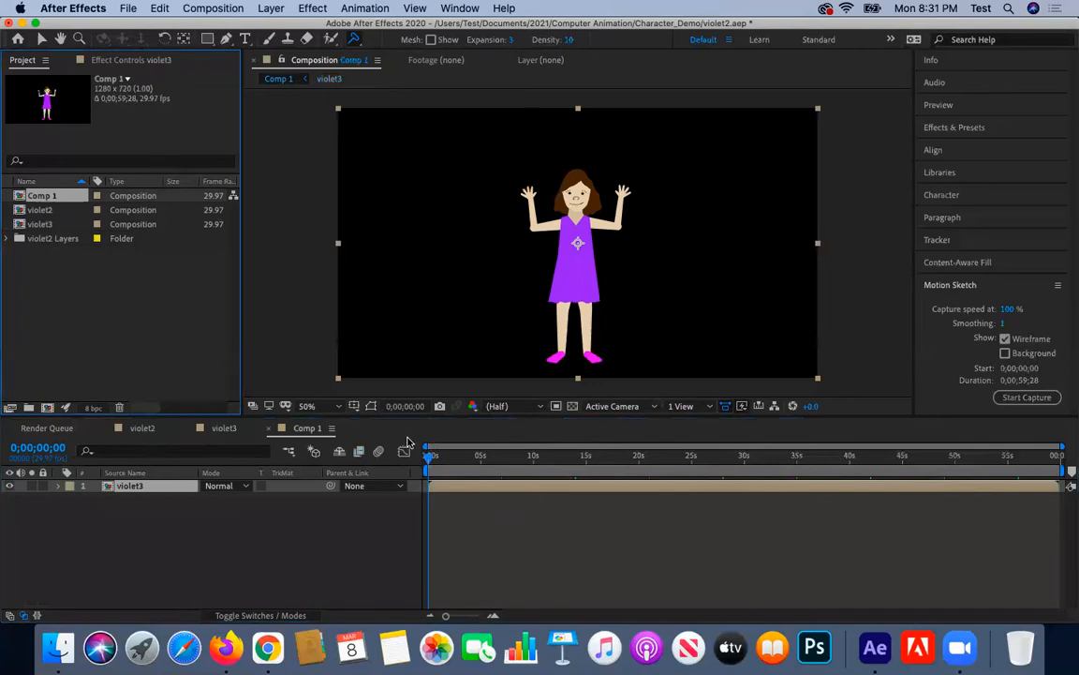
left_click_drag(446, 462, 429, 480)
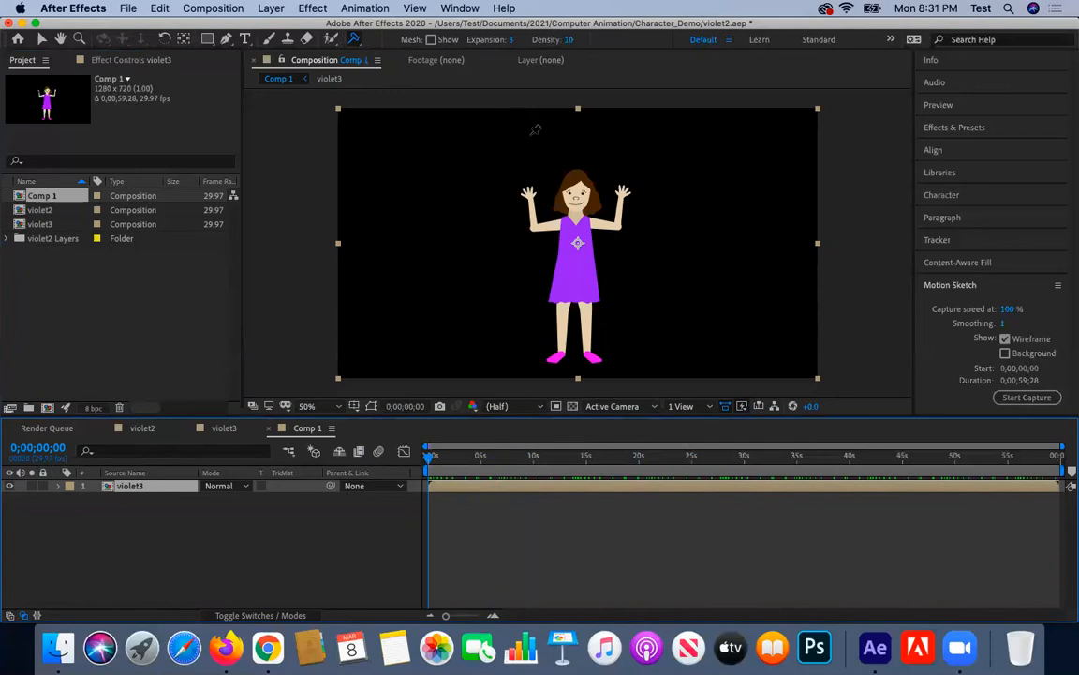
left_click(531, 193)
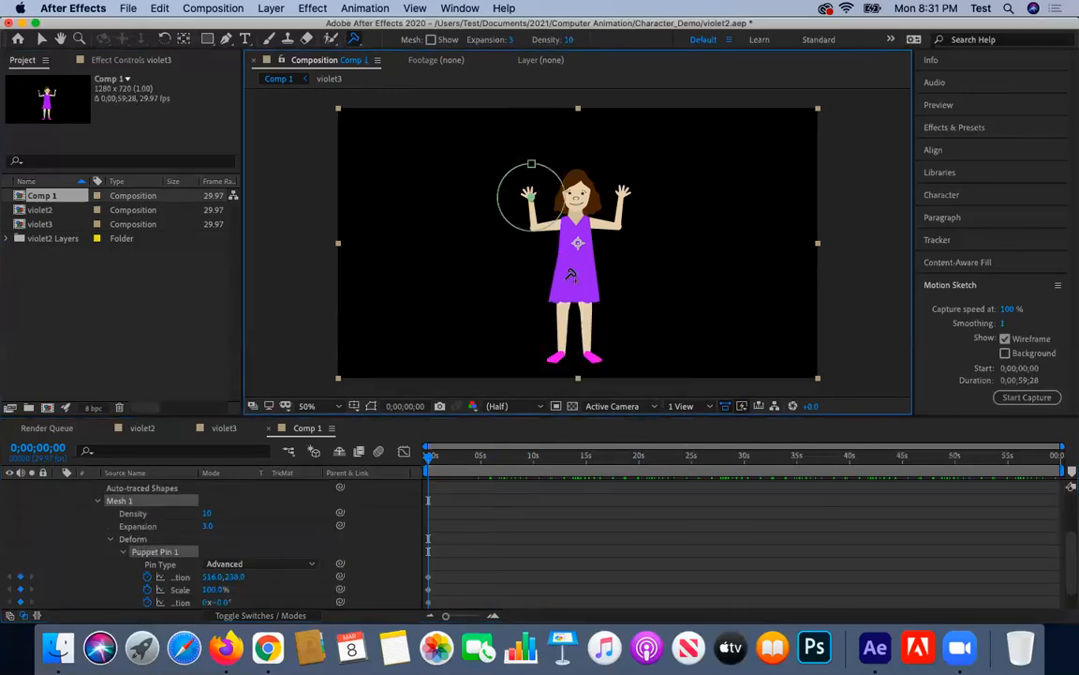
left_click(625, 194)
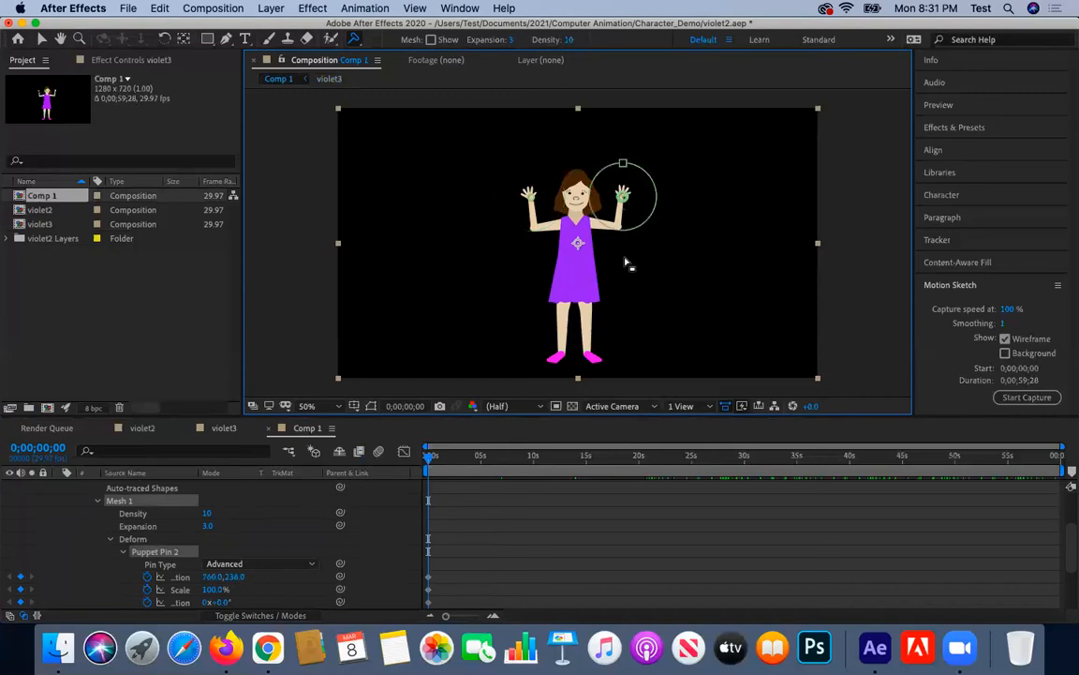
left_click(534, 228)
left_click(616, 229)
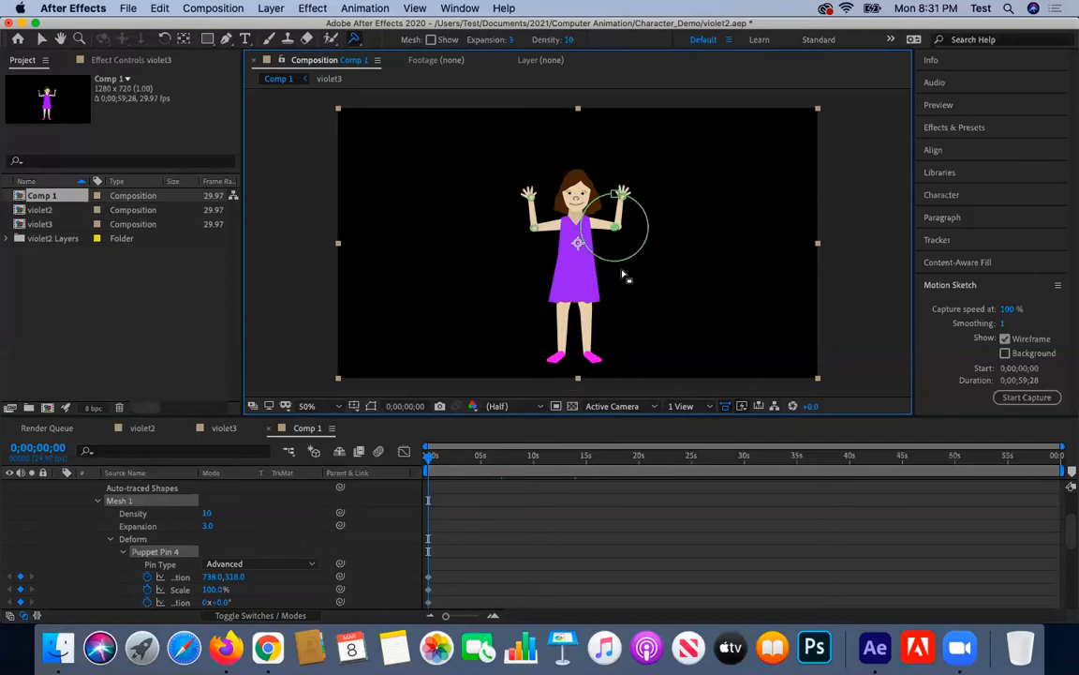
Try moving the Puppet pin on the character's left elbow slightly outward, then nudge it back to its starting position.
left_click_drag(618, 230, 626, 234)
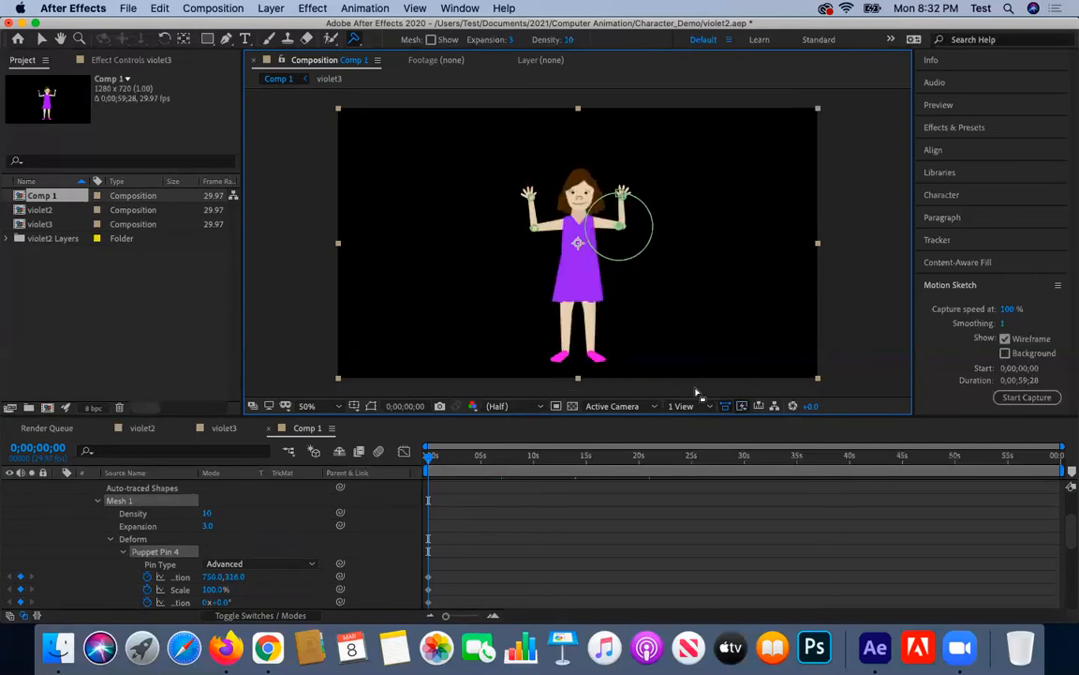
key("Left")
key("Left")
key("Left")
key("Left")
key("Left")
key("Left")
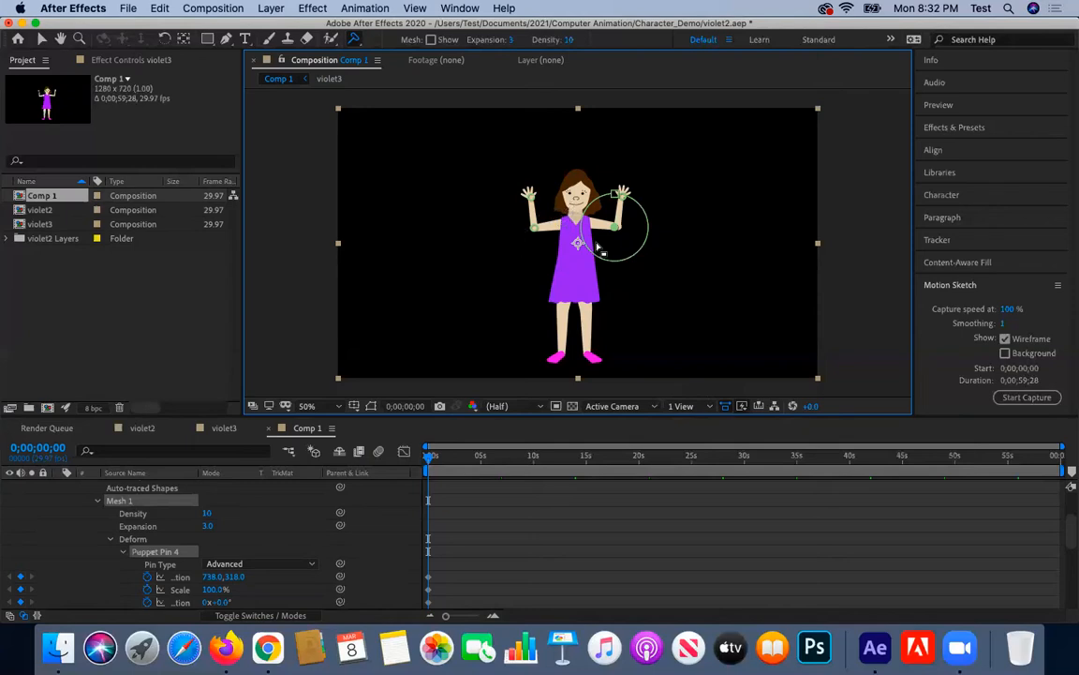
Show the Puppet mesh on the nested violet3 layer.
left_click(432, 40)
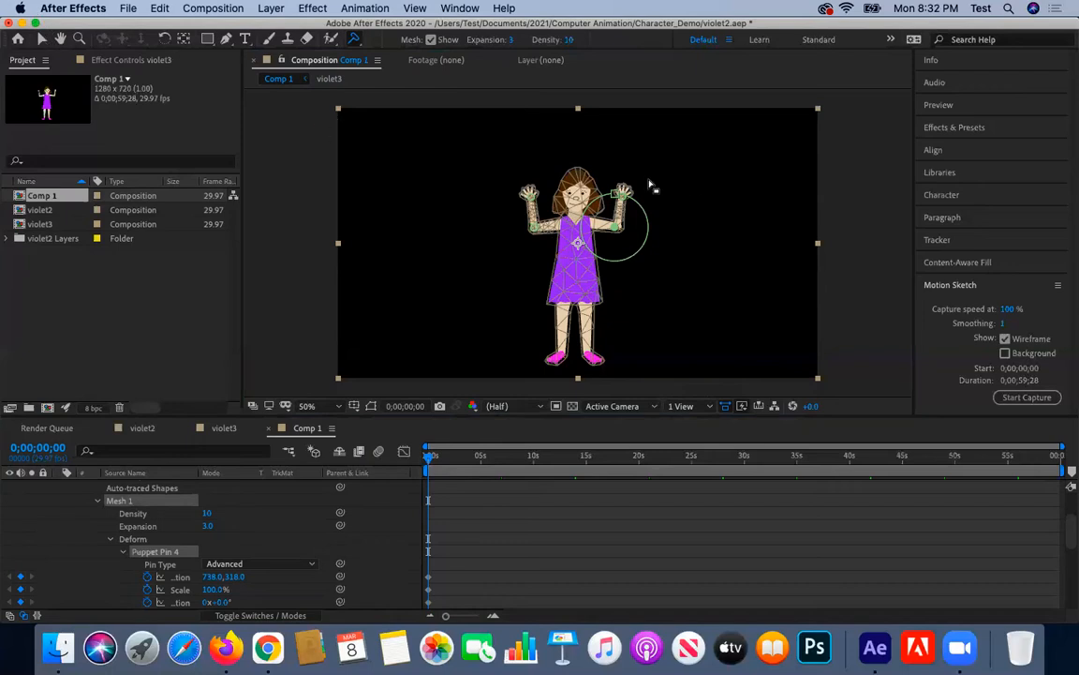
Examine the Puppet mesh and pin placement around the character's raised arms, especially the left hand and elbow.
scroll(690, 183, "up", 5)
scroll(689, 184, "down", 4)
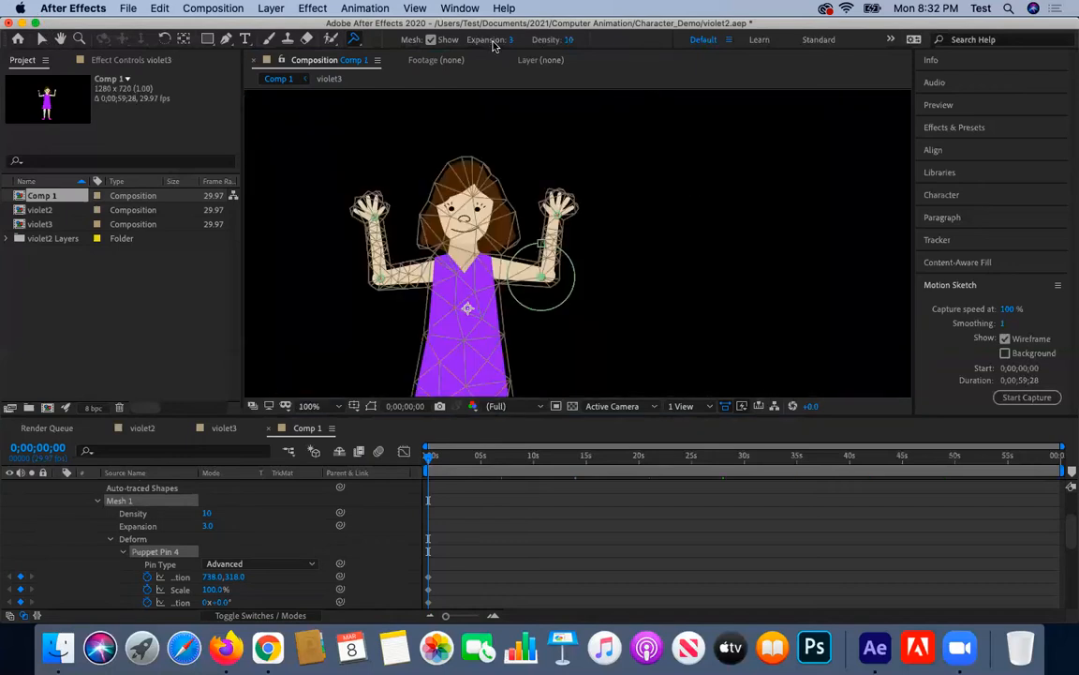
key("comma")
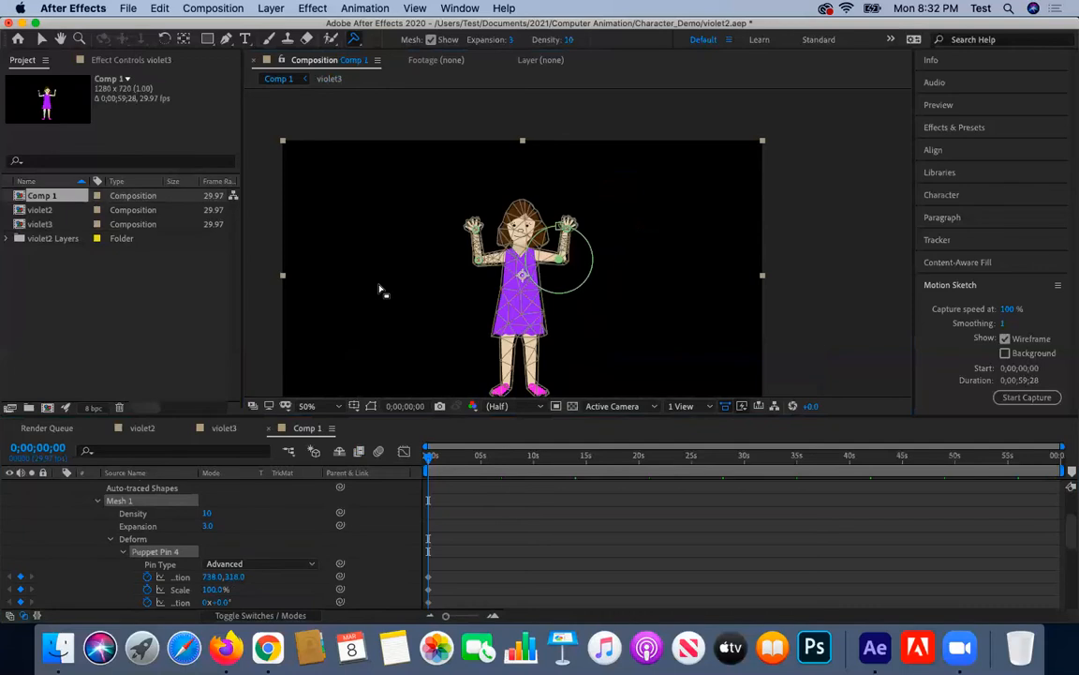
key("period")
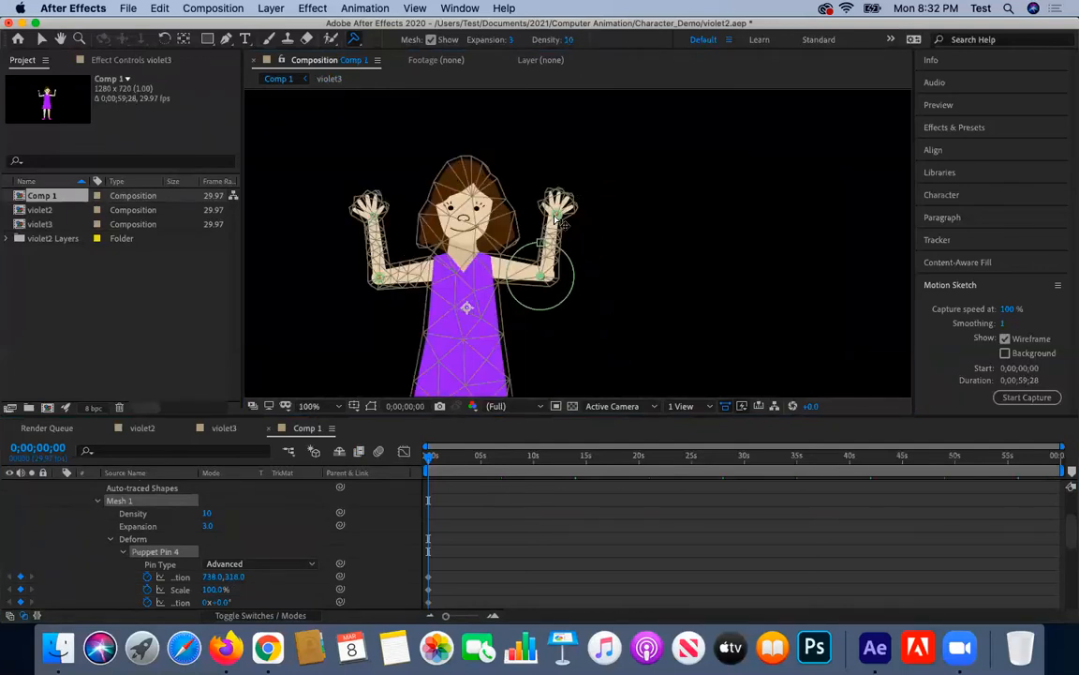
left_click(41, 38)
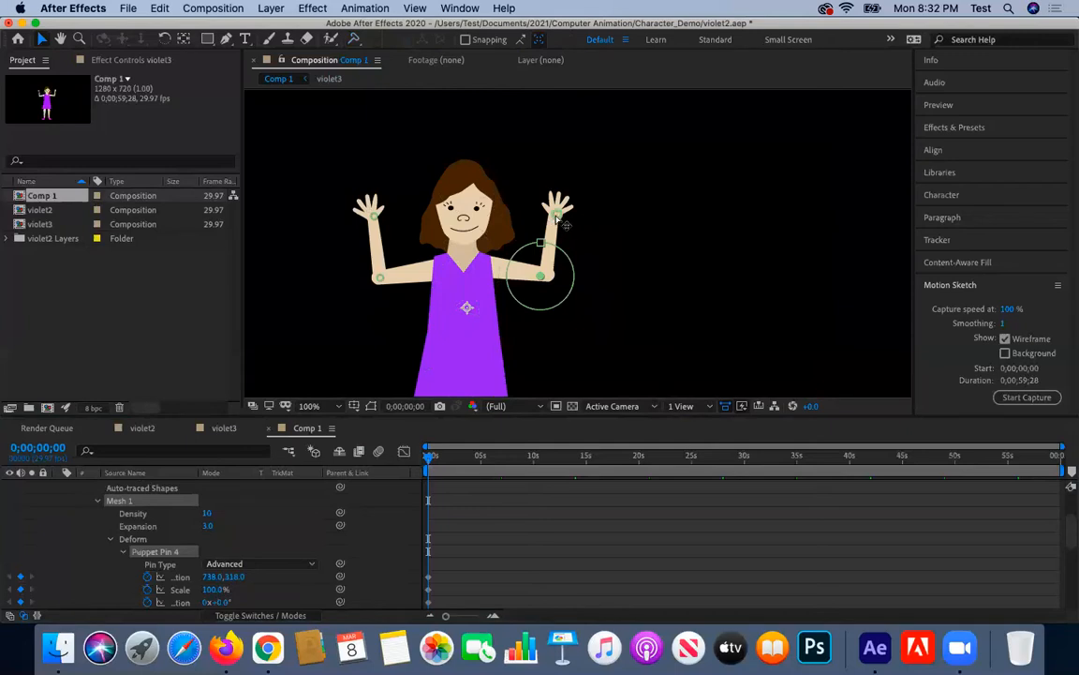
left_click(467, 216)
left_click(557, 215)
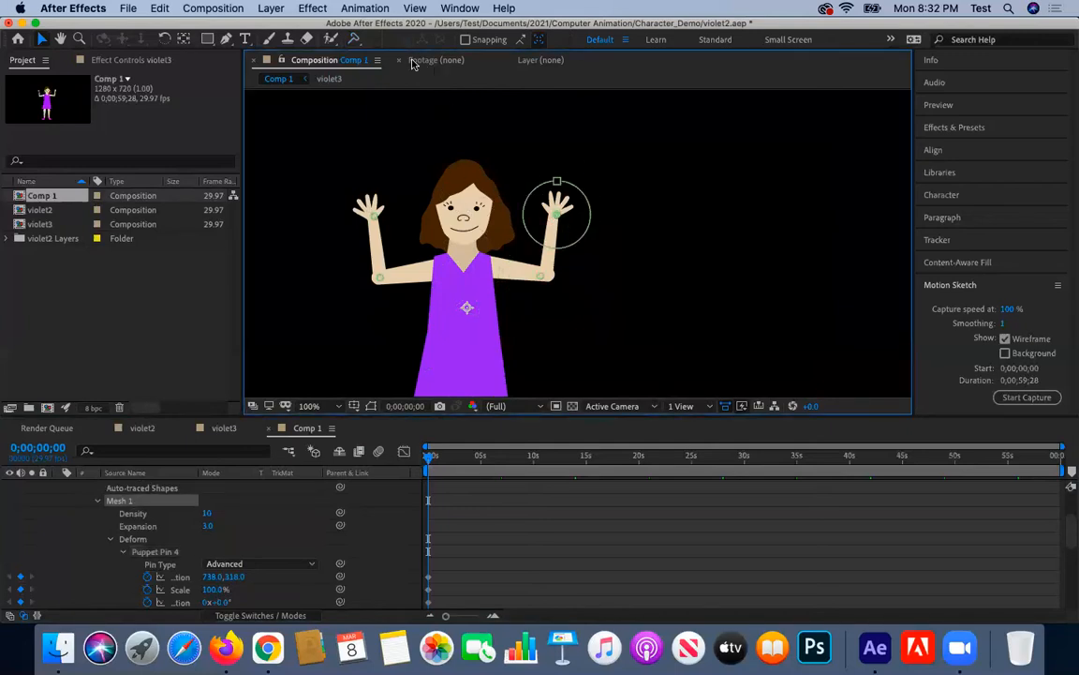
left_click(354, 38)
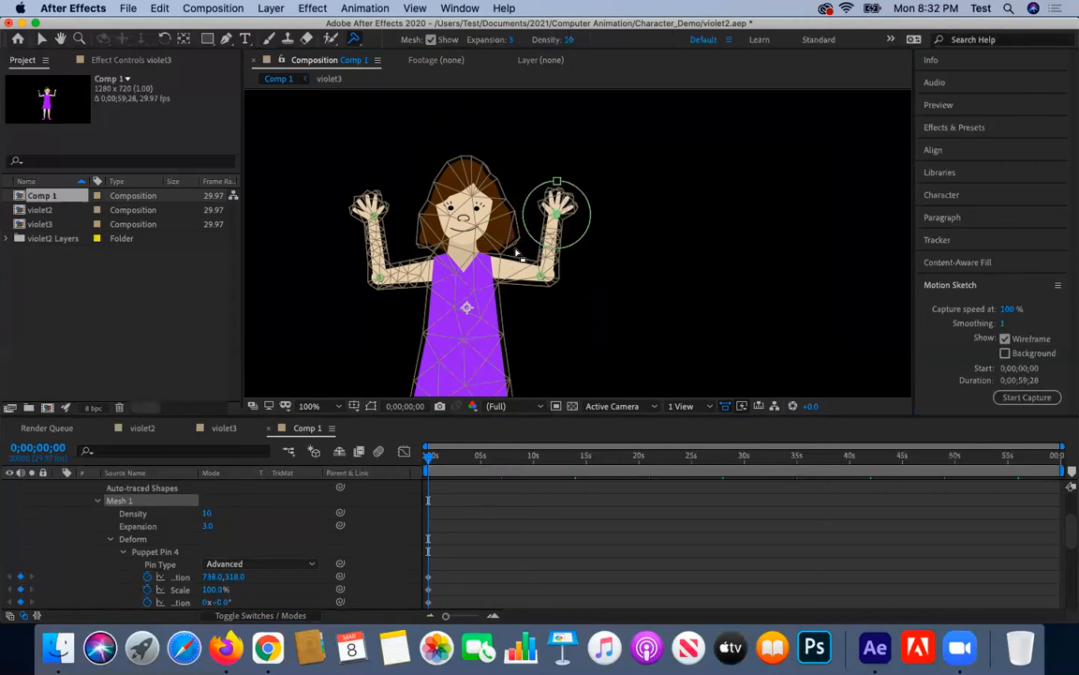
Try moving the pin on the character's left hand outward and back to see how the forearm bends at the elbow.
left_click(42, 39)
left_click_drag(557, 214, 620, 208)
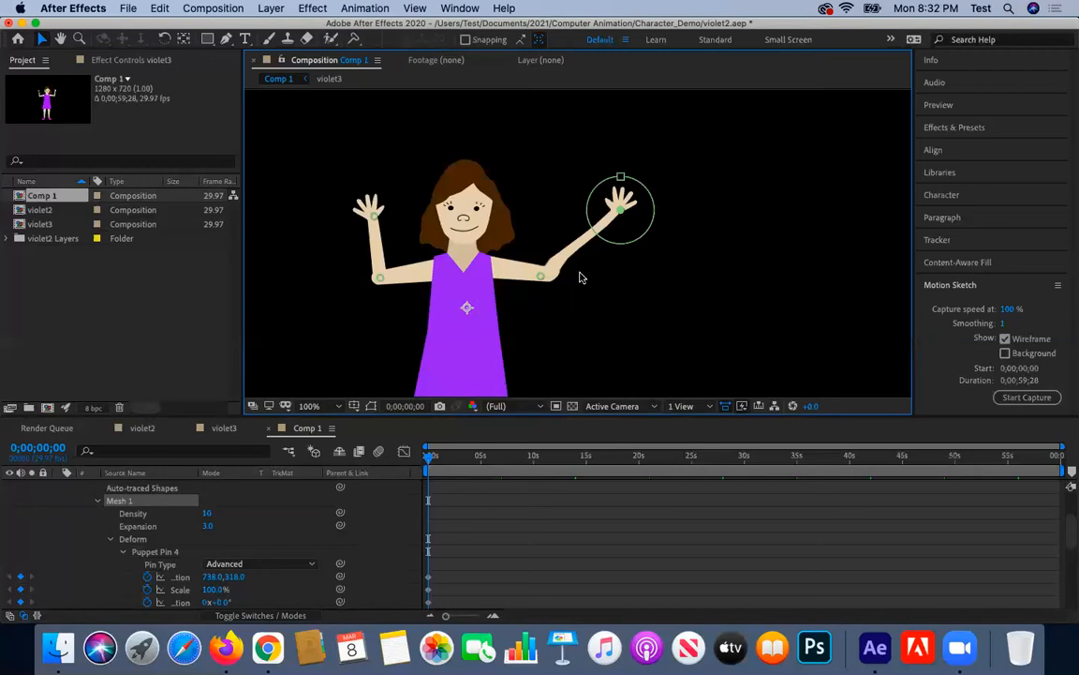
mouse_move(620, 210)
left_mouse_down()
mouse_move(568, 179)
mouse_move(551, 206)
left_mouse_up()
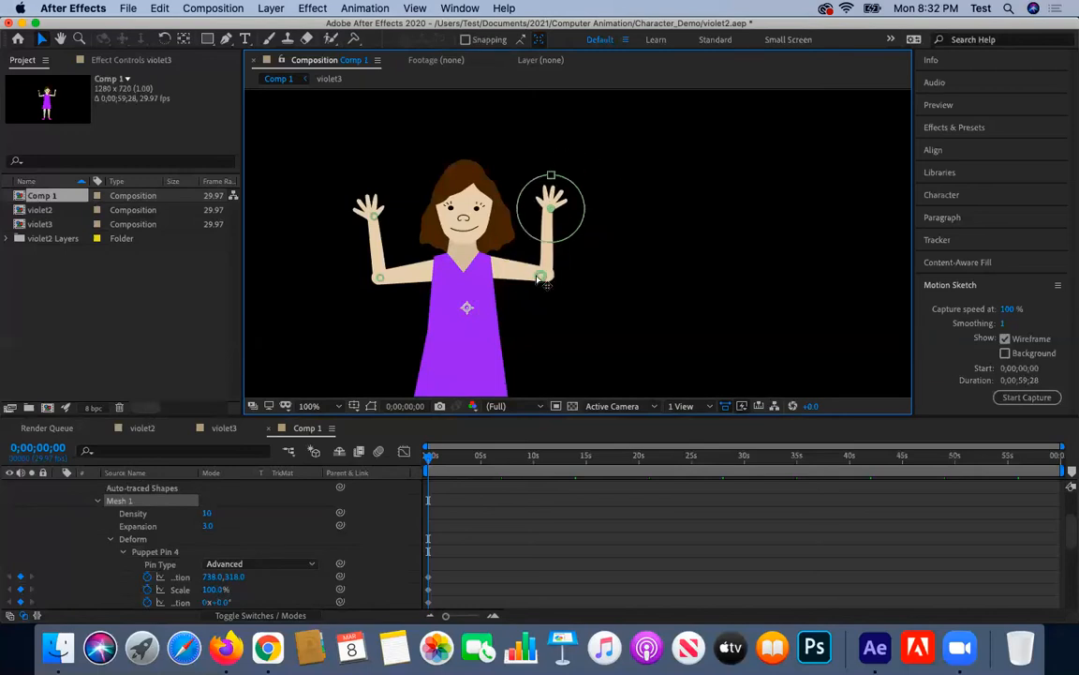
Replace the pin on the character's left elbow with a Puppet Advanced pin placed nearer the outer edge of the joint.
left_click(541, 278)
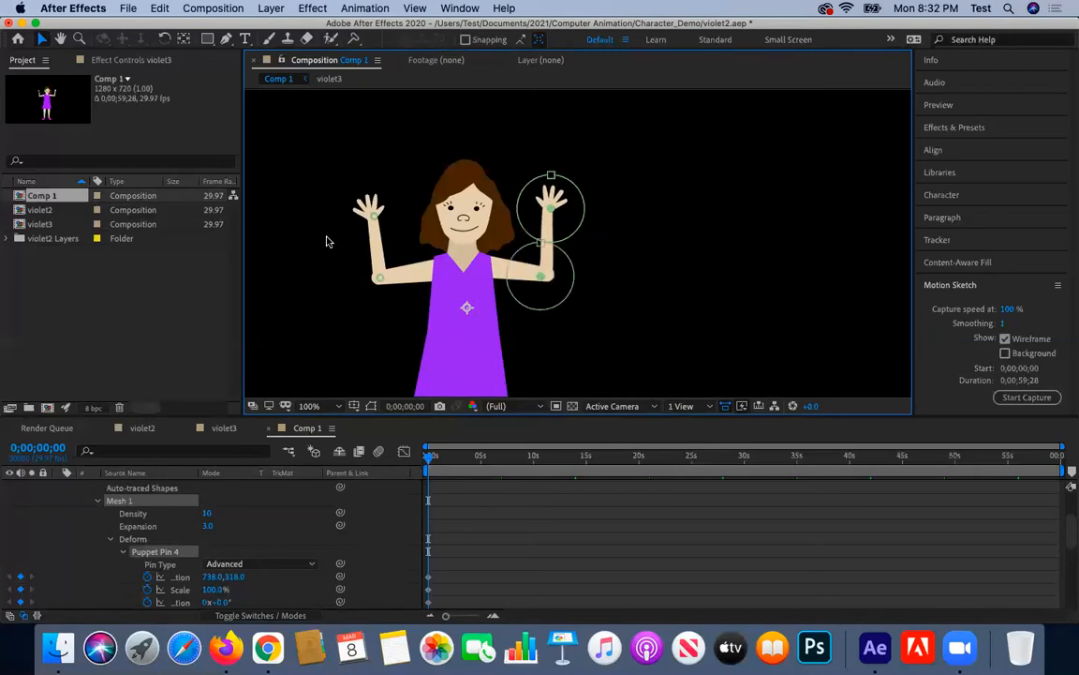
left_click(380, 226)
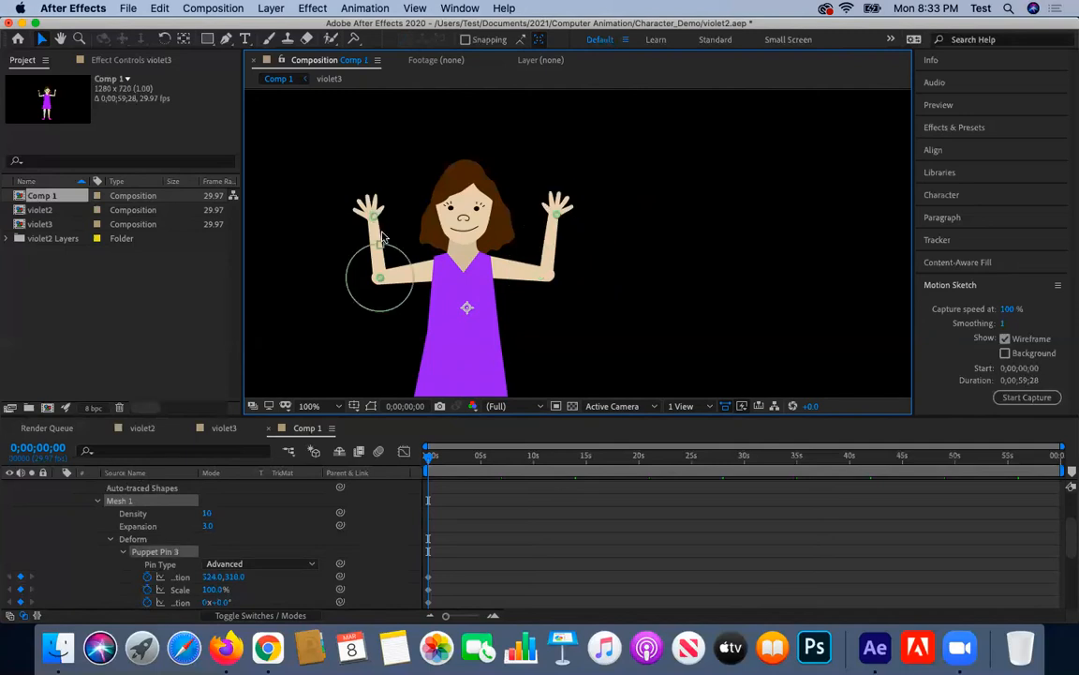
left_click(374, 216, "shift")
left_click(556, 214, "shift")
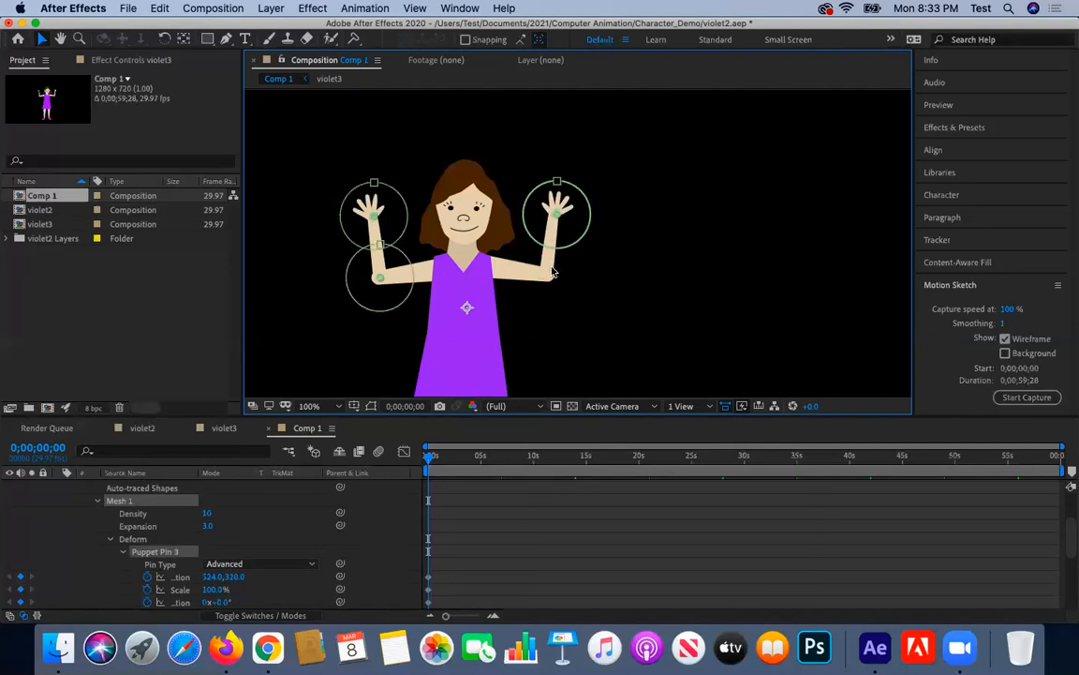
left_click(354, 38)
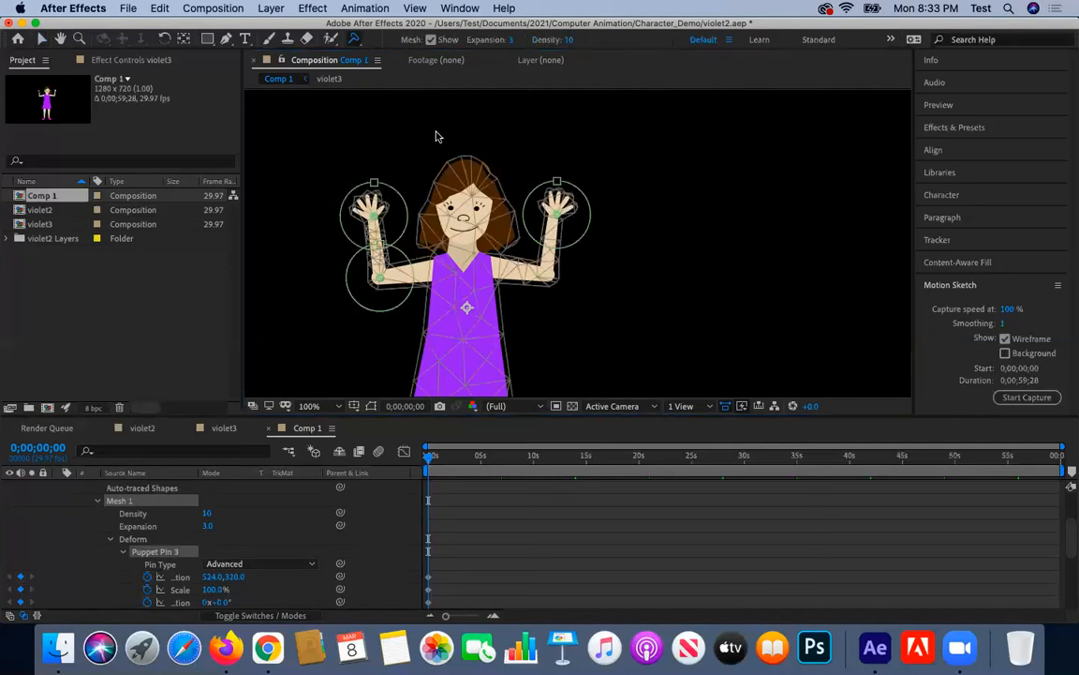
left_click(550, 273)
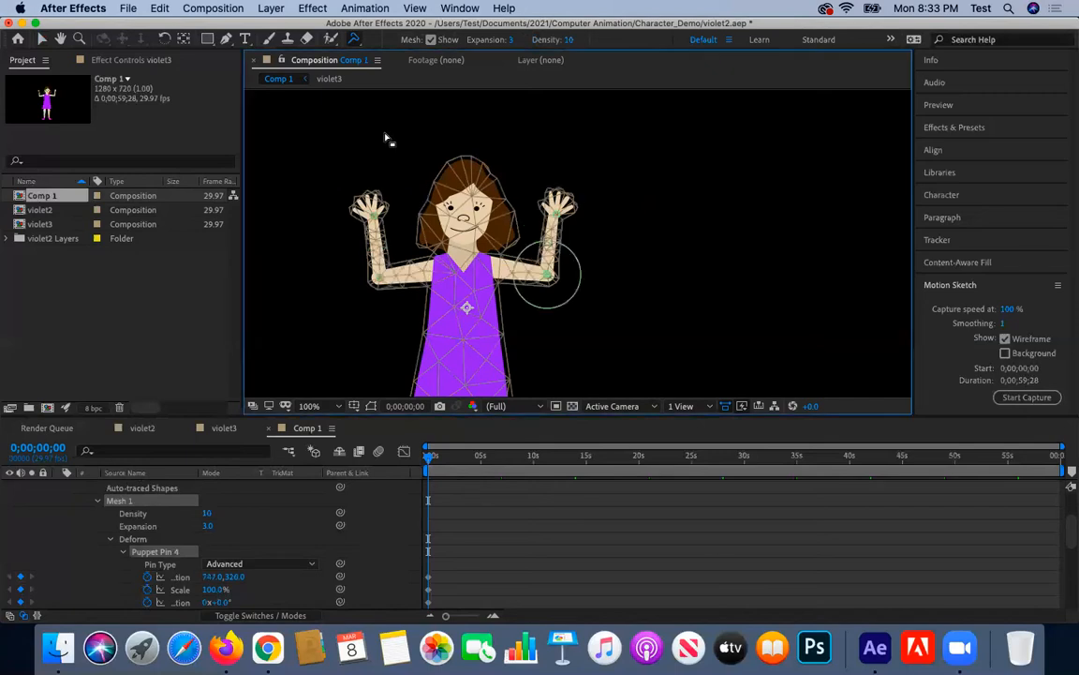
Select the pins on both hands and both elbows and move them together slightly upward and to the right.
left_click(40, 39)
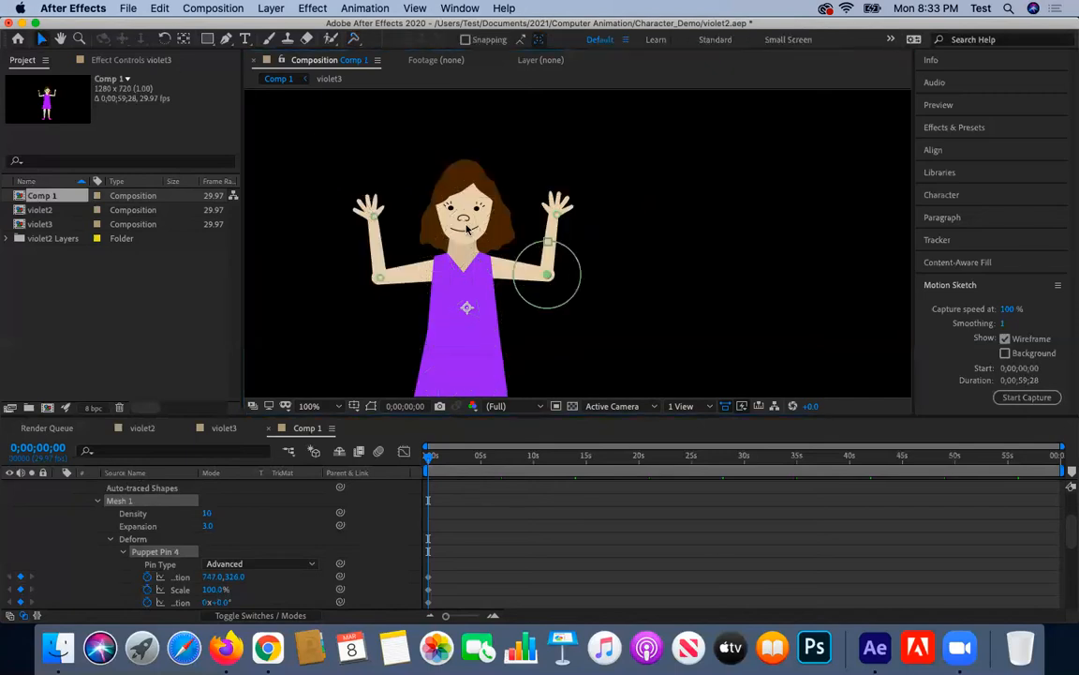
left_click(557, 216, "shift")
left_click(374, 214, "shift")
left_click(378, 277, "shift")
left_click_drag(557, 214, 560, 226)
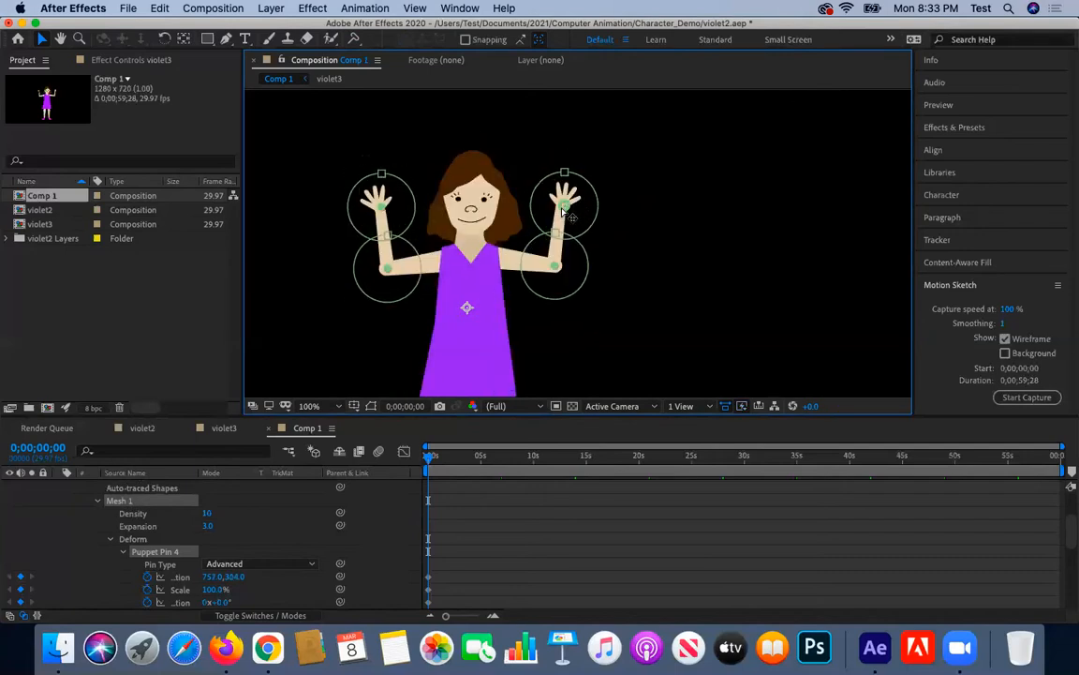
mouse_move(389, 231)
left_mouse_down()
mouse_move(387, 181)
mouse_move(384, 230)
left_mouse_up()
Add Puppet Advanced pins at the character's neck and at the middle of the purple dress.
left_click(354, 40)
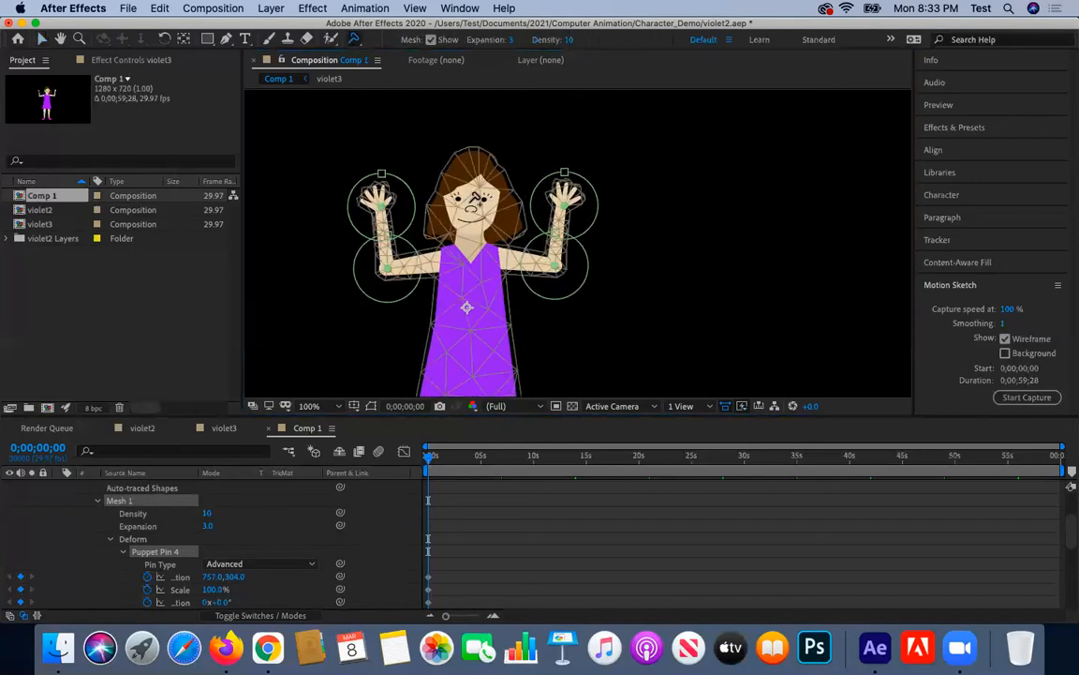
left_click(472, 243)
left_click(475, 328)
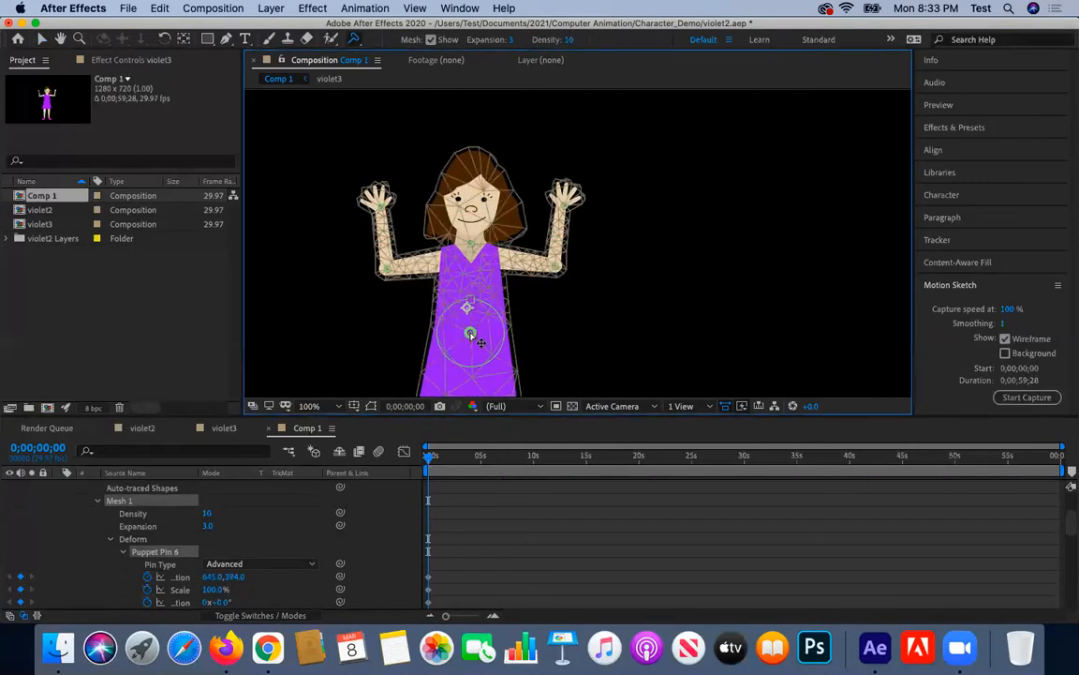
scroll(475, 335, "down", 3)
scroll(473, 366, "up", 1)
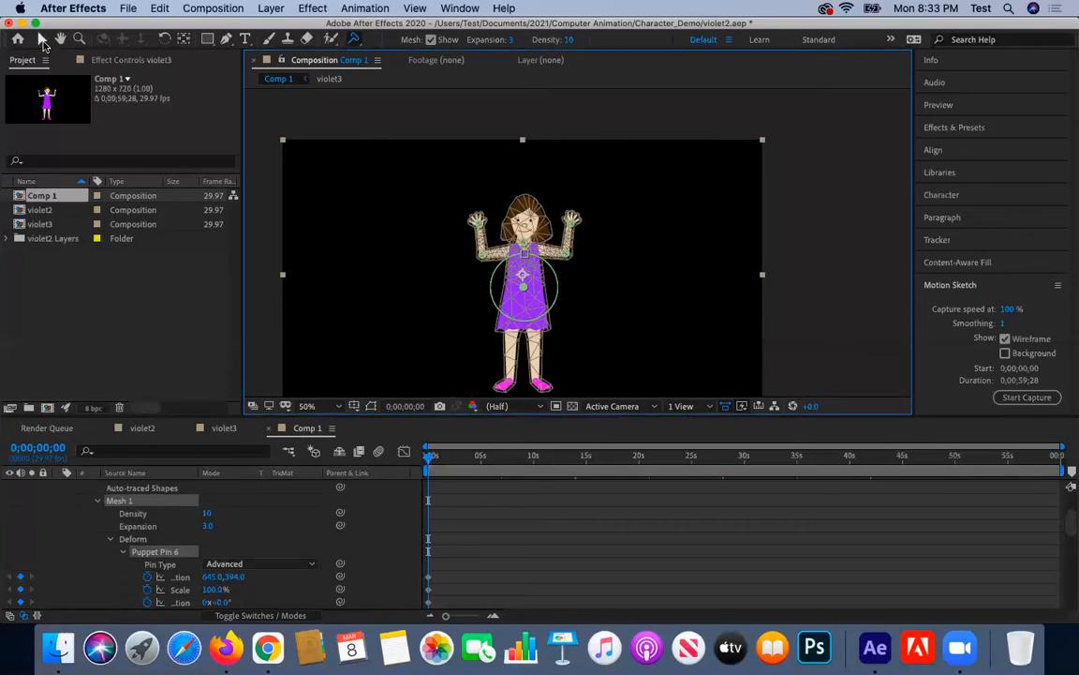
Select the pins on both hands and both elbows and shift them together to a slightly lower position at the first frame.
left_click(41, 39)
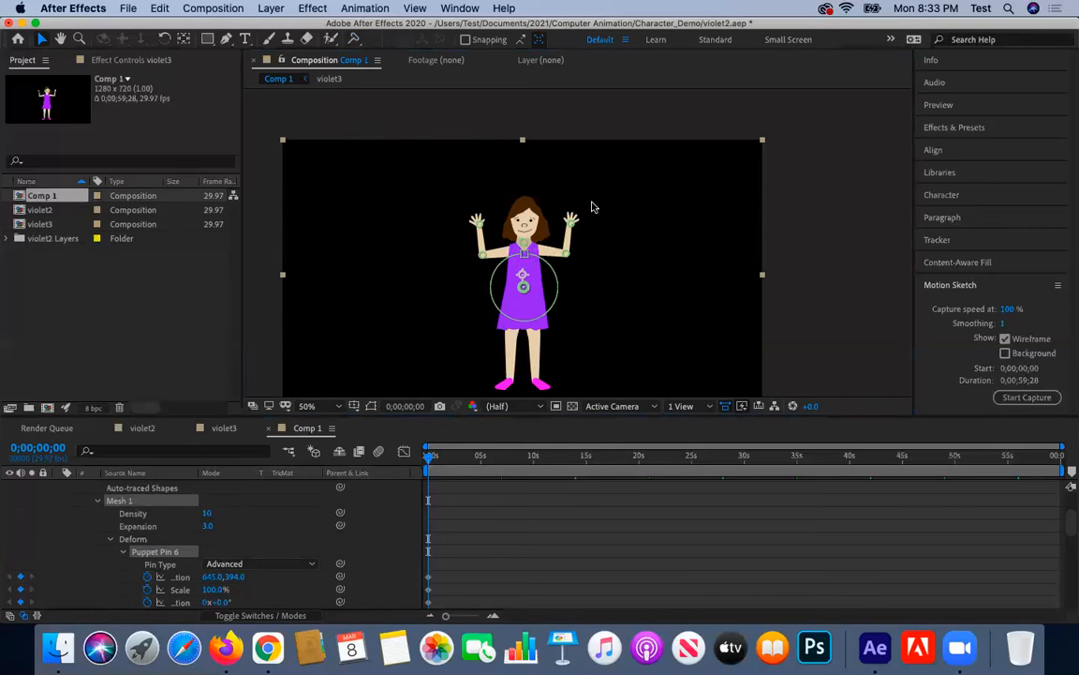
left_click(568, 240)
left_click(566, 253, "shift")
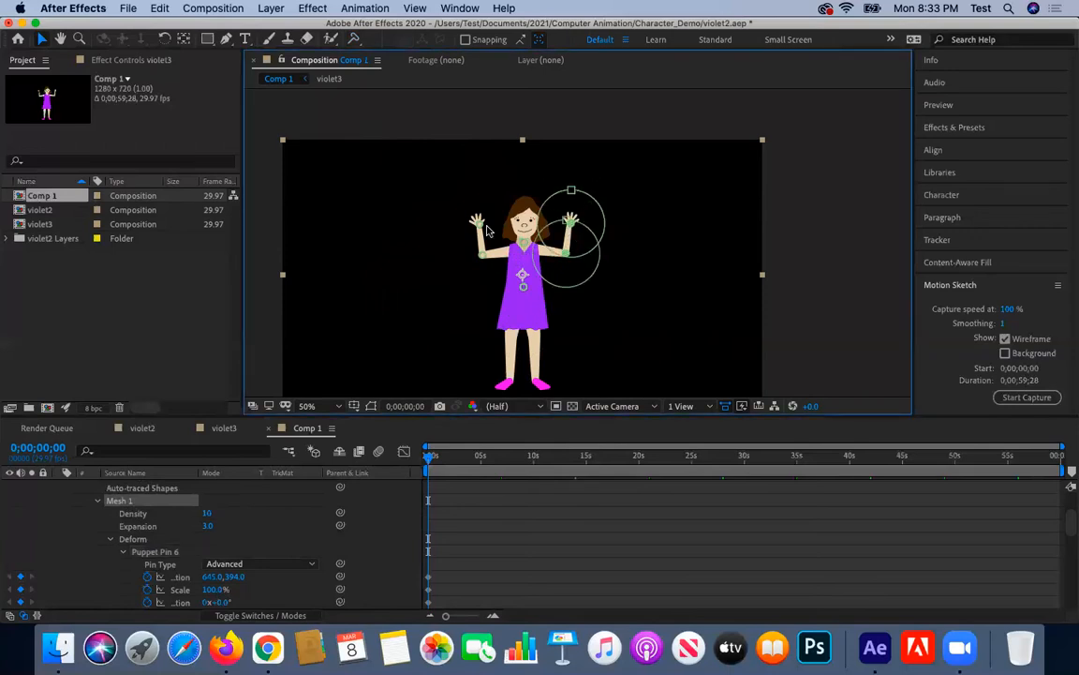
left_click(479, 224, "shift")
left_click(482, 254, "shift")
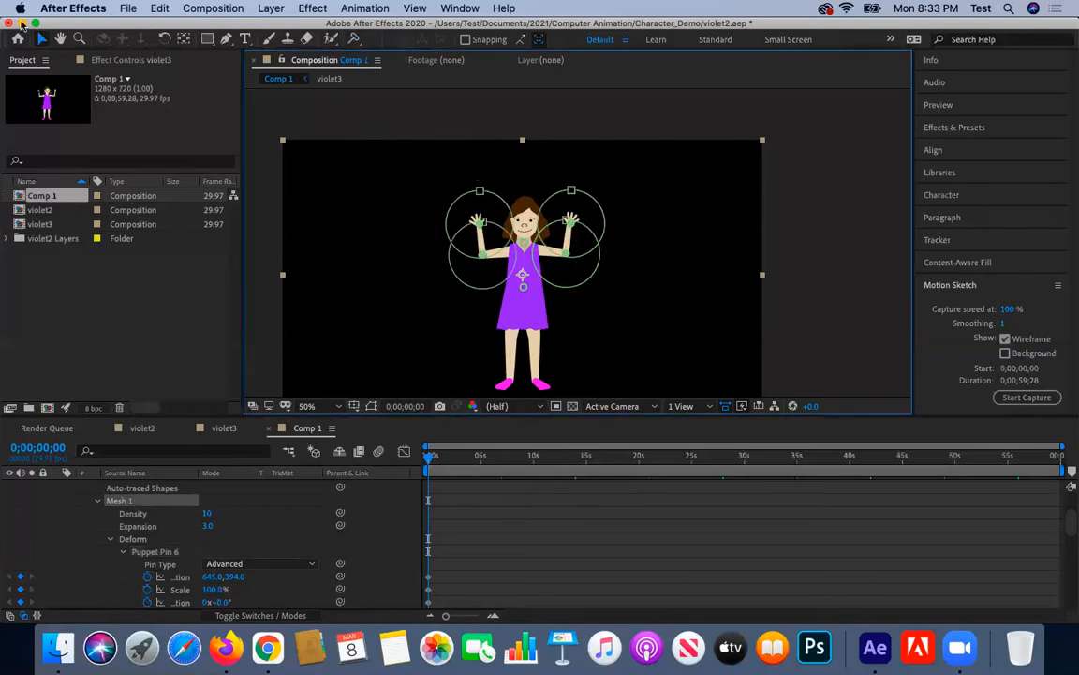
mouse_move(571, 243)
left_mouse_down()
mouse_move(570, 231)
mouse_move(559, 236)
mouse_move(568, 242)
mouse_move(577, 210)
mouse_move(588, 240)
mouse_move(575, 255)
mouse_move(570, 219)
left_mouse_up()
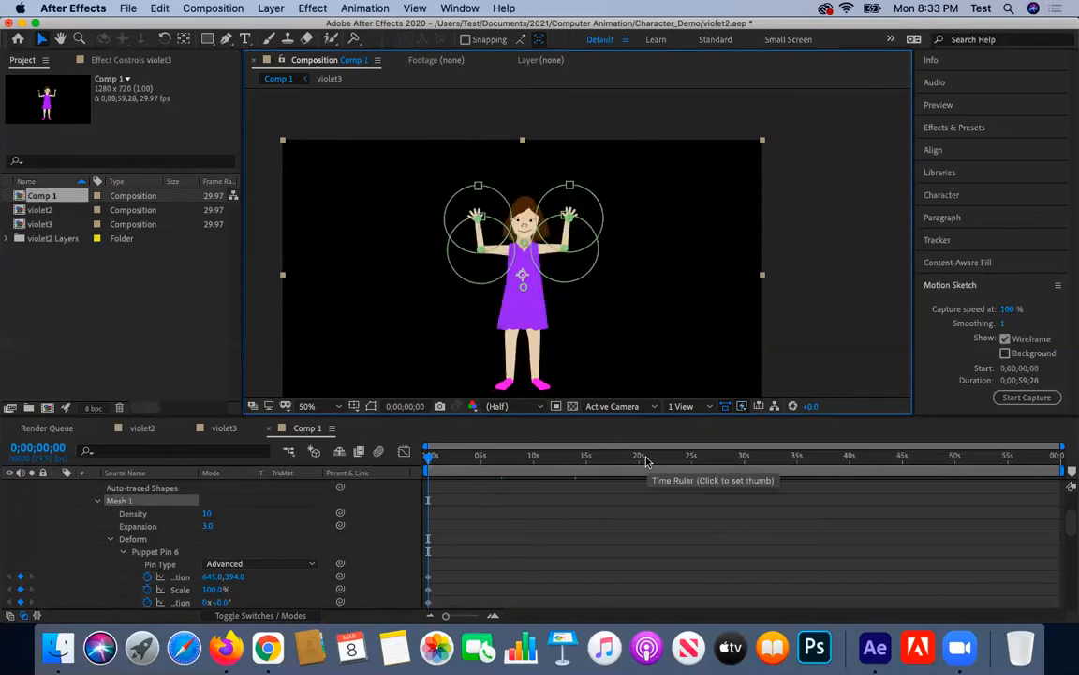
key("super+z")
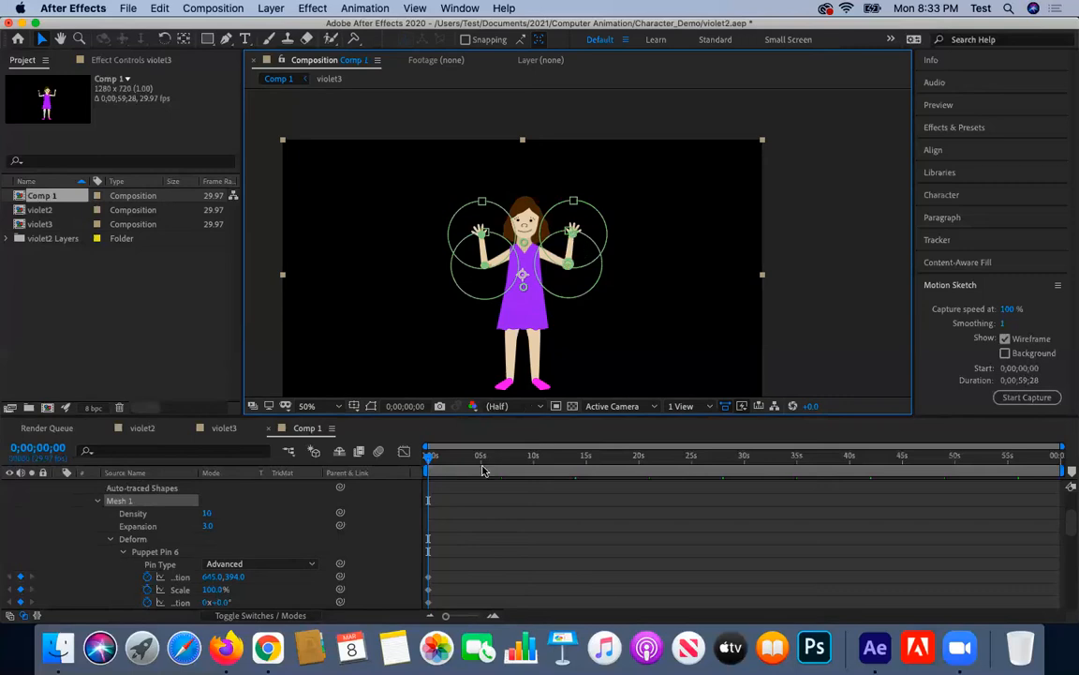
Record an up-and-down motion of the selected arm pins from the first frame, and preview the animation up to 0;00;07;00.
mouse_move(575, 233)
left_mouse_down()
mouse_move(578, 201)
mouse_move(560, 239)
mouse_move(554, 201)
mouse_move(569, 219)
mouse_move(573, 199)
mouse_move(575, 229)
left_mouse_up()
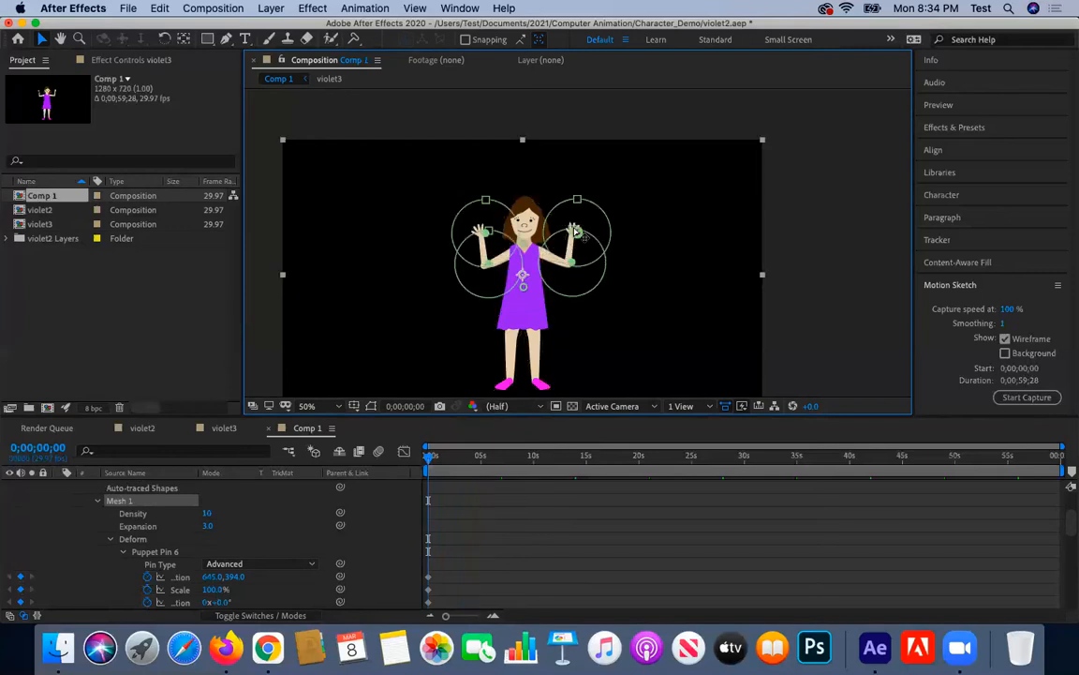
key("space")
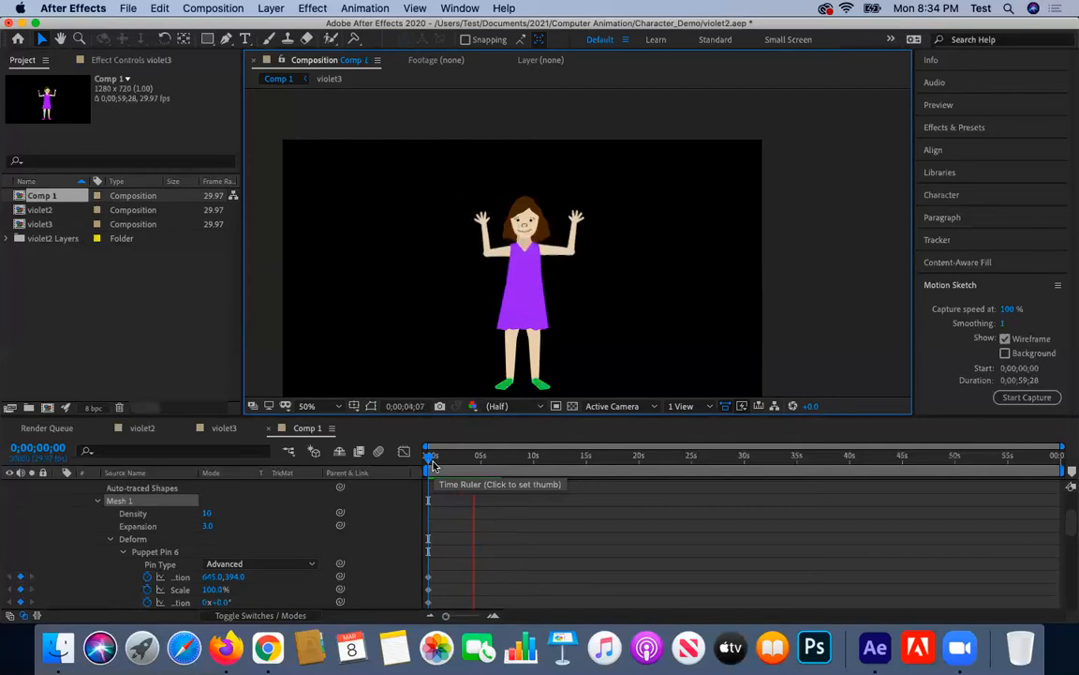
left_click(526, 222)
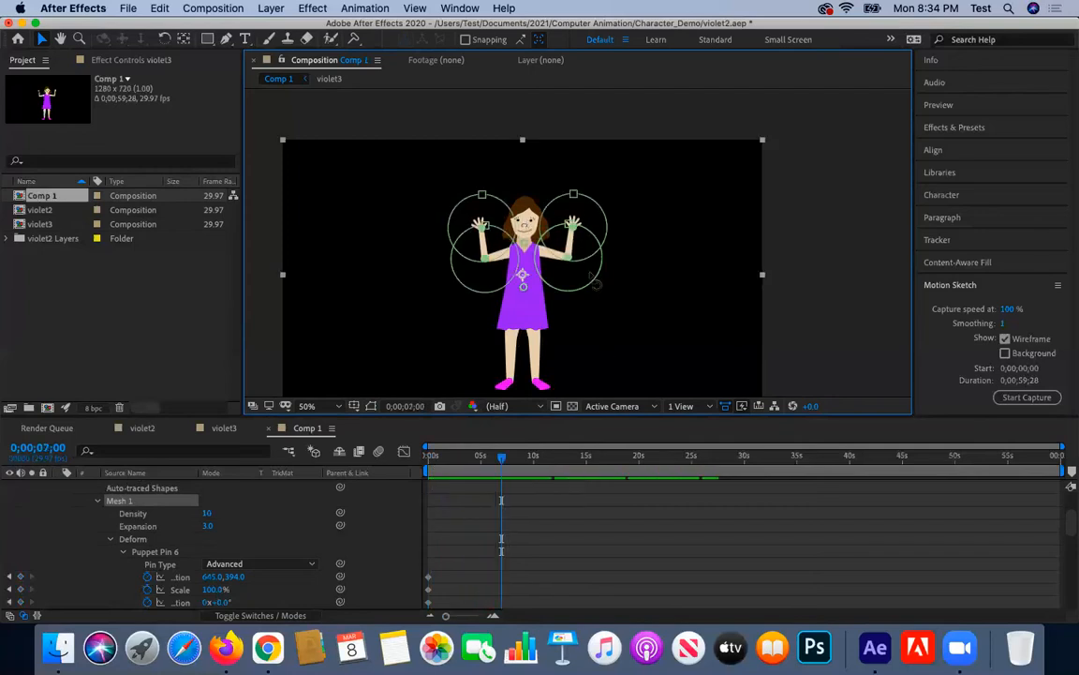
Add a Puppet Starch pin to the character's left upper arm, just inside the elbow.
left_click(355, 38)
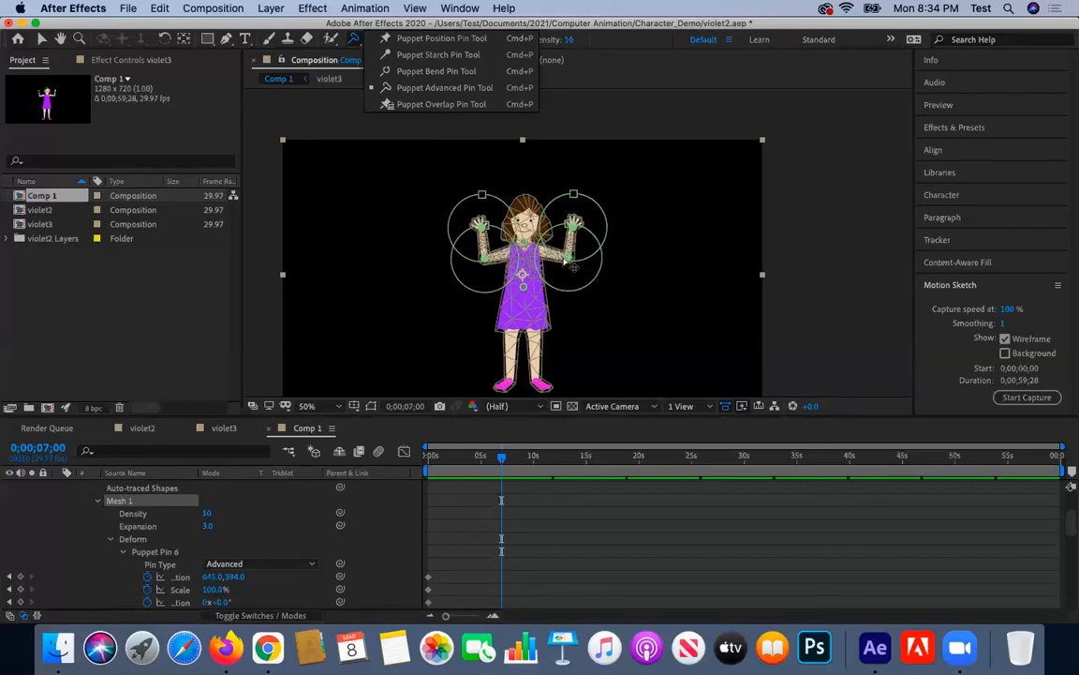
left_click(428, 57)
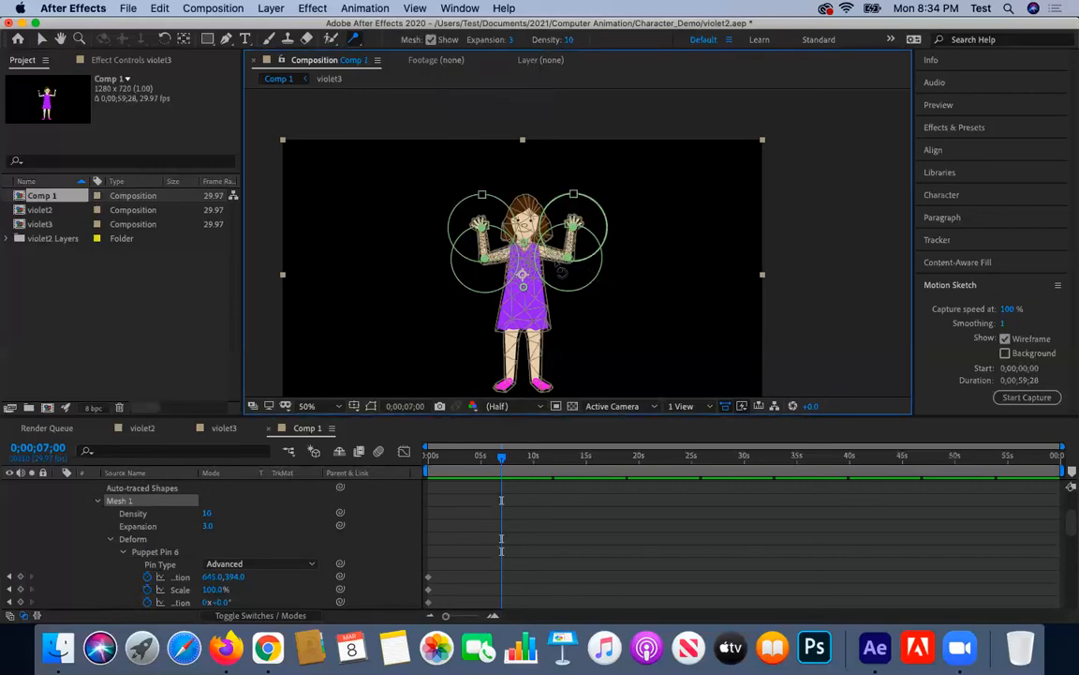
left_click(653, 299)
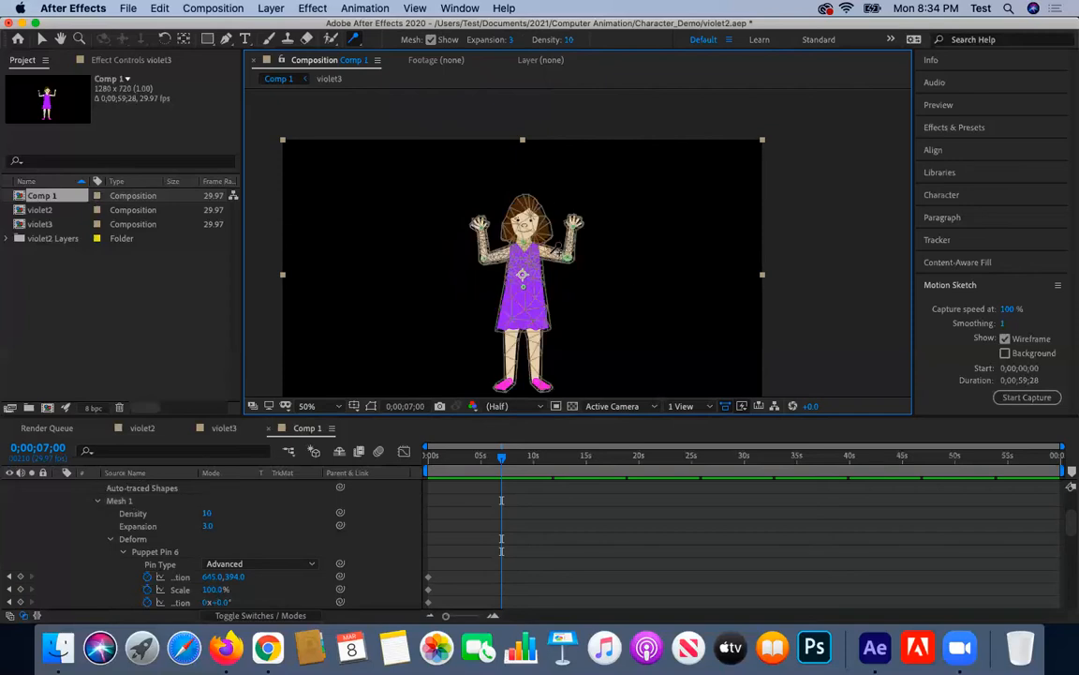
left_click(558, 254)
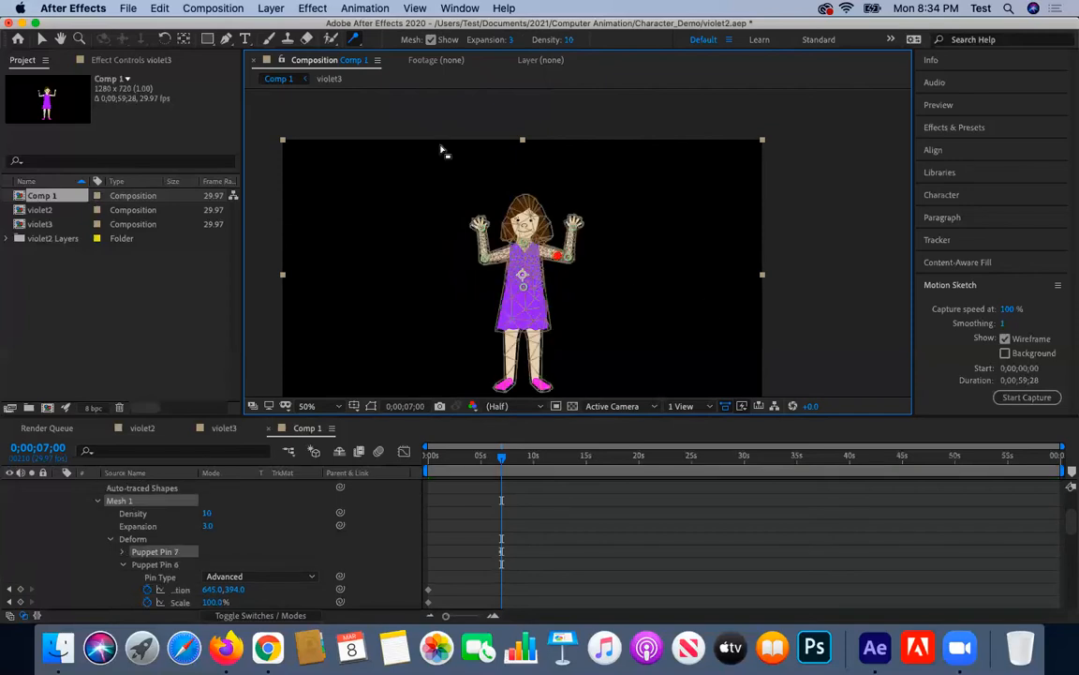
Preview the arm animation from the current frame and again from the first frame to check the starched left arm.
key("space")
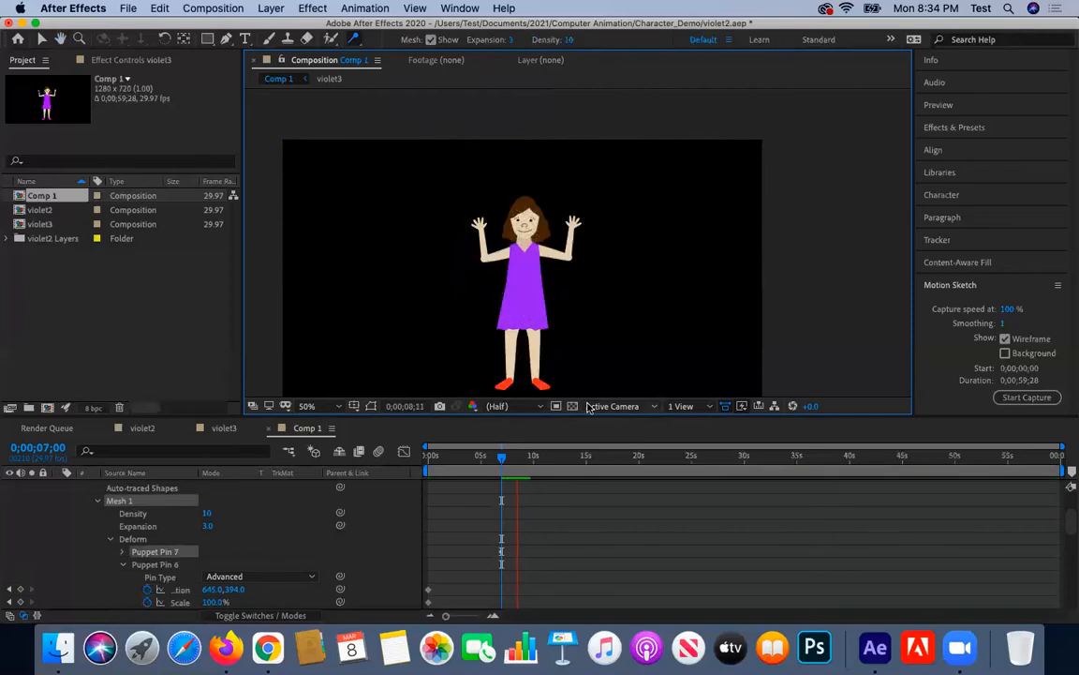
key("space")
left_click_drag(402, 459, 385, 458)
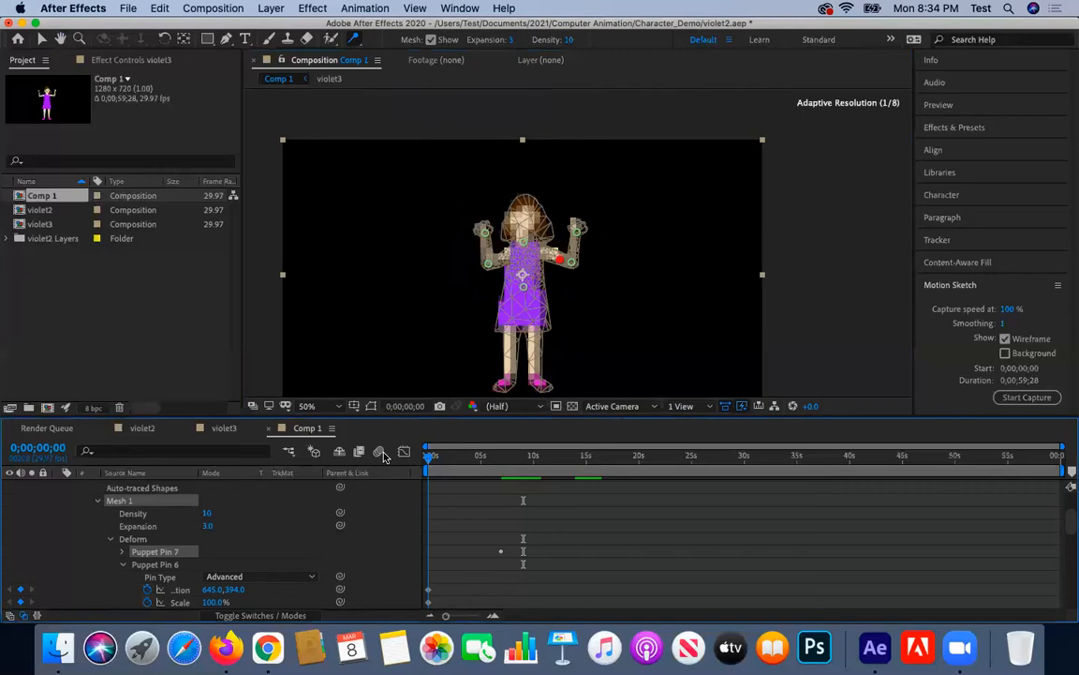
key("space")
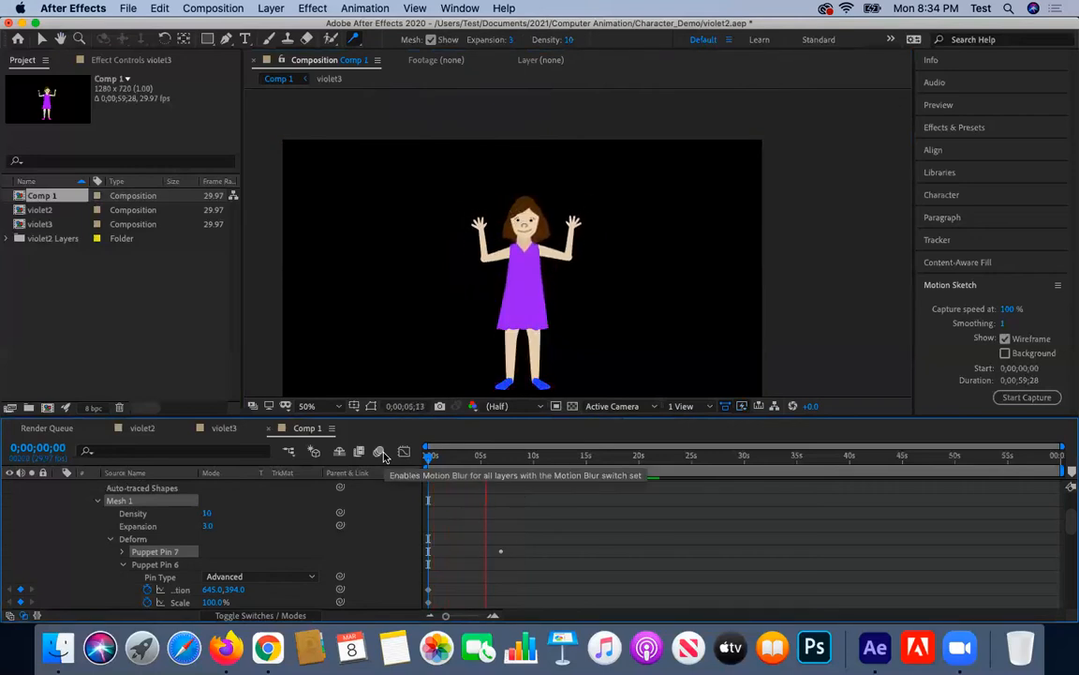
key("space")
Add a matching Puppet Starch pin to the character's right upper arm and return to the first frame.
left_click(557, 256)
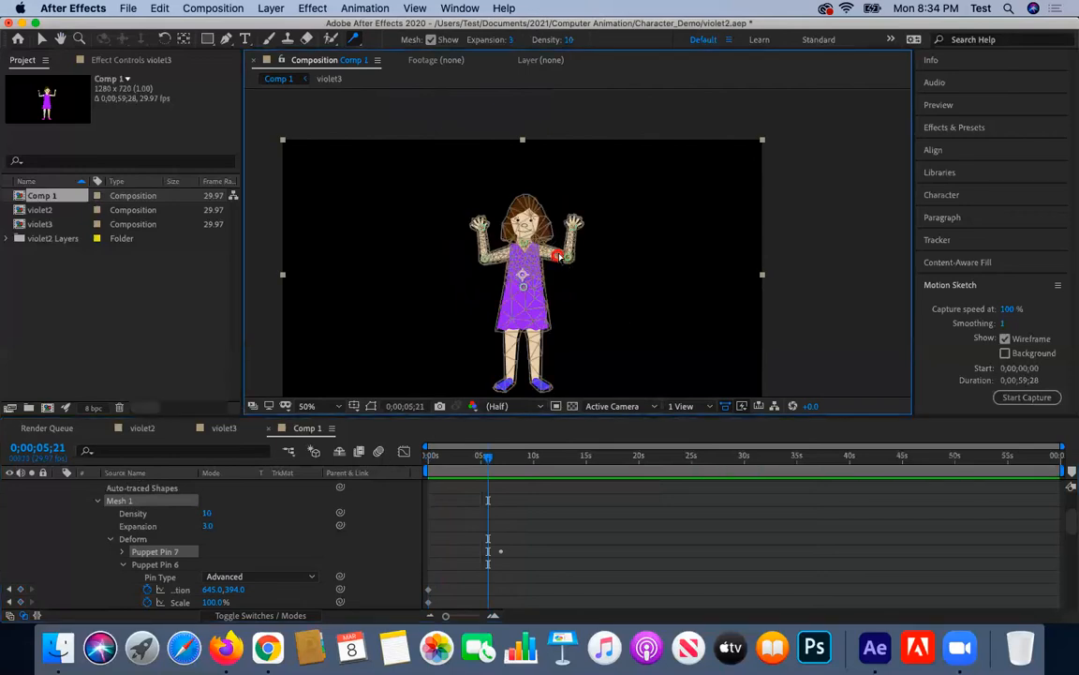
left_click(488, 255)
key("Home")
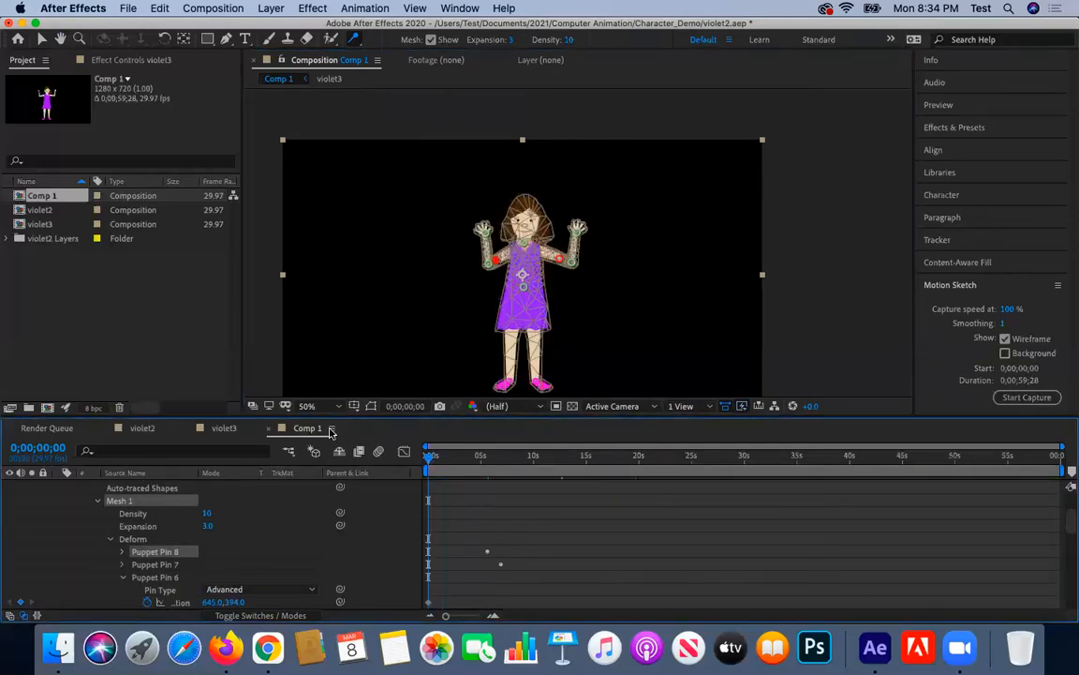
Preview the Comp 1 arm animation with both upper arms starched, and return to the first frame.
key("space")
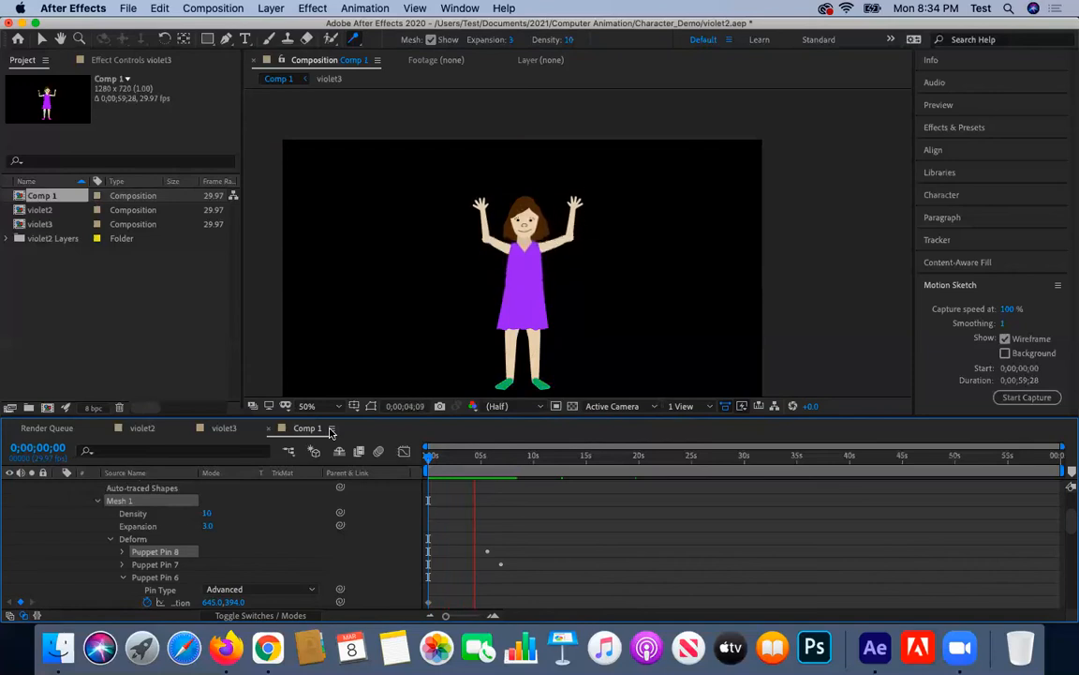
key("space")
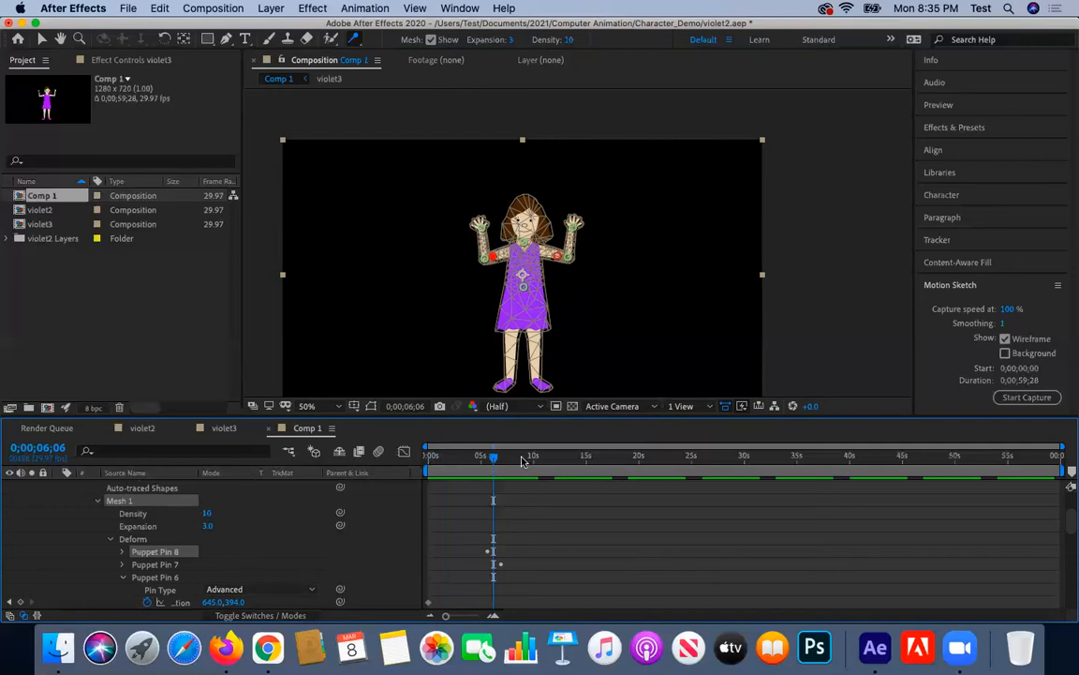
left_click_drag(456, 459, 349, 459)
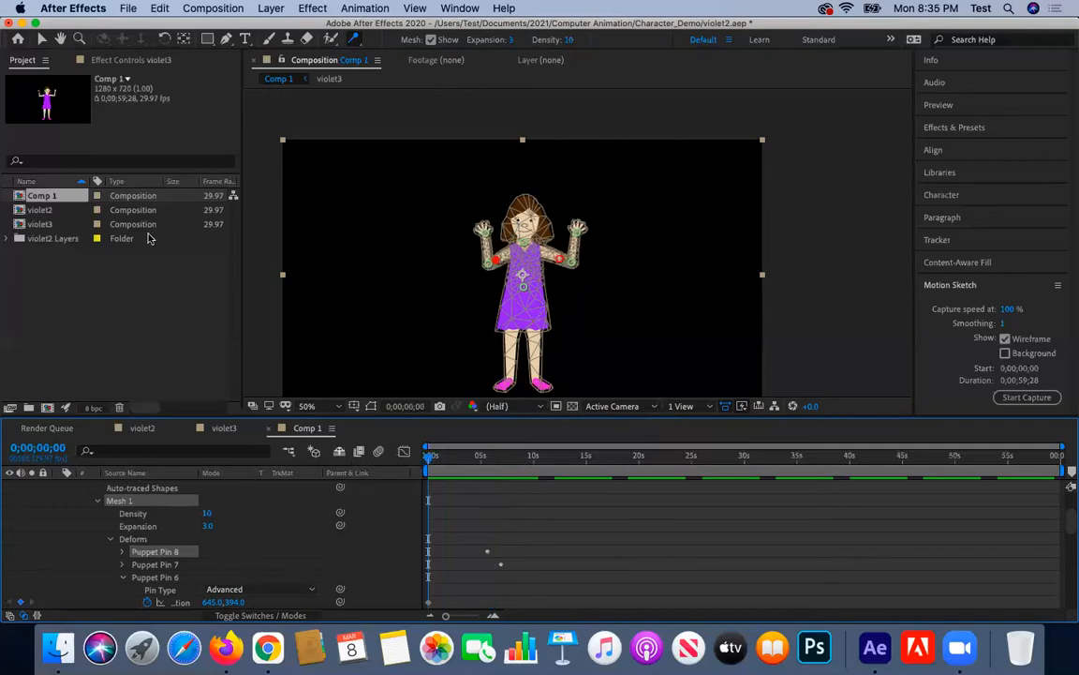
Open the violet2 composition and move the current time to 0;00;07;04.
double_click(33, 211)
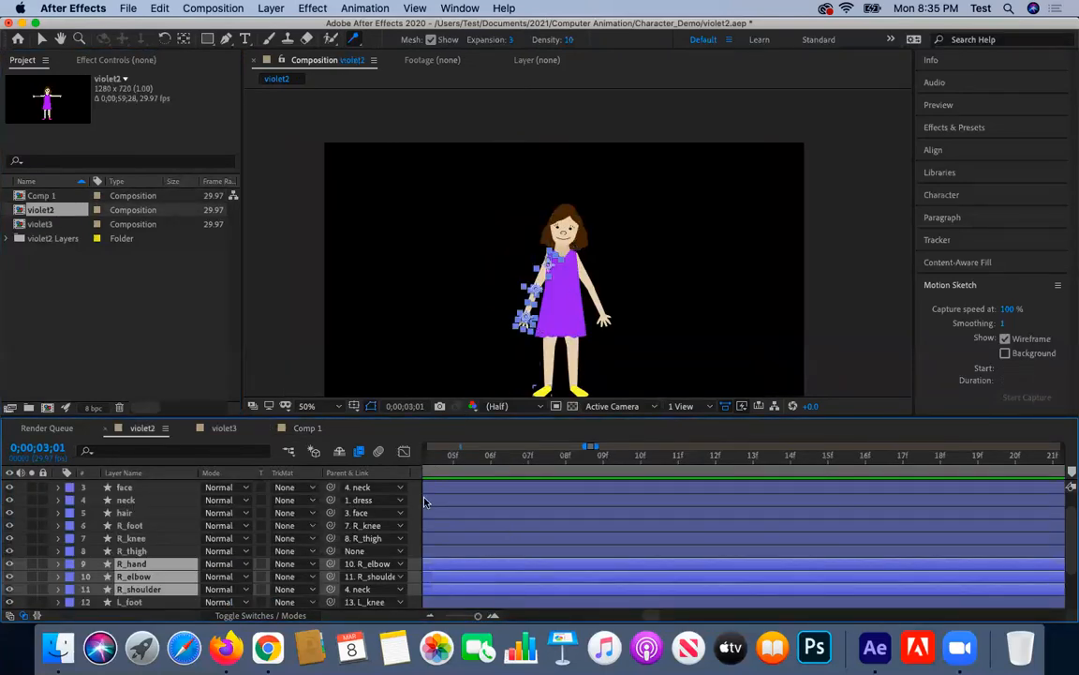
left_click_drag(574, 460, 294, 490)
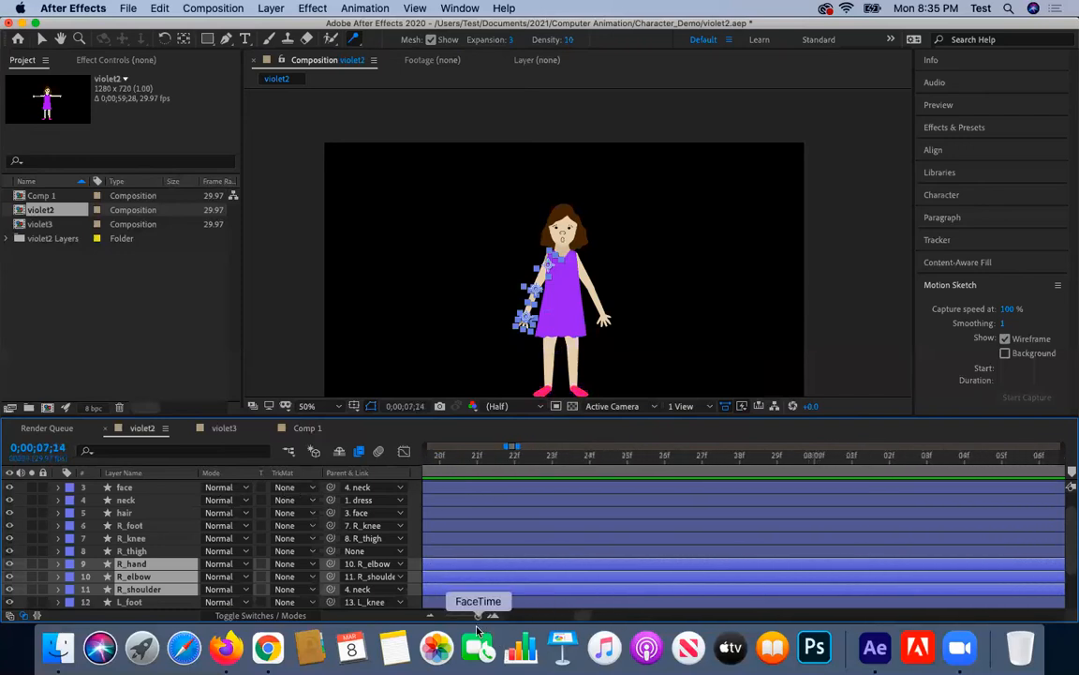
left_click_drag(478, 618, 457, 618)
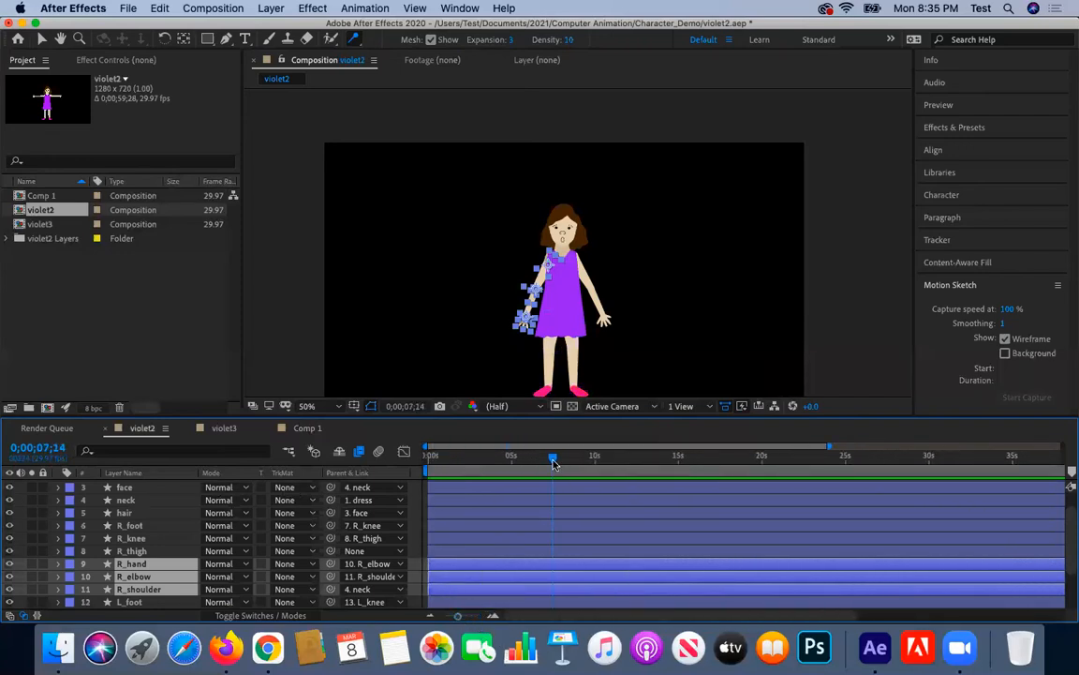
left_click_drag(522, 461, 548, 471)
Show the Rotation of the R_thigh and L_thigh layers and add a rotation keyframe to both at 0;00;07;04.
left_click(137, 553)
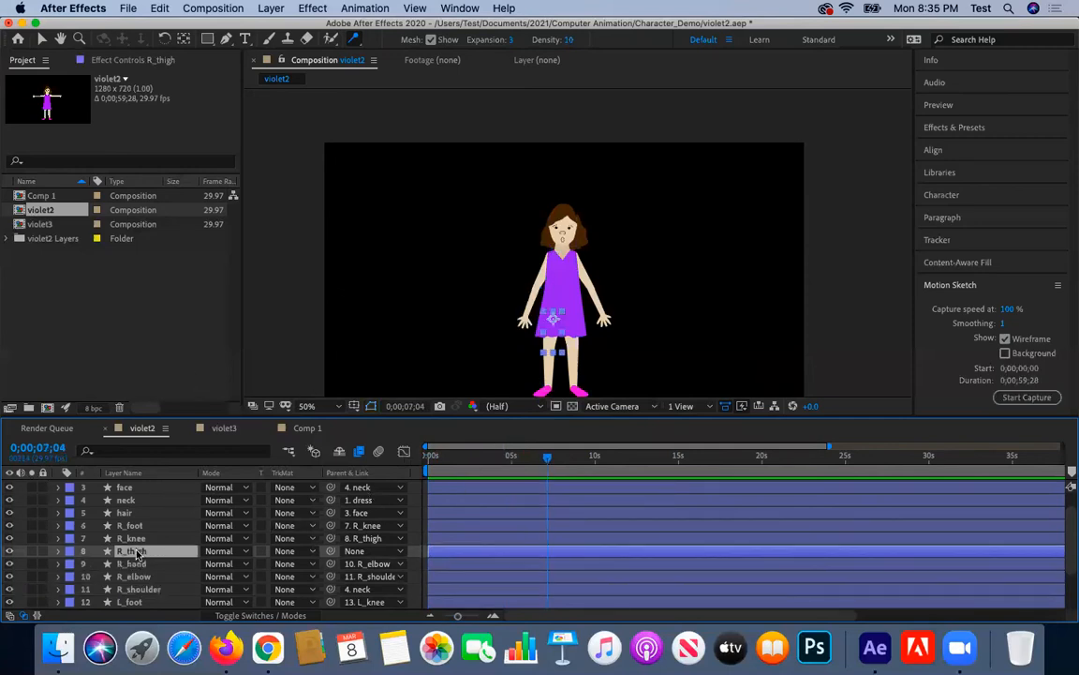
scroll(139, 524, "up", 2)
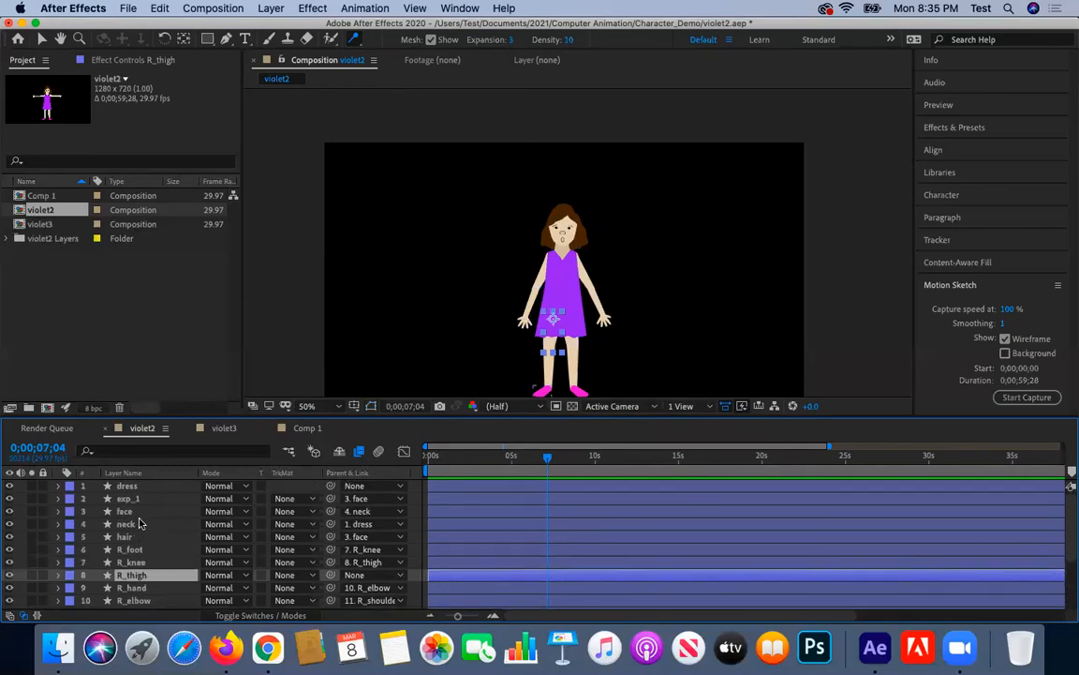
scroll(140, 525, "down", 5)
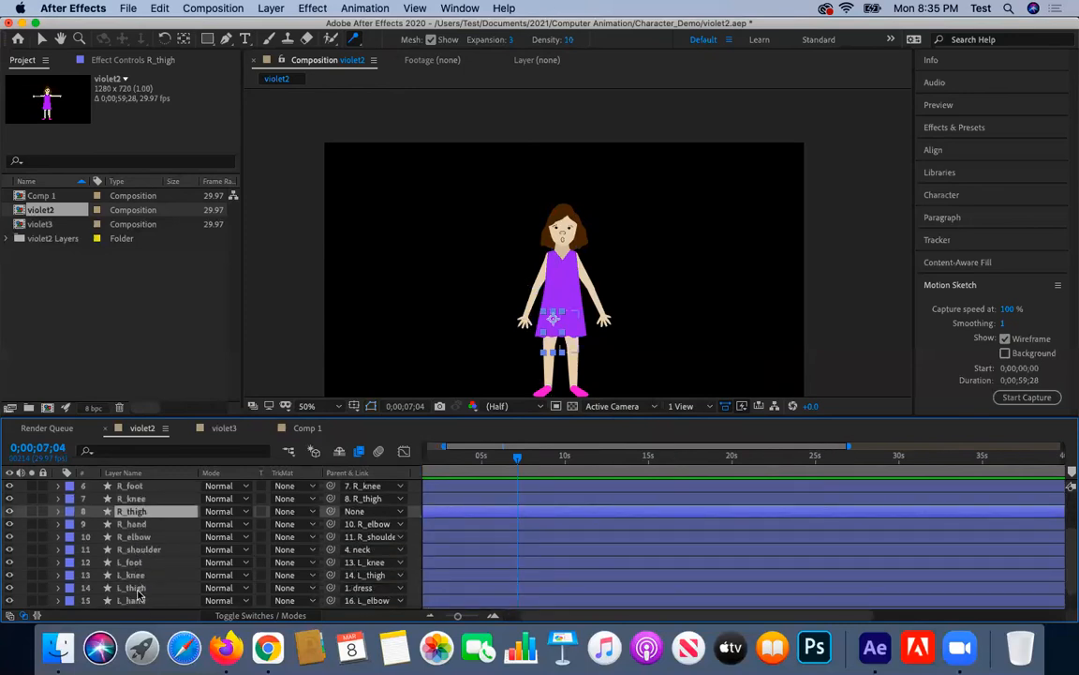
left_click(138, 594, "shift")
left_click(142, 514)
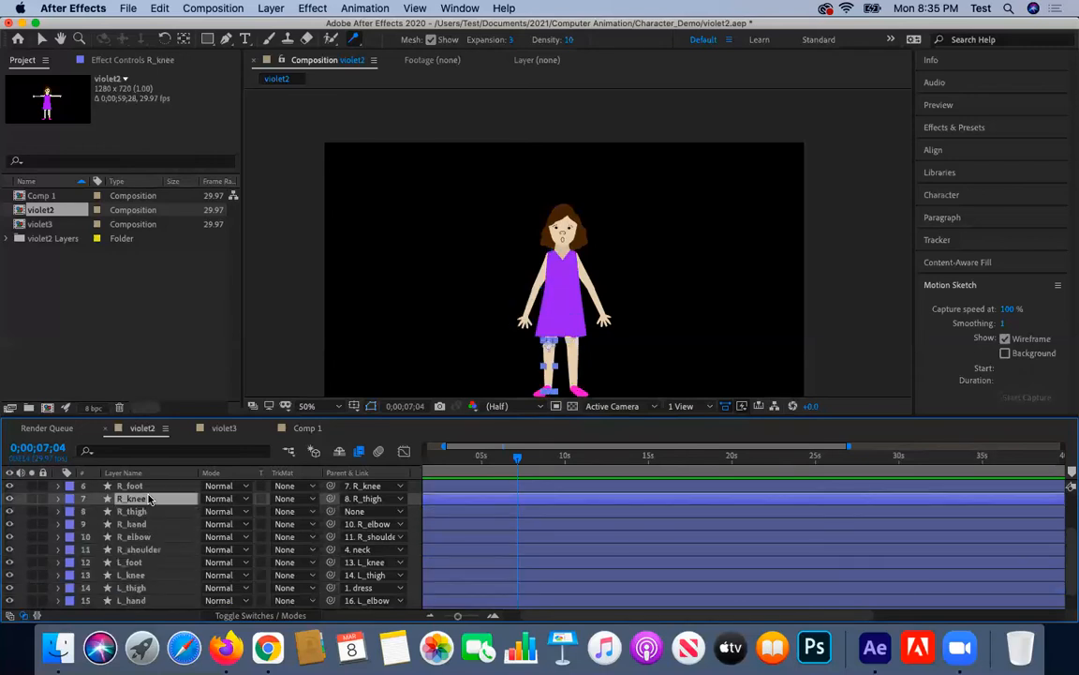
left_click(140, 588, "super")
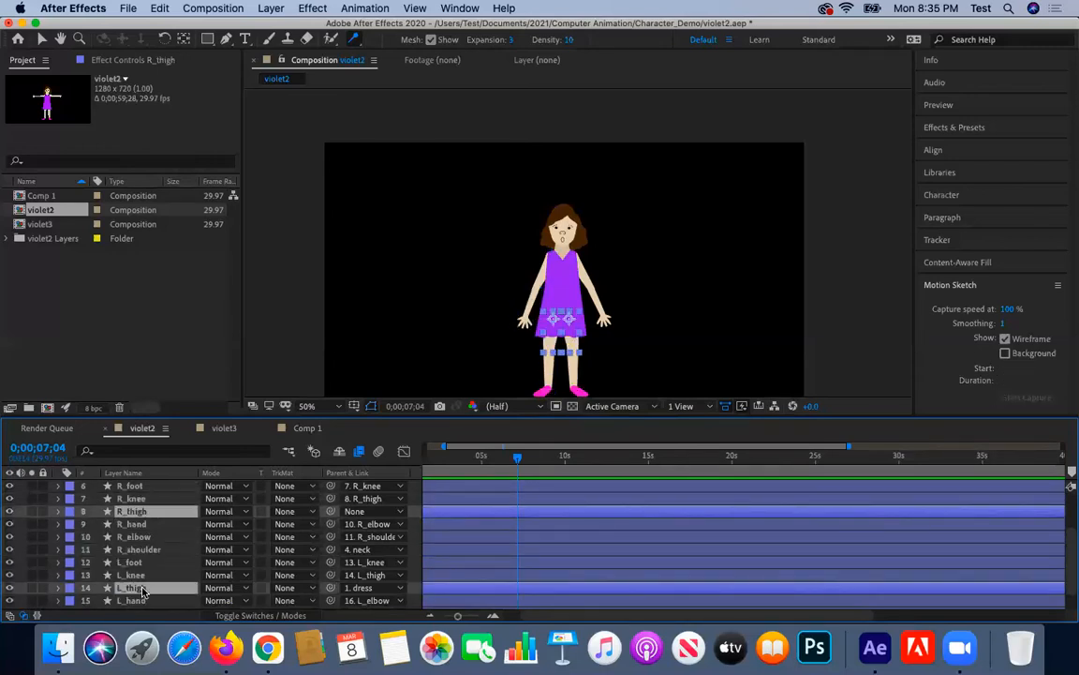
key("r")
scroll(169, 583, "down", 1)
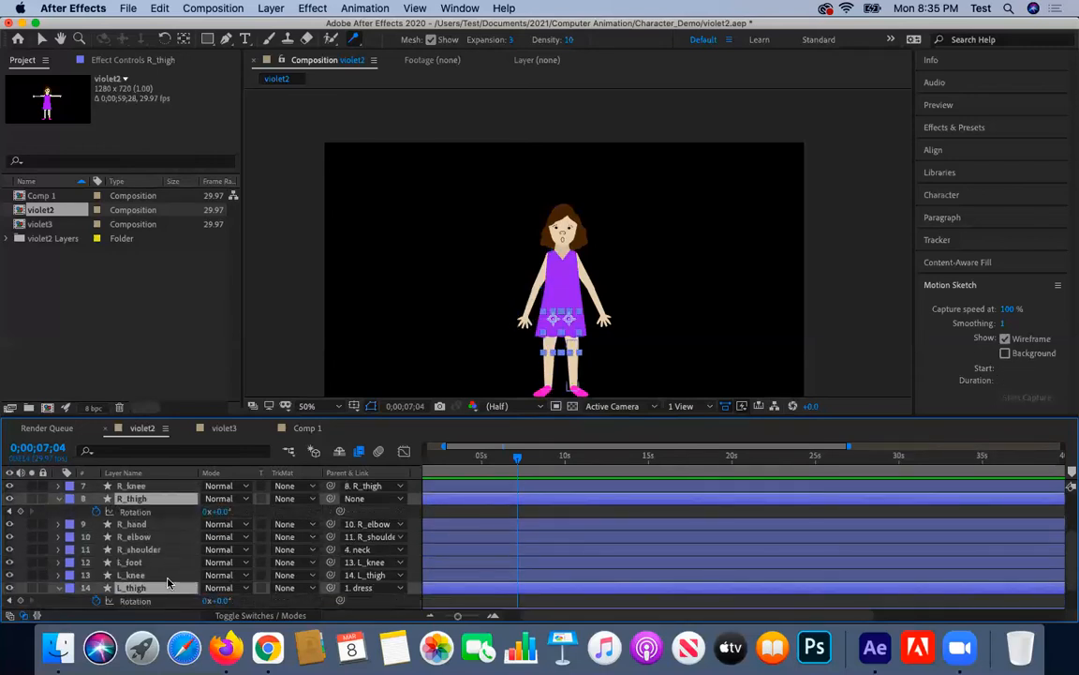
left_click(22, 512)
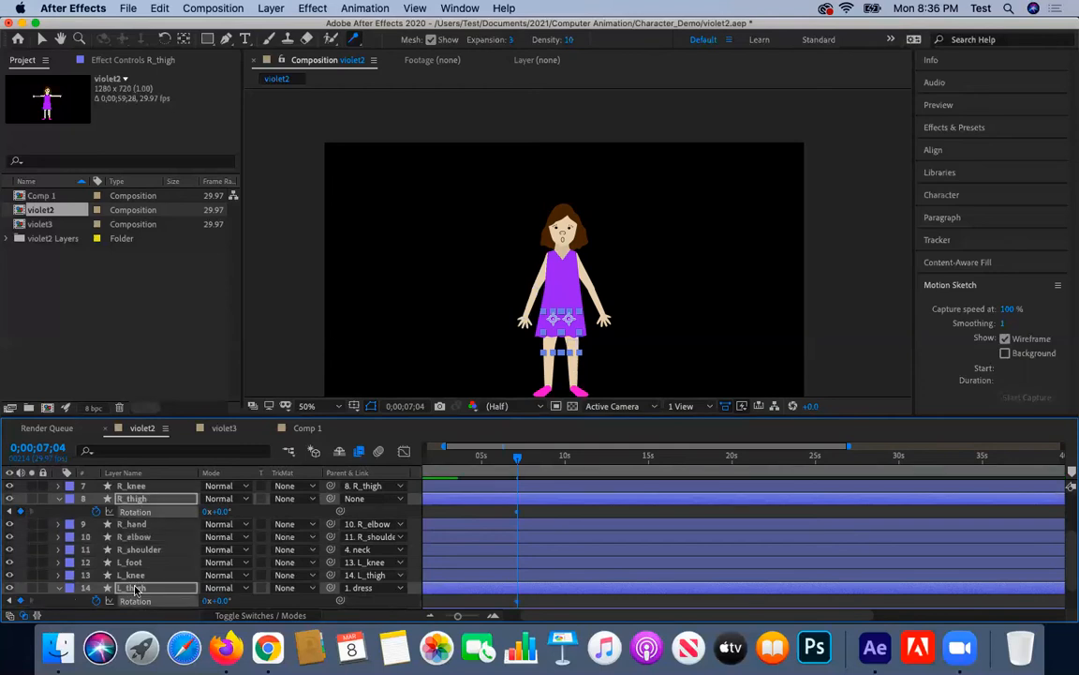
At 0;00;08;00, set the Rotation of R_thigh to -6° and of L_thigh to +7° to turn the legs inward.
left_click_drag(517, 459, 532, 459)
mouse_move(223, 512)
left_mouse_down()
mouse_move(238, 512)
mouse_move(229, 512)
left_mouse_up()
key("super+z")
left_click(225, 601)
left_click(244, 602)
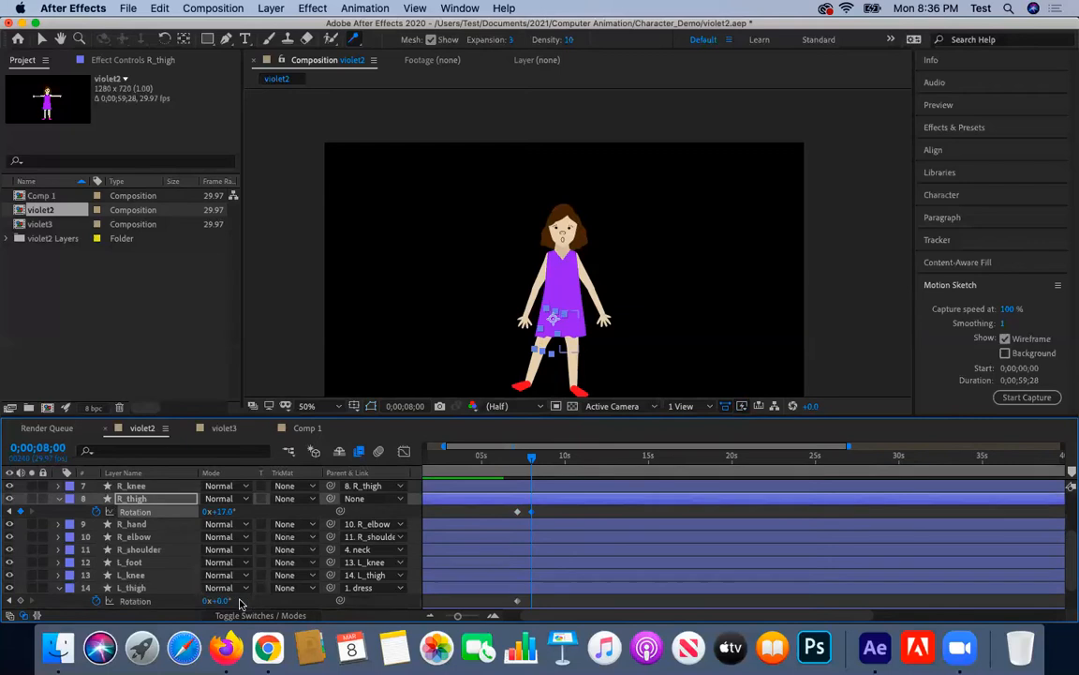
left_click_drag(223, 600, 233, 601)
mouse_move(233, 601)
left_mouse_down()
mouse_move(214, 604)
mouse_move(233, 597)
left_mouse_up()
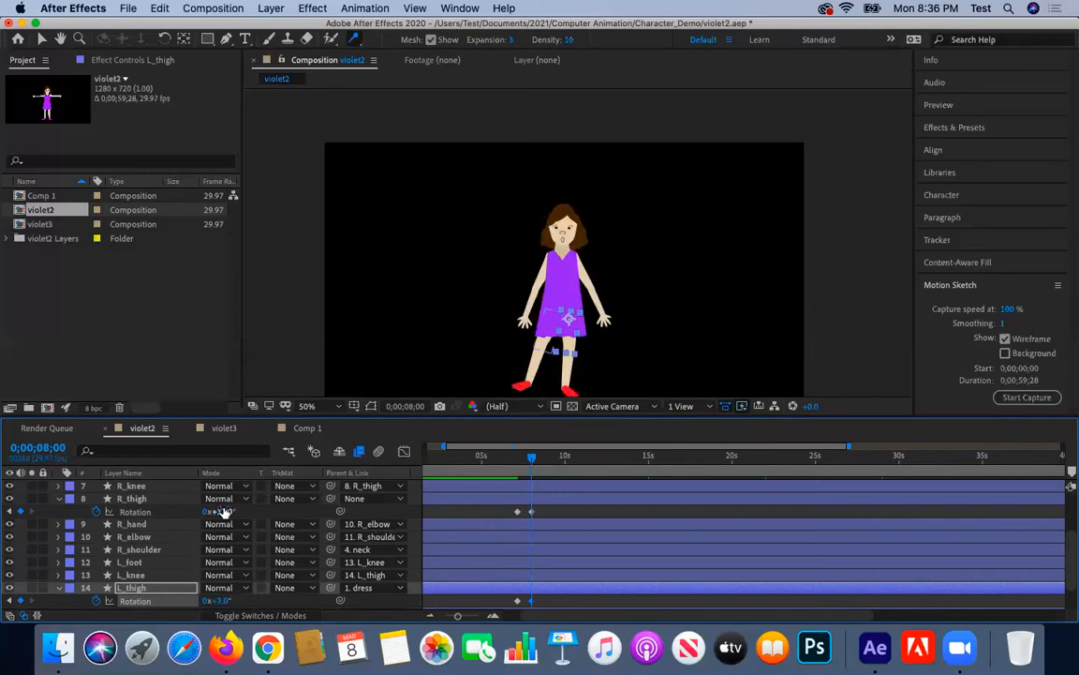
left_click_drag(219, 511, 214, 510)
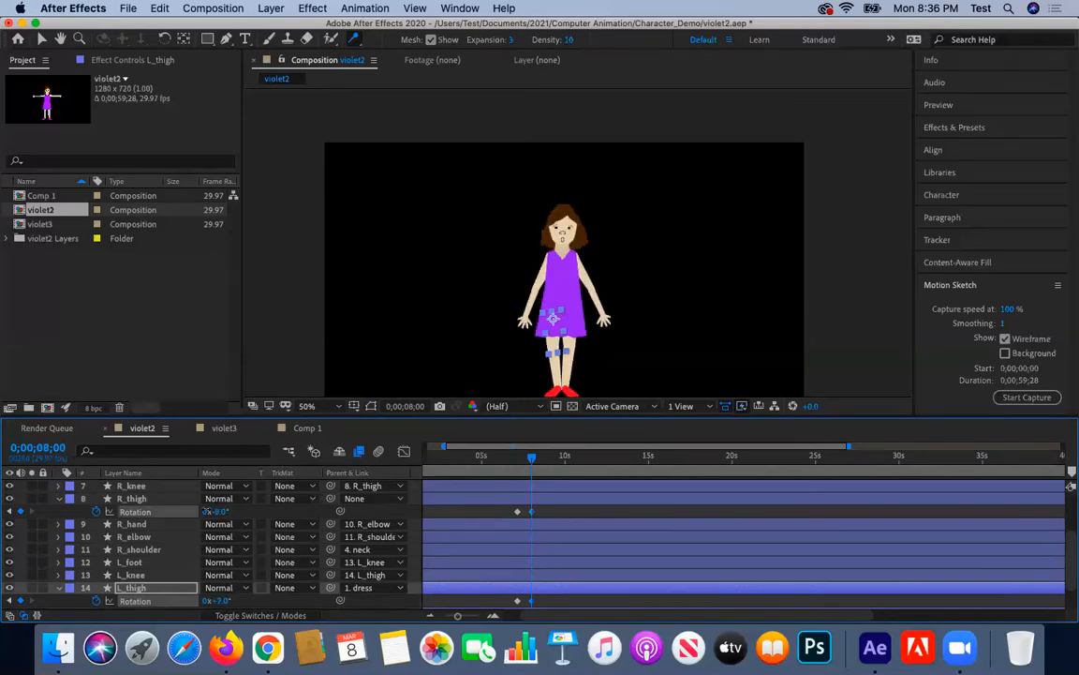
left_click(209, 511)
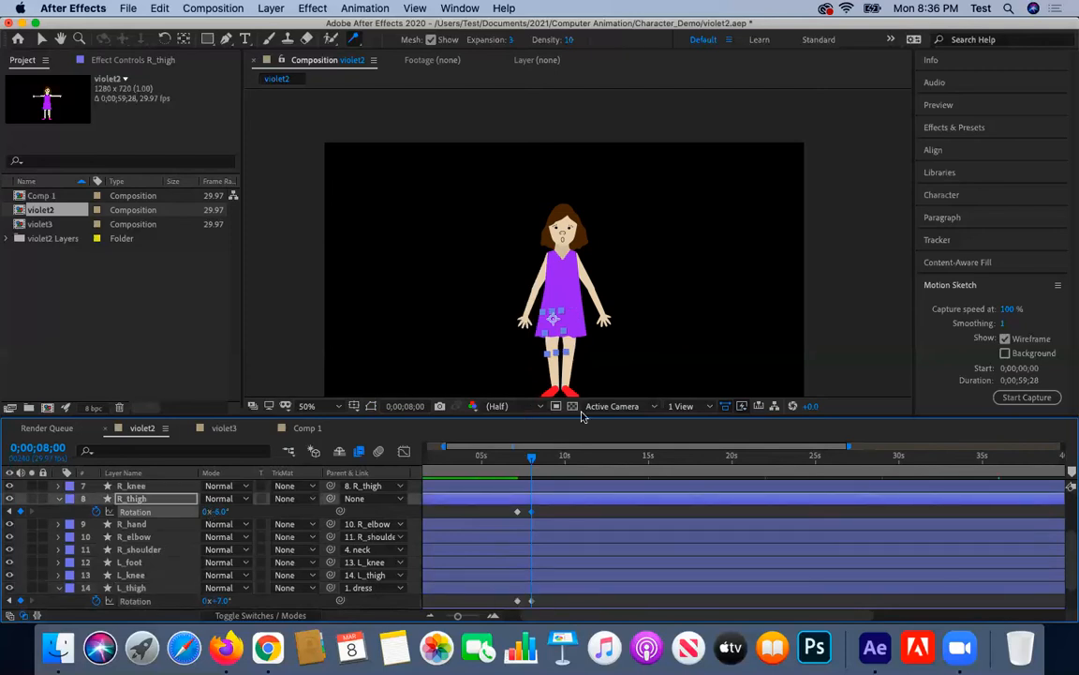
Show the Rotation of the R_knee and L_knee layers and add a rotation keyframe to each at 0;00;07;04.
left_click(136, 486)
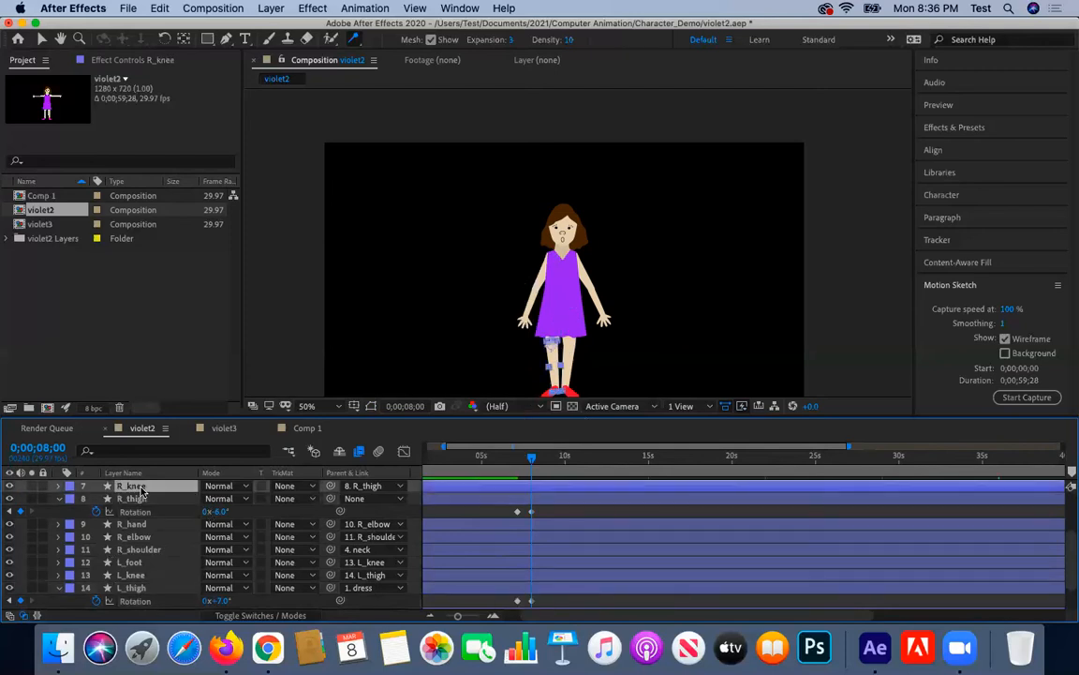
key("r")
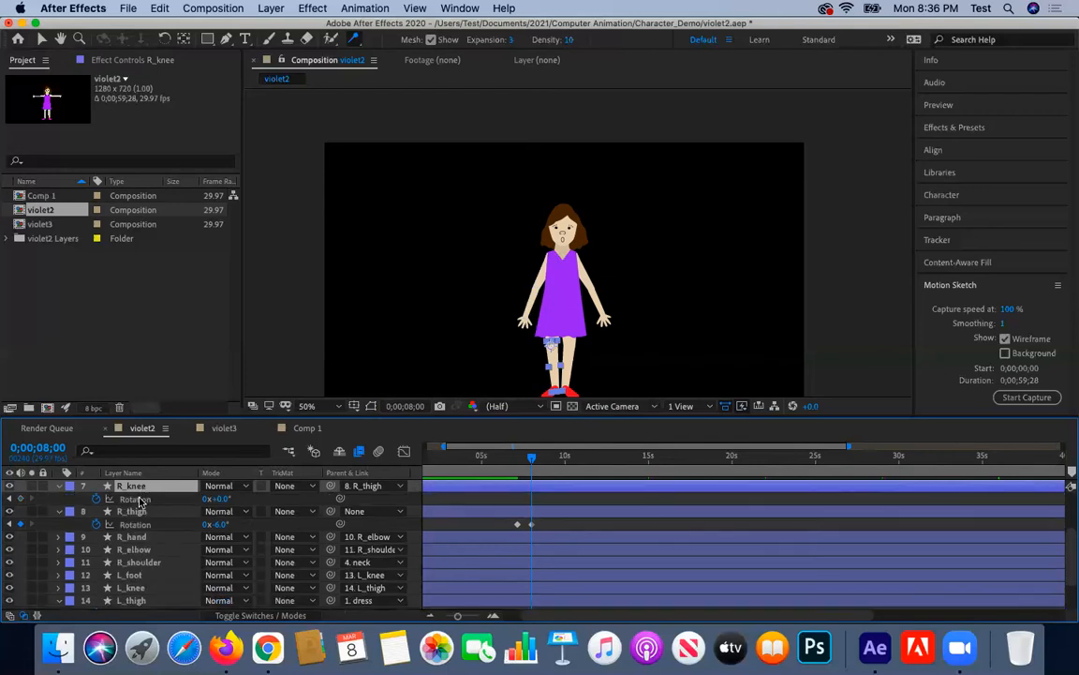
scroll(141, 534, "down", 1)
left_click(148, 577)
key("r")
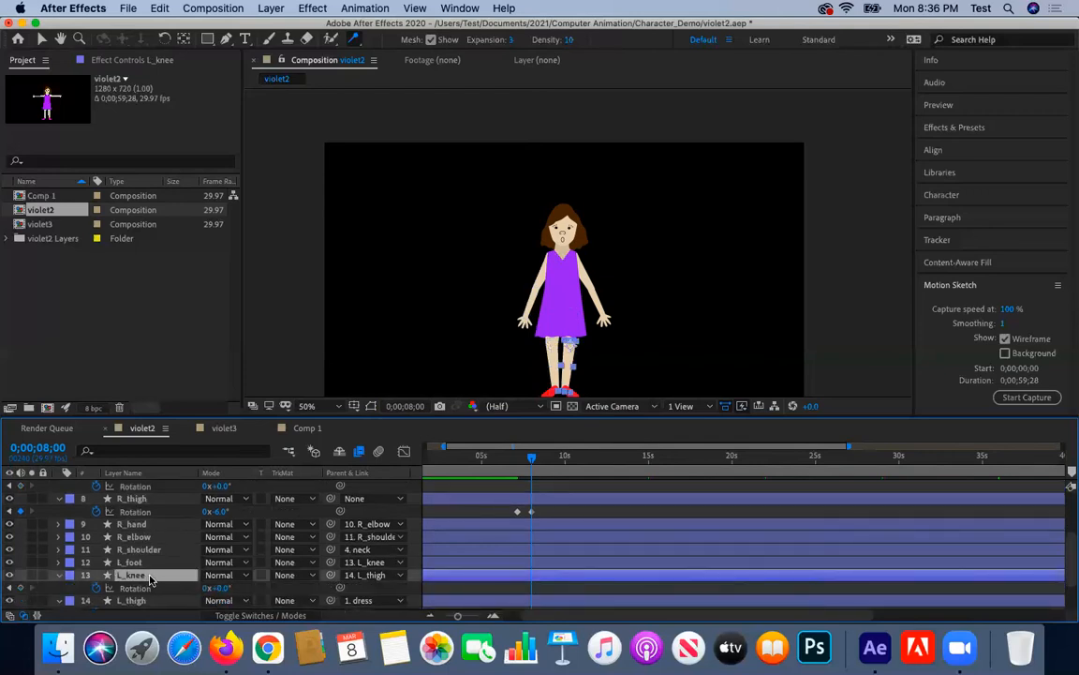
left_click(10, 512)
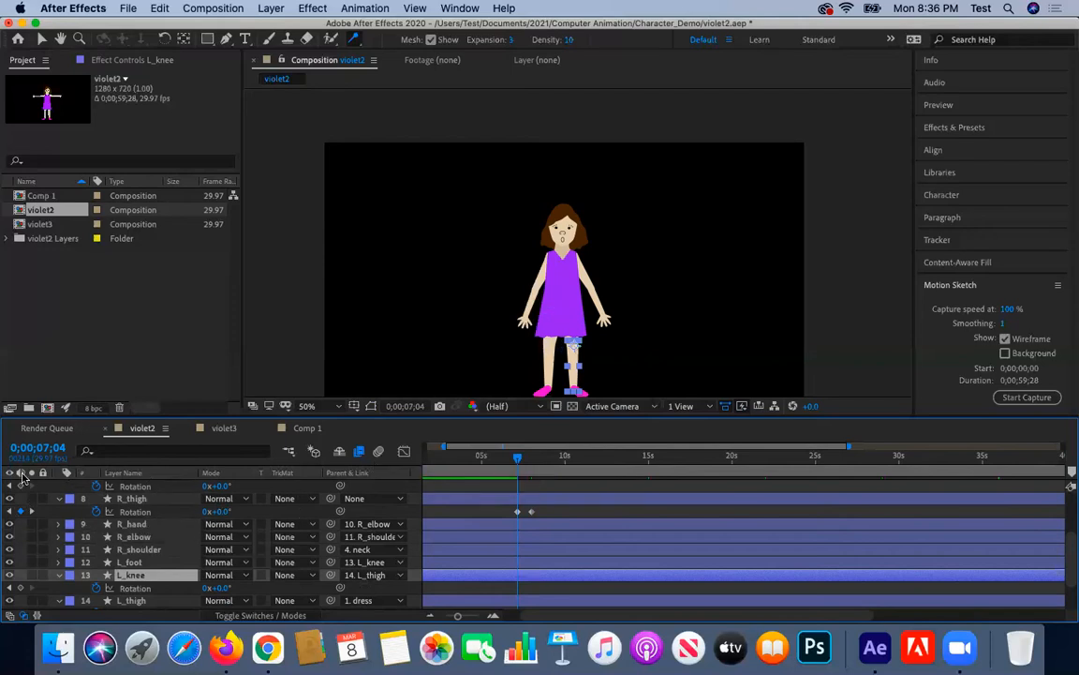
left_click(21, 486)
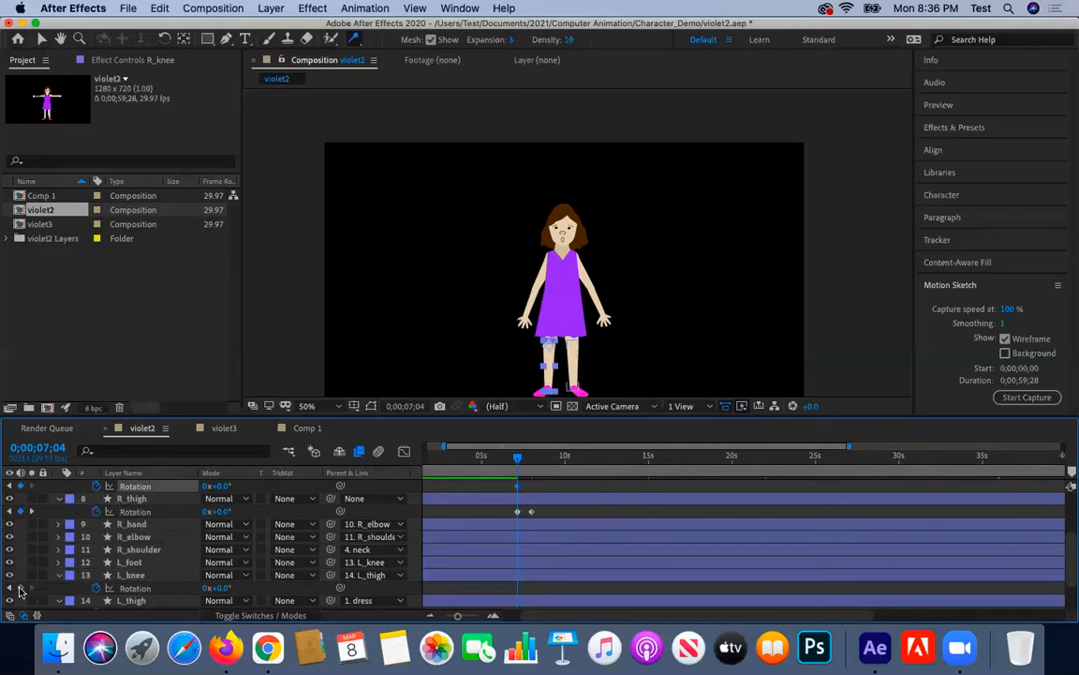
Try rotating R_knee at 0;00;08;00, undo the change, and scrub back to 0;00;07;23.
left_click_drag(519, 460, 532, 462)
left_click(28, 511)
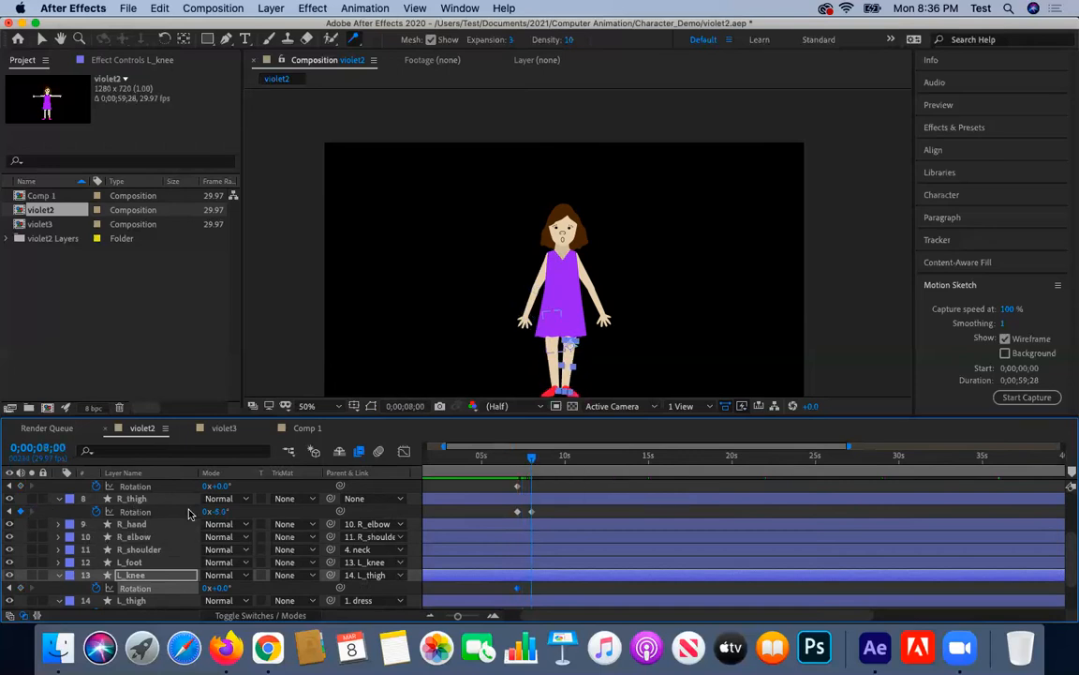
mouse_move(222, 488)
left_mouse_down()
mouse_move(205, 486)
mouse_move(222, 490)
left_mouse_up()
key("super+z")
mouse_move(532, 459)
left_mouse_down()
mouse_move(547, 461)
mouse_move(508, 469)
mouse_move(532, 472)
left_mouse_up()
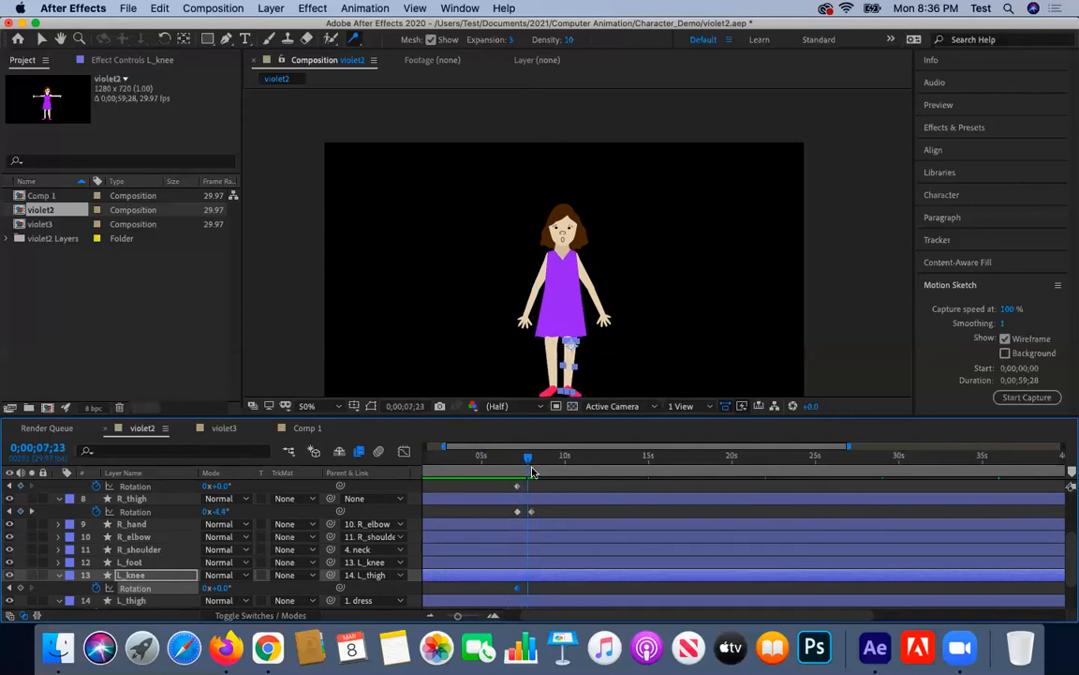
Add Position keyframes to R_knee and L_knee at 0;00;07;04, and set both positions to 665.0, 467.0 at 0;00;08;00.
scroll(147, 491, "up", 2)
left_click(131, 485)
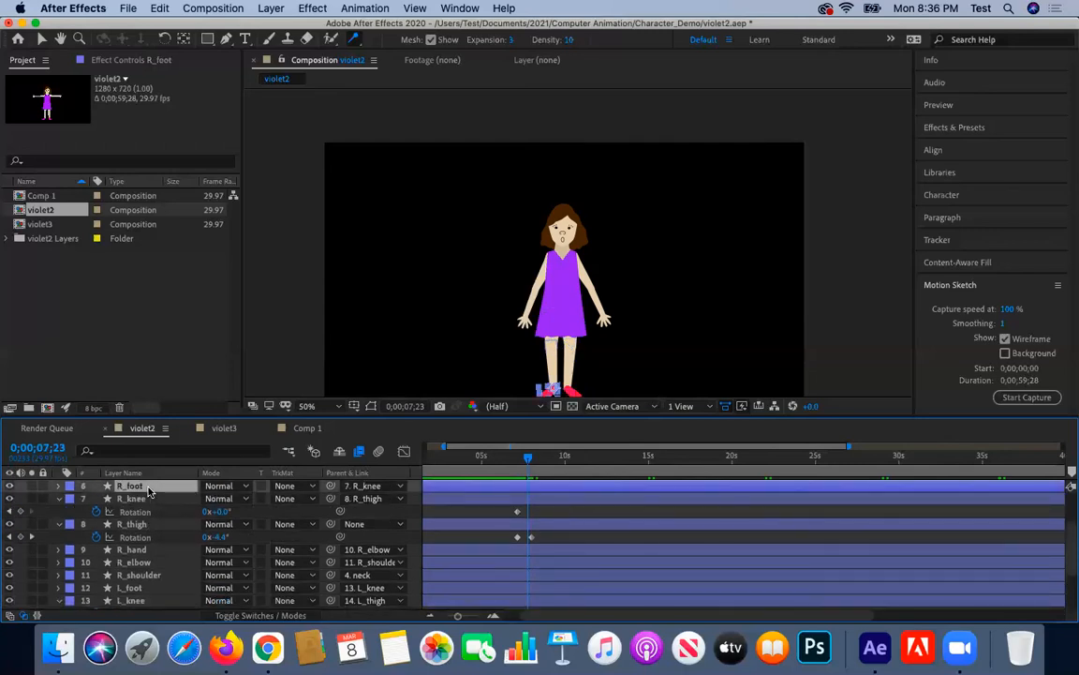
left_click(133, 498)
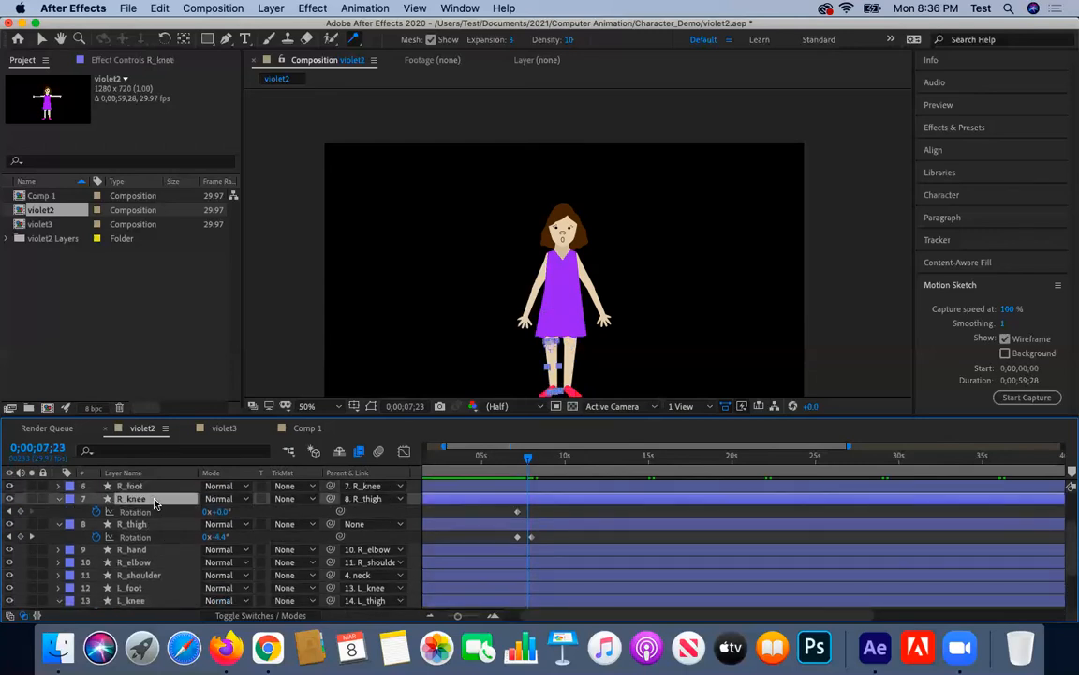
left_click(131, 600, "shift")
scroll(154, 603, "down", 1)
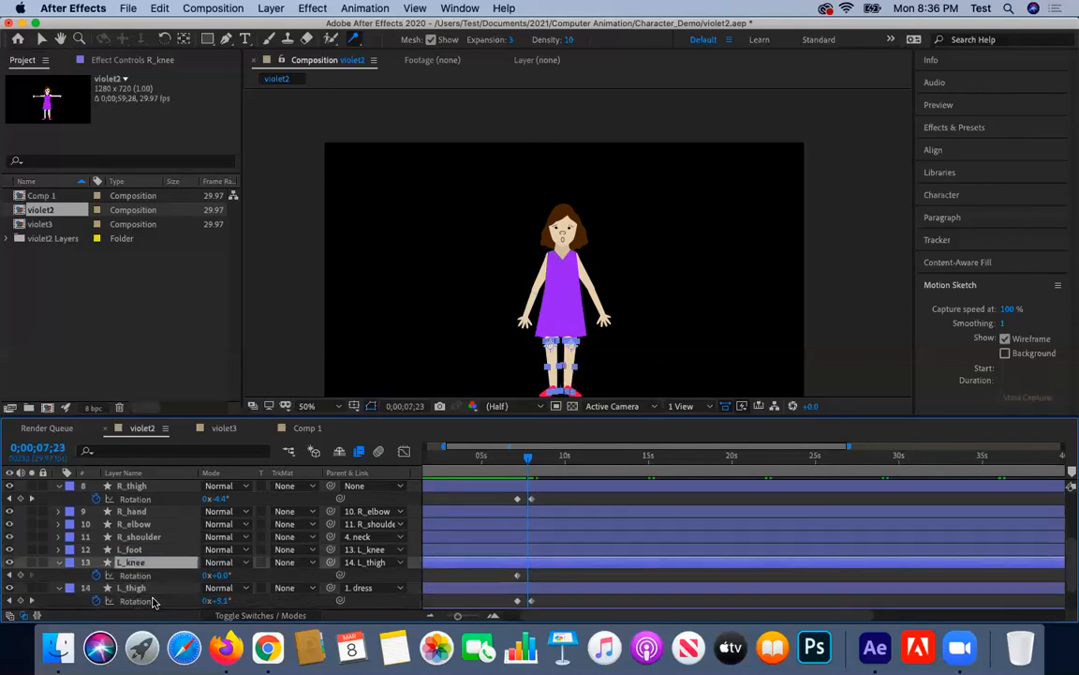
key("p")
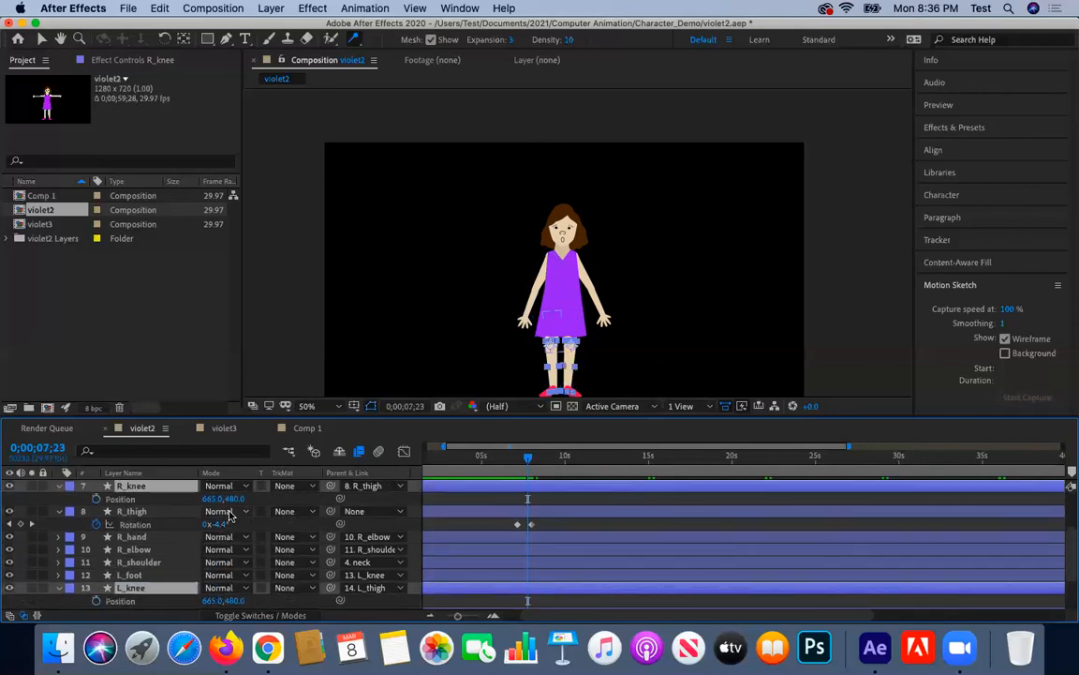
key("alt+shift+p")
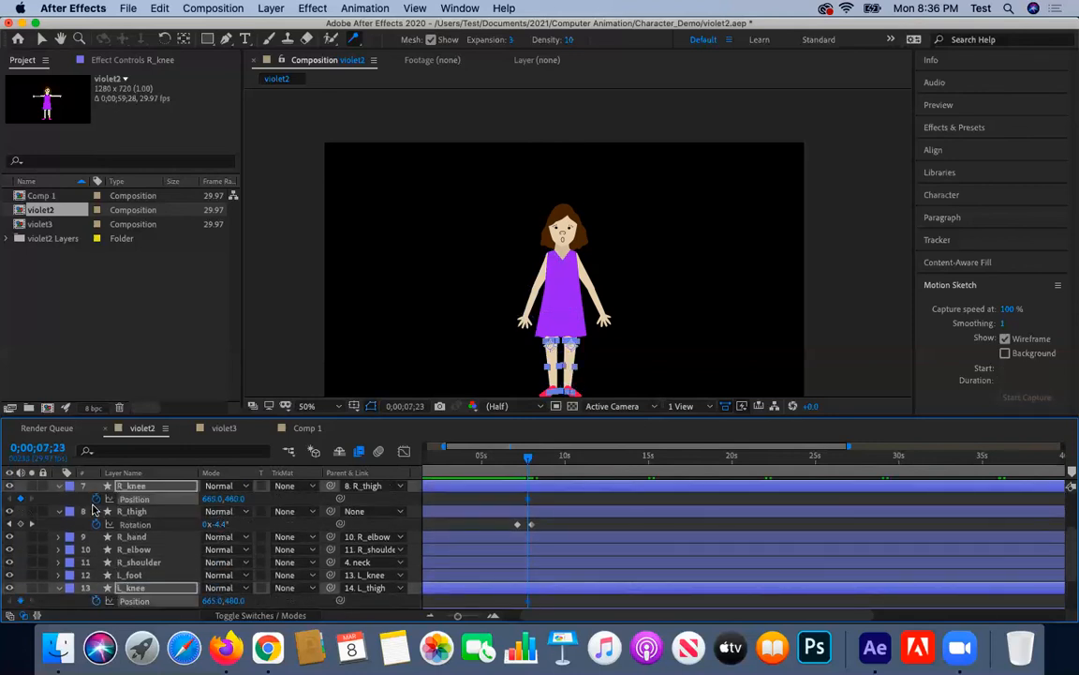
left_click(10, 525)
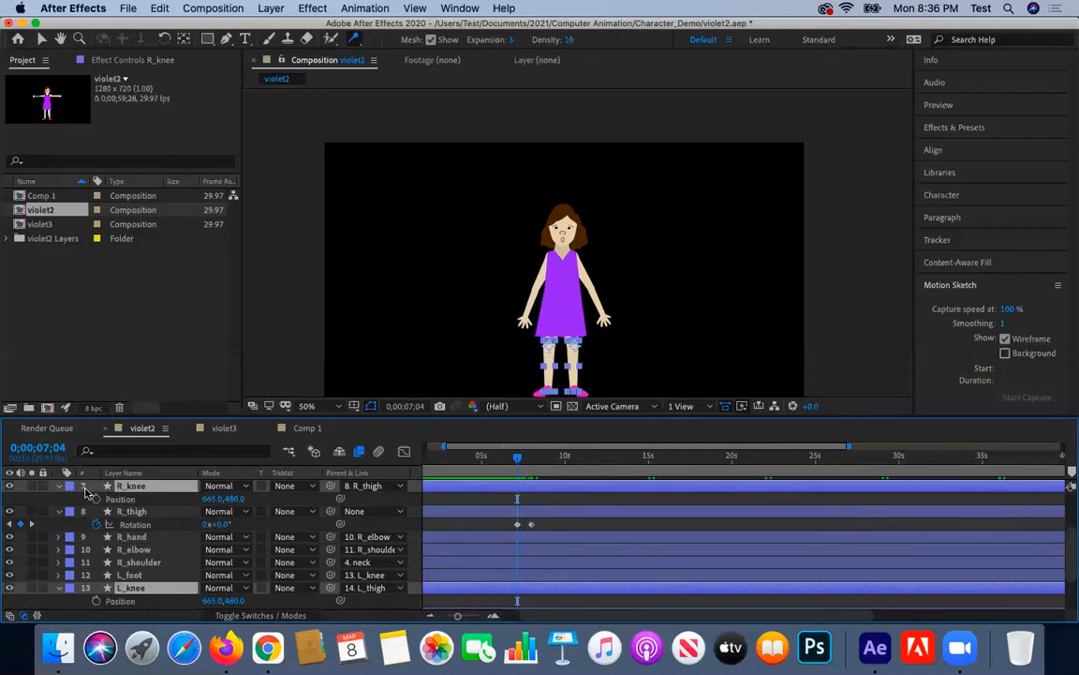
key("alt+shift+p")
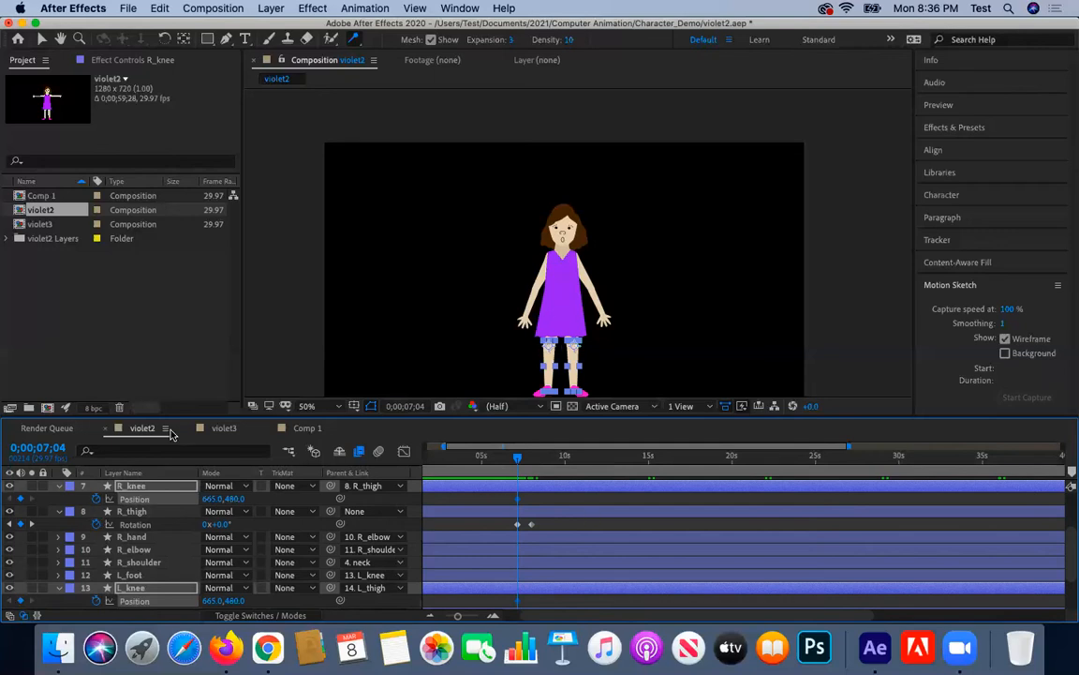
left_click(30, 524)
mouse_move(236, 499)
left_mouse_down()
mouse_move(246, 500)
mouse_move(232, 496)
left_mouse_up()
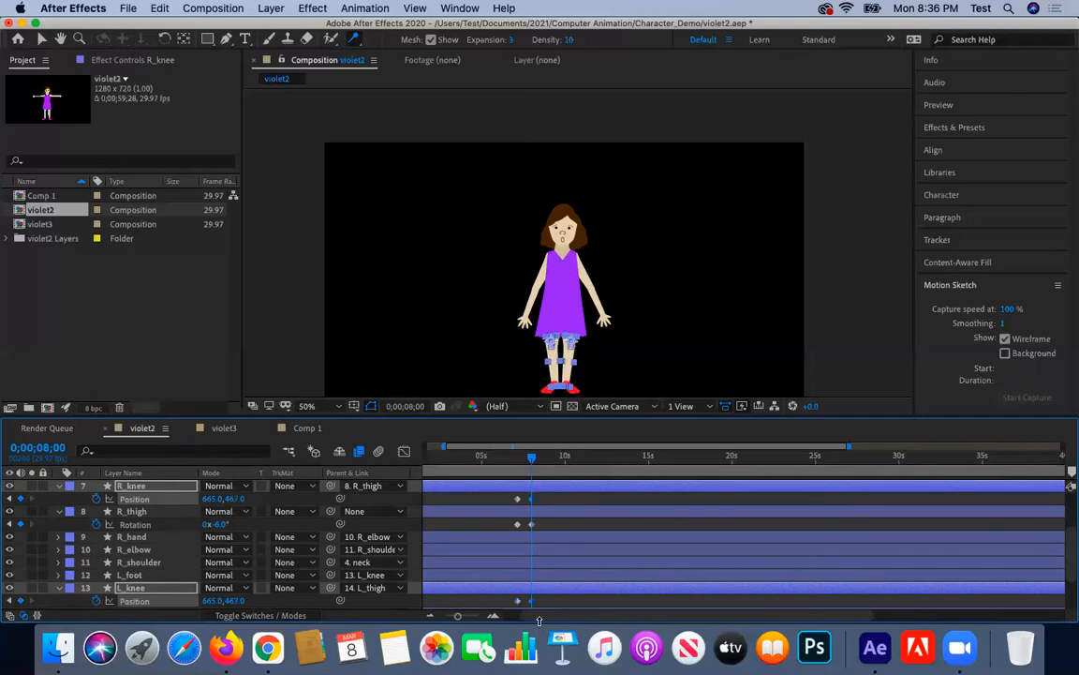
Show the Rotation property of the R_foot and L_foot layers.
scroll(123, 513, "up", 2)
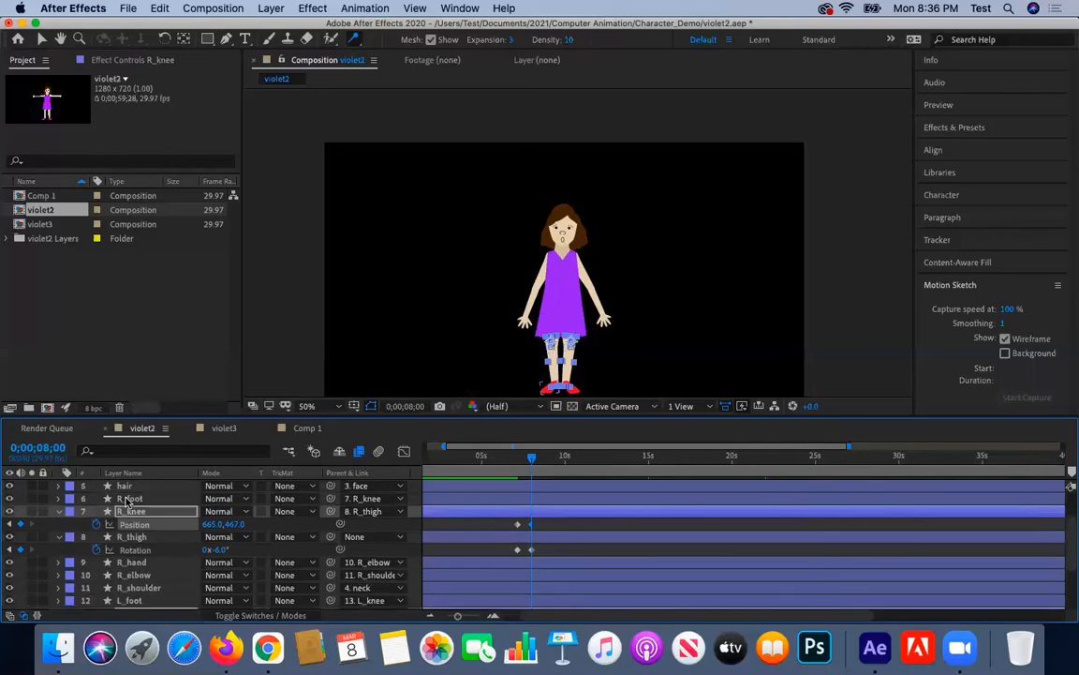
left_click(129, 500)
scroll(120, 474, "down", 1)
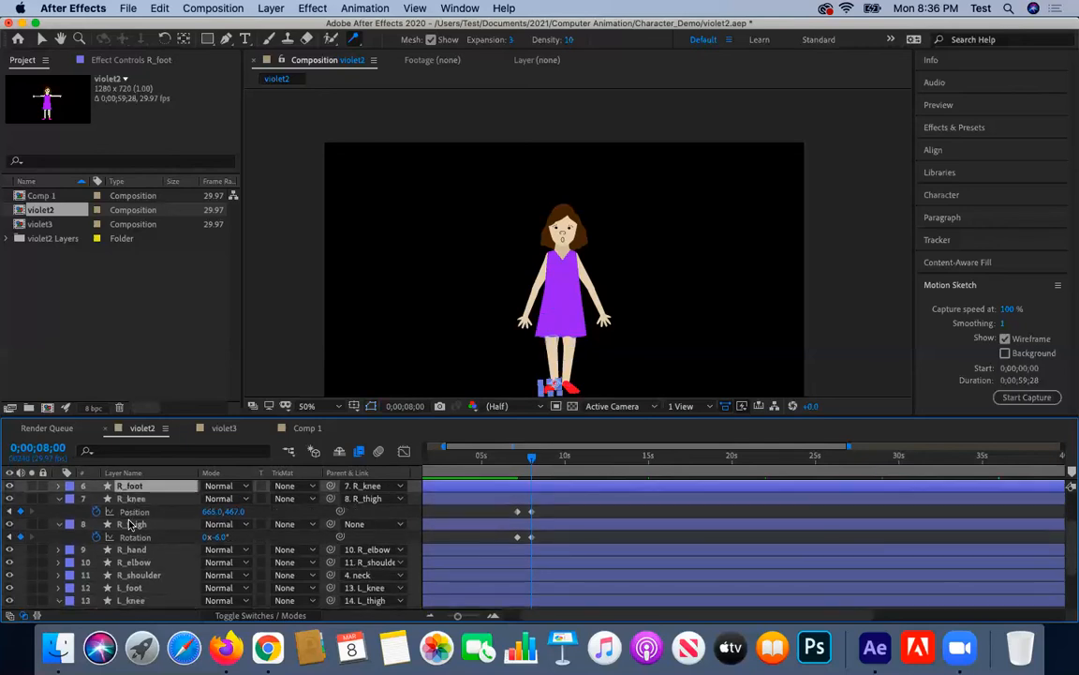
left_click(131, 588, "super")
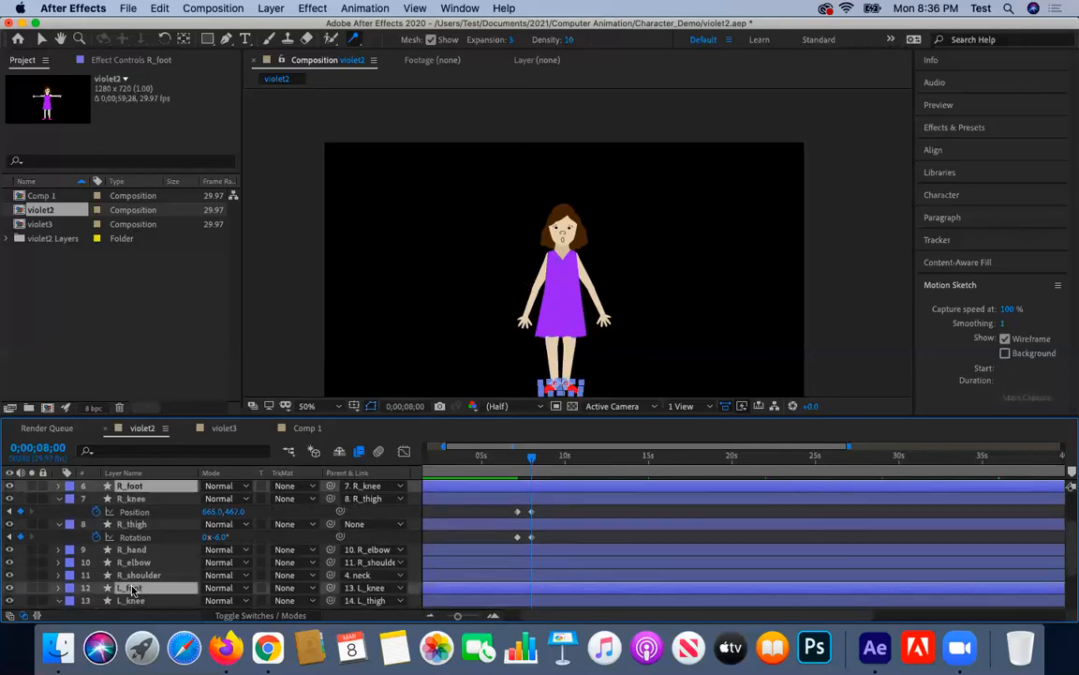
key("r")
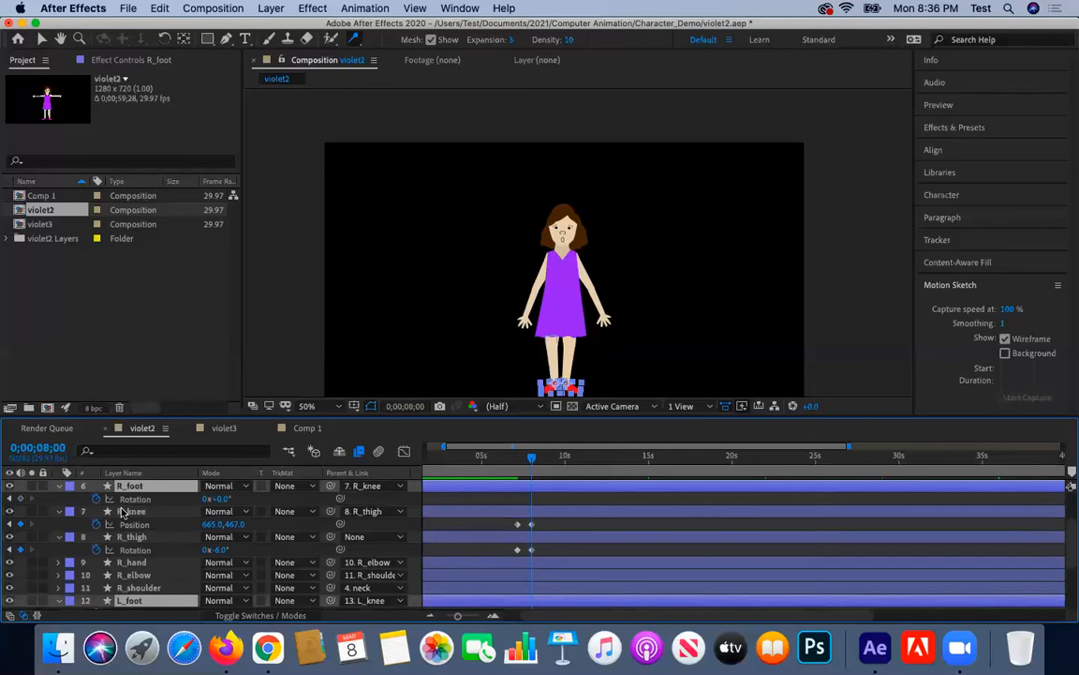
Add a rotation keyframe to R_foot and L_foot at 0;00;07;04, matching the first R_knee Position keyframe.
key("Home")
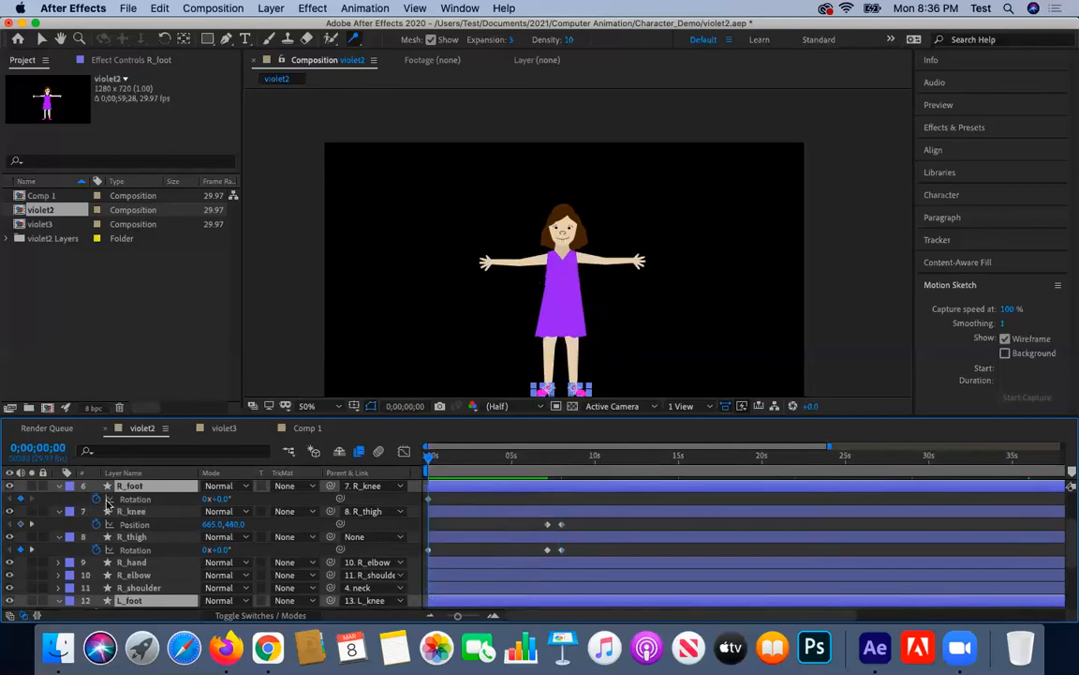
scroll(105, 509, "down", 1)
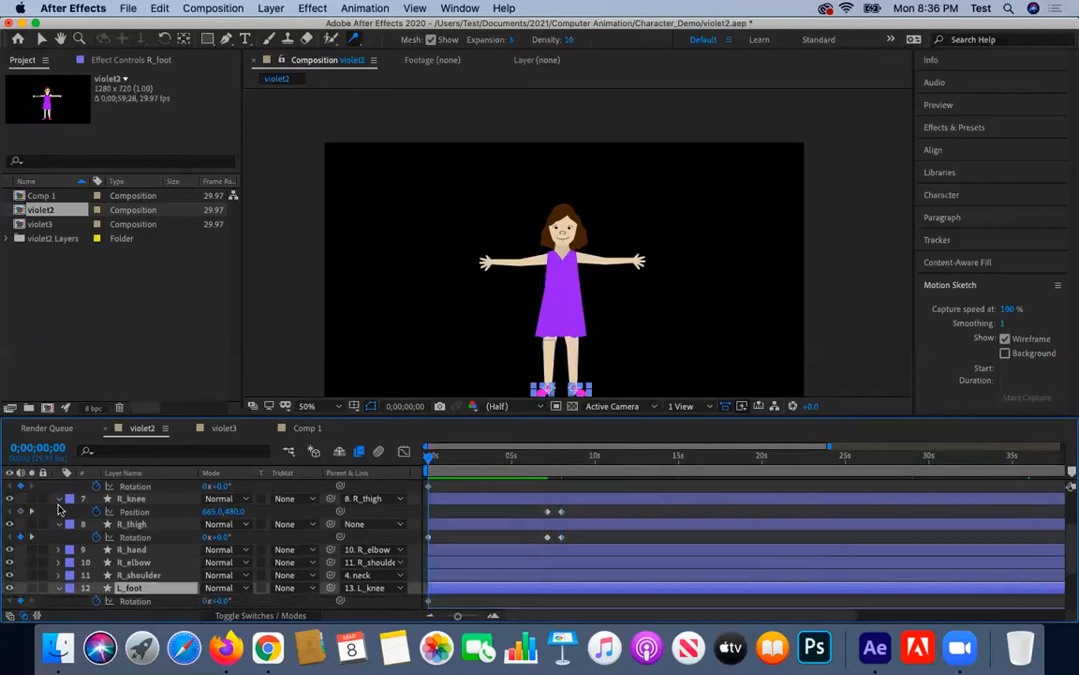
left_click(32, 511)
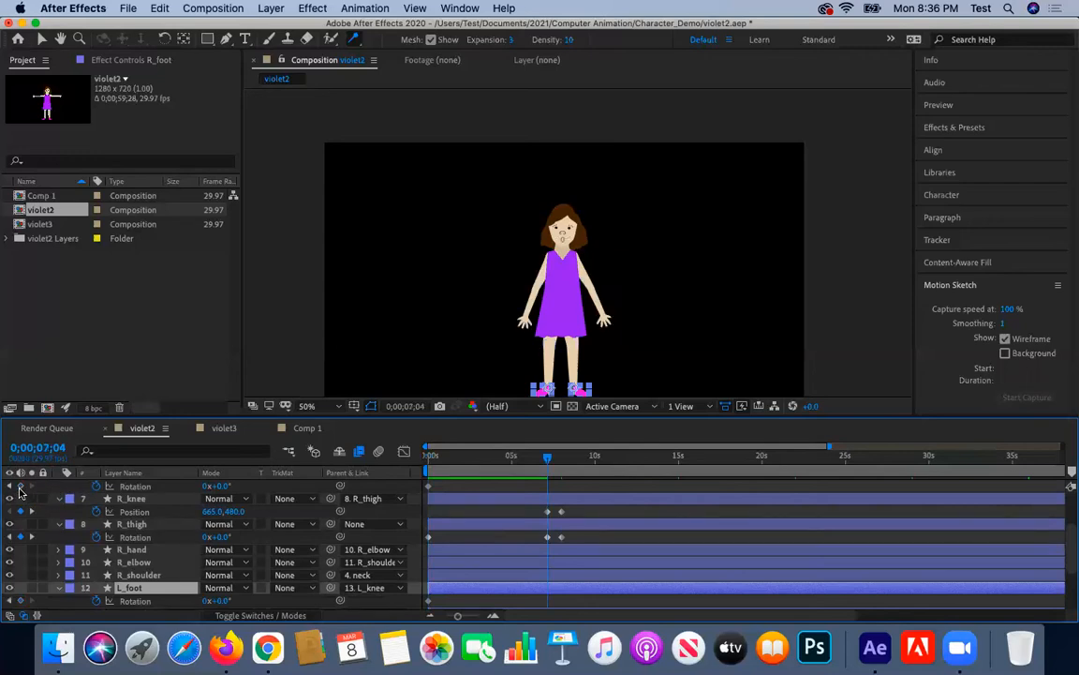
scroll(54, 569, "down", 1)
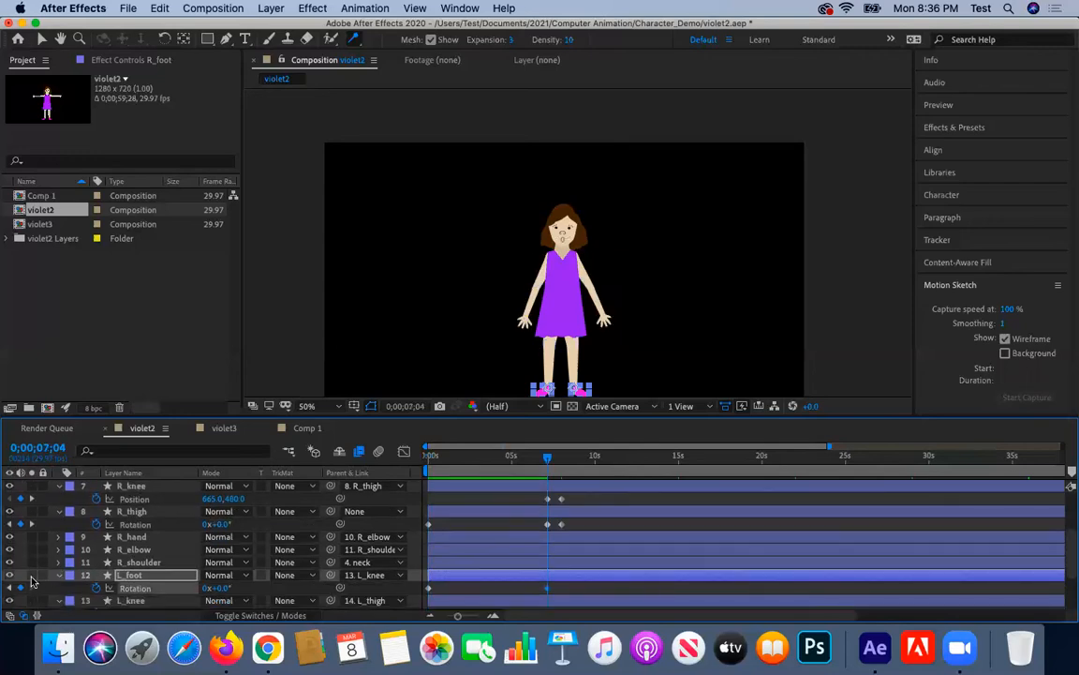
scroll(41, 550, "down", 3)
scroll(41, 550, "right", 1)
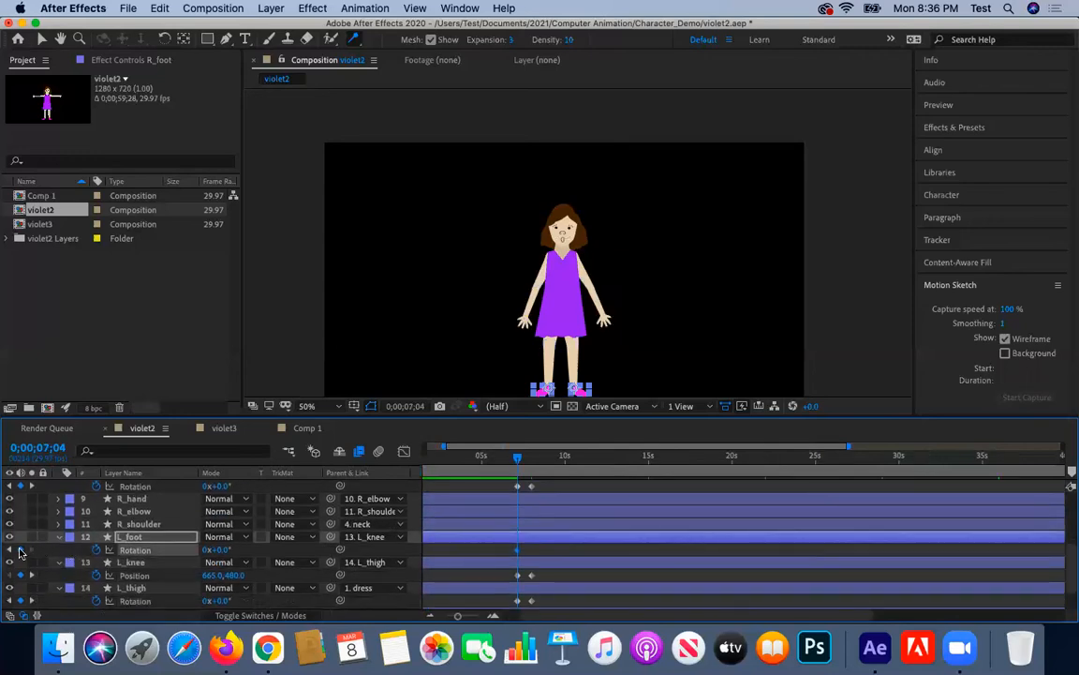
scroll(497, 537, "up", 6)
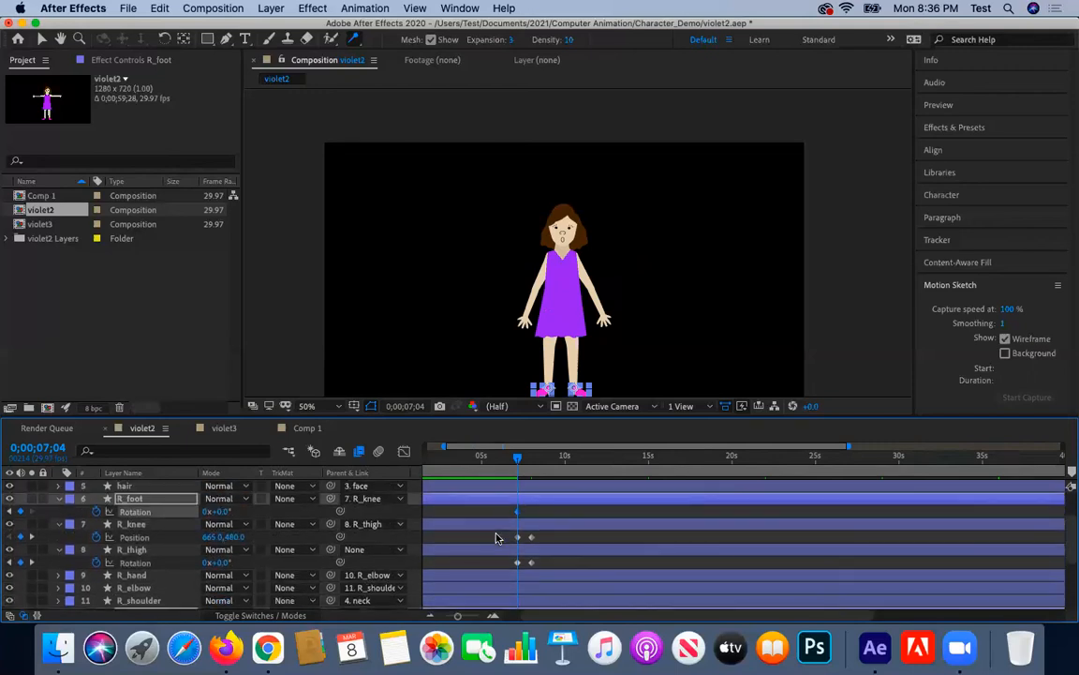
At 0;00;08;00, set the Rotation of R_foot and L_foot to -15°.
left_click_drag(517, 460, 533, 460)
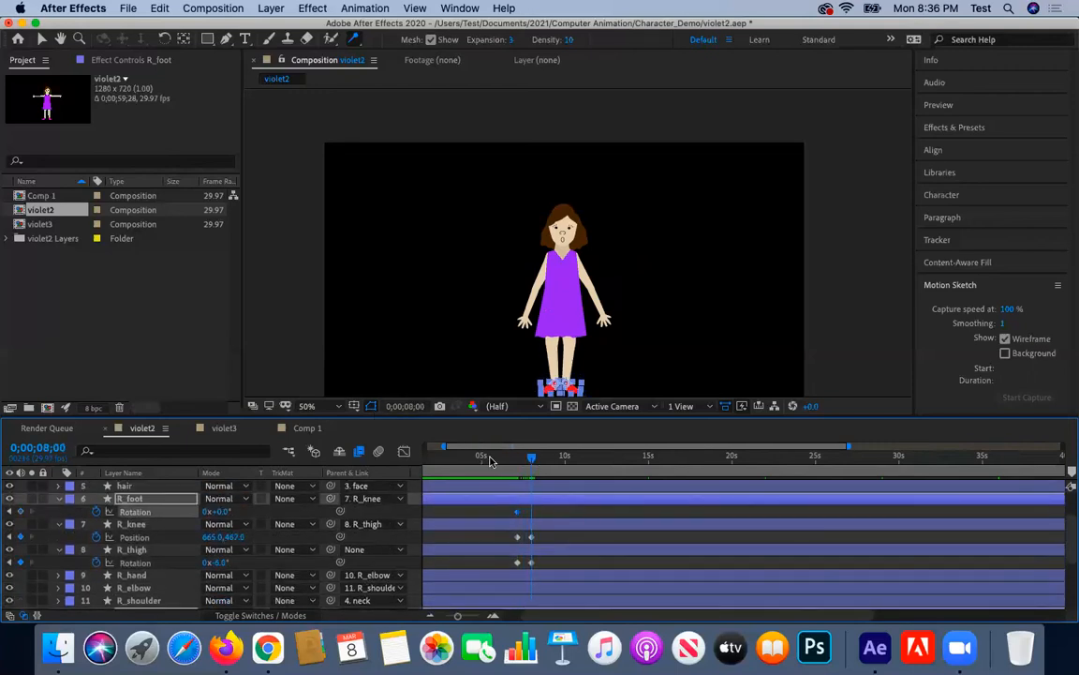
left_click(13, 537)
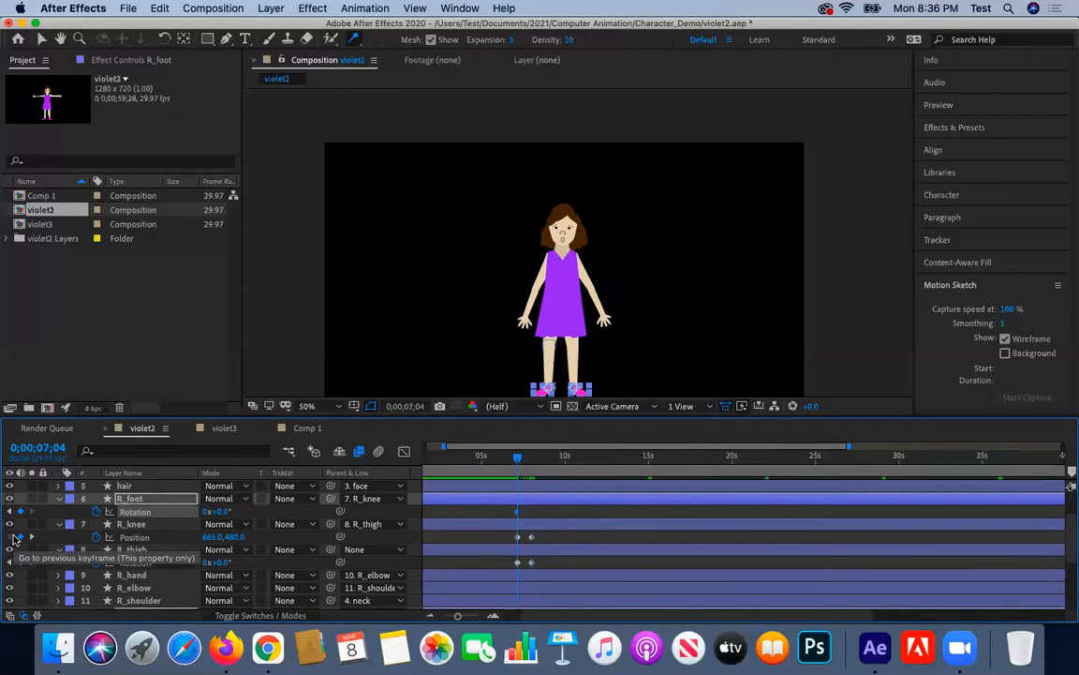
left_click(31, 537)
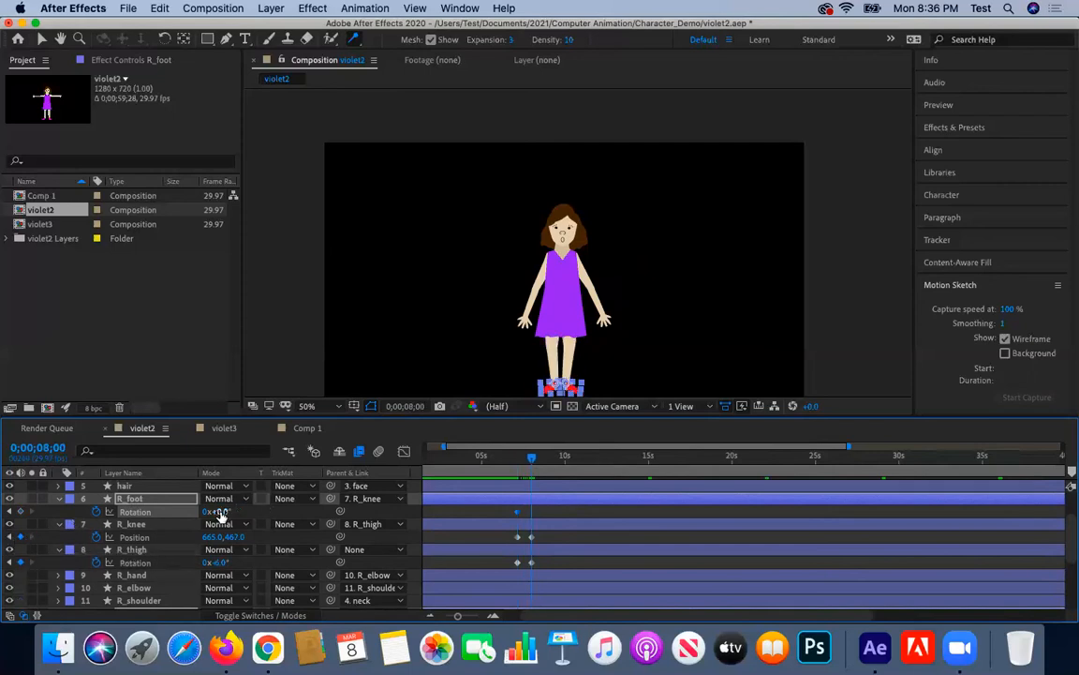
left_click_drag(218, 512, 210, 512)
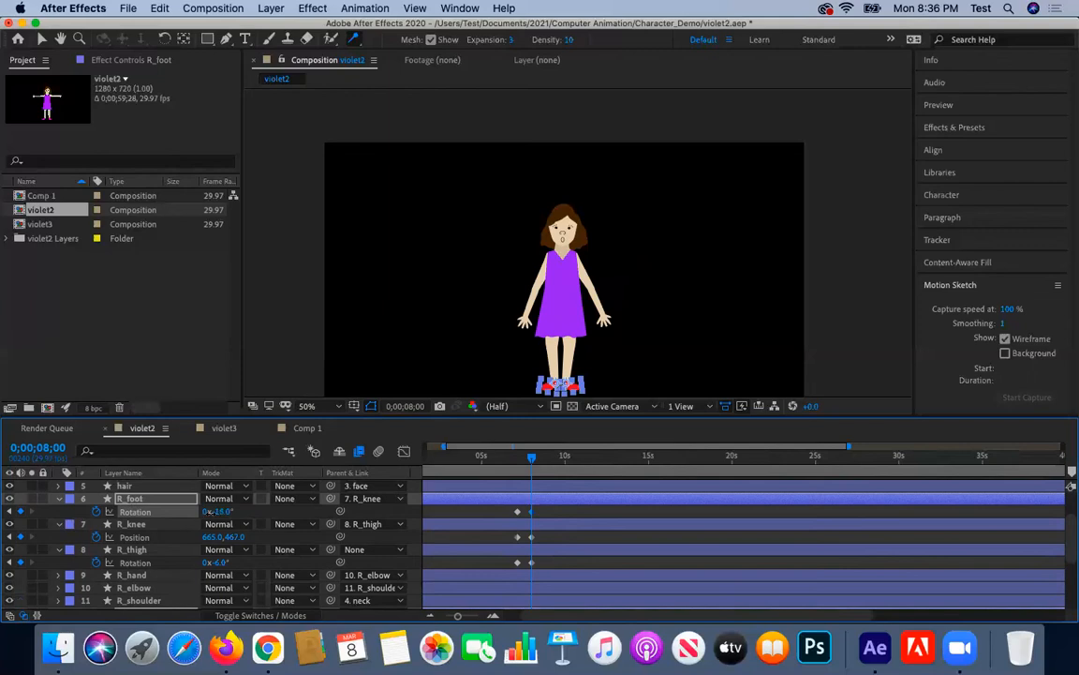
Switch to the Selection tool, deselect the foot layers and scrub past 0;00;08;00 to check the leg pose.
left_click_drag(531, 457, 540, 459)
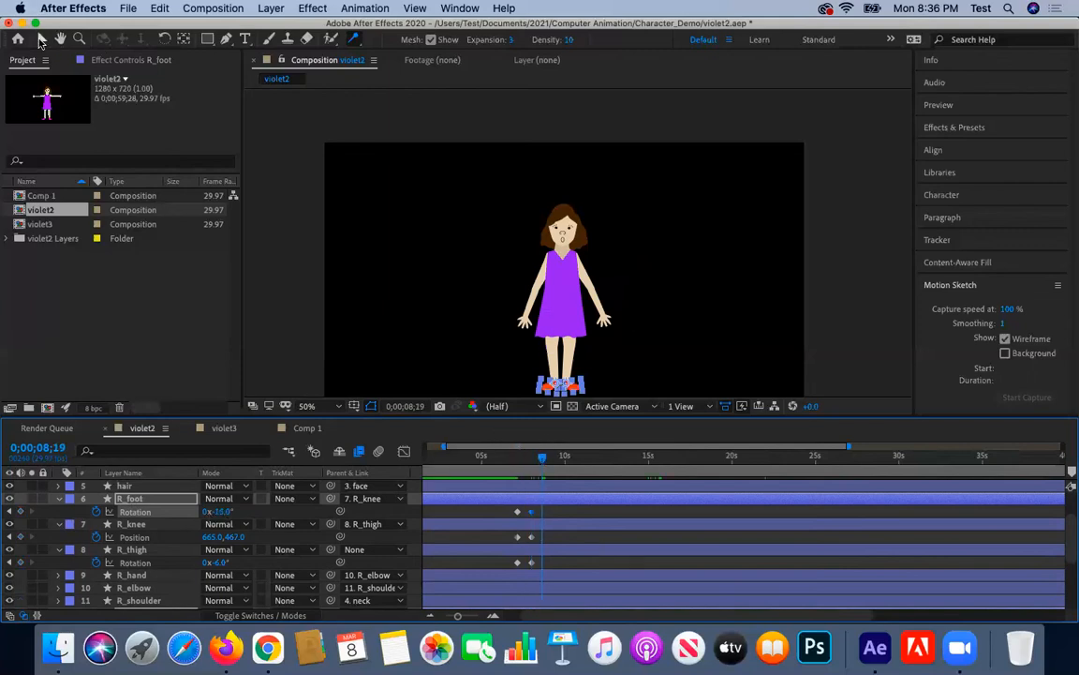
left_click(41, 38)
left_click(545, 209)
mouse_move(542, 461)
left_mouse_down()
mouse_move(499, 458)
mouse_move(539, 469)
left_mouse_up()
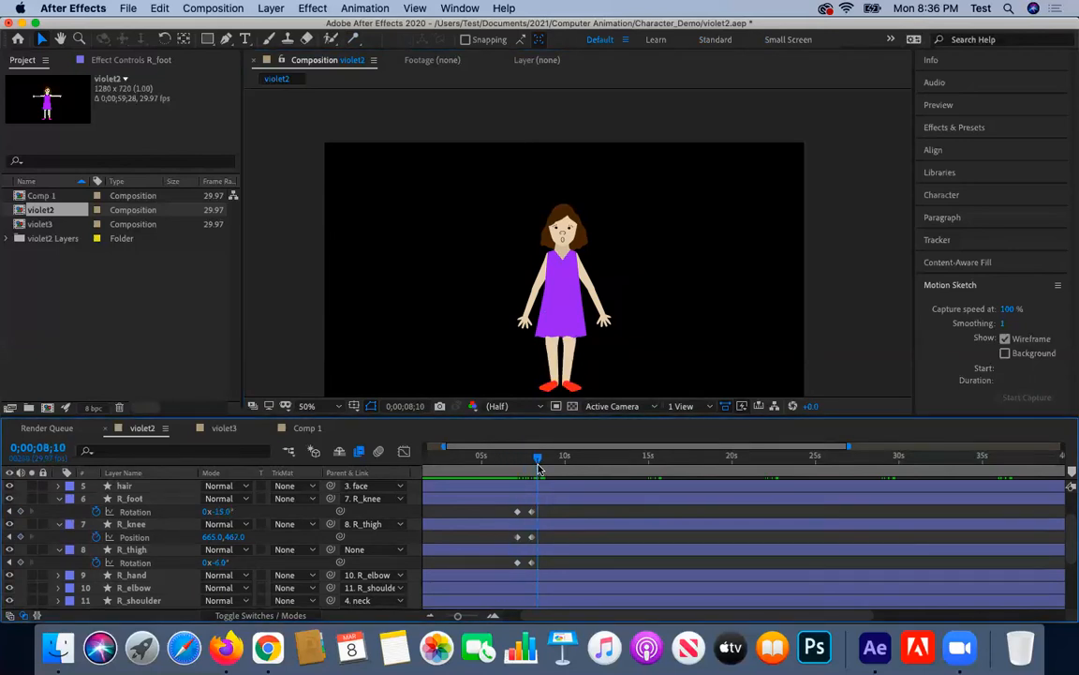
left_click_drag(539, 468, 553, 468)
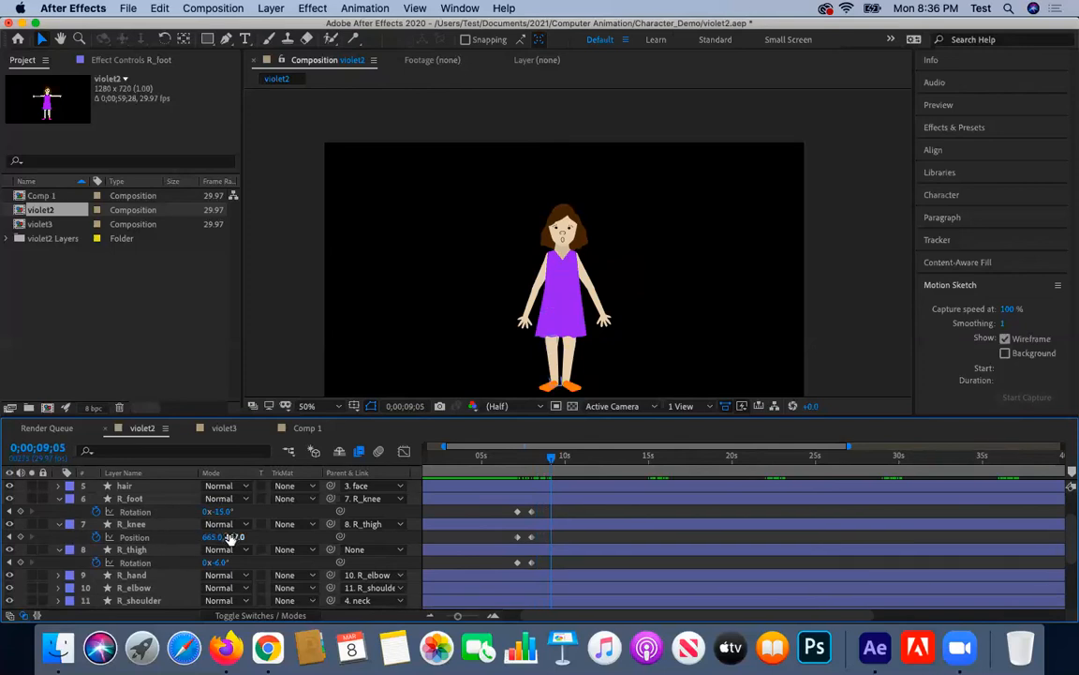
At 0;00;09;01, add hold keyframes for the Rotation of both feet and thighs and the Position of both knees.
left_click_drag(551, 462, 551, 463)
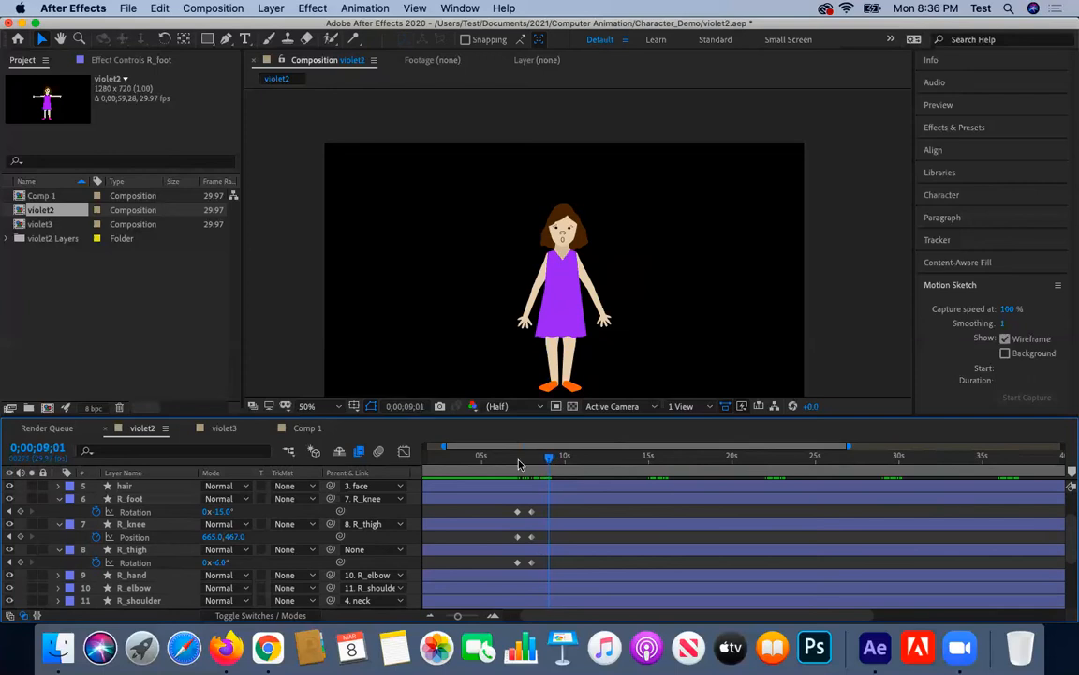
left_click(20, 538)
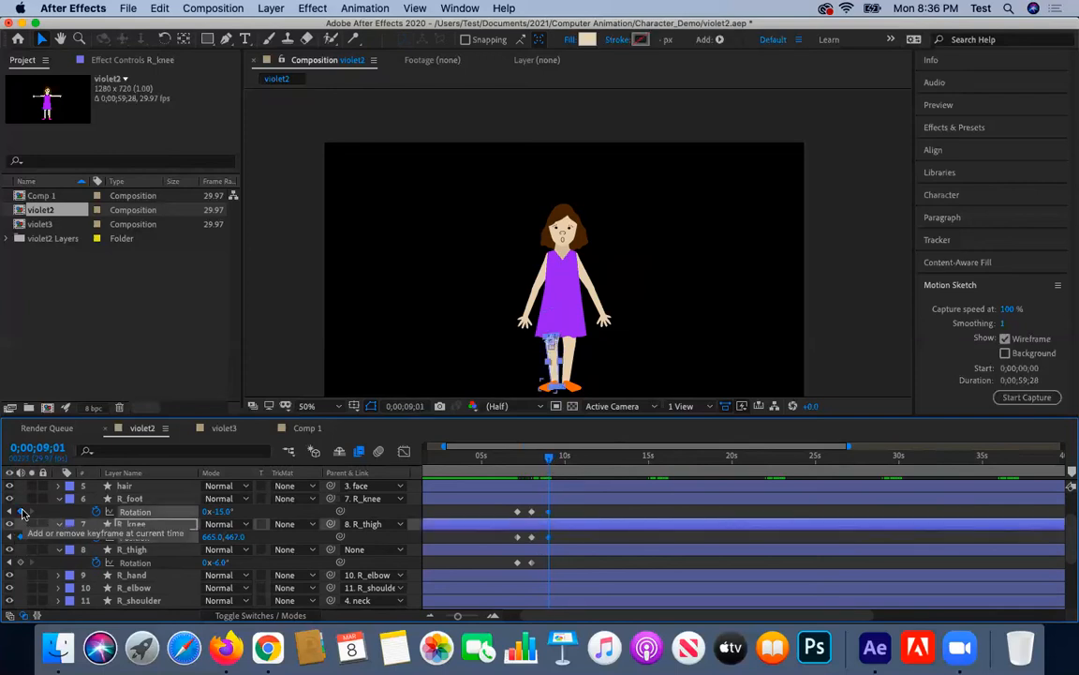
left_click(21, 512)
scroll(29, 568, "down", 2)
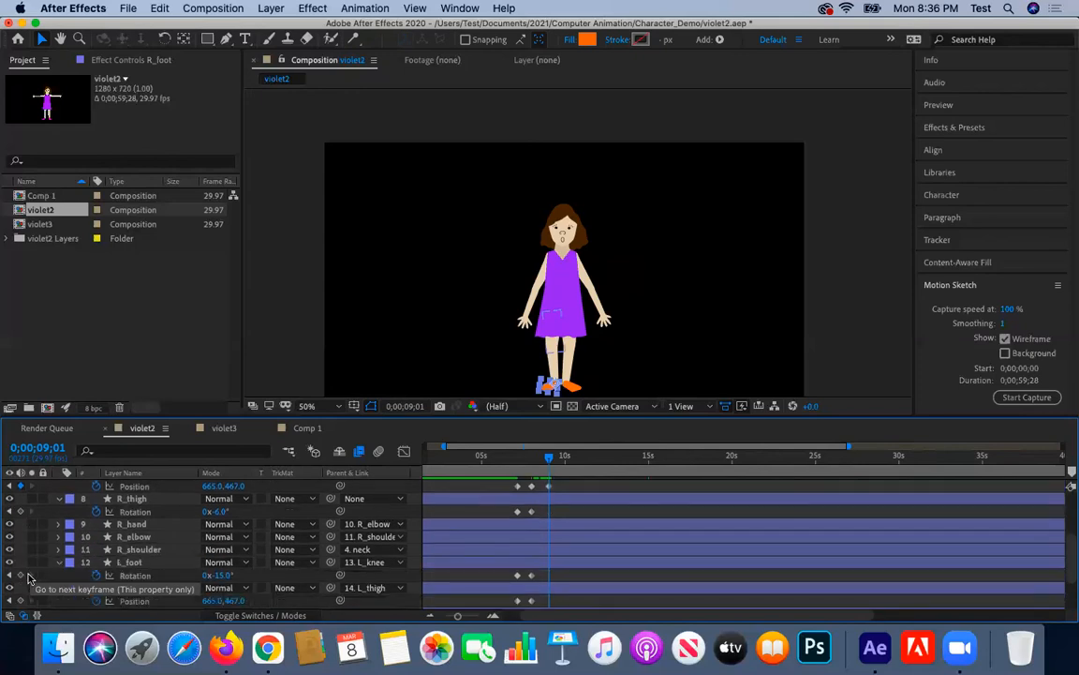
left_click(20, 575)
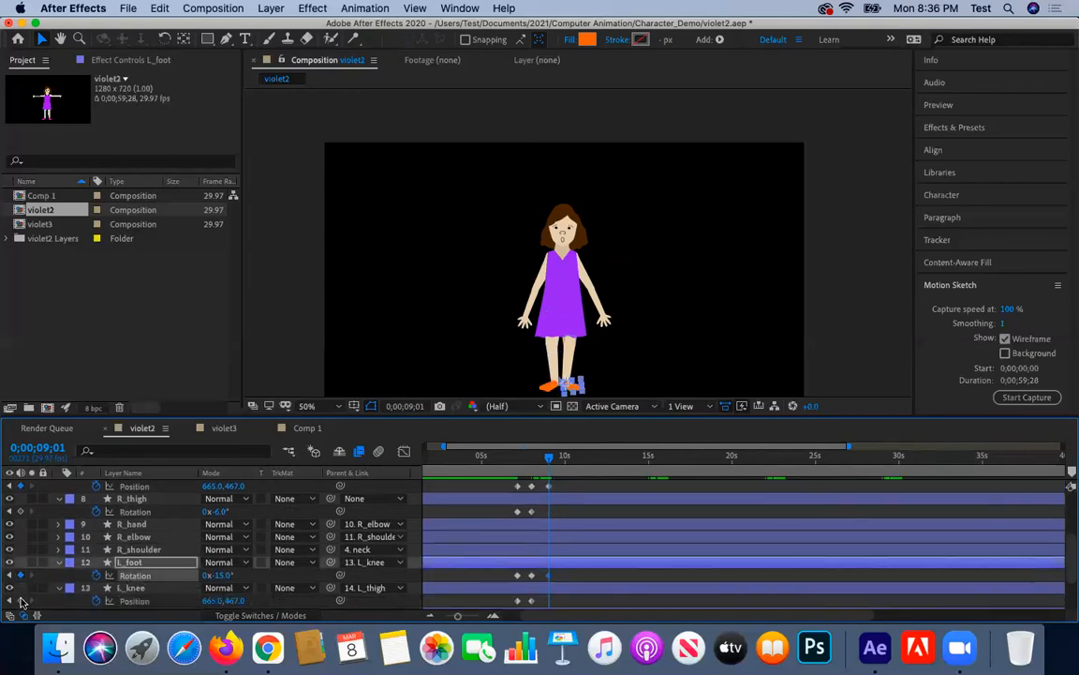
left_click(21, 600)
left_click(22, 512)
scroll(23, 513, "up", 3)
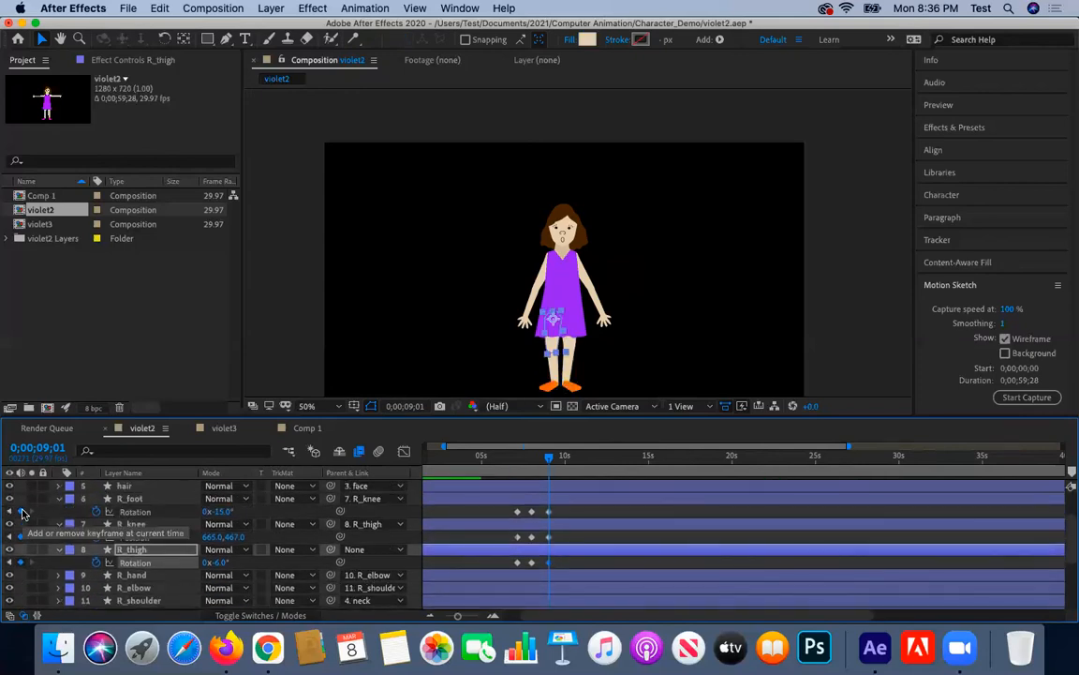
scroll(28, 530, "down", 2)
scroll(28, 530, "down", 2)
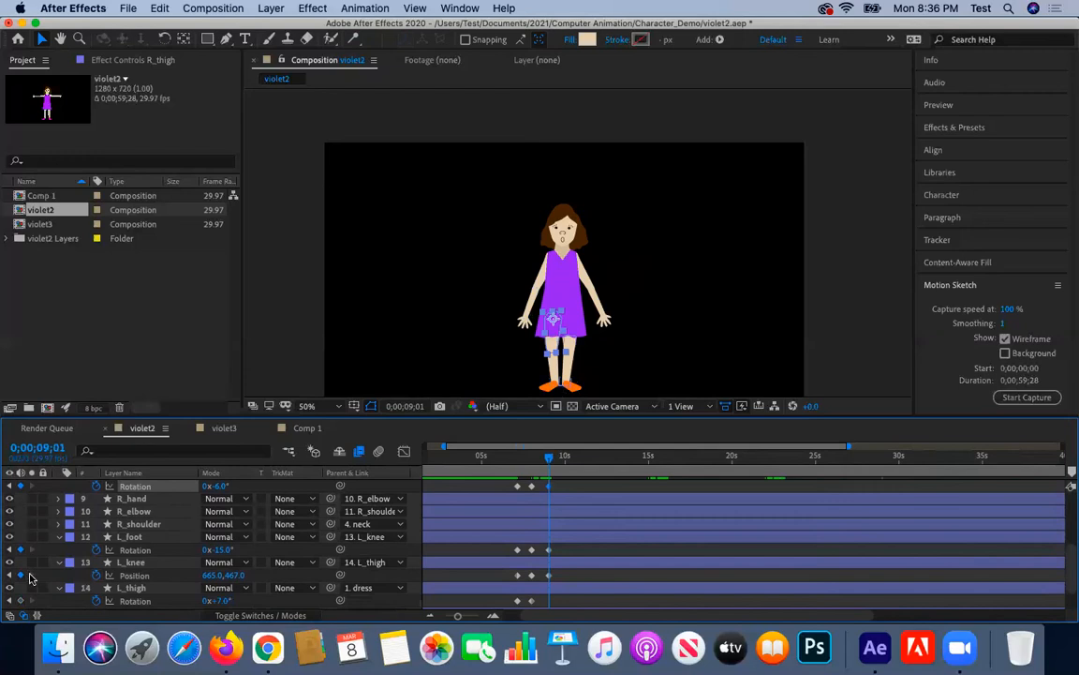
left_click(21, 601)
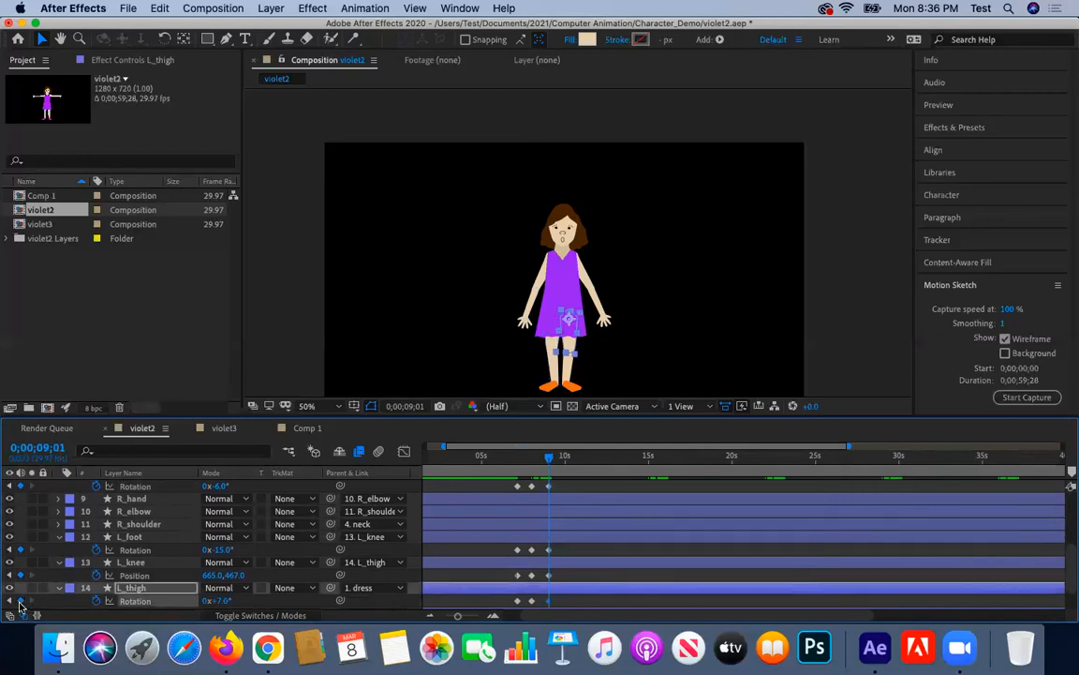
At 0;00;09;11, set the Rotation of L_thigh to -2° and of R_thigh to +3° to spread the legs.
left_click_drag(549, 460, 556, 460)
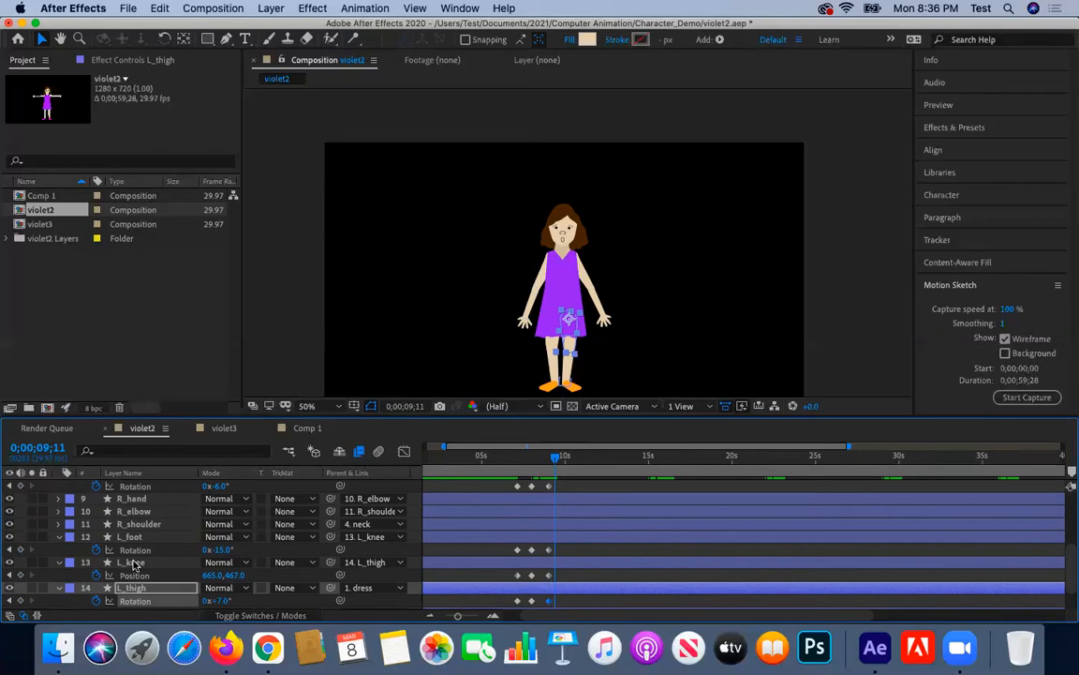
left_click_drag(228, 600, 214, 597)
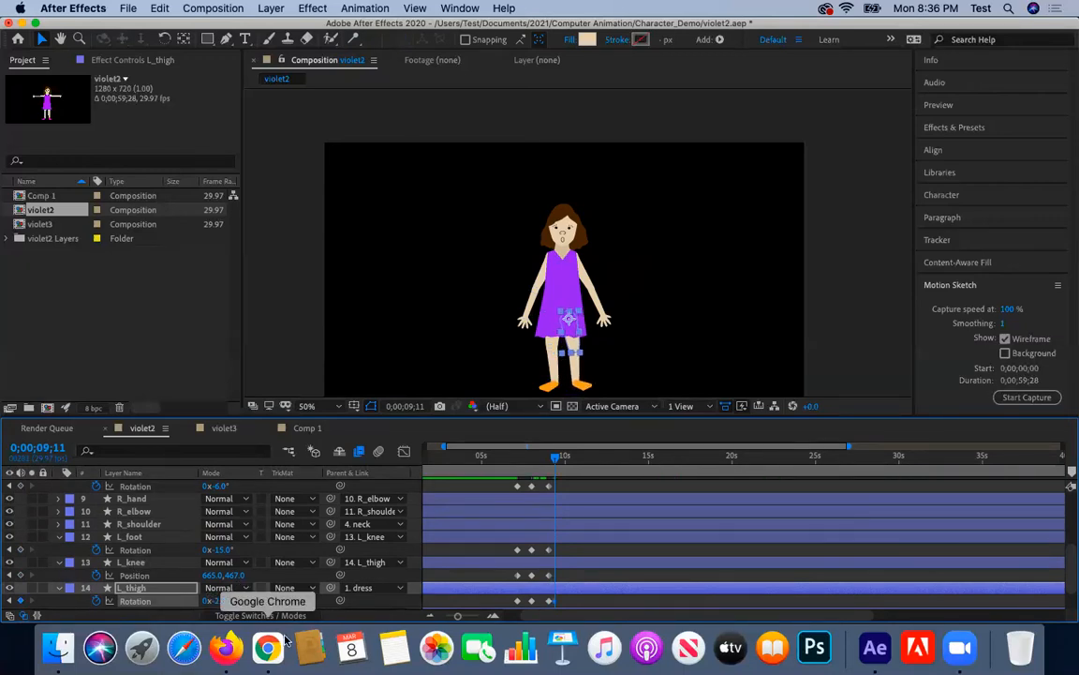
scroll(274, 541, "up", 2)
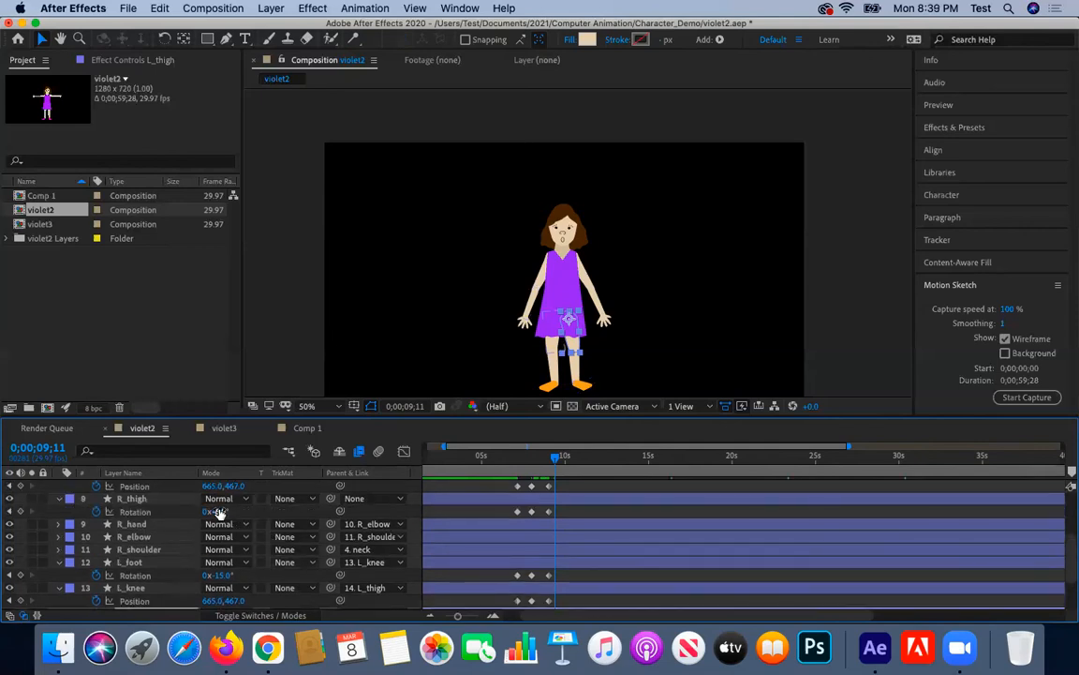
left_click_drag(218, 511, 225, 512)
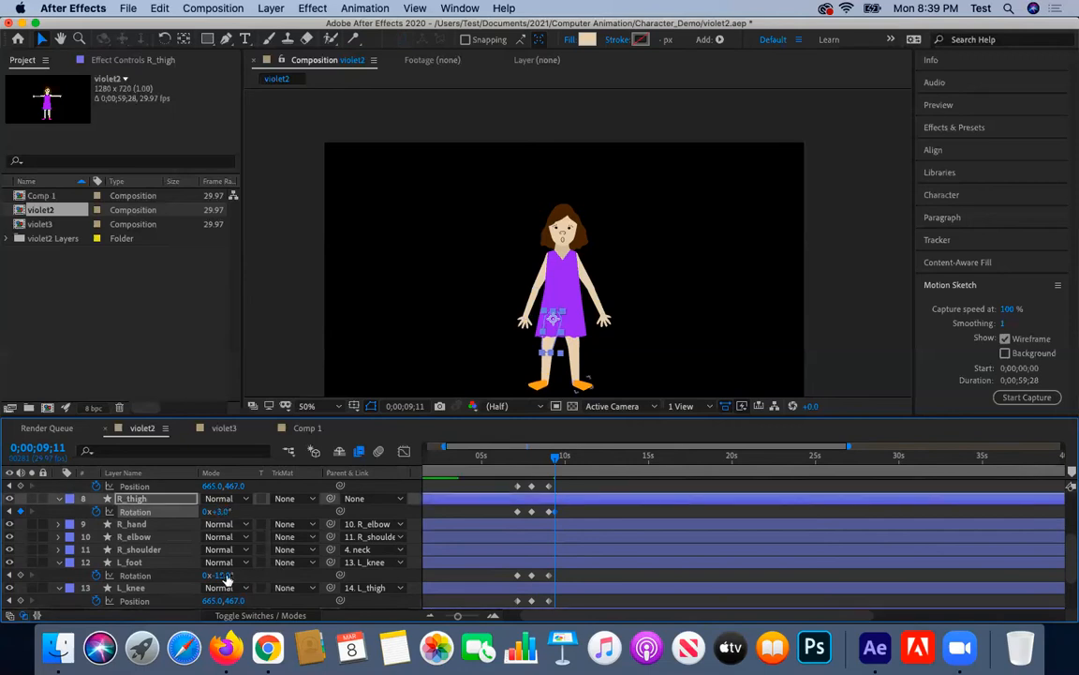
At 0;00;09;11, lower R_knee by setting its Position to 665.0, 485.0.
scroll(223, 525, "up", 2)
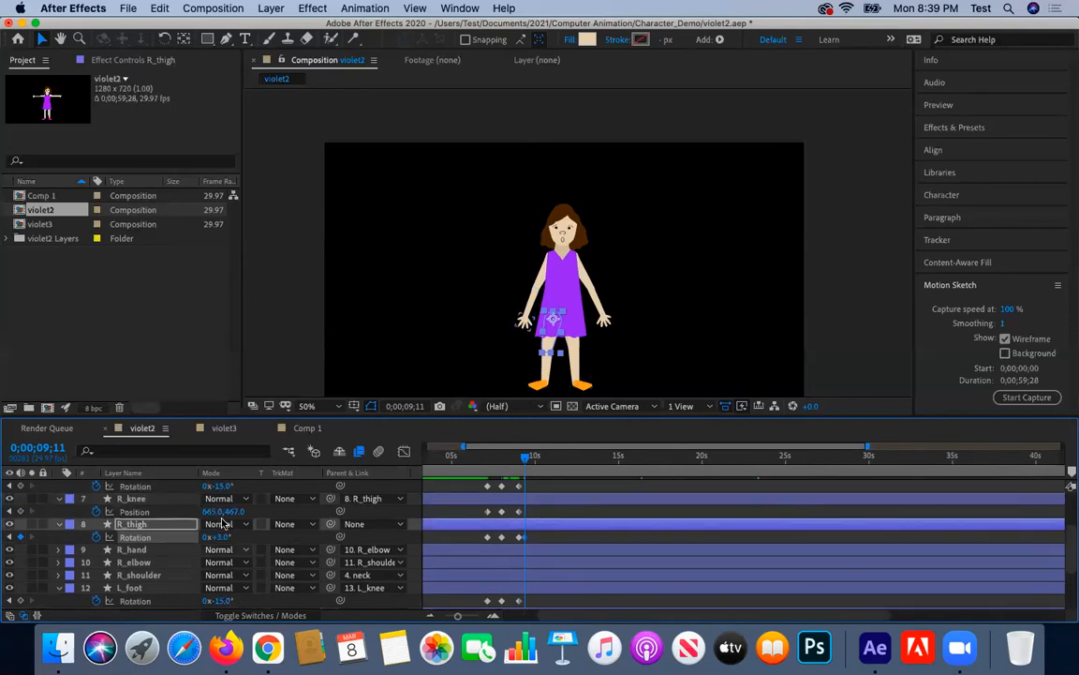
left_click(234, 513)
left_click(273, 513)
left_click(234, 513)
scroll(150, 549, "down", 3)
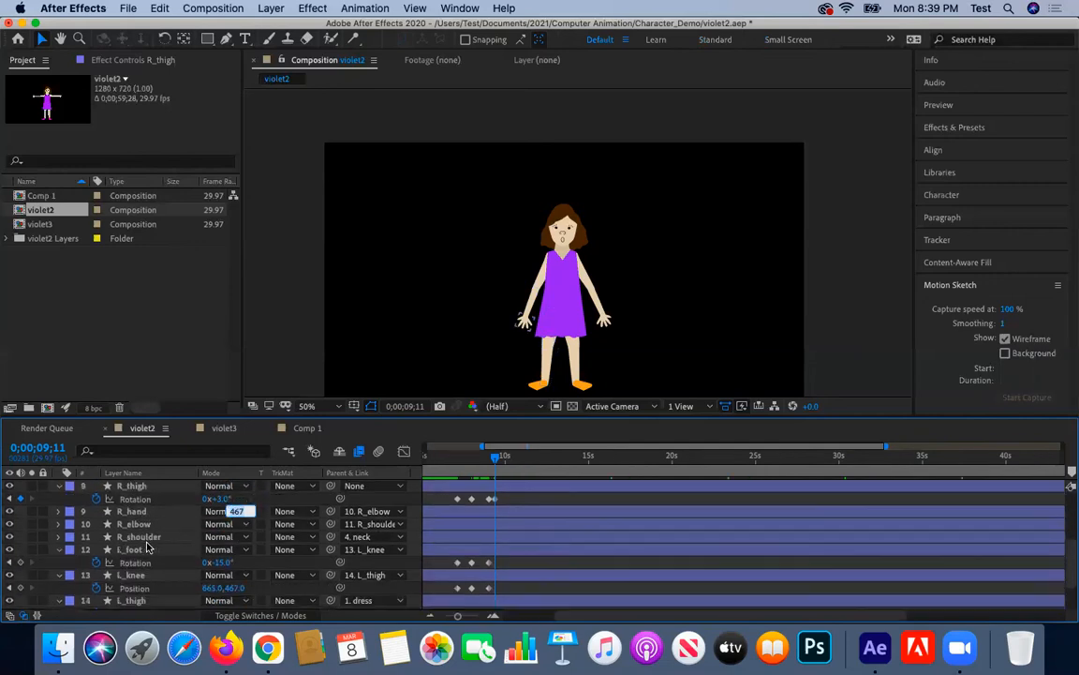
left_click(234, 589)
left_click(234, 589)
scroll(234, 589, "up", 1)
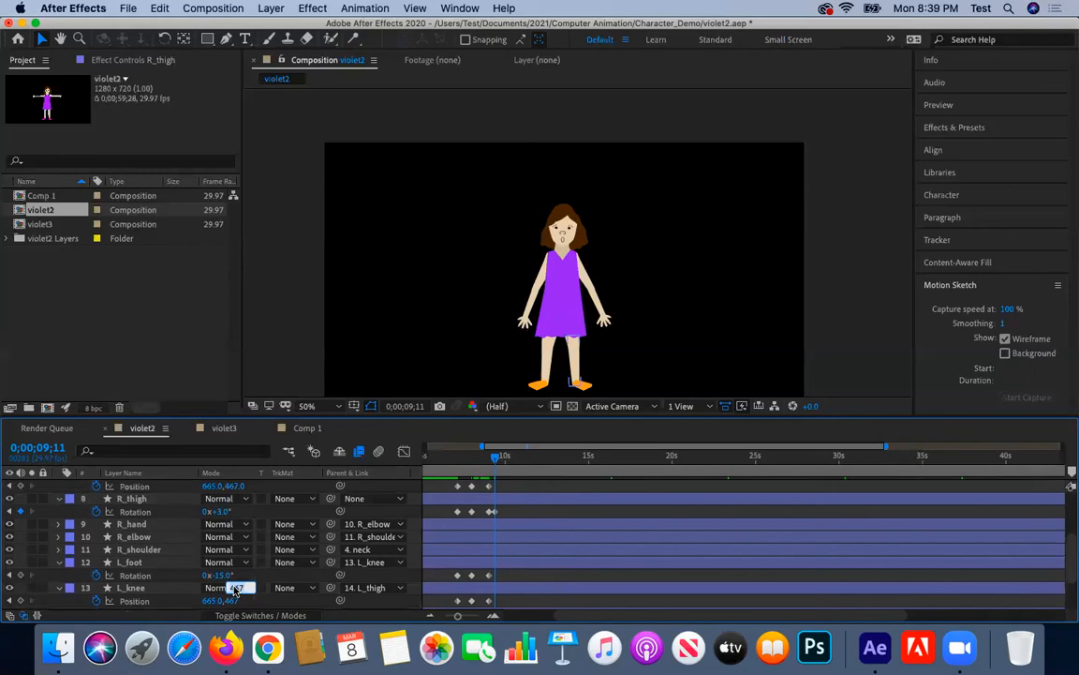
left_click(246, 486)
left_click_drag(246, 487, 251, 486)
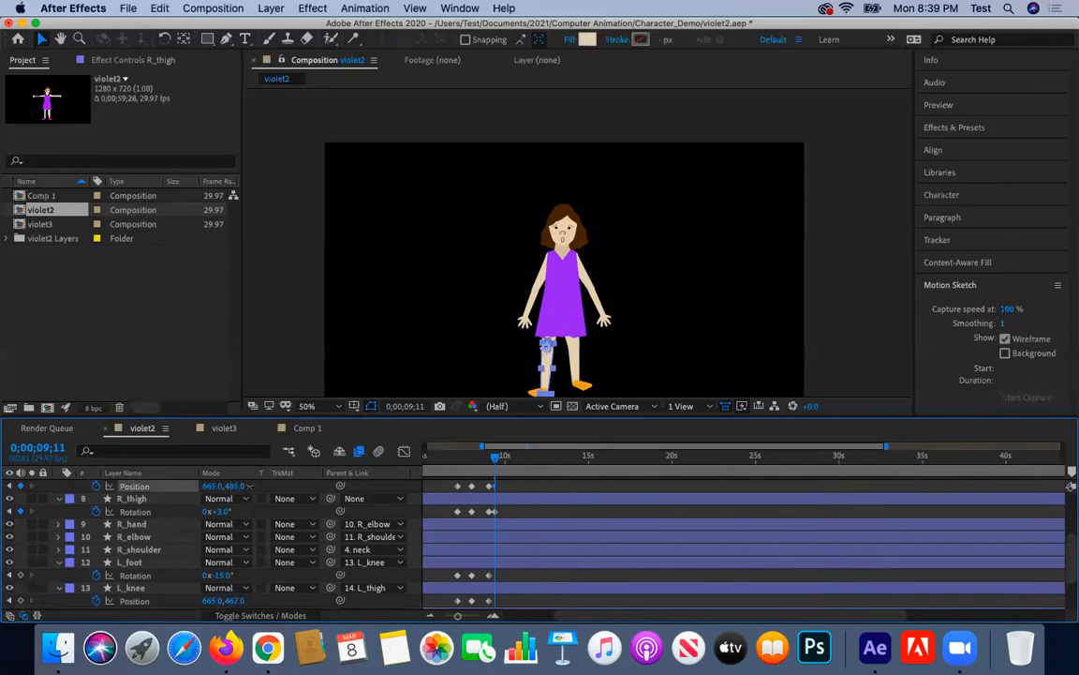
Set the Position of L_knee to 665.0, 485.0 at 0;00;09;11 to match the other knee.
left_click(234, 600)
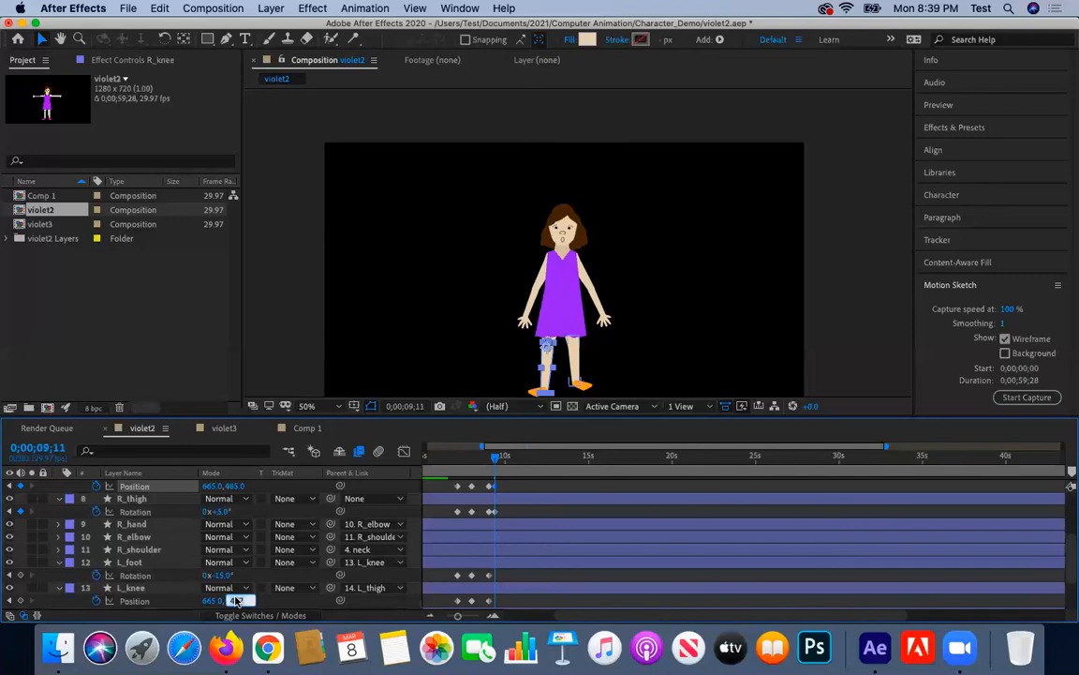
type("465")
key("Return")
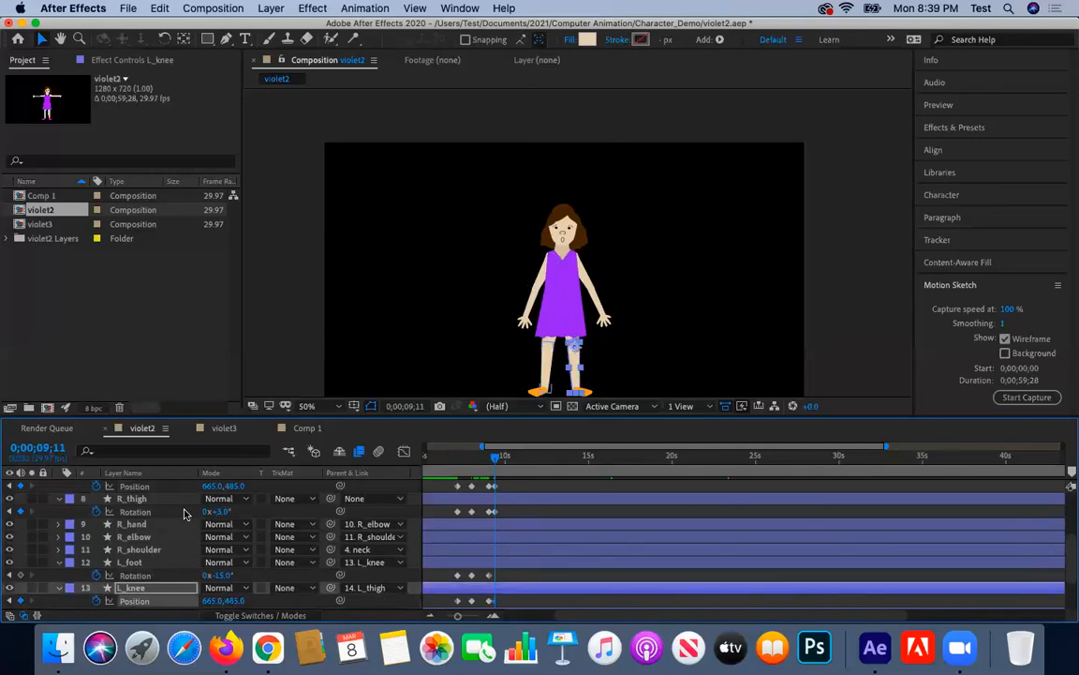
scroll(184, 513, "up", 2)
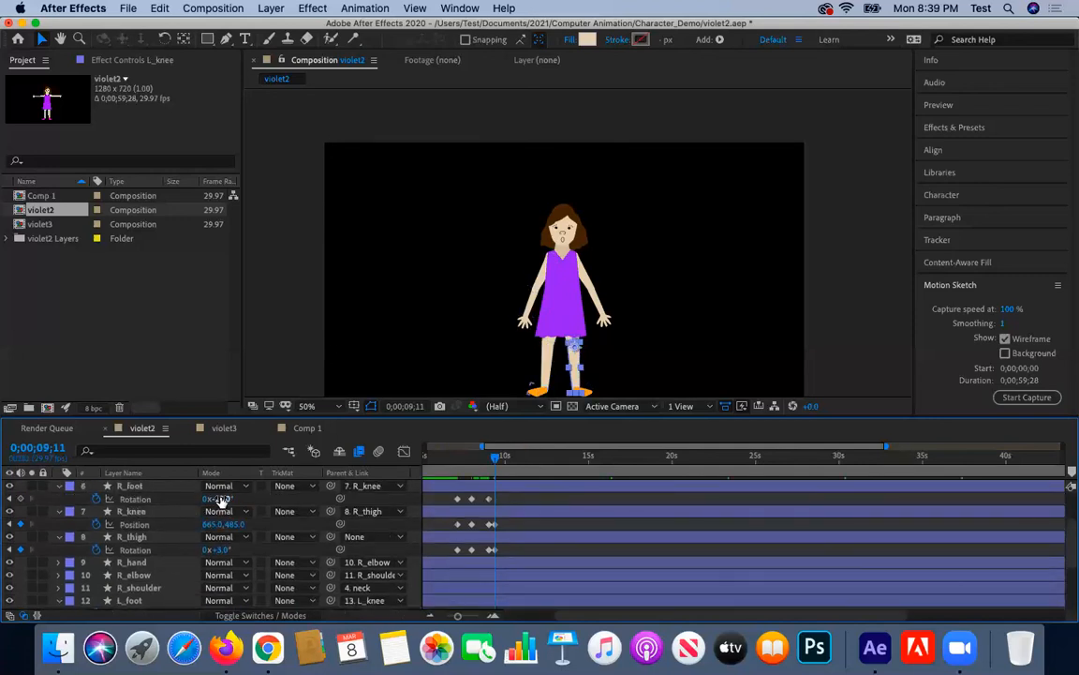
At 0;00;09;11, set the Rotation of both R_foot and L_foot to +38° so the toes point downward.
left_click_drag(208, 499, 270, 507)
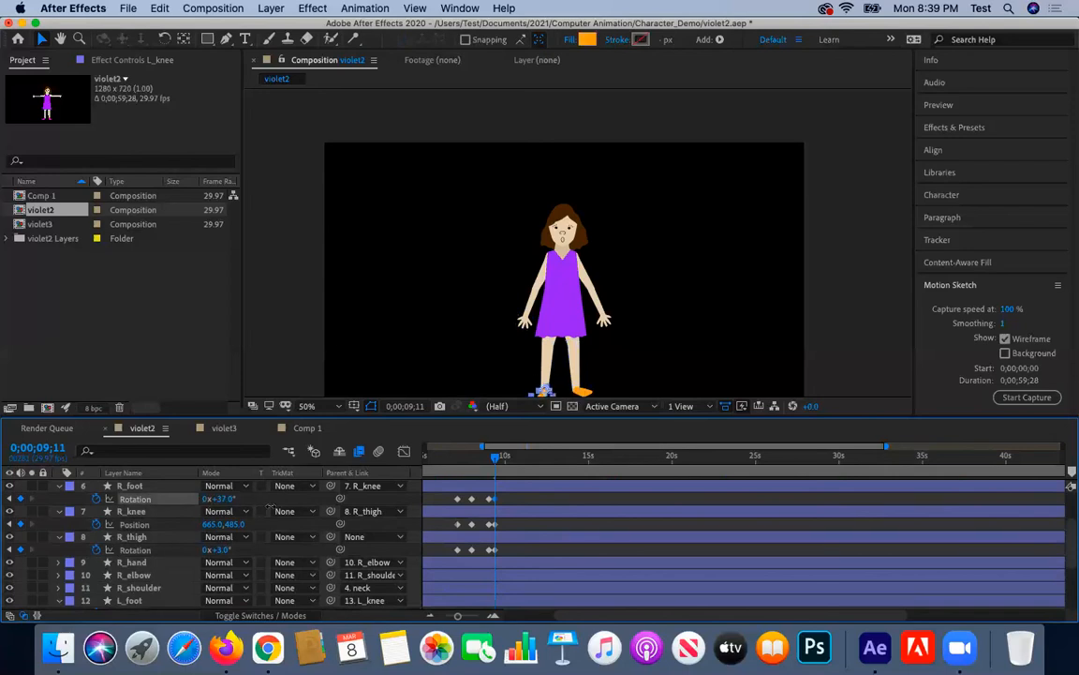
left_click(202, 598)
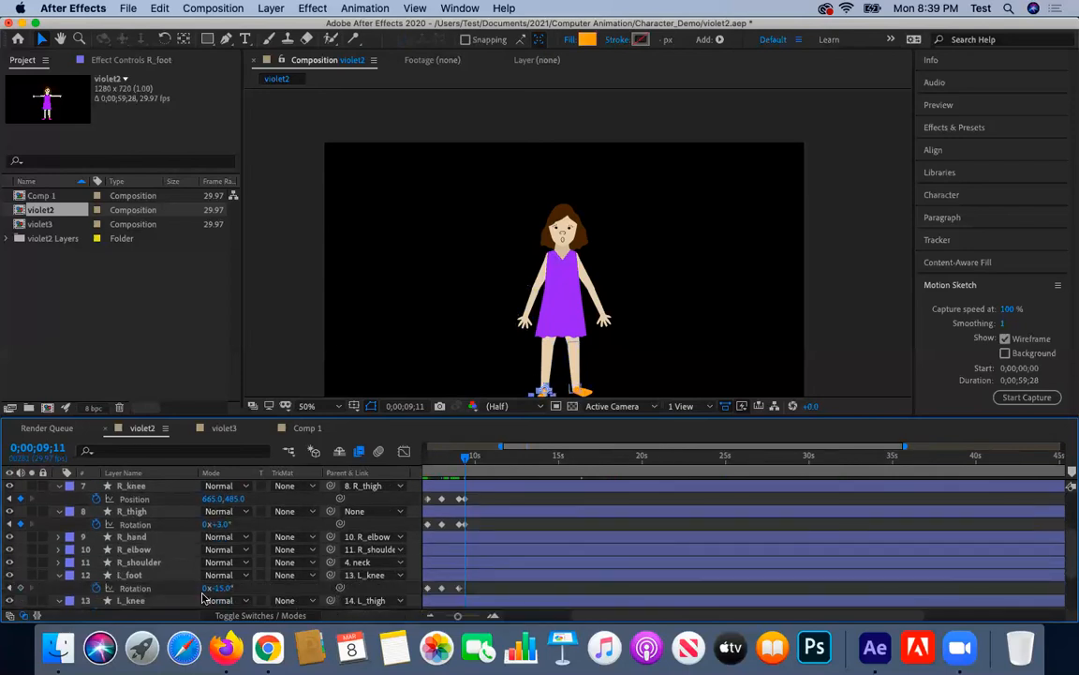
scroll(216, 591, "up", 2)
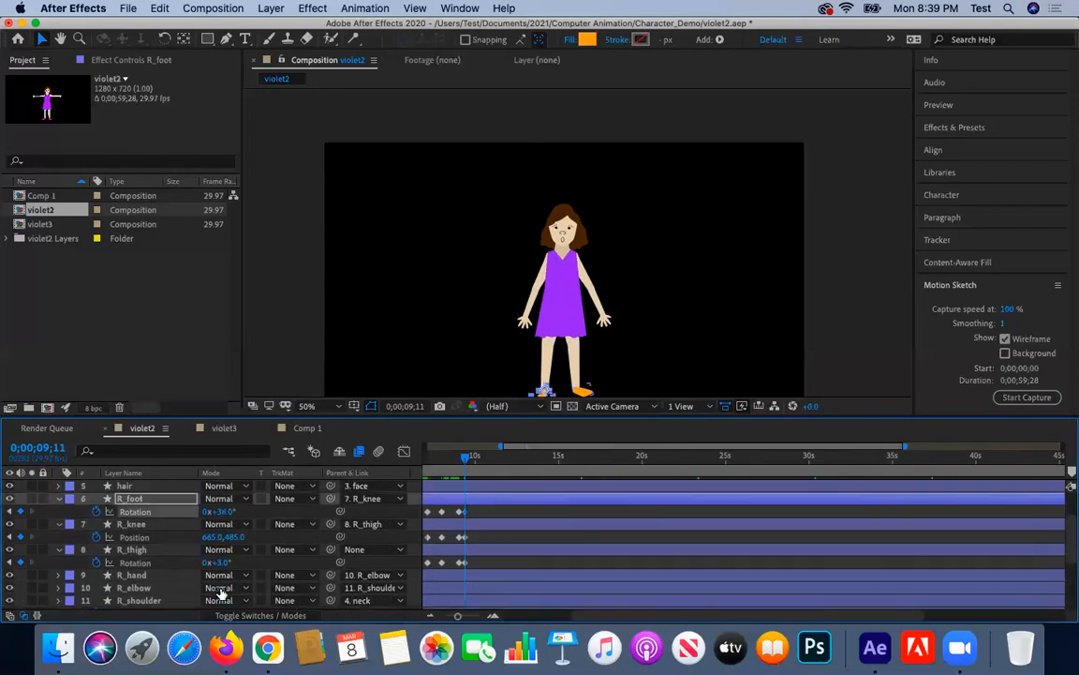
scroll(223, 564, "down", 1)
left_click_drag(222, 600, 241, 595)
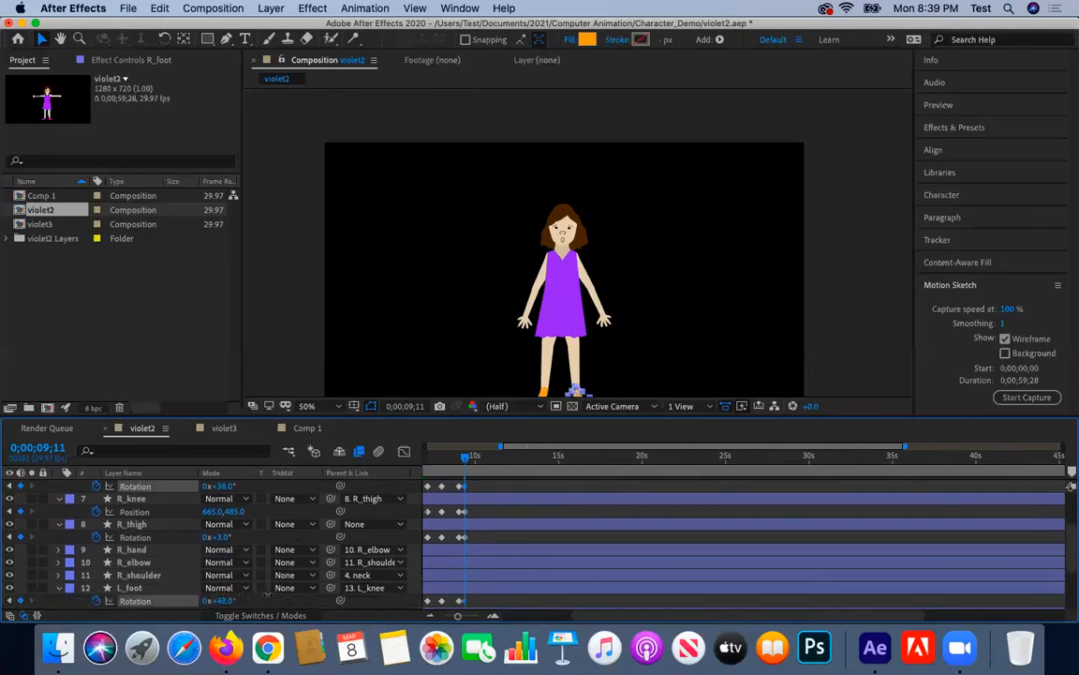
left_click(258, 590)
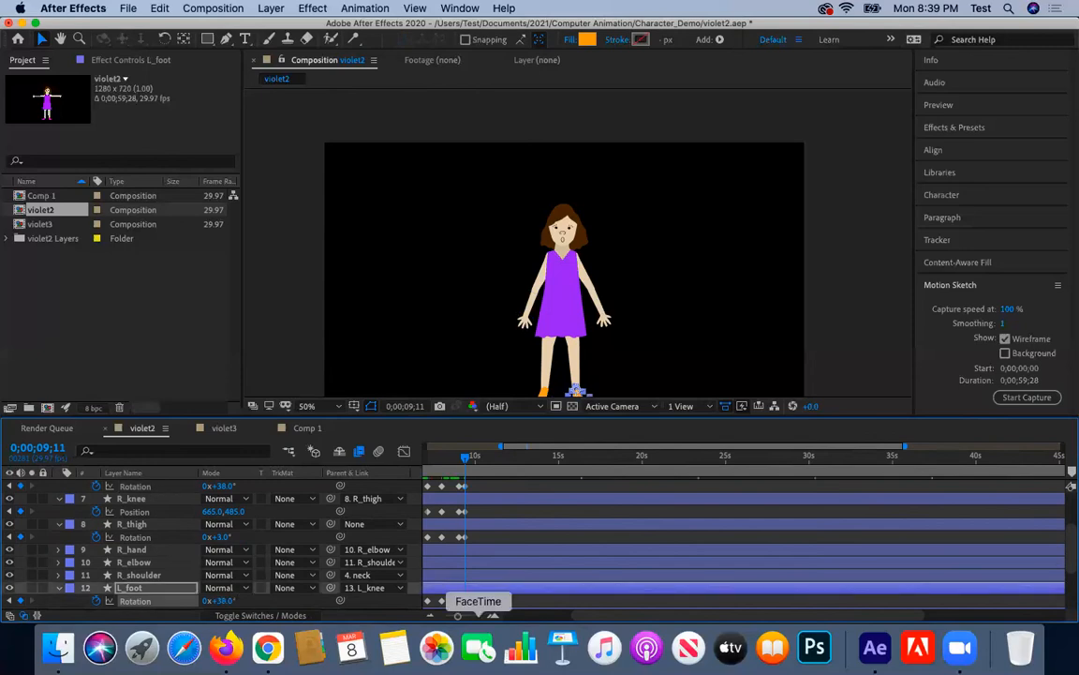
Play back the violet2 animation from about 0;00;01;23 through the leg keyframes to check the motion.
left_click_drag(466, 456, 420, 457)
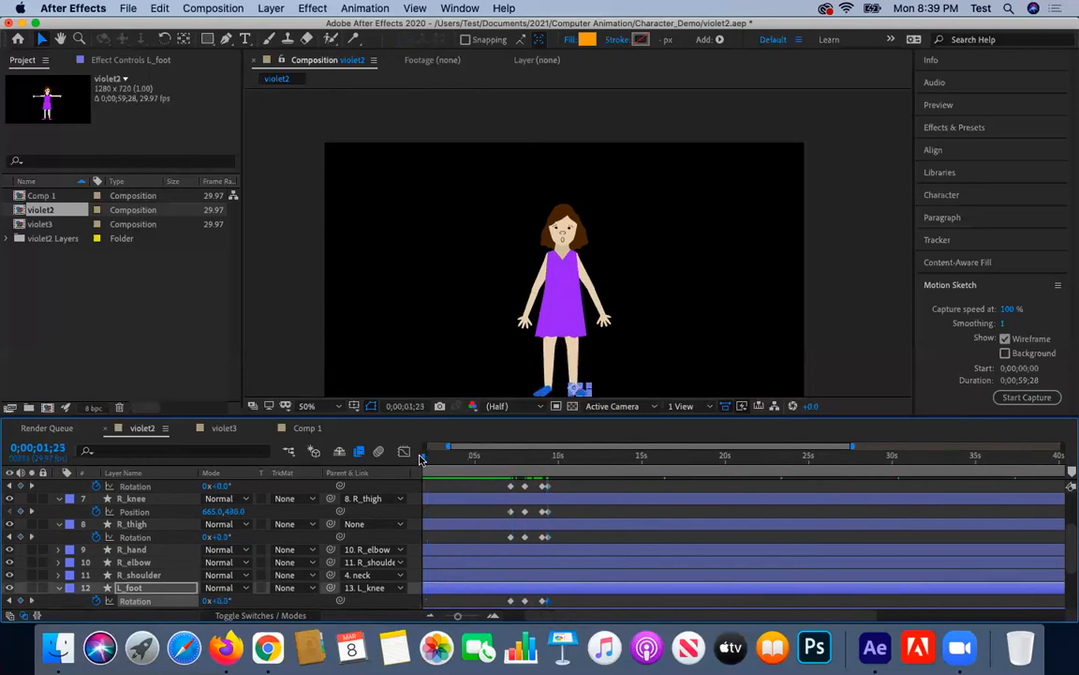
key("space")
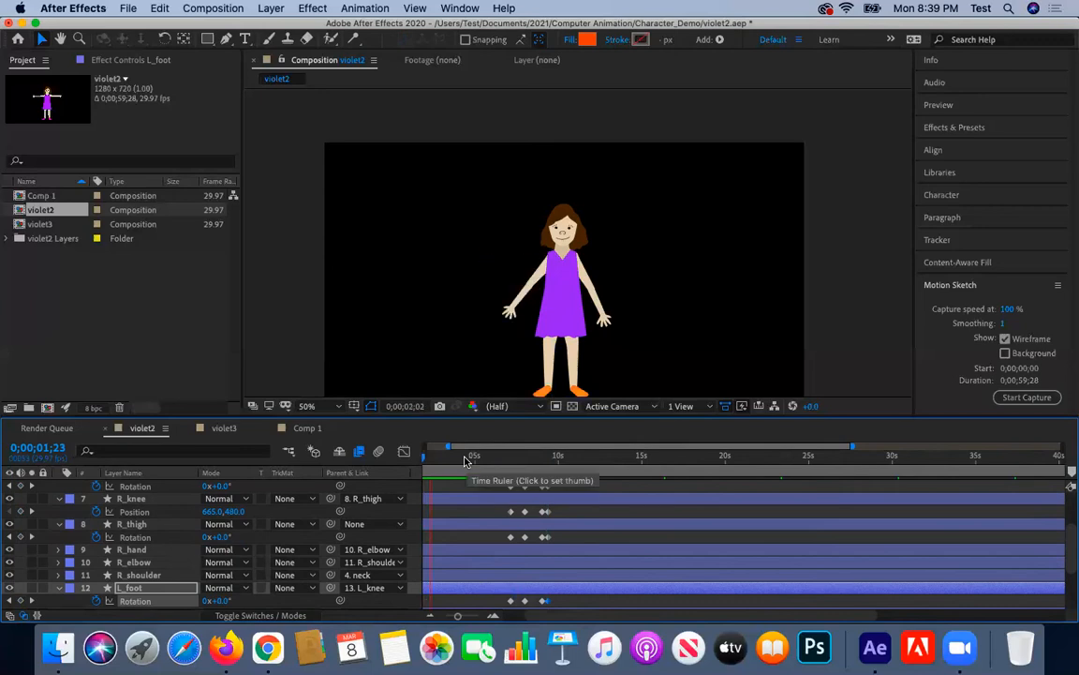
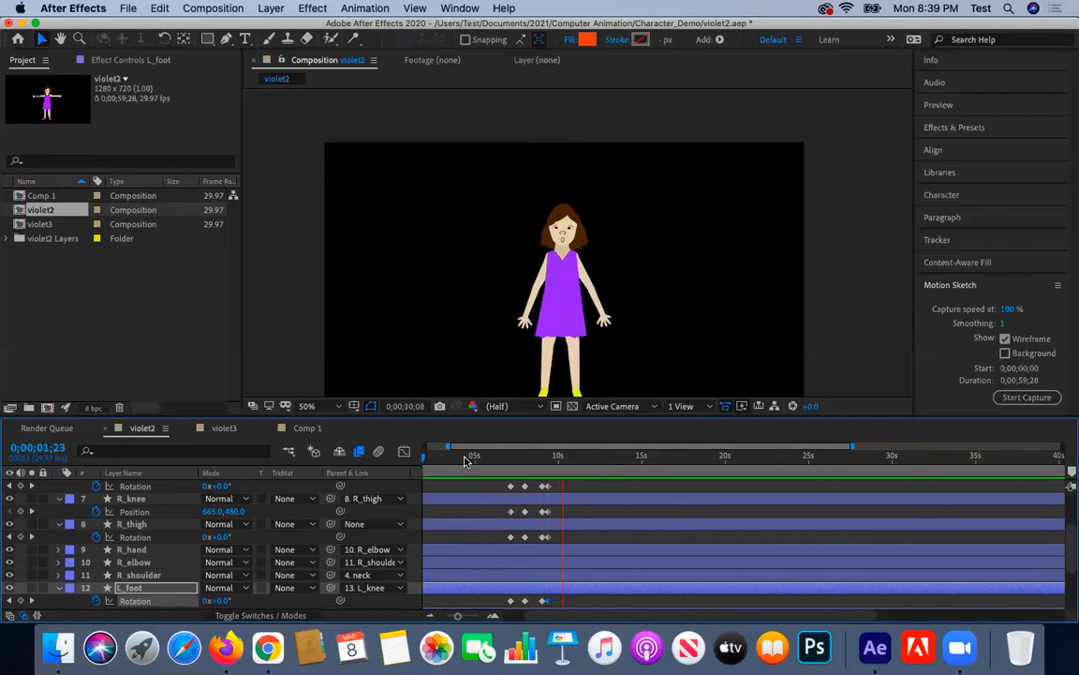
key("space")
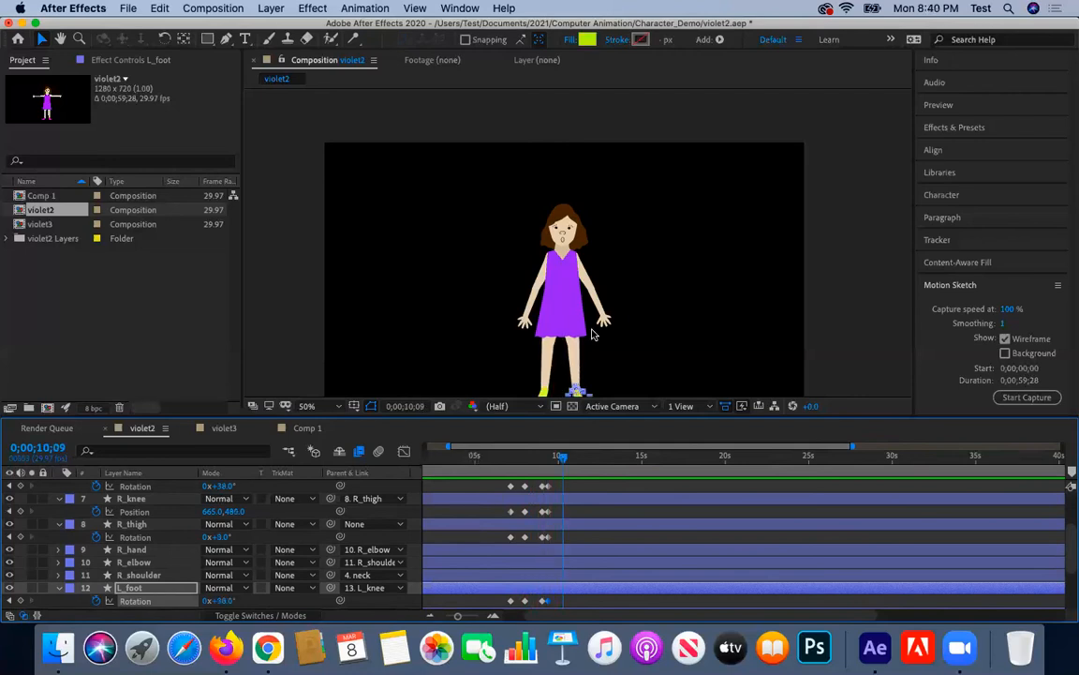
Try raising the dress layer in violet2 to Position 640.0, 349.0, and undo the move.
scroll(102, 503, "up", 5)
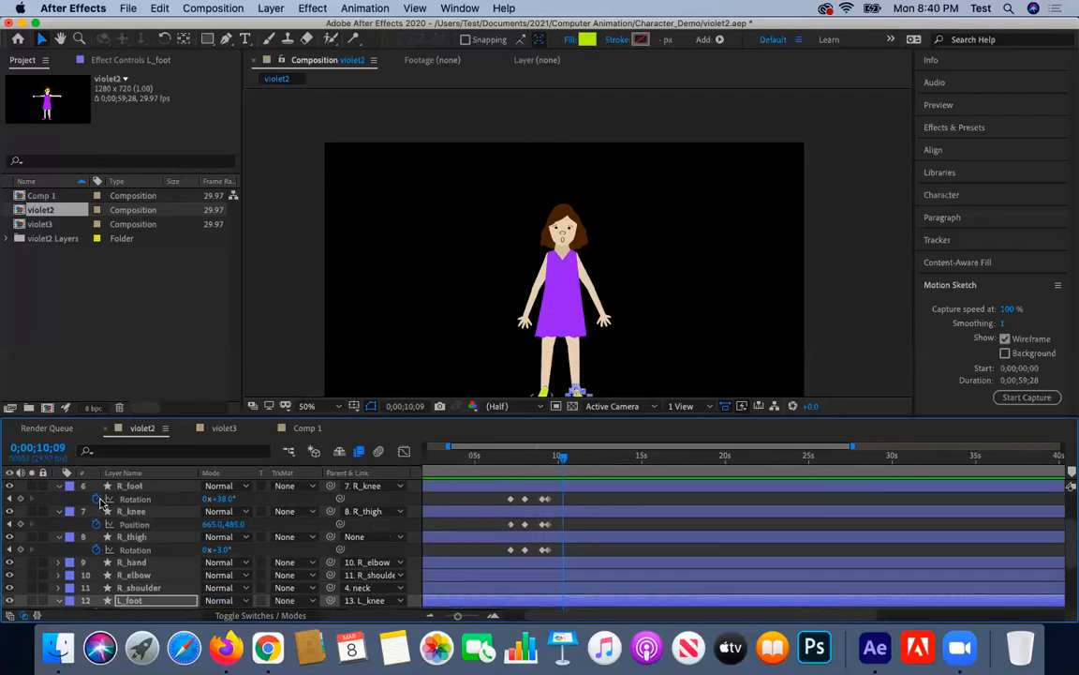
left_click(122, 489)
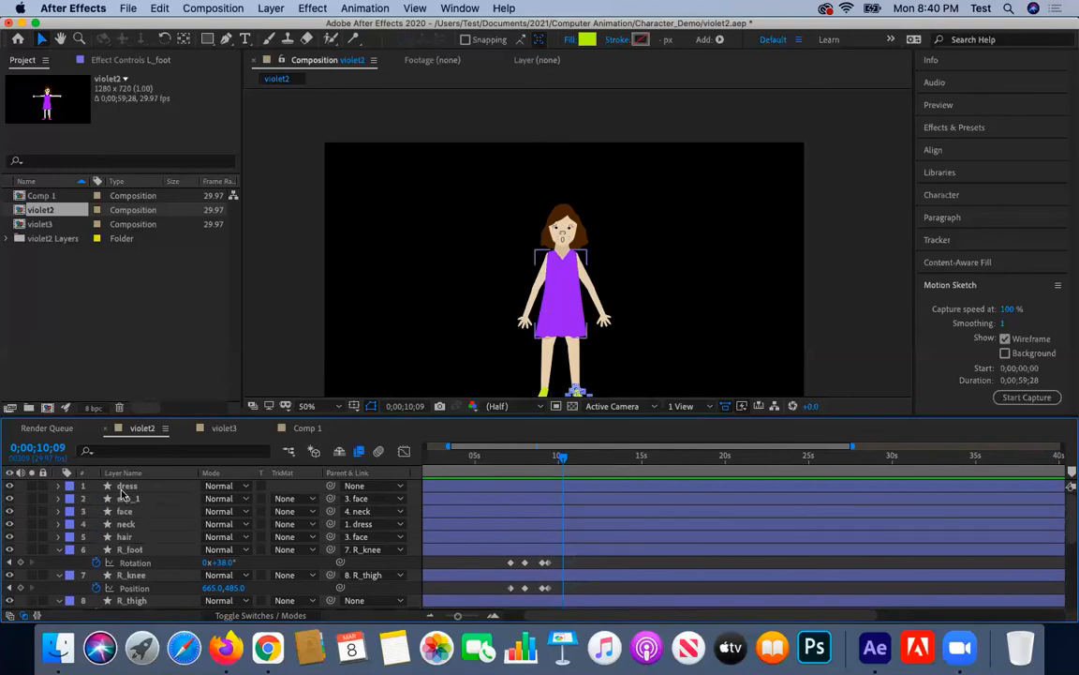
left_click(130, 487)
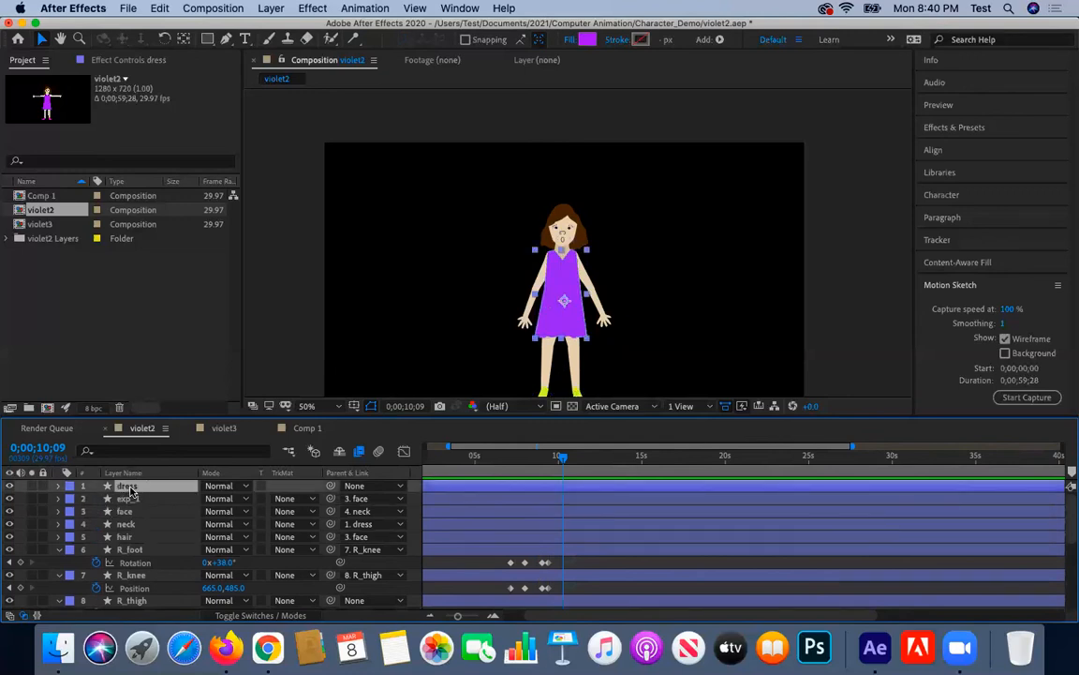
key("p")
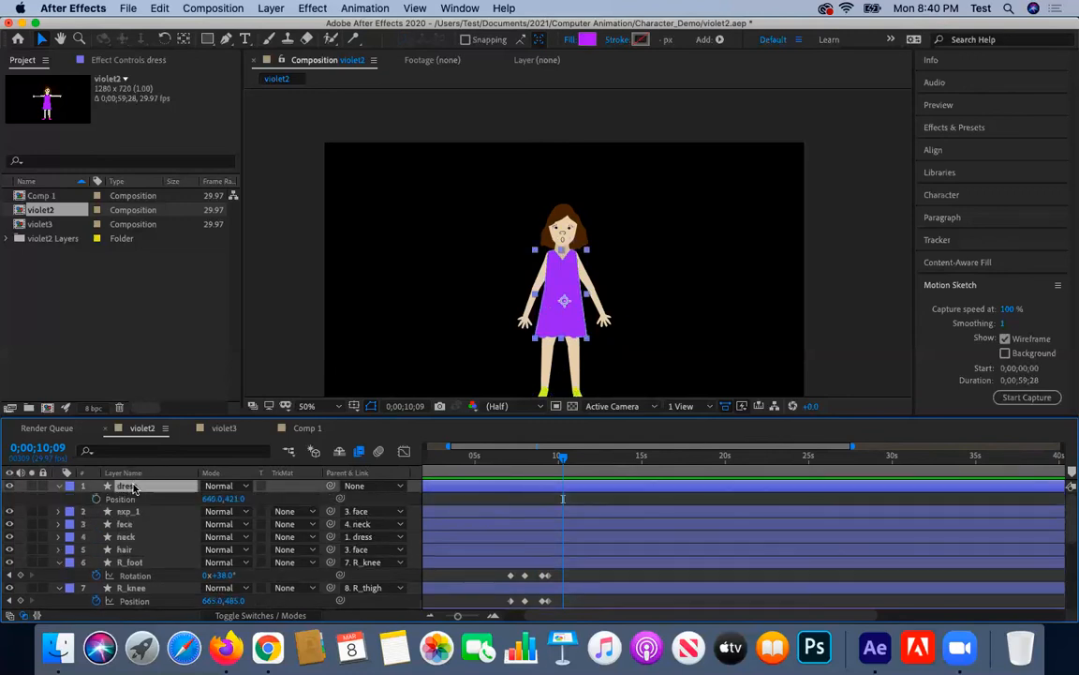
left_click_drag(232, 498, 197, 475)
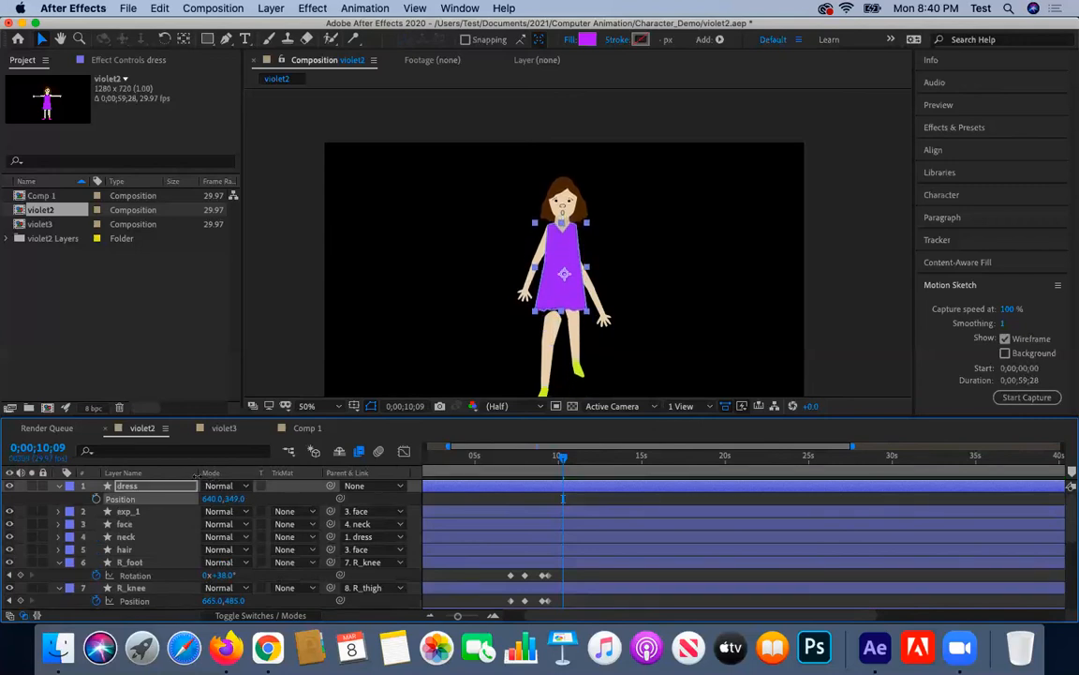
key("super+z")
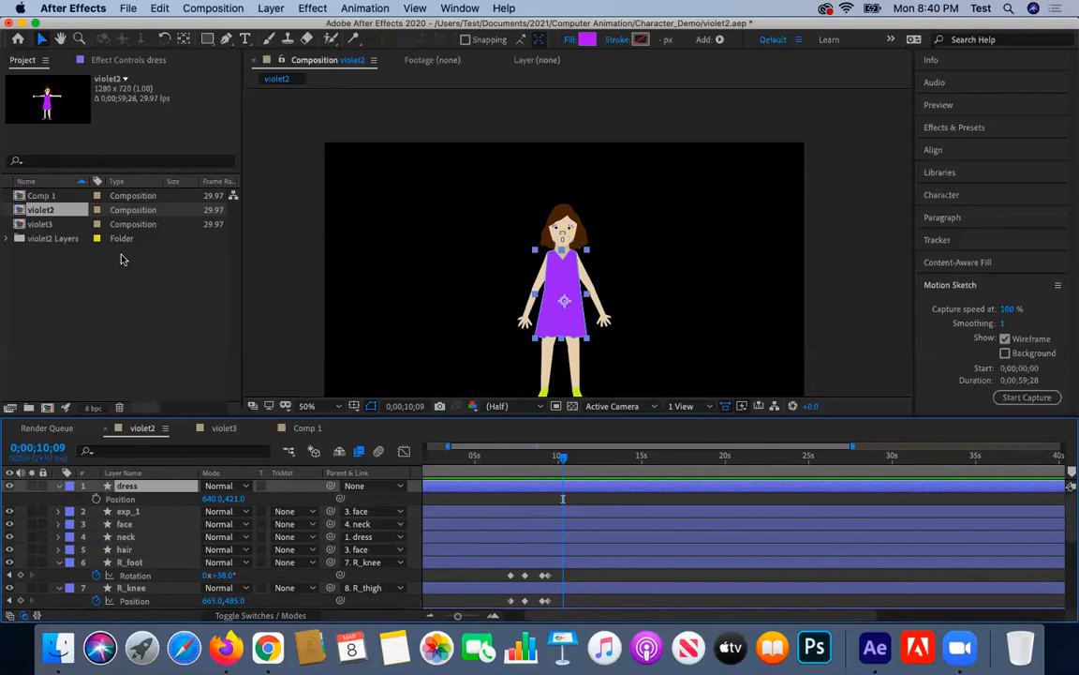
Open Comp 1, collapse the violet3 layer's properties, and toggle its visibility off and back on.
double_click(57, 194)
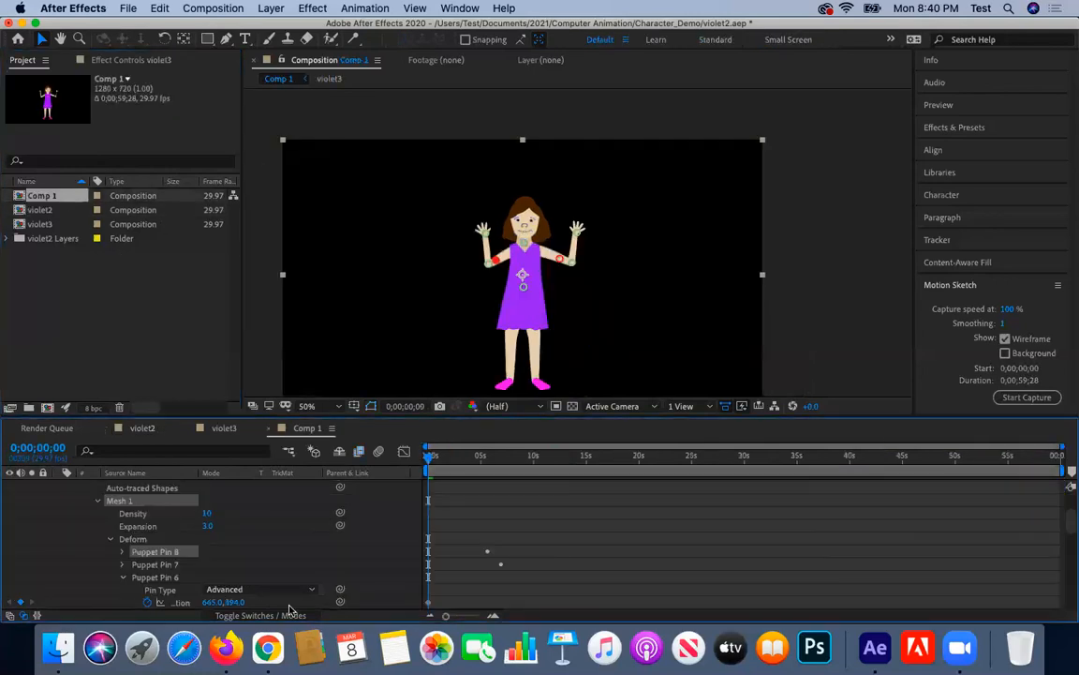
scroll(193, 574, "up", 5)
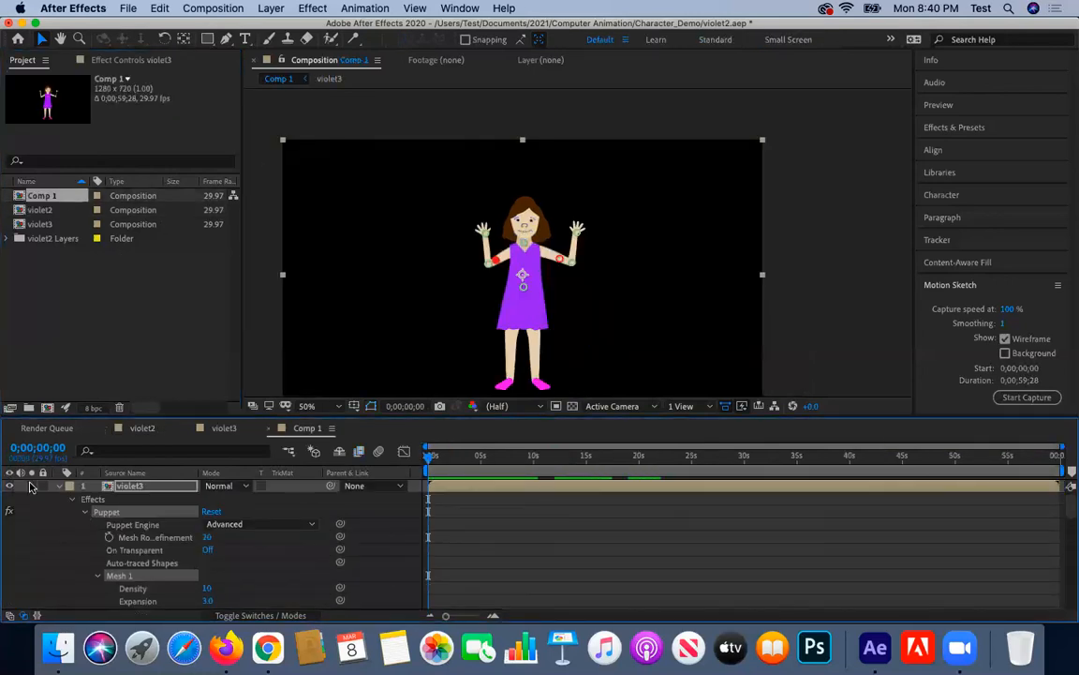
left_click(58, 486)
left_click(10, 486)
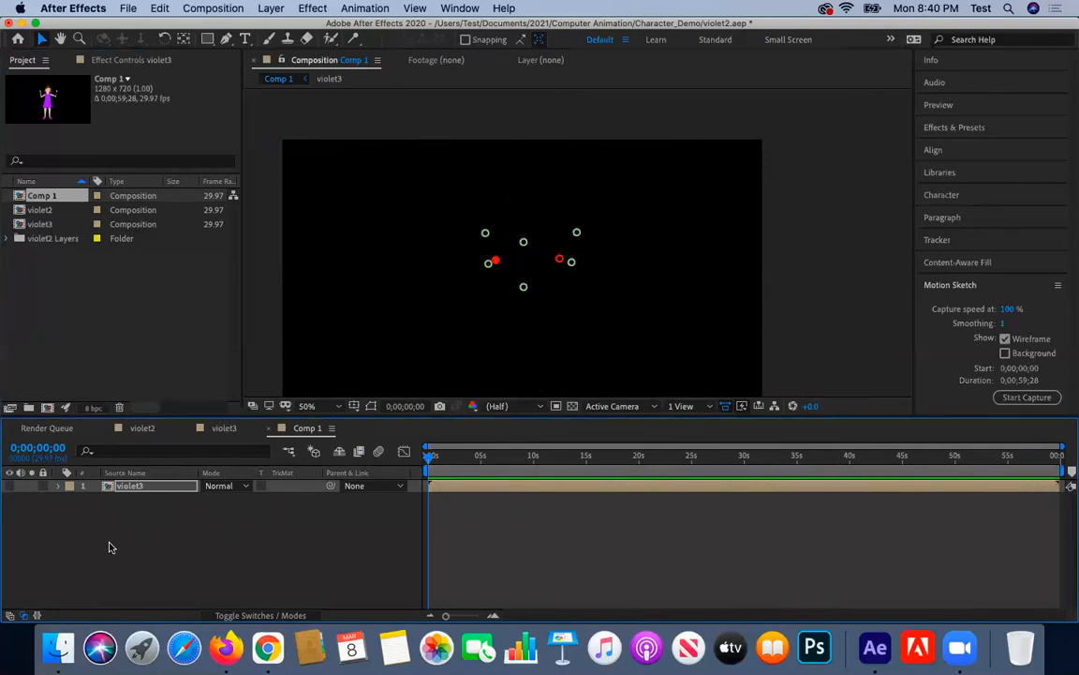
left_click(10, 486)
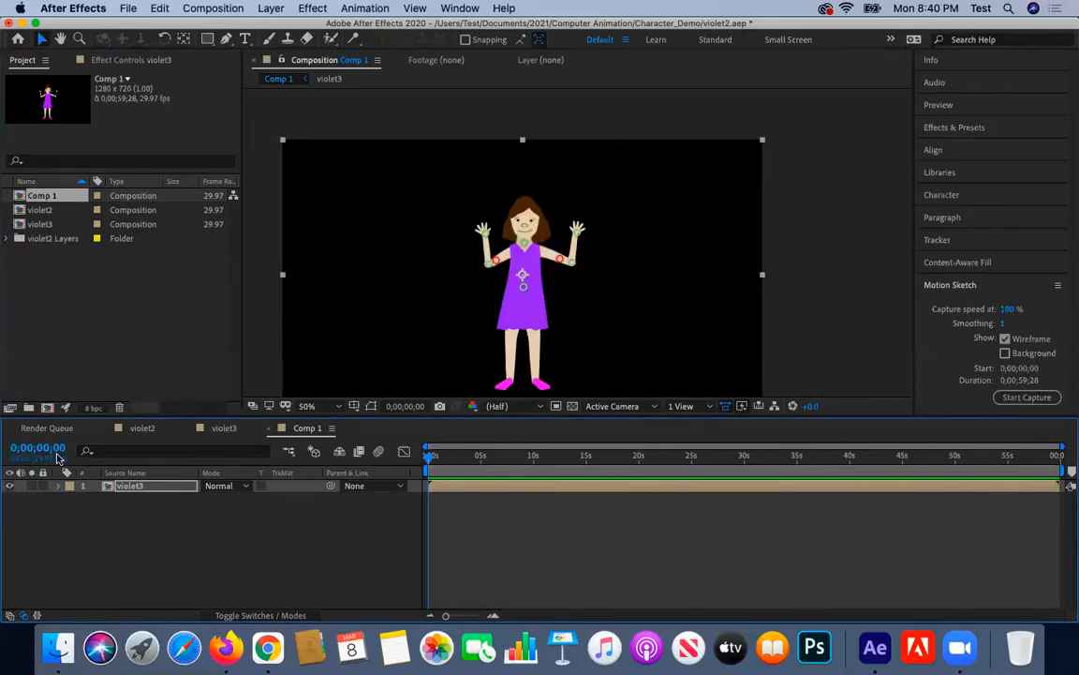
Create a new composition, Comp 2, with the HDV/HDTV 720 29.97 preset and place violet2 in it.
left_click(54, 295)
left_click(47, 407)
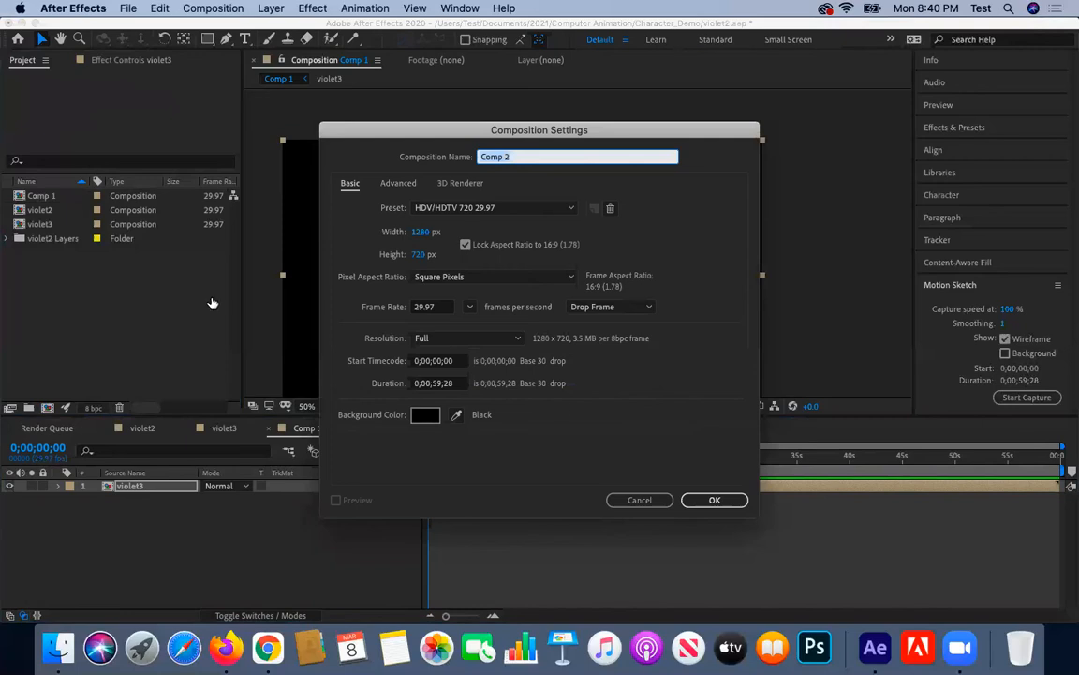
left_click(707, 500)
left_click_drag(42, 229, 84, 492)
In Comp 2, add a Position keyframe to the violet2 layer at 0;00;06;23, before the jump begins.
left_click_drag(432, 458, 505, 473)
left_click(156, 487)
key("p")
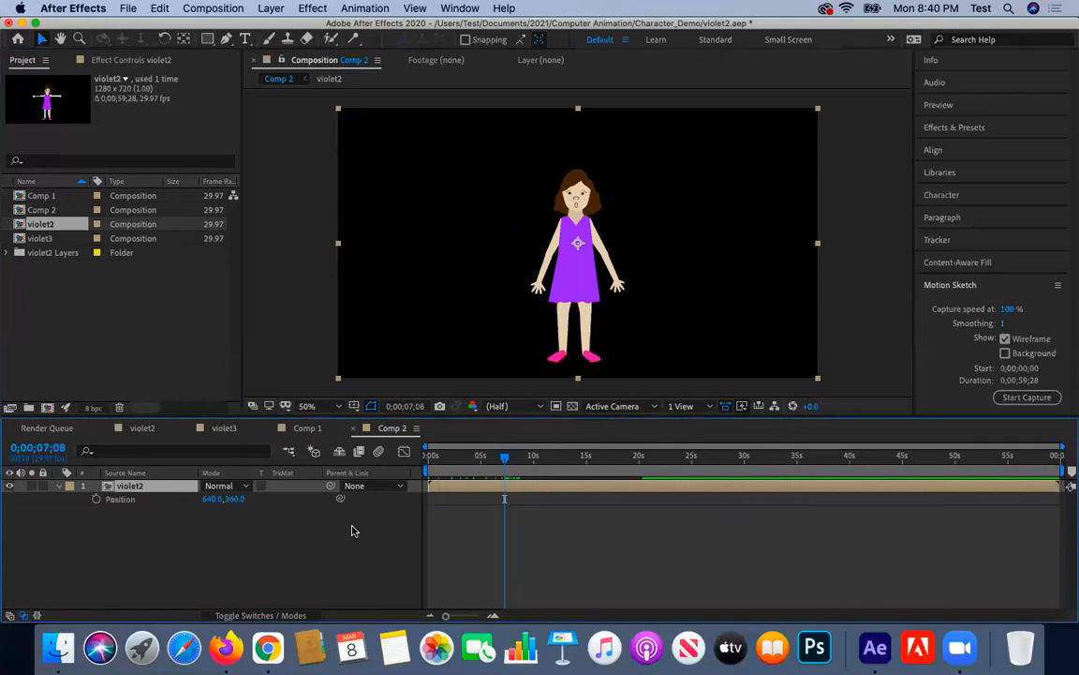
mouse_move(510, 458)
left_mouse_down()
mouse_move(536, 466)
mouse_move(502, 458)
left_mouse_up()
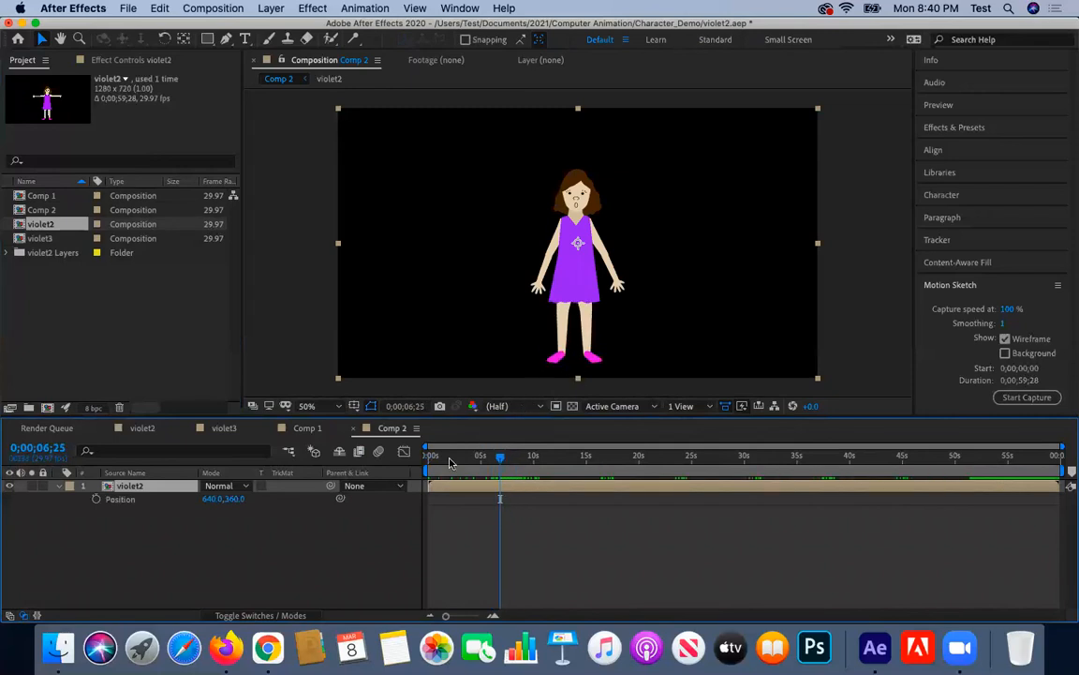
left_click(499, 458)
left_click_drag(499, 461, 501, 461)
left_click(95, 499)
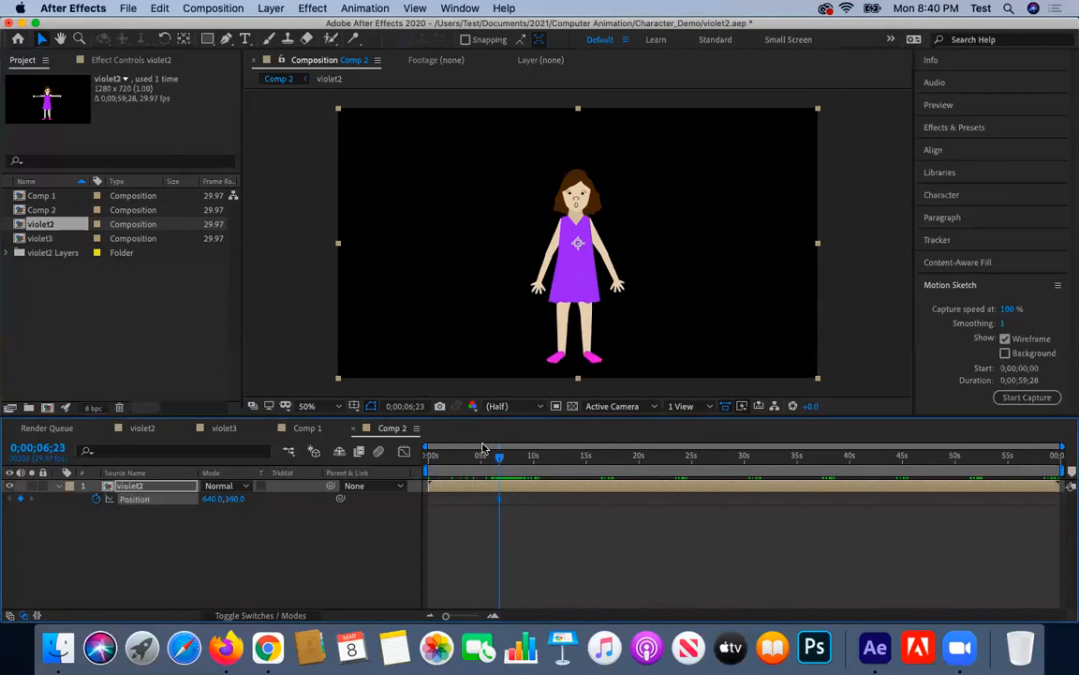
At 0;00;09;01, lower the violet2 layer to Position 640.0, 393.0, and return the playhead to 0;00;06;20.
left_click_drag(500, 459, 524, 473)
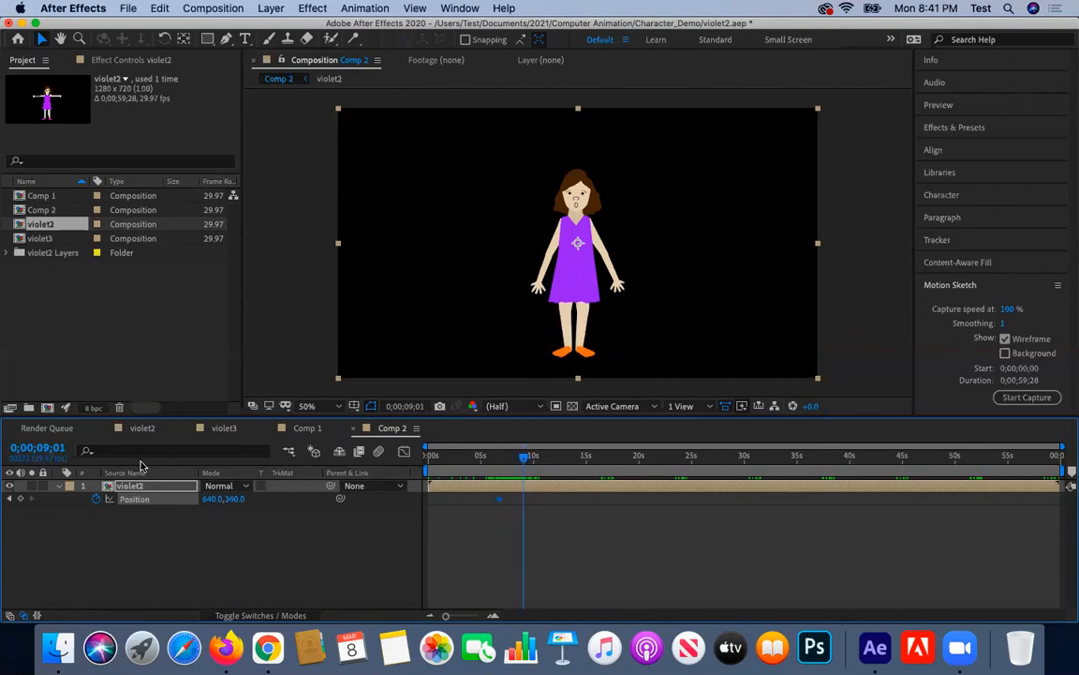
left_click_drag(228, 498, 243, 511)
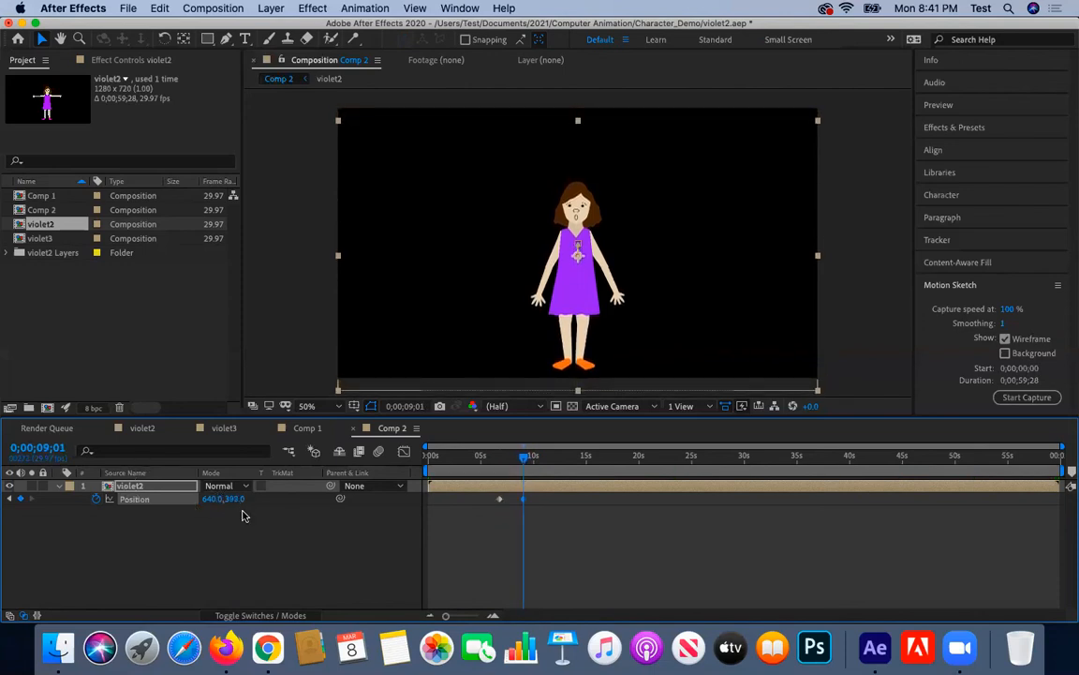
left_click_drag(519, 459, 499, 480)
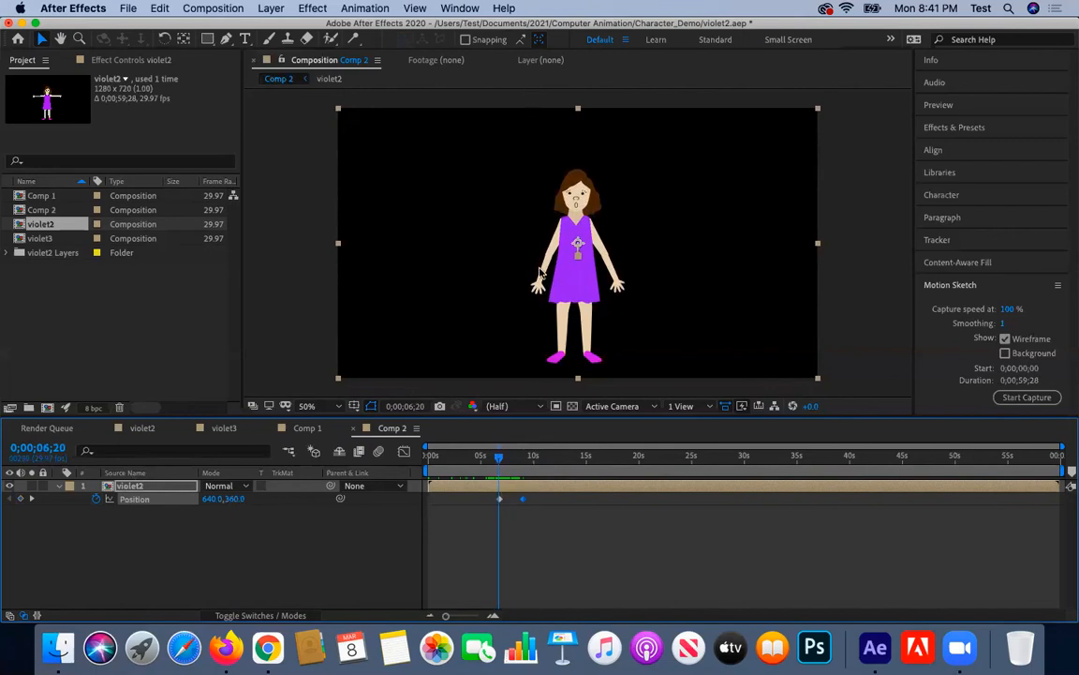
left_click(205, 40)
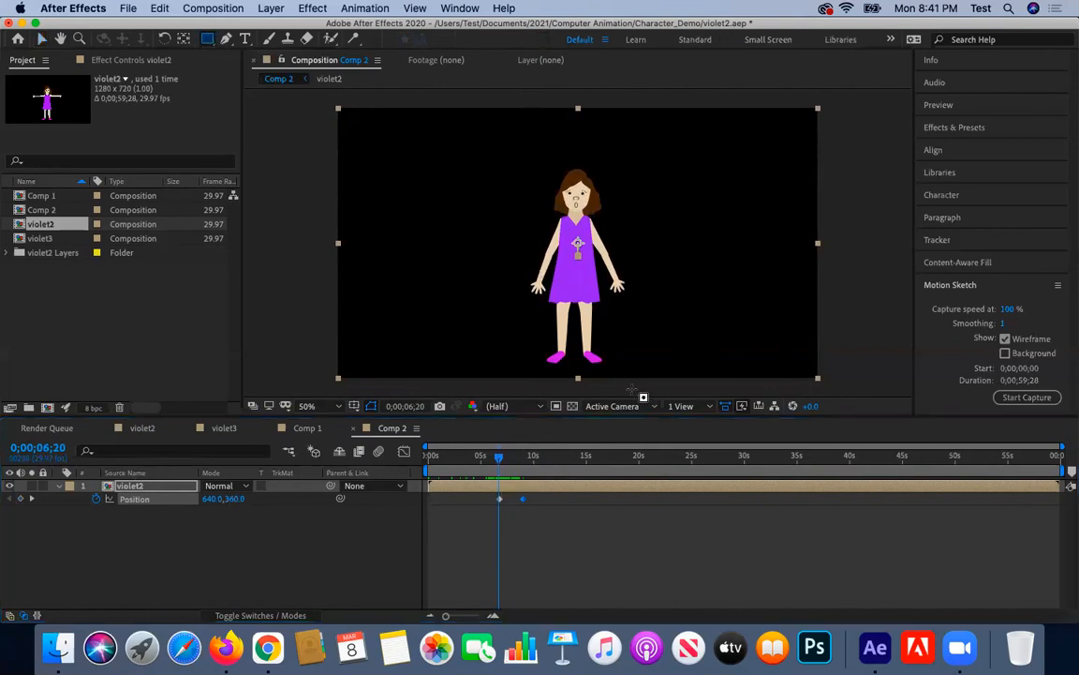
left_click_drag(633, 385, 504, 362)
key("super+z")
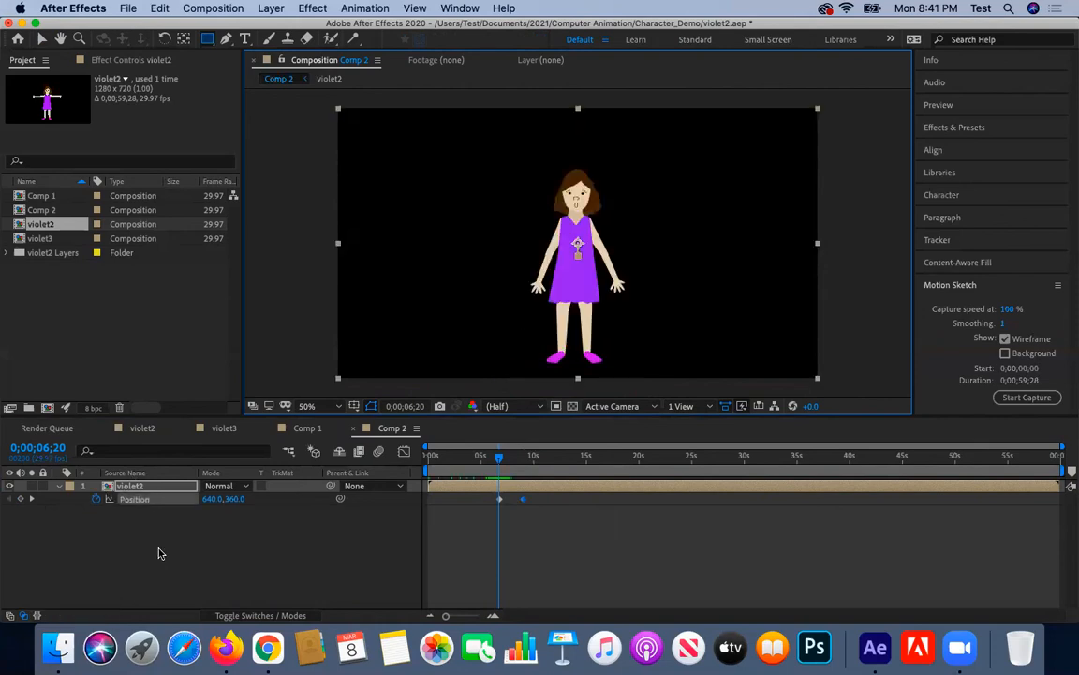
Add a shape layer with a white FFFFFF stroke and draw a wide rectangle on it with its upper edge at the character's feet.
left_click(266, 12)
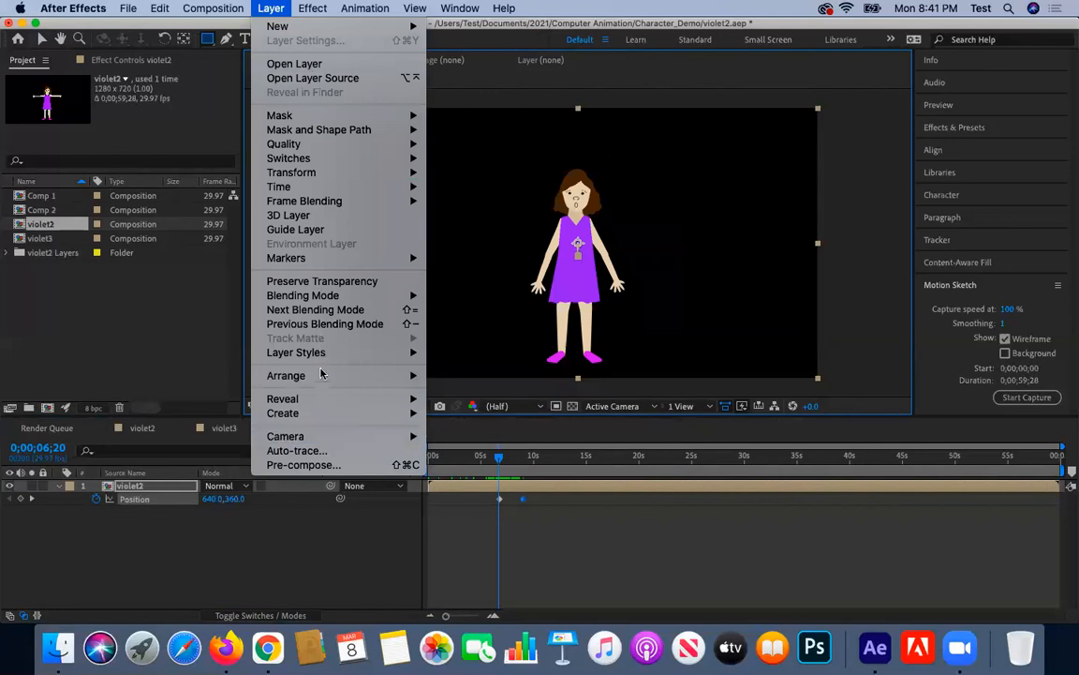
mouse_move(249, 24)
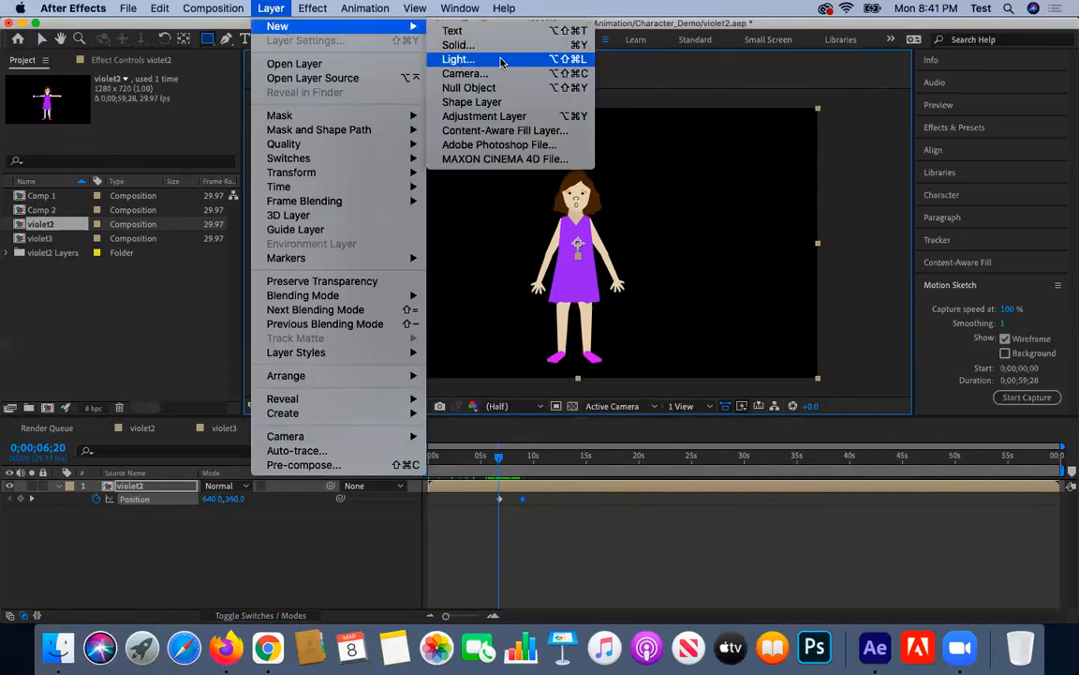
left_click(473, 101)
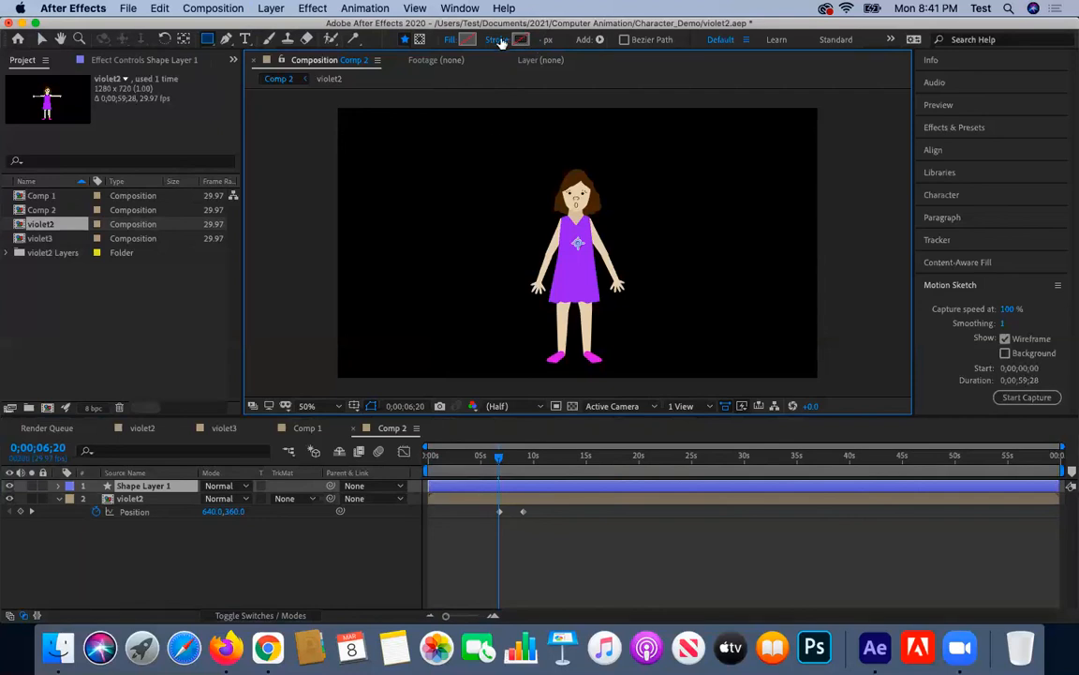
left_click(521, 39)
left_click(693, 223)
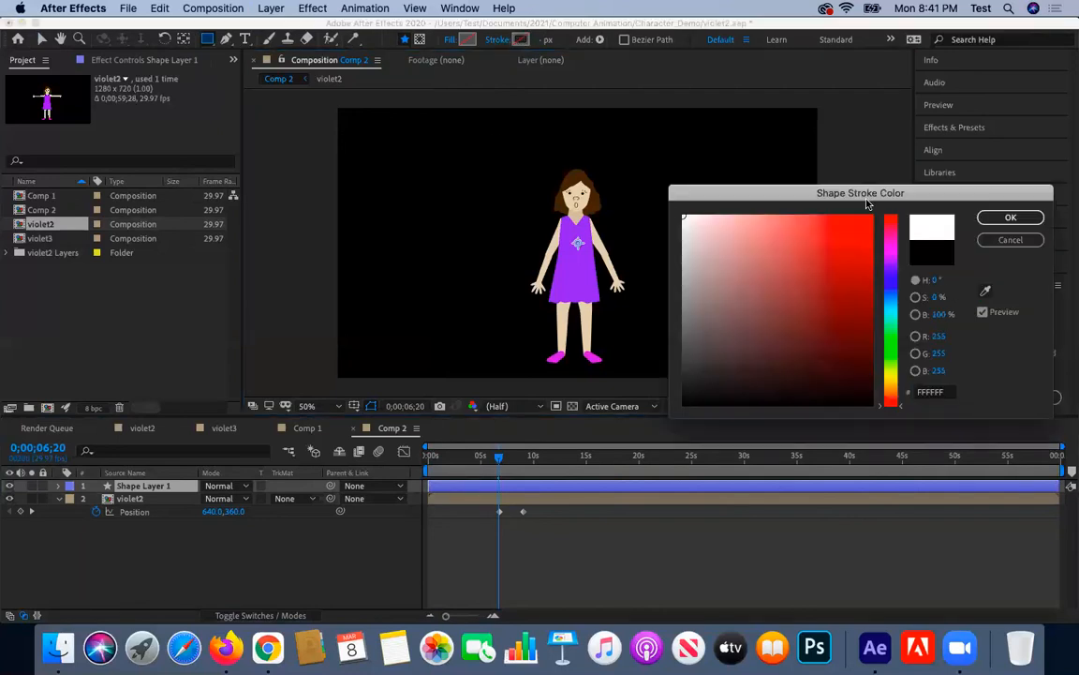
left_click(1010, 217)
left_click_drag(645, 385, 512, 359)
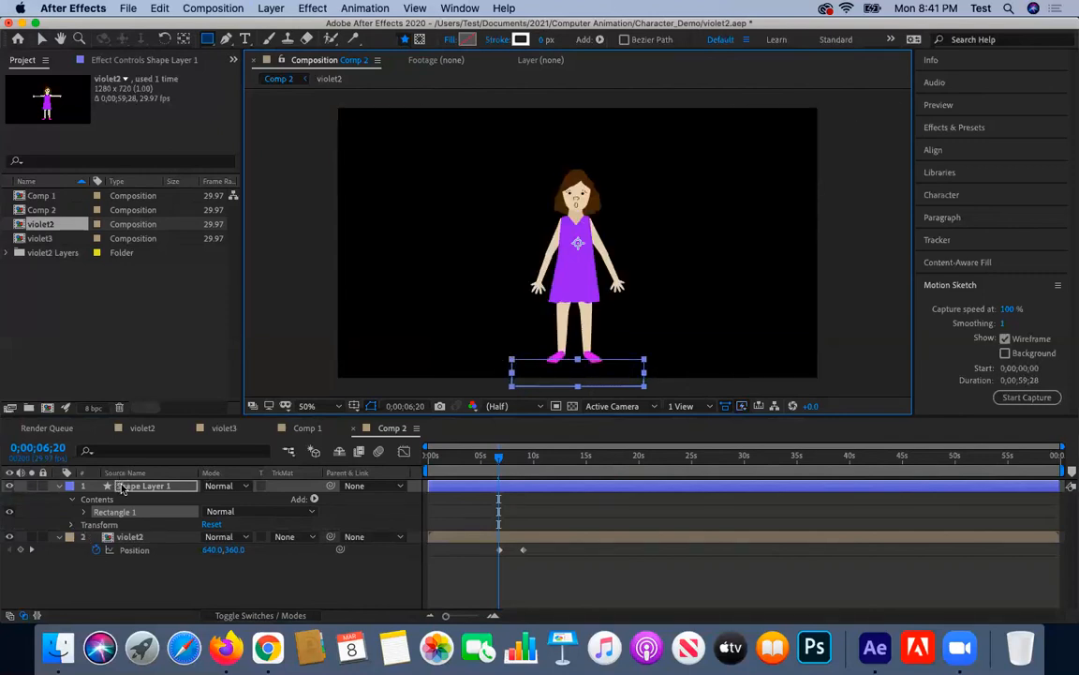
Edit the stroke width of the rectangle beneath the feet and deselect its shape layer.
left_click(543, 39)
type("2")
key("Return")
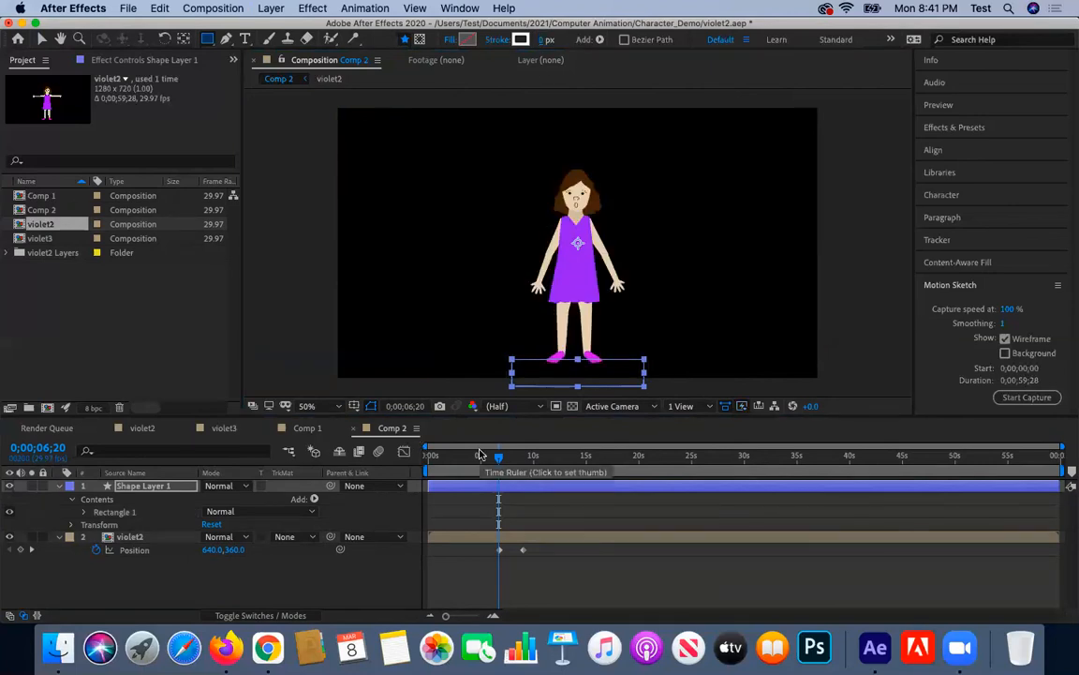
left_click(316, 564)
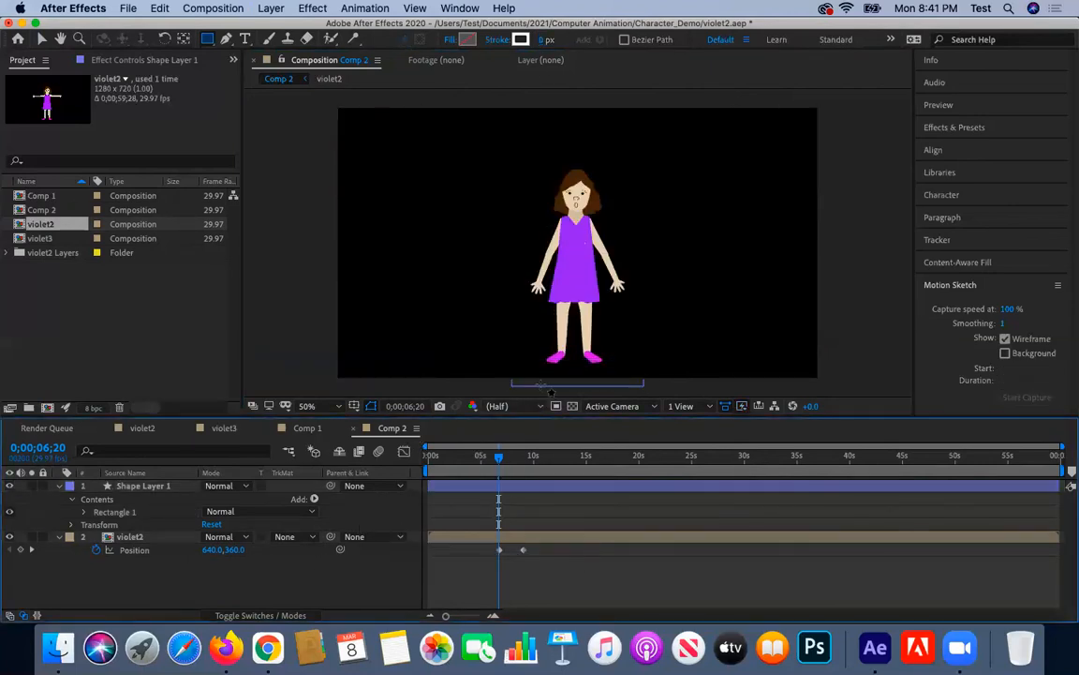
Give the rectangle on Shape Layer 1 a 2 px stroke and move it slightly down so its upper edge sits just beneath the character's feet.
left_click(41, 39)
left_click(165, 485)
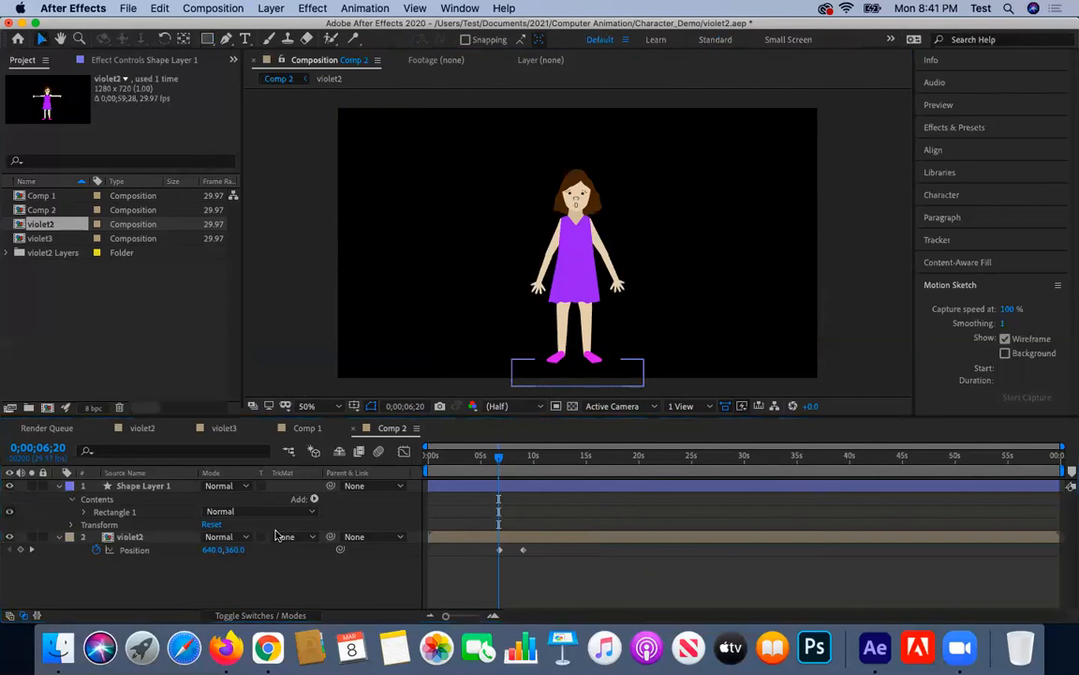
left_click(166, 486)
left_click(663, 40)
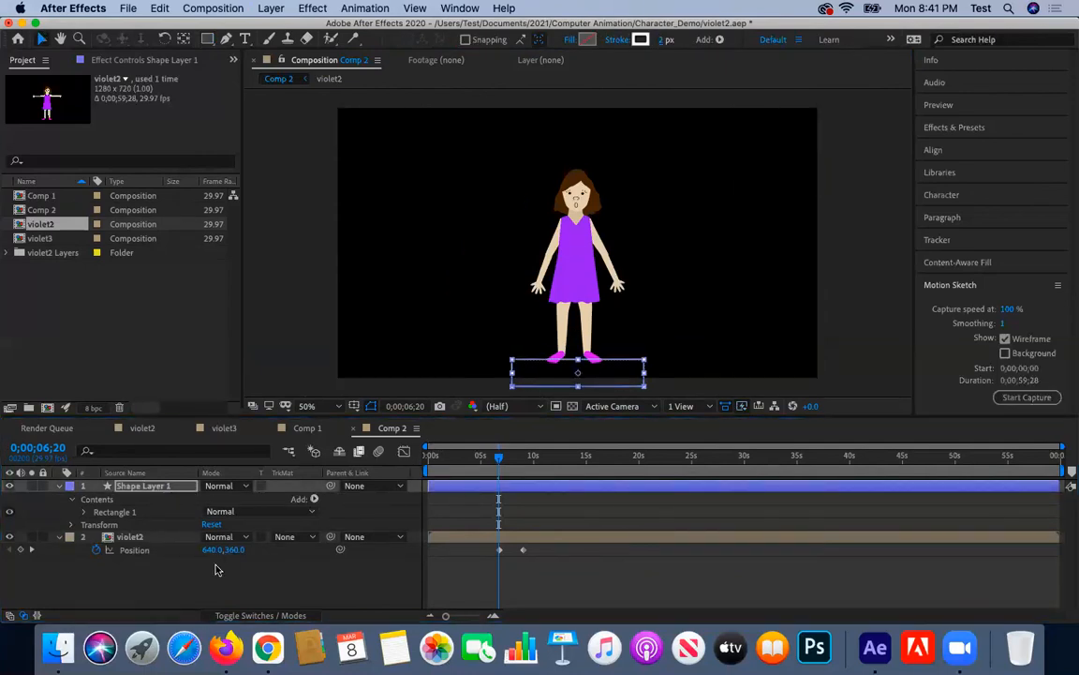
left_click(619, 350)
left_click_drag(618, 359, 621, 368)
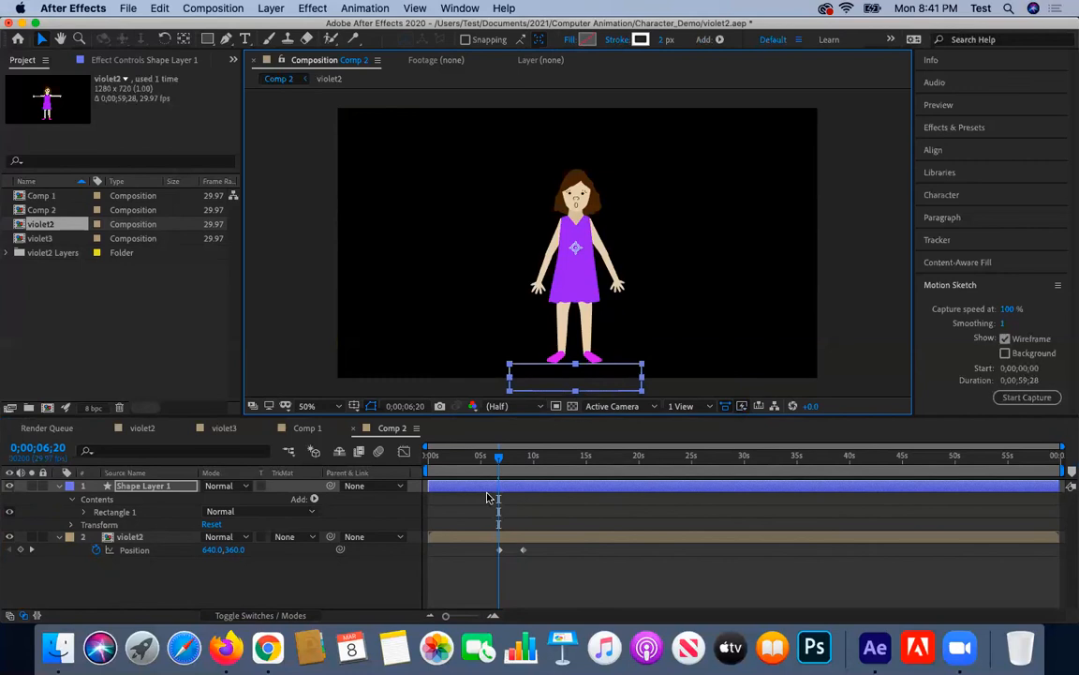
At 0;00;09;03, open the violet2 layer's Position in the Graph Editor and display it as a value graph.
left_click_drag(497, 462, 522, 468)
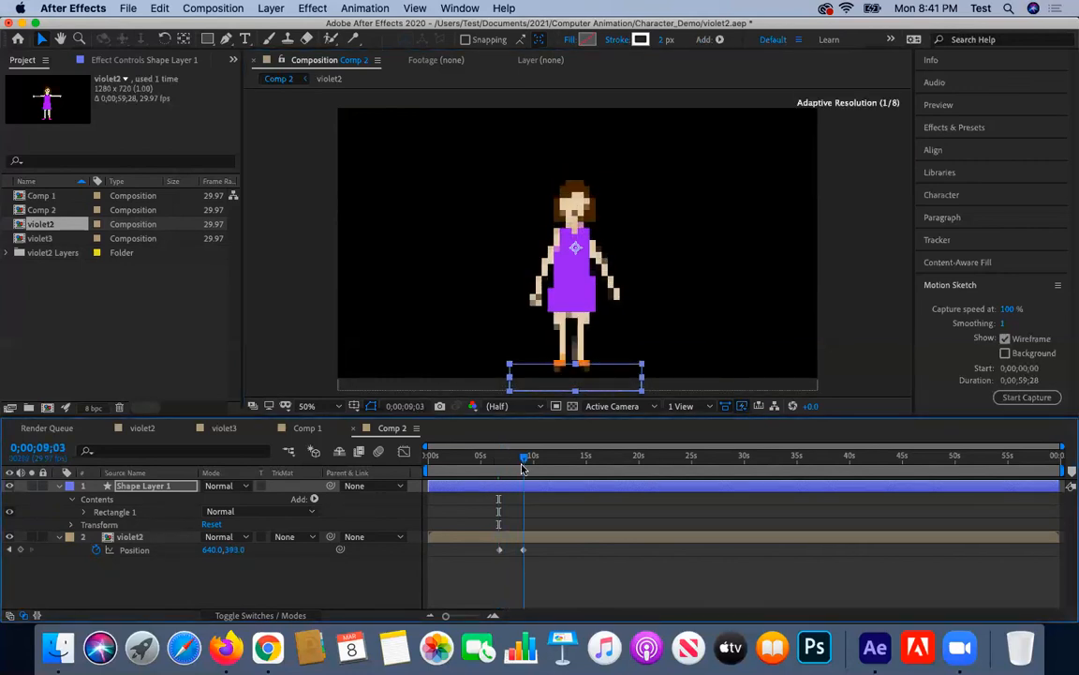
left_click(504, 531)
left_click(404, 451)
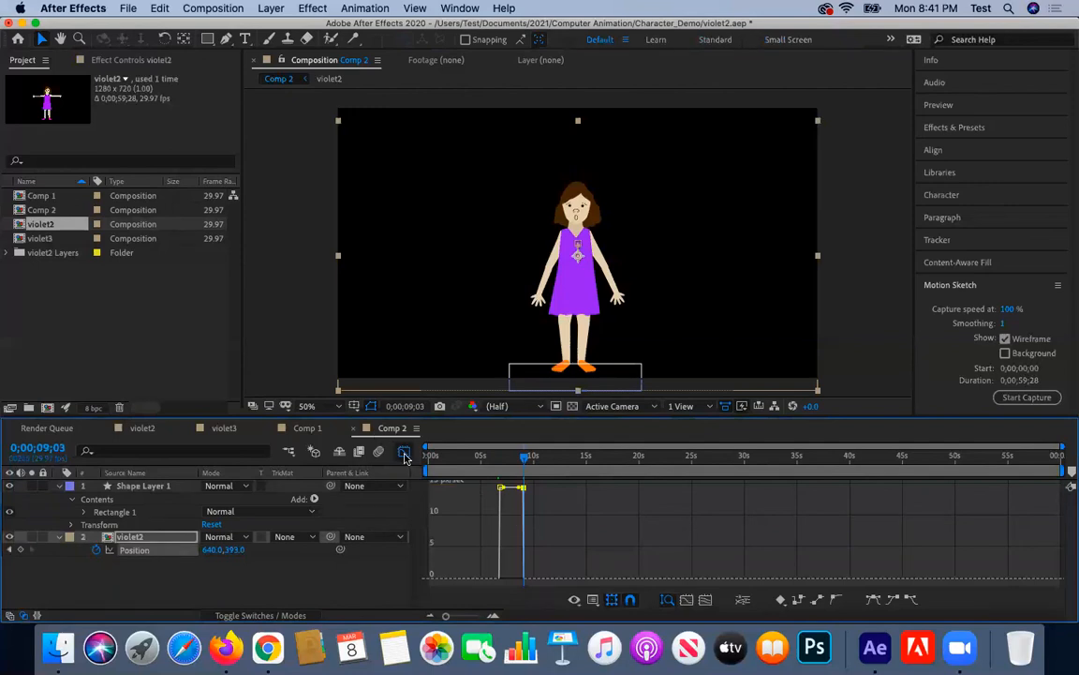
left_click(404, 453)
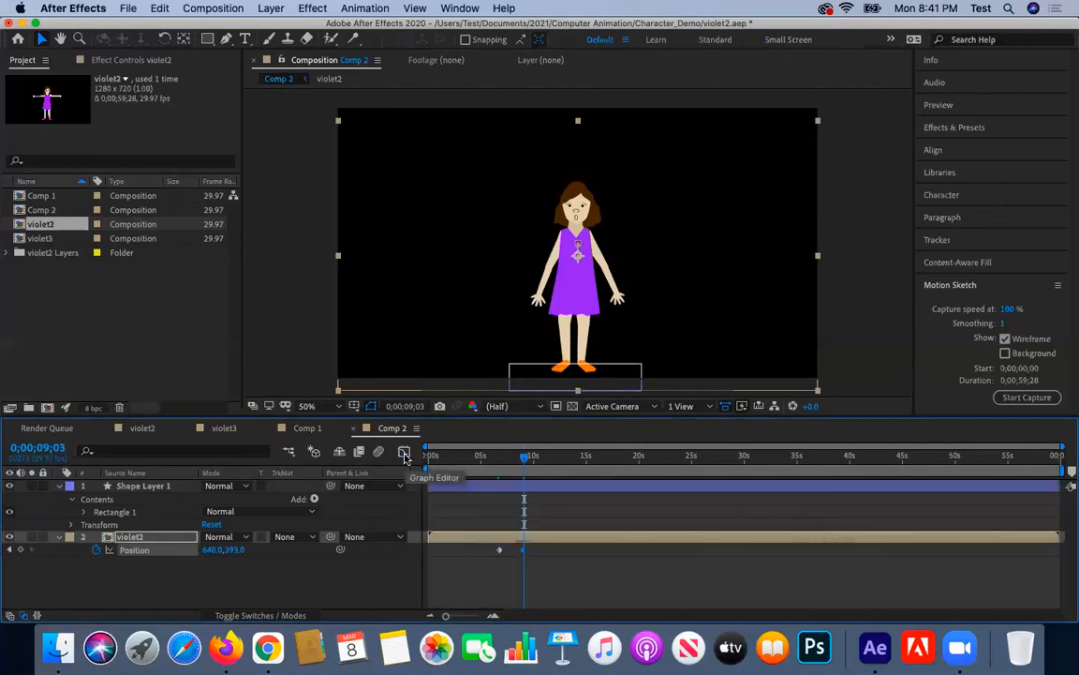
left_click(405, 454)
left_click(405, 454)
left_click(405, 455)
left_click(405, 454)
left_click(404, 455)
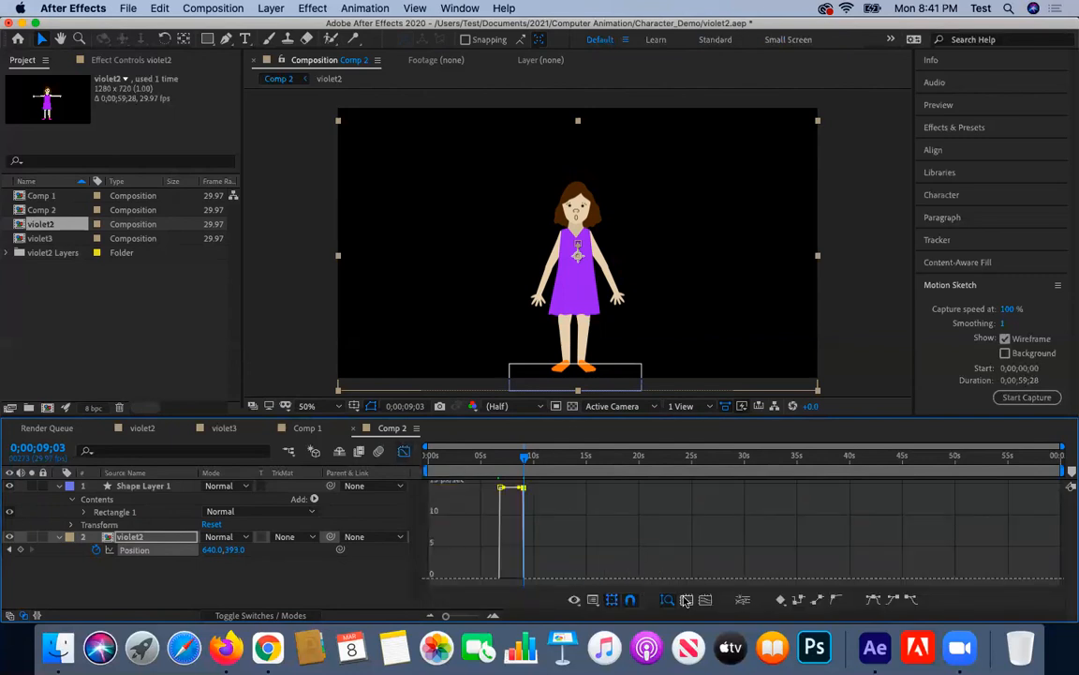
left_click(593, 600)
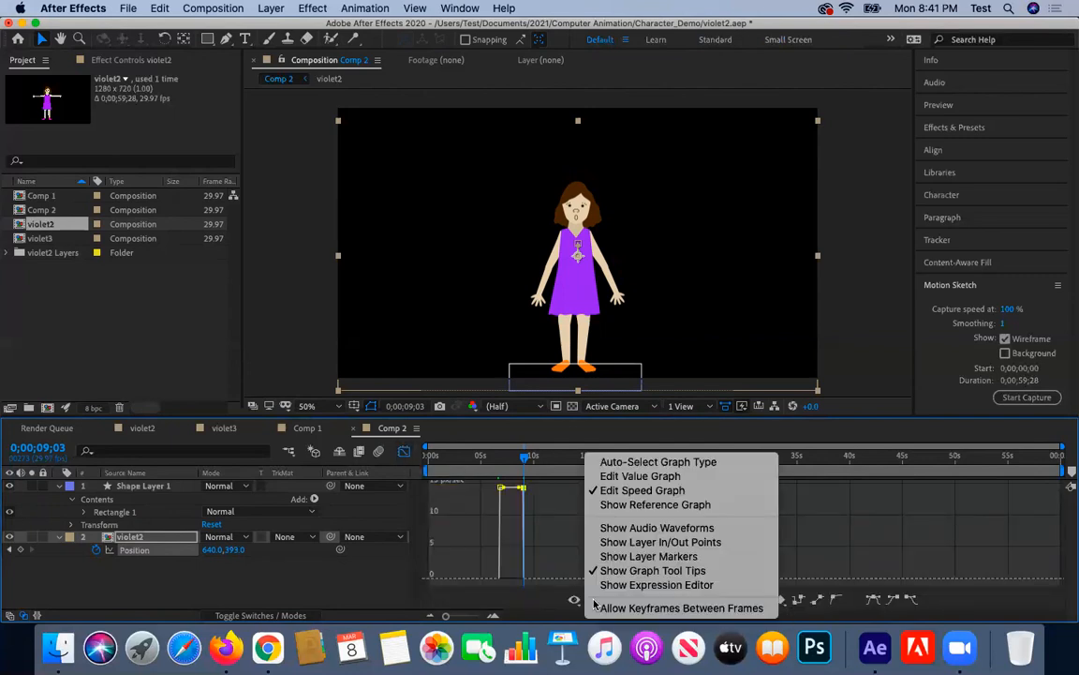
left_click(626, 477)
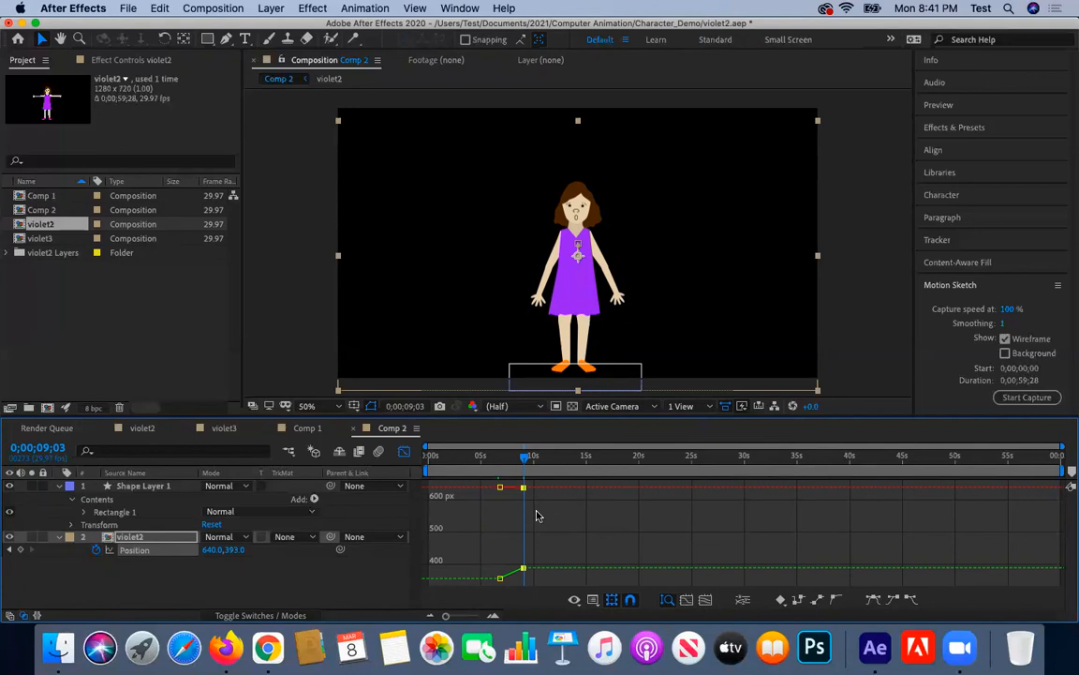
Adjust the Y value of violet2's Position keyframe at 0;00;09;03 until the feet roughly meet the rectangle's upper edge.
mouse_move(523, 569)
left_click_drag(523, 572, 525, 578)
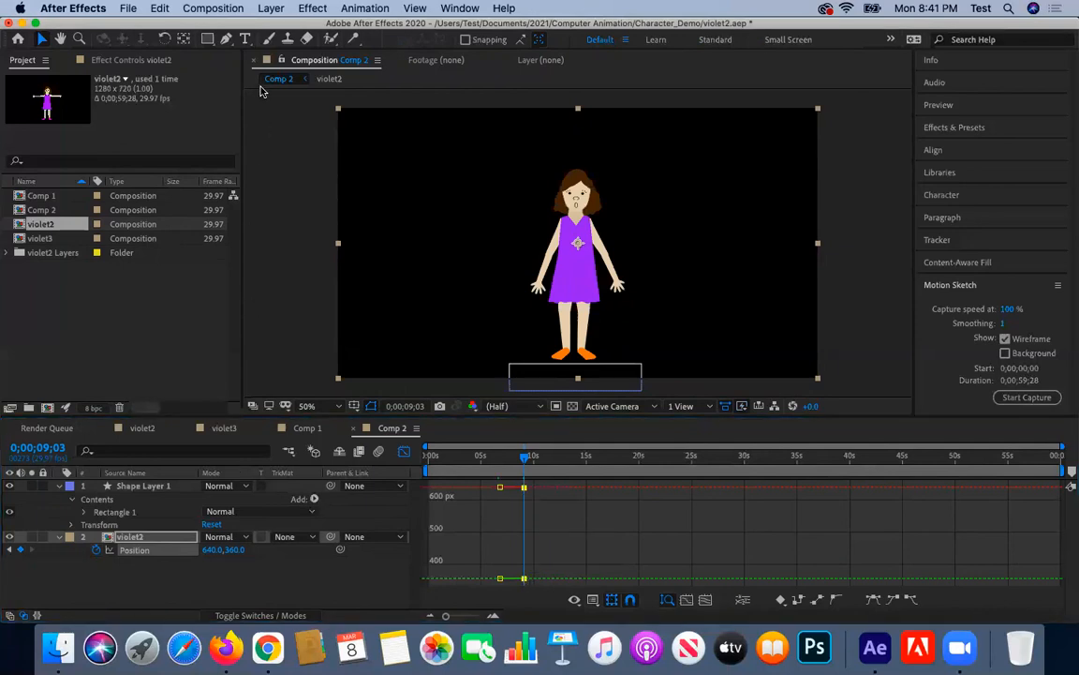
mouse_move(525, 578)
left_click_drag(524, 578, 523, 572)
left_click_drag(454, 621, 473, 618)
scroll(640, 553, "right", 2)
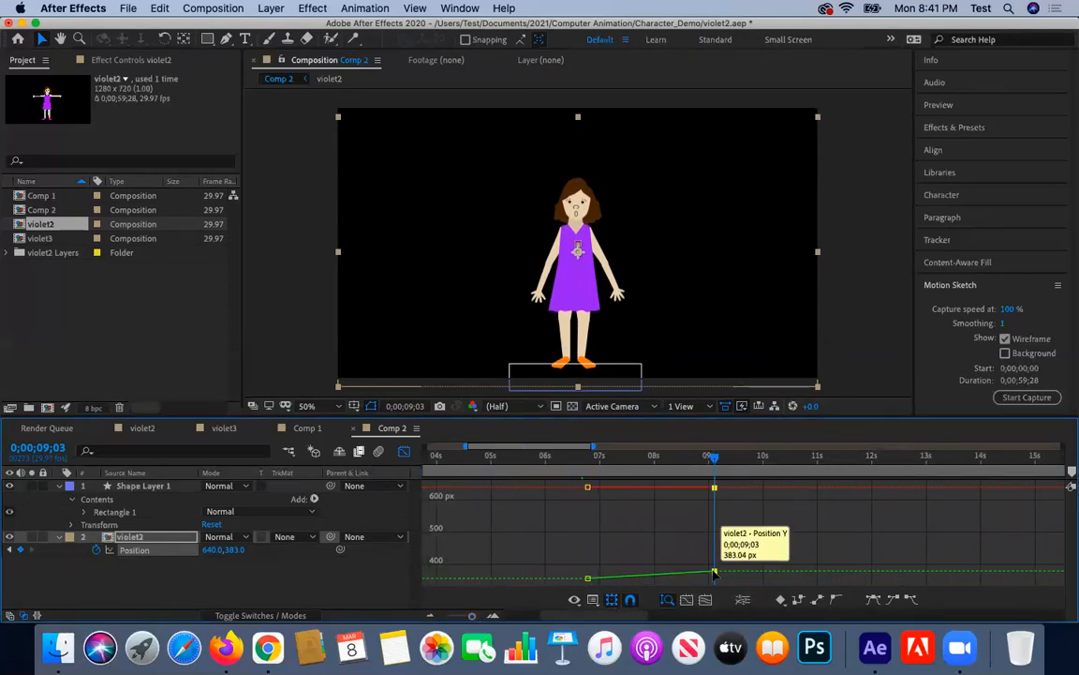
left_click_drag(714, 570, 715, 573)
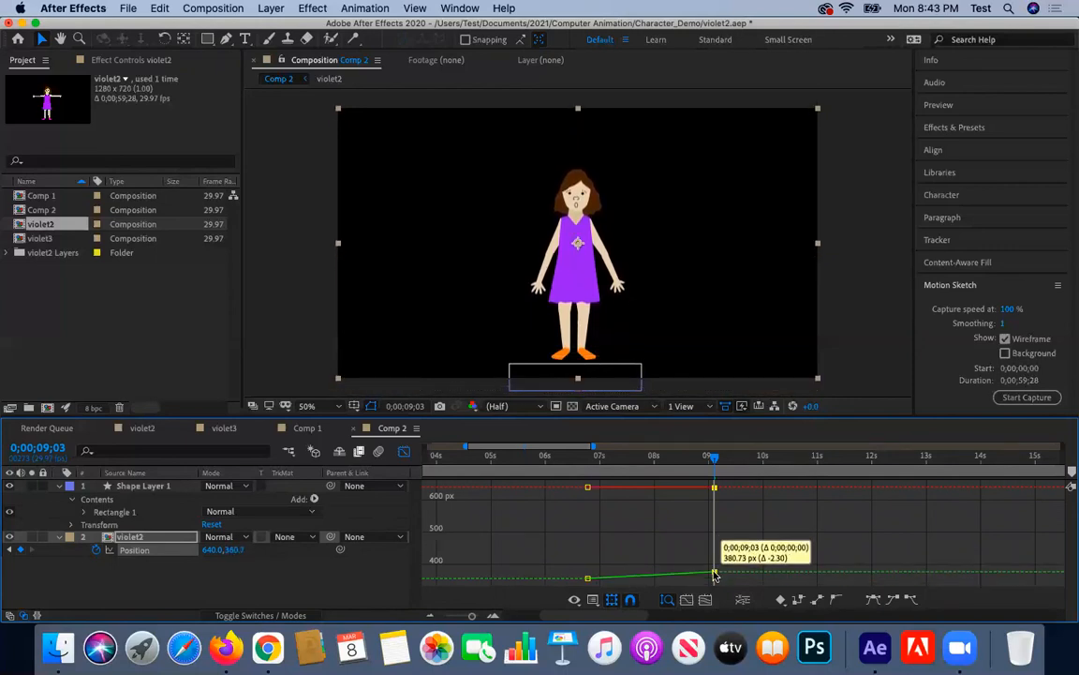
left_click_drag(715, 573, 714, 571)
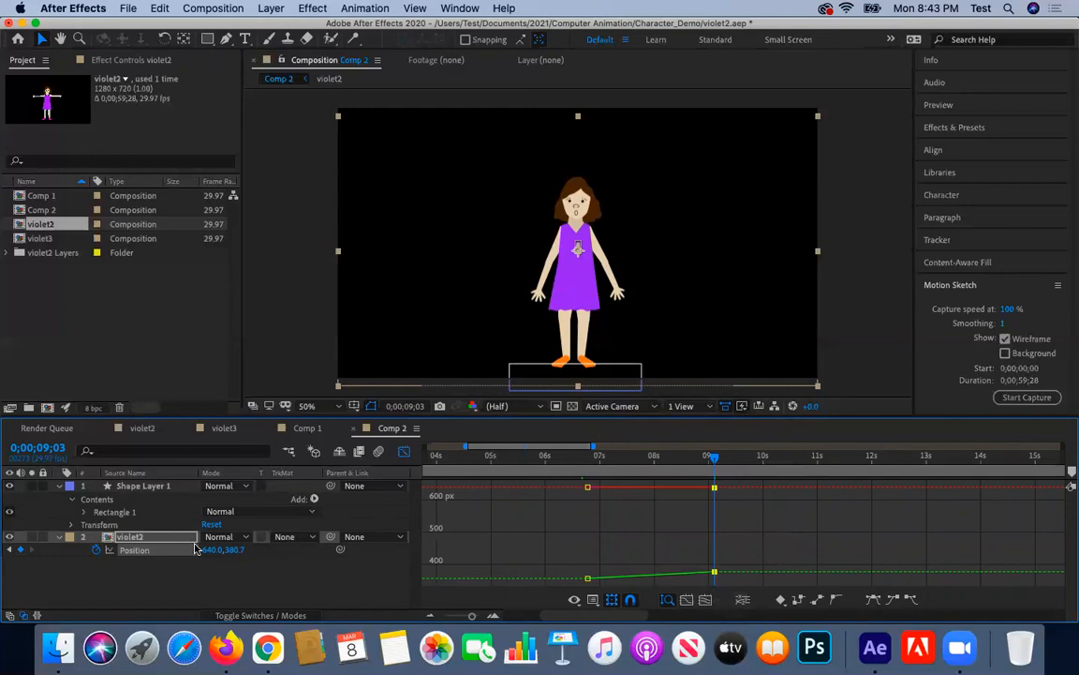
left_click_drag(230, 551, 222, 553)
Add violet2 Position keyframes at 0;00;07;29 with Y about 376 and at about 0;00;07;10 with a smaller dip.
left_click_drag(697, 462, 653, 472)
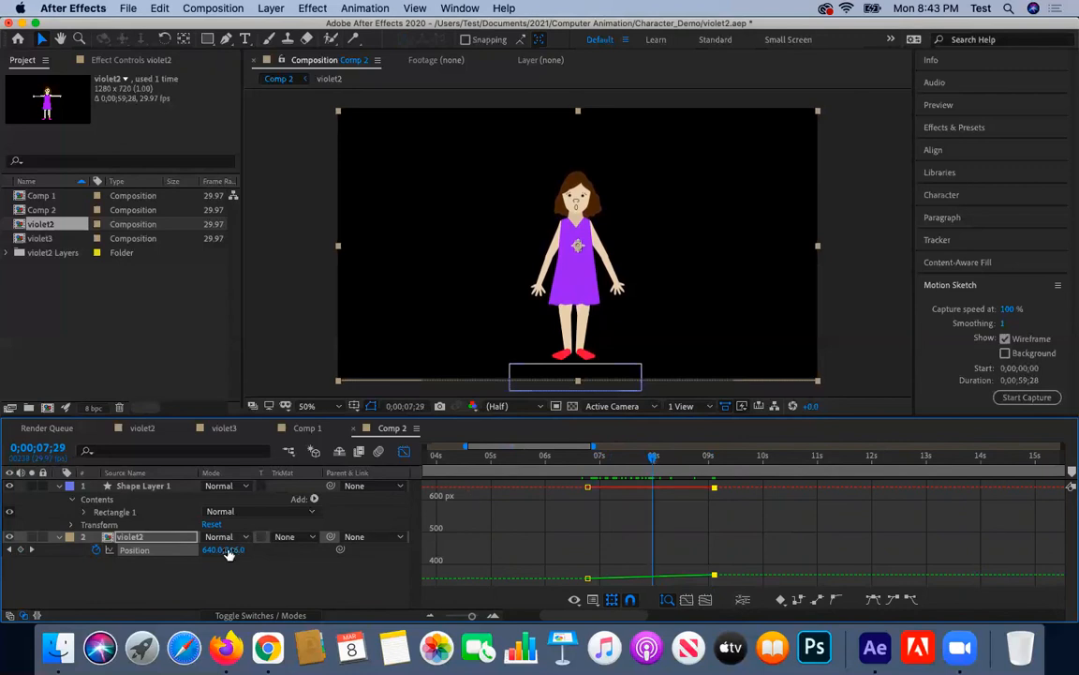
left_click_drag(230, 550, 237, 550)
left_click_drag(653, 462, 616, 468)
left_click_drag(237, 550, 232, 550)
Add a Position keyframe at 0;00;08;26, raise the last keyframe to Y 203.6 at about 0;00;09;06 for the jump, and preview.
left_click_drag(613, 463, 703, 458)
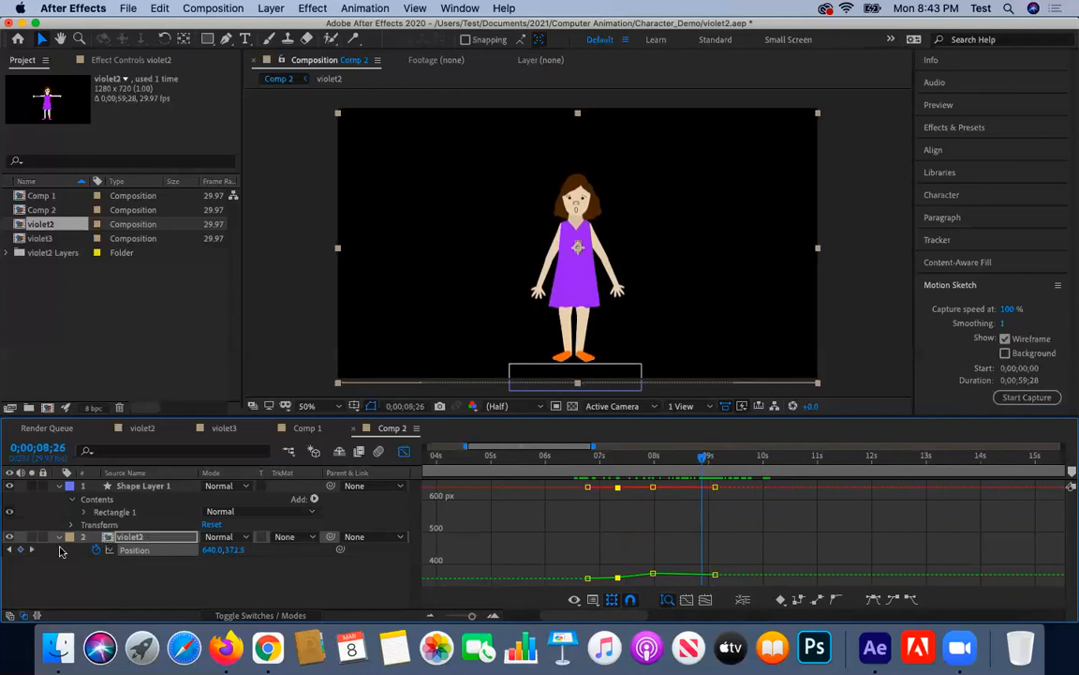
left_click_drag(715, 574, 714, 539)
left_click_drag(705, 460, 696, 458)
left_click_drag(710, 537, 718, 579)
left_click(717, 460)
left_click_drag(724, 464, 562, 448)
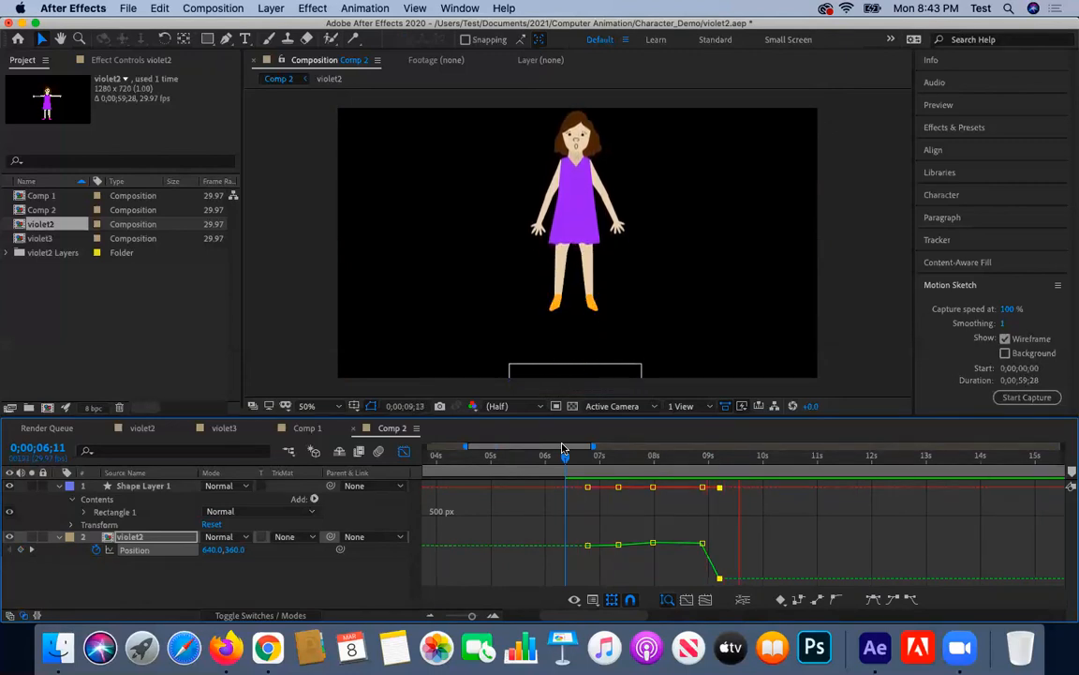
key("space")
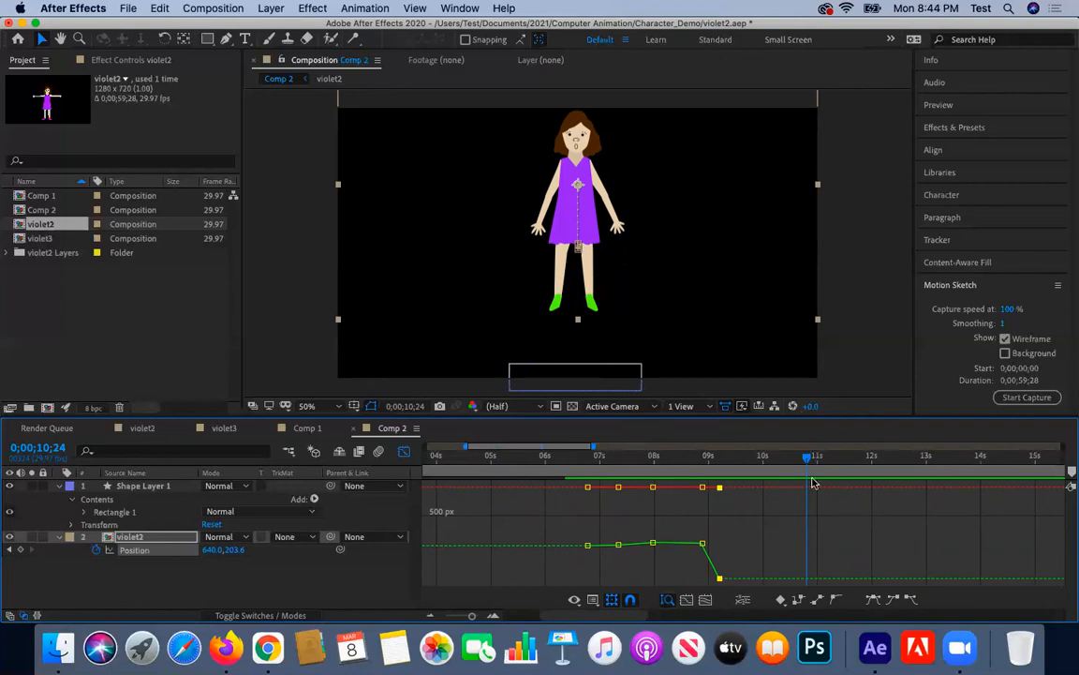
Switch Position to the speed graph, reshape the jump's curve between the last two keyframes so speed rises toward its end, and preview it.
left_click_drag(808, 460, 695, 505)
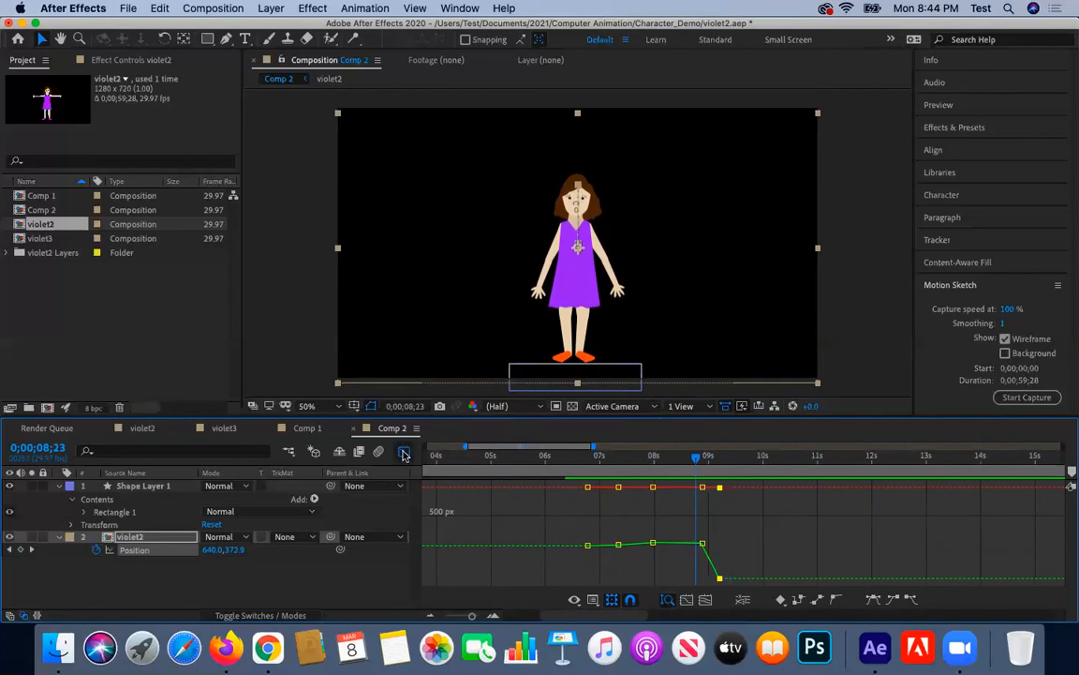
left_click(592, 600)
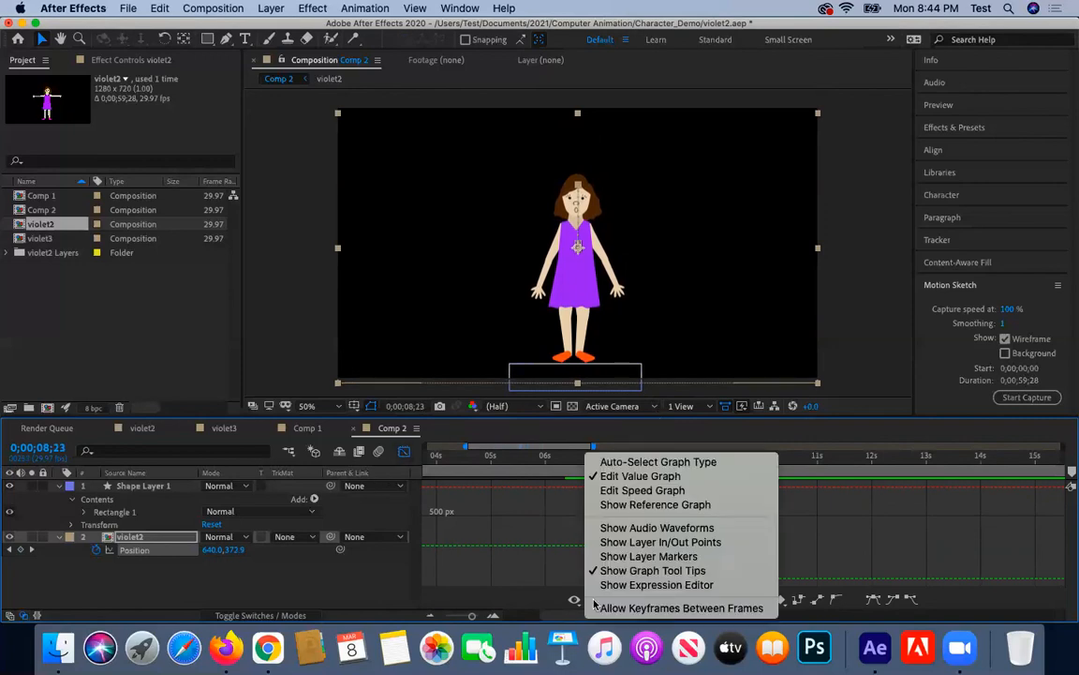
left_click(619, 491)
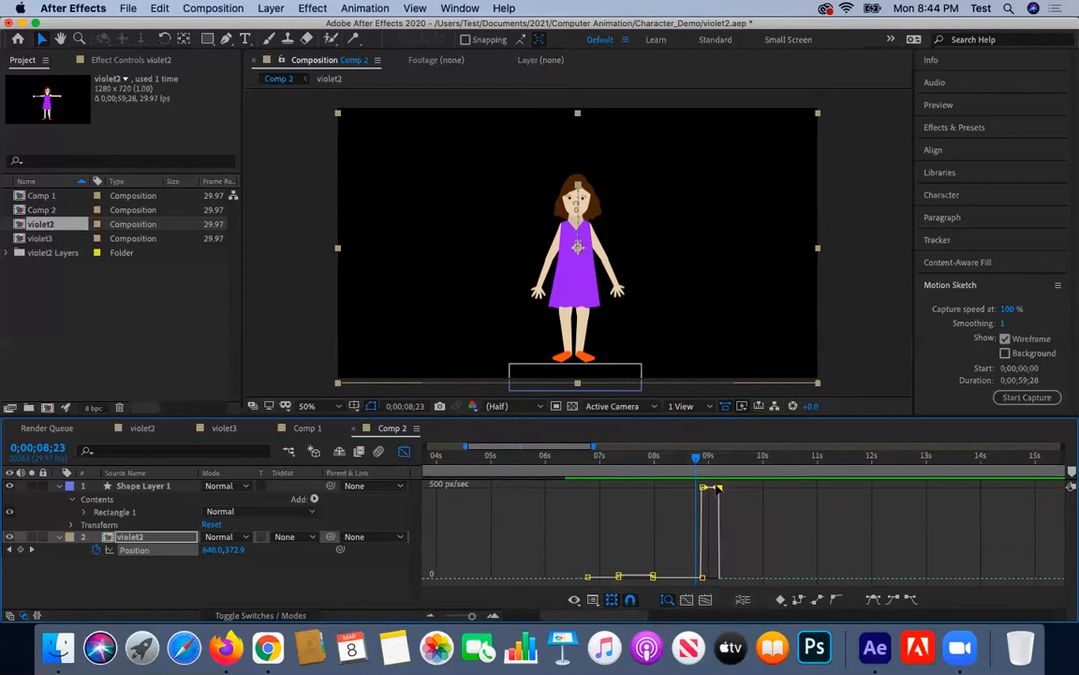
left_click_drag(715, 486, 721, 579)
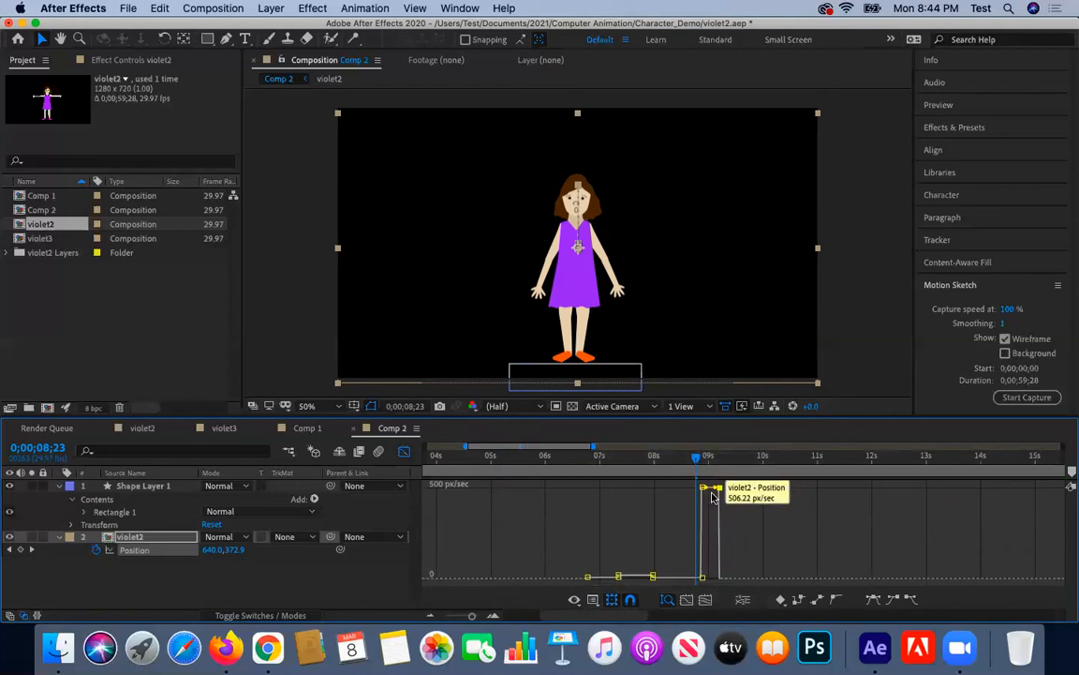
left_click_drag(717, 488, 708, 518)
key("space")
key("space")
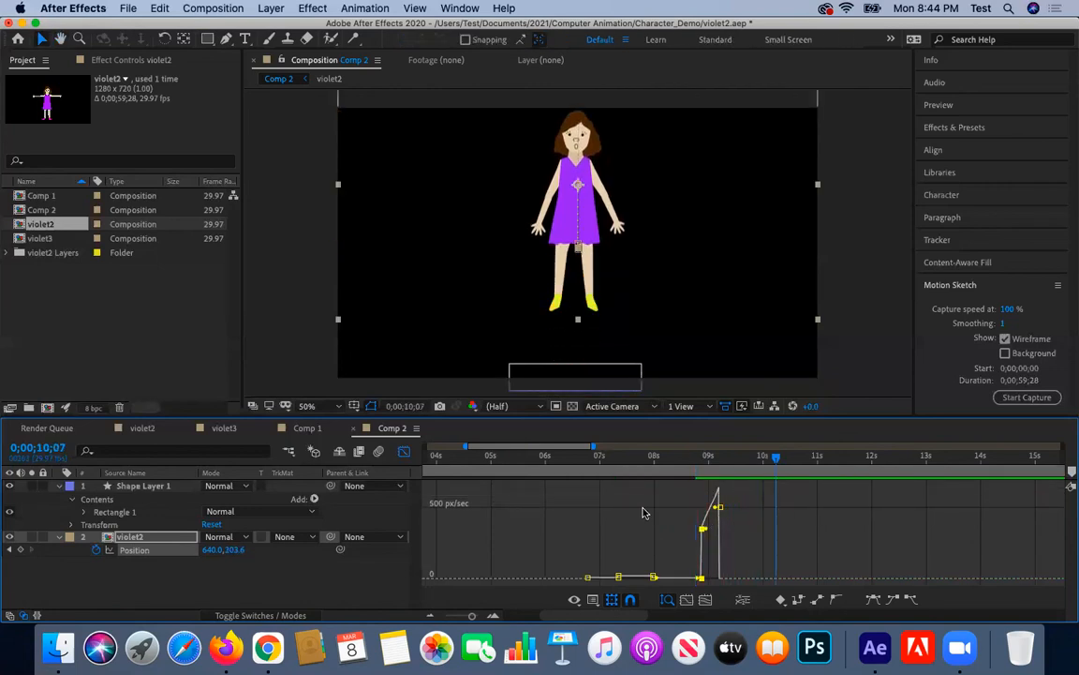
Try a lower and a much higher outgoing speed on the takeoff keyframe at 0;00;08;26, previewing the jump with each.
left_click_drag(715, 507, 702, 552)
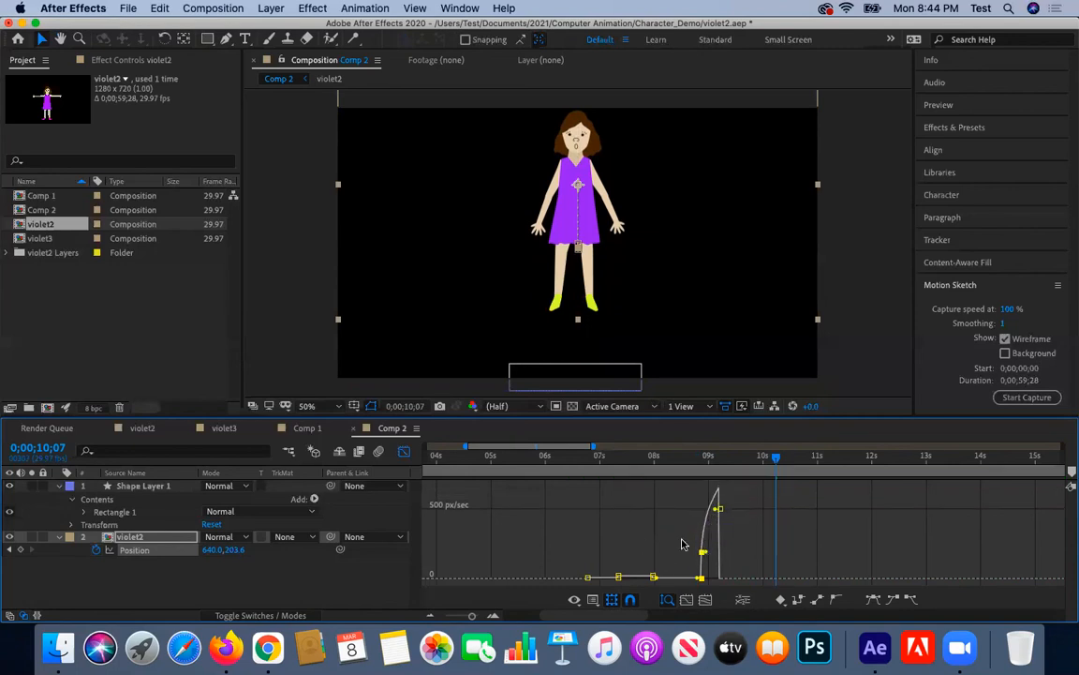
left_click_drag(776, 459, 667, 458)
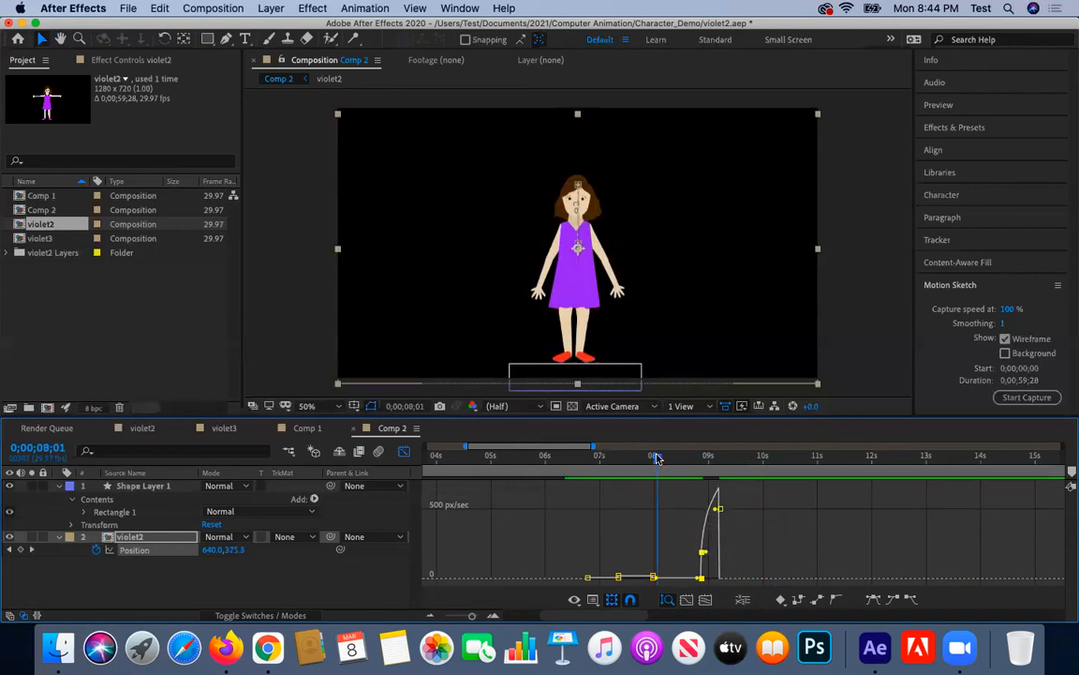
key("space")
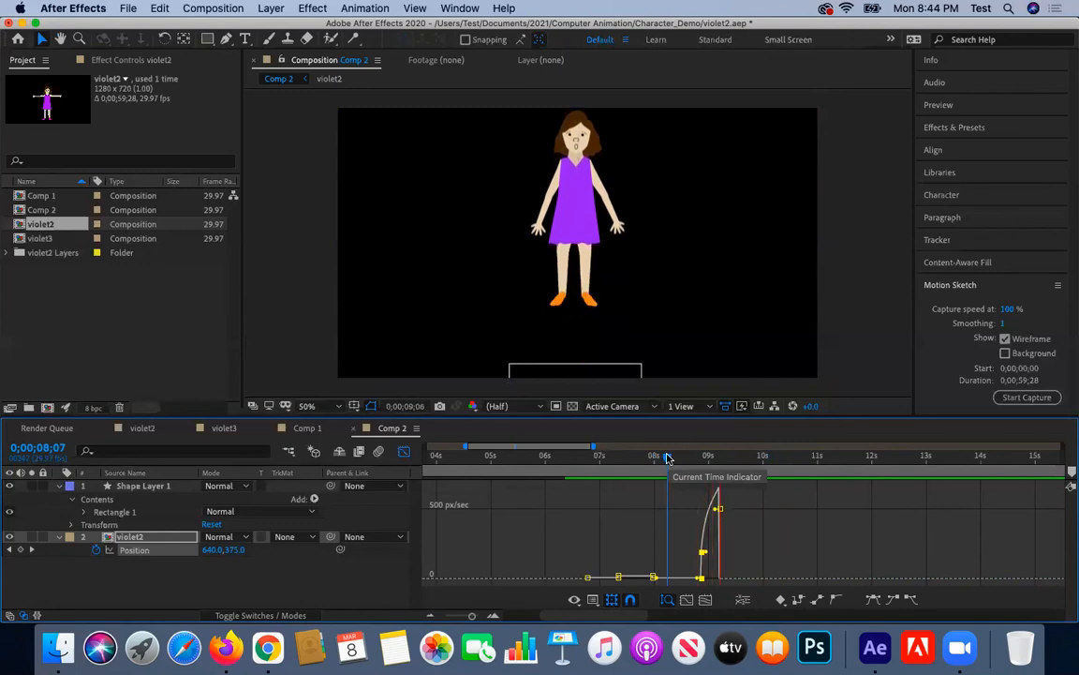
left_click_drag(700, 553, 704, 487)
left_click_drag(770, 458, 659, 464)
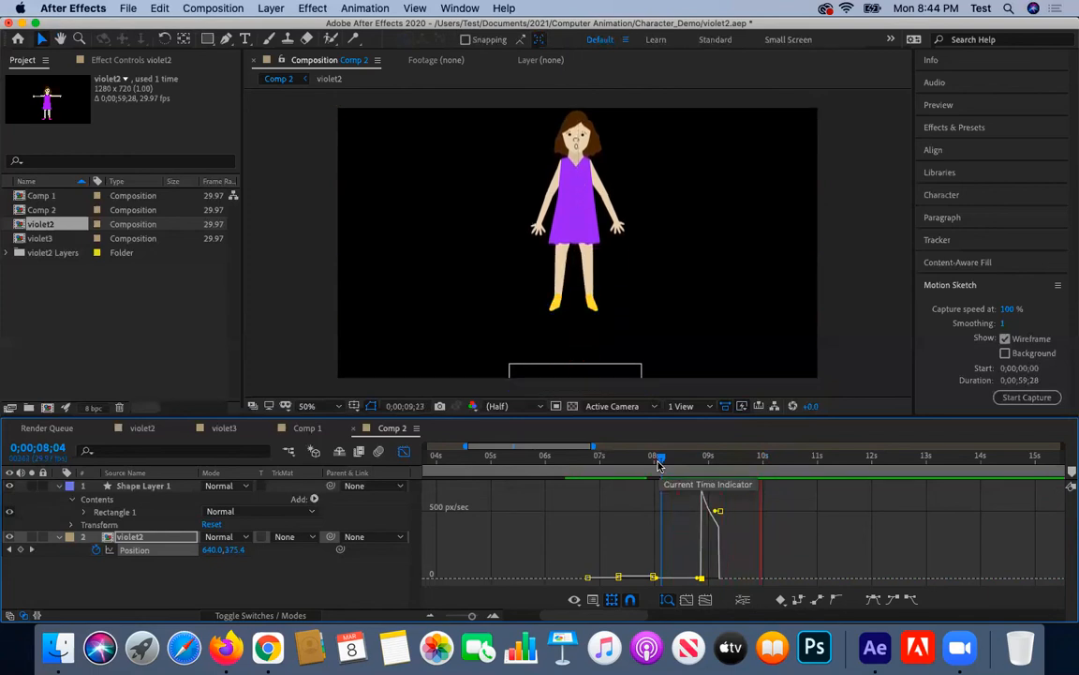
key("space")
Try the takeoff keyframe at 0;00;08;15 with an incoming speed of about 110 px/sec, preview it, and return the keyframe to about 0;00;08;26.
mouse_move(700, 578)
left_mouse_down()
mouse_move(699, 476)
mouse_move(620, 507)
mouse_move(699, 481)
mouse_move(702, 561)
mouse_move(699, 487)
mouse_move(678, 513)
mouse_move(671, 565)
mouse_move(654, 574)
mouse_move(682, 584)
mouse_move(657, 581)
mouse_move(690, 550)
mouse_move(683, 567)
mouse_move(647, 562)
mouse_move(681, 567)
left_mouse_up()
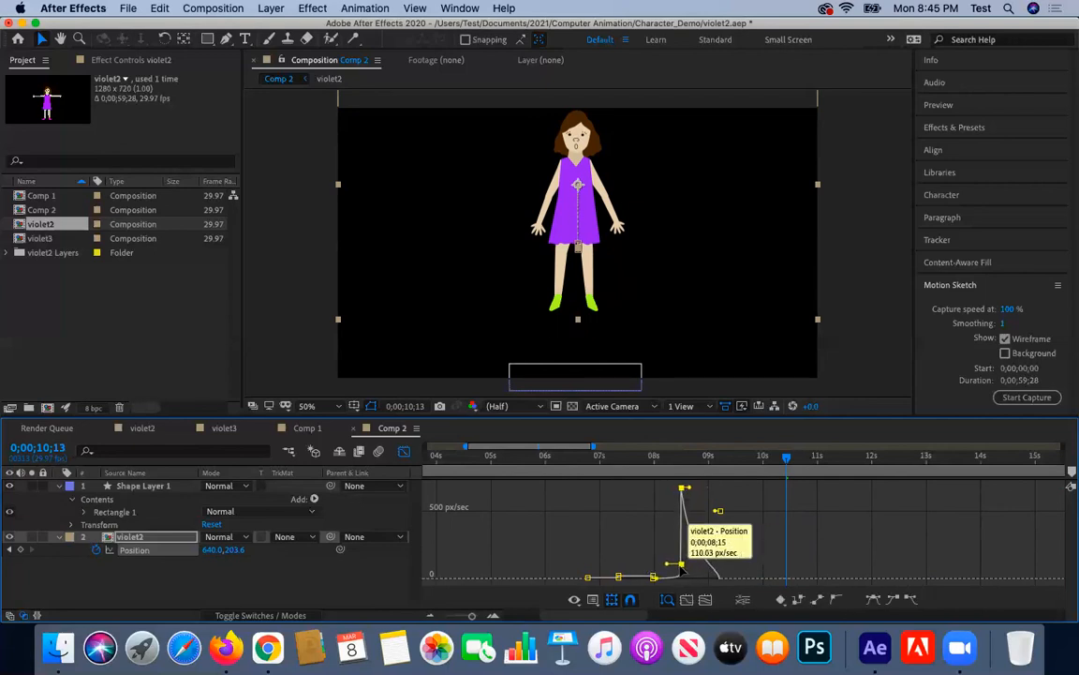
left_click_drag(764, 458, 654, 447)
key("space")
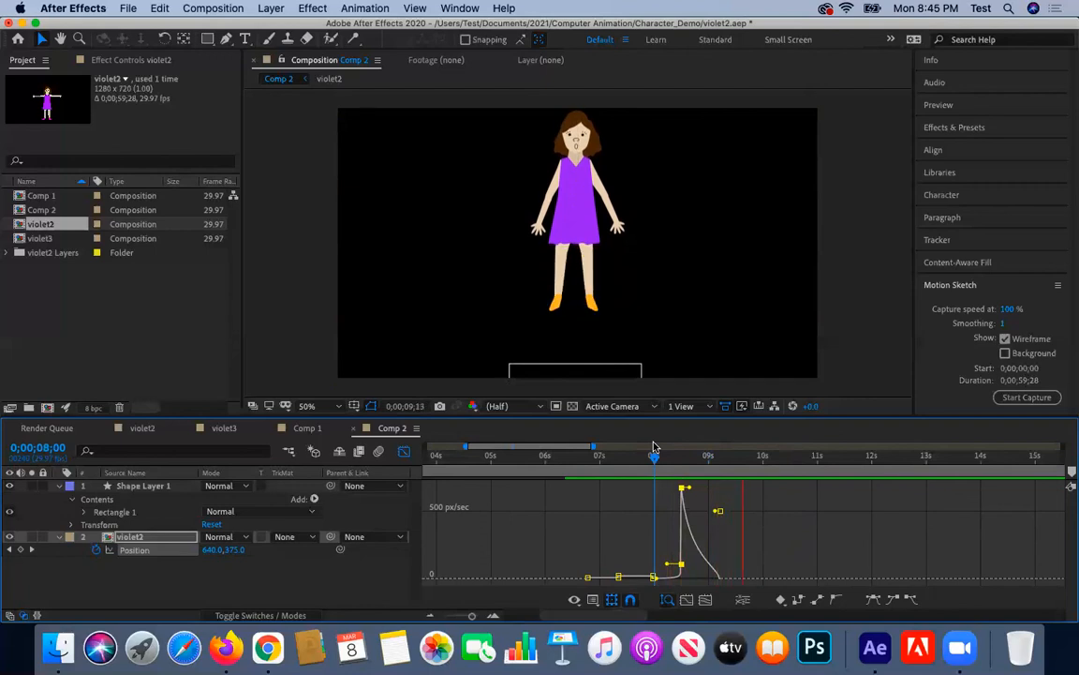
key("space")
left_click(681, 488)
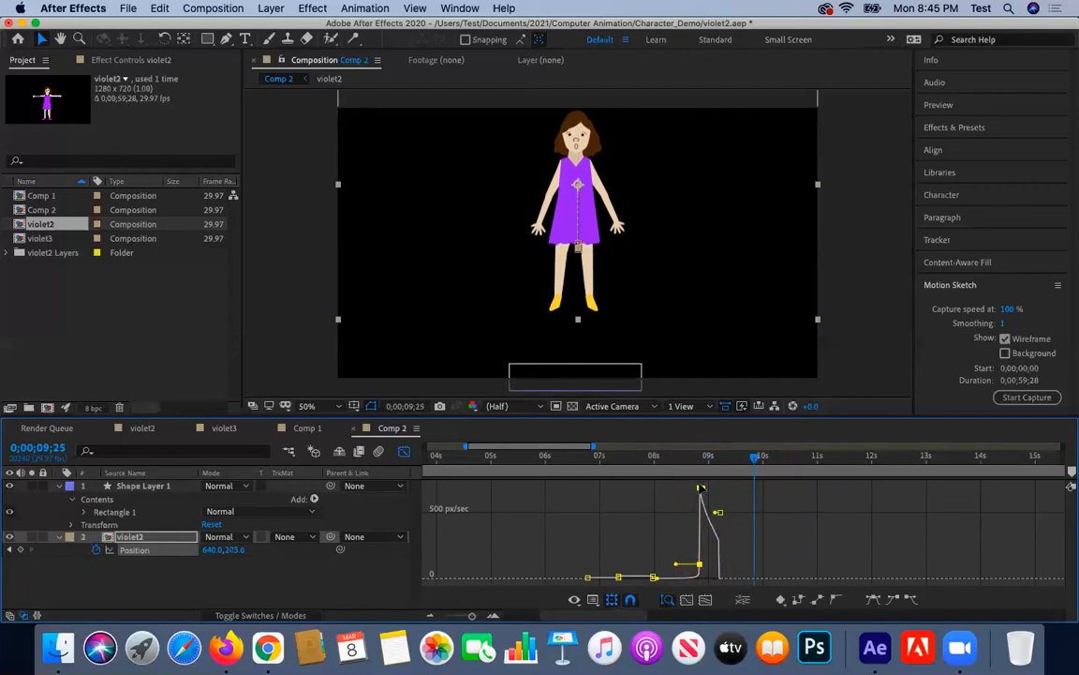
left_click_drag(701, 488, 703, 488)
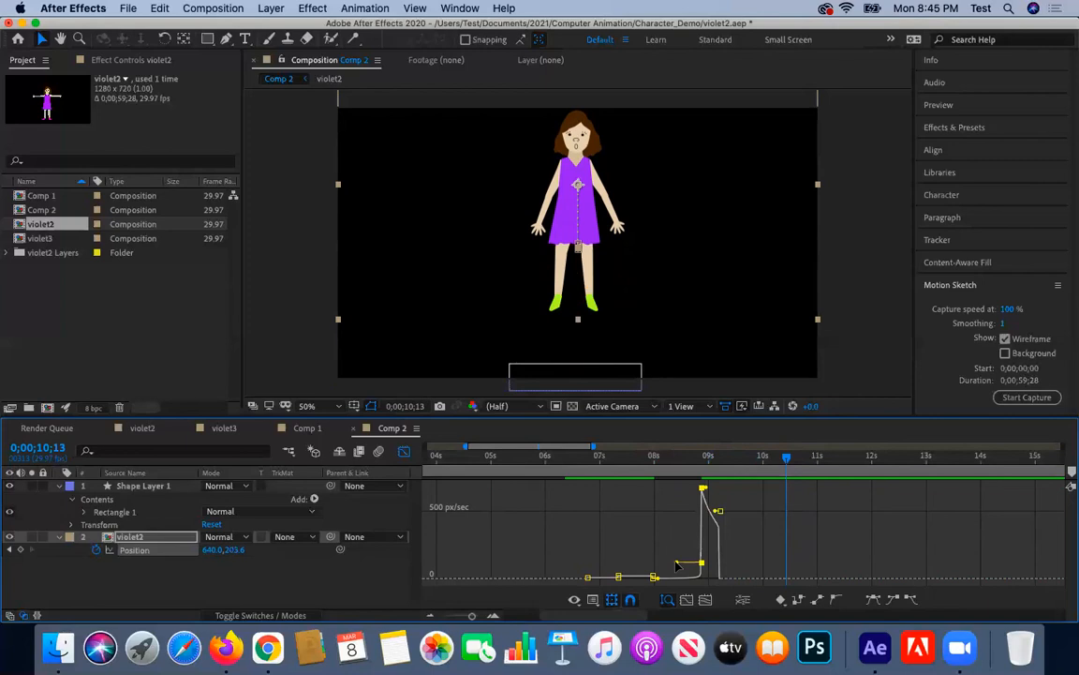
Lower the takeoff keyframe's outgoing speed in two passes to near zero so the jump accelerates toward its peak, previewing each pass.
left_click_drag(677, 565, 708, 541)
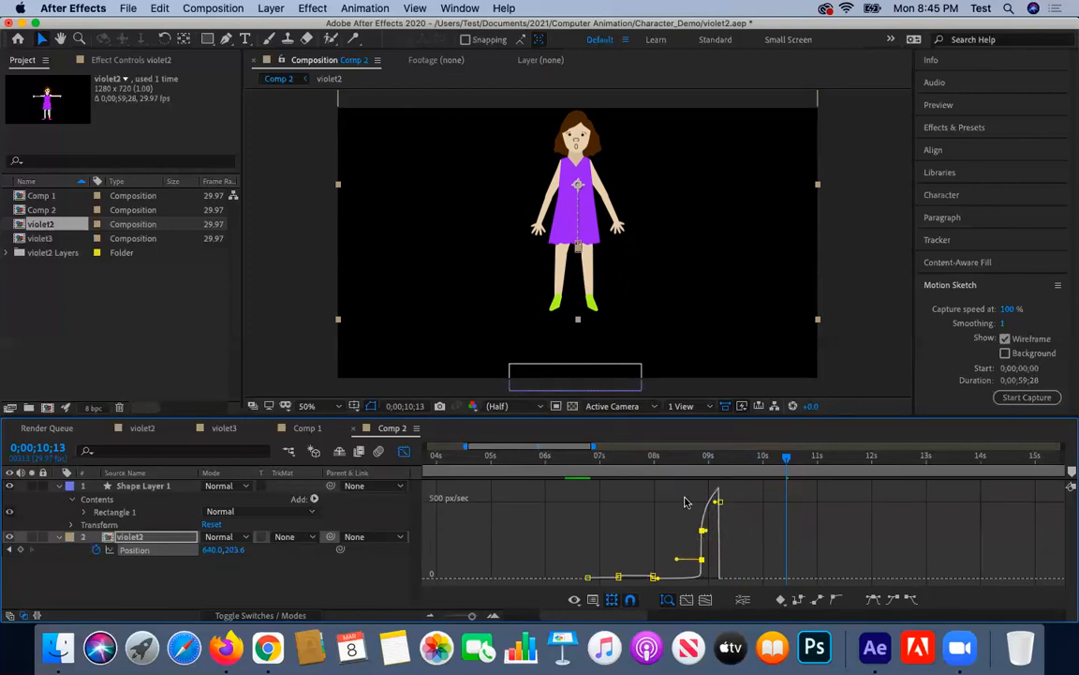
left_click_drag(786, 466, 673, 456)
key("space")
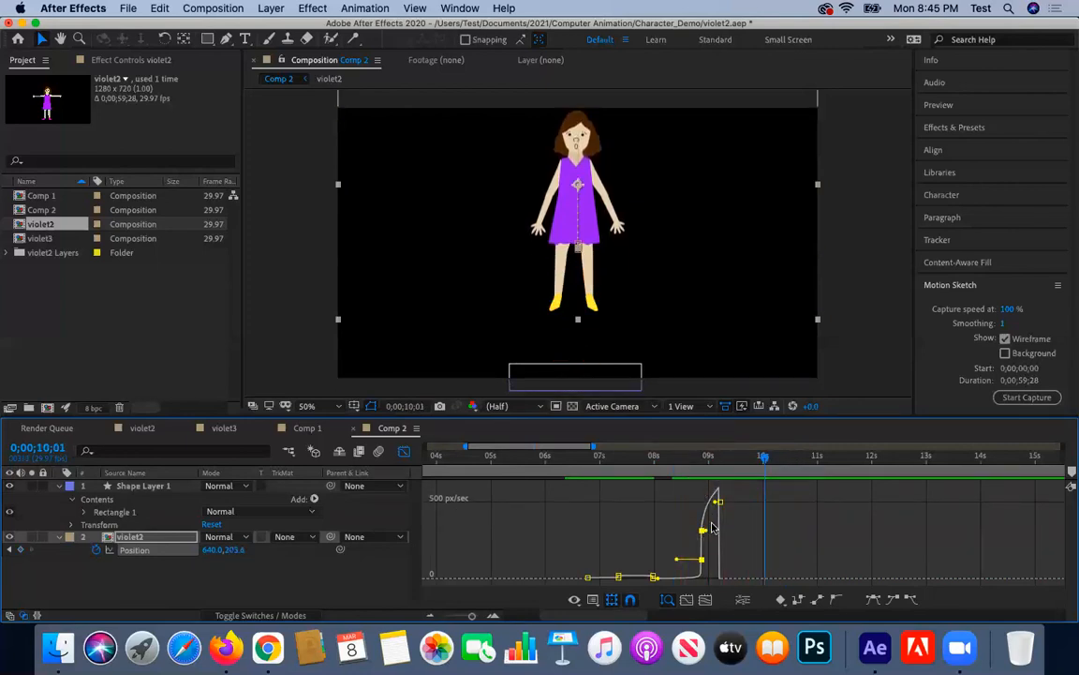
left_click_drag(702, 531, 704, 569)
left_click_drag(764, 459, 690, 459)
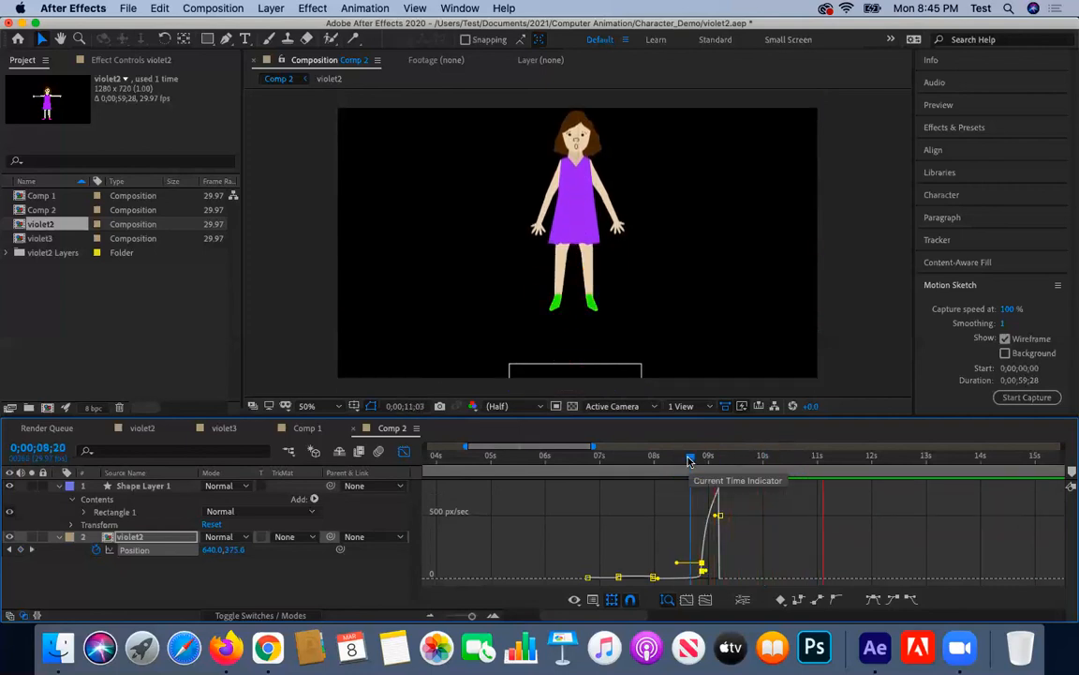
key("space")
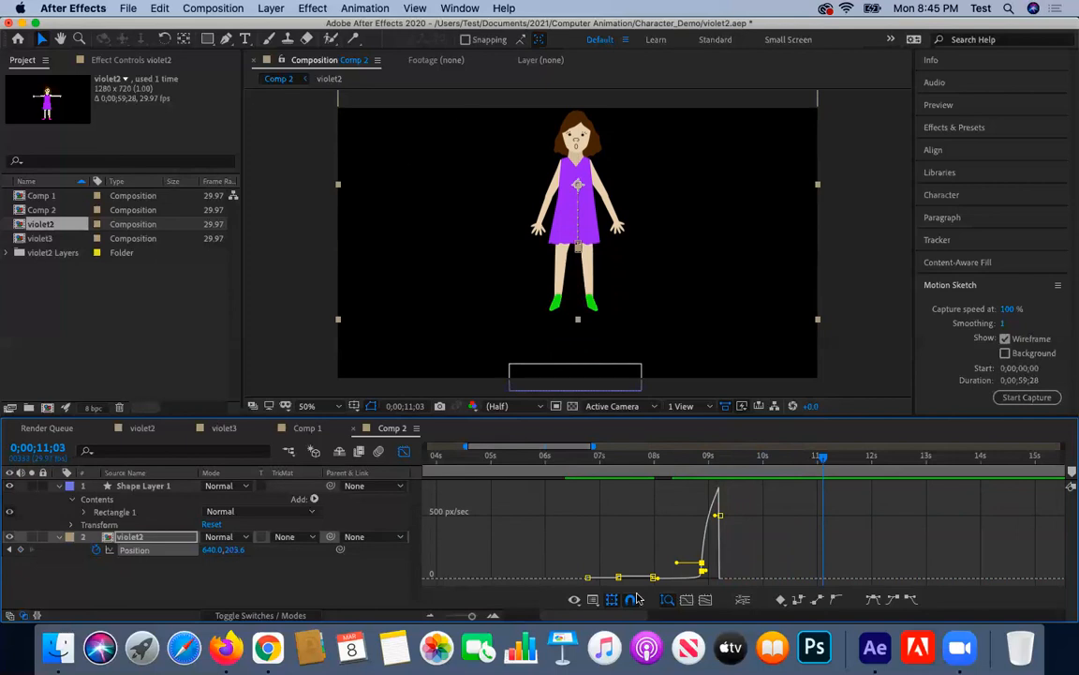